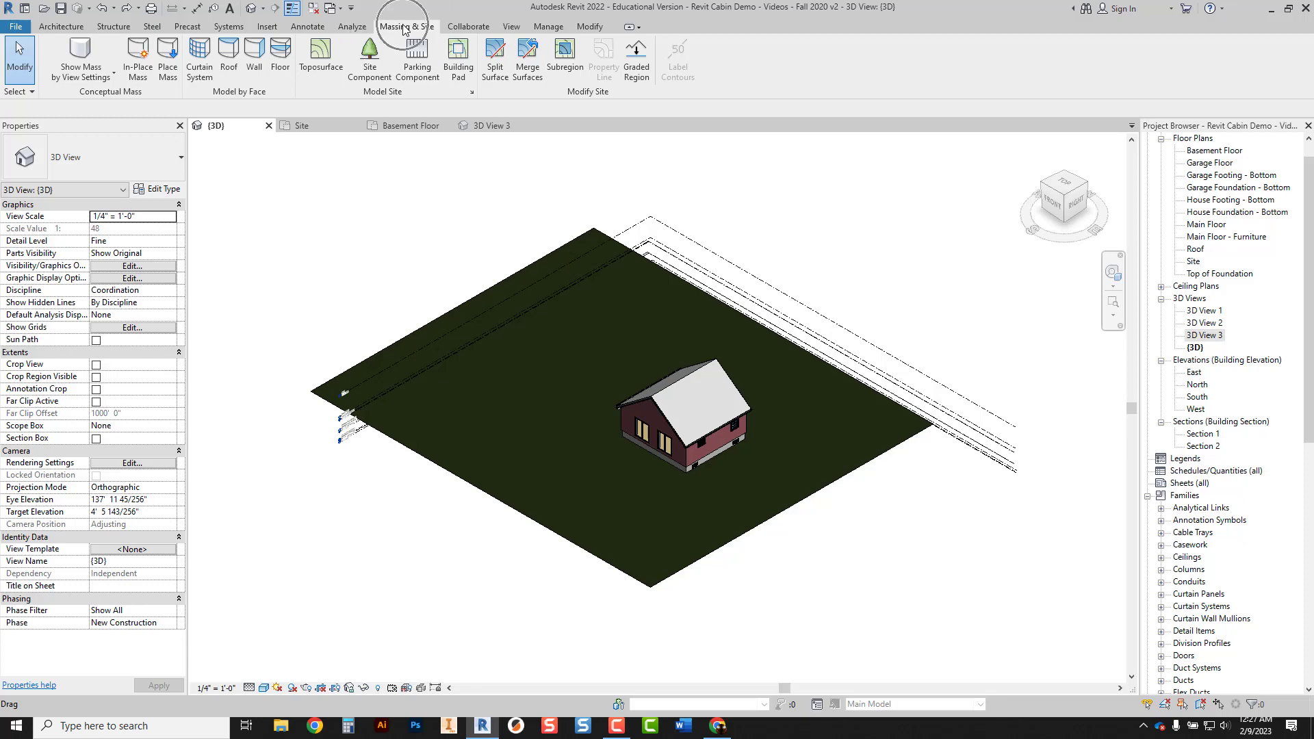
# Start a new toposurface and outline the hill's base with eleven points at -3' 6" absolute elevation, behind and to the west of the house.
pyautogui.click(319, 52)
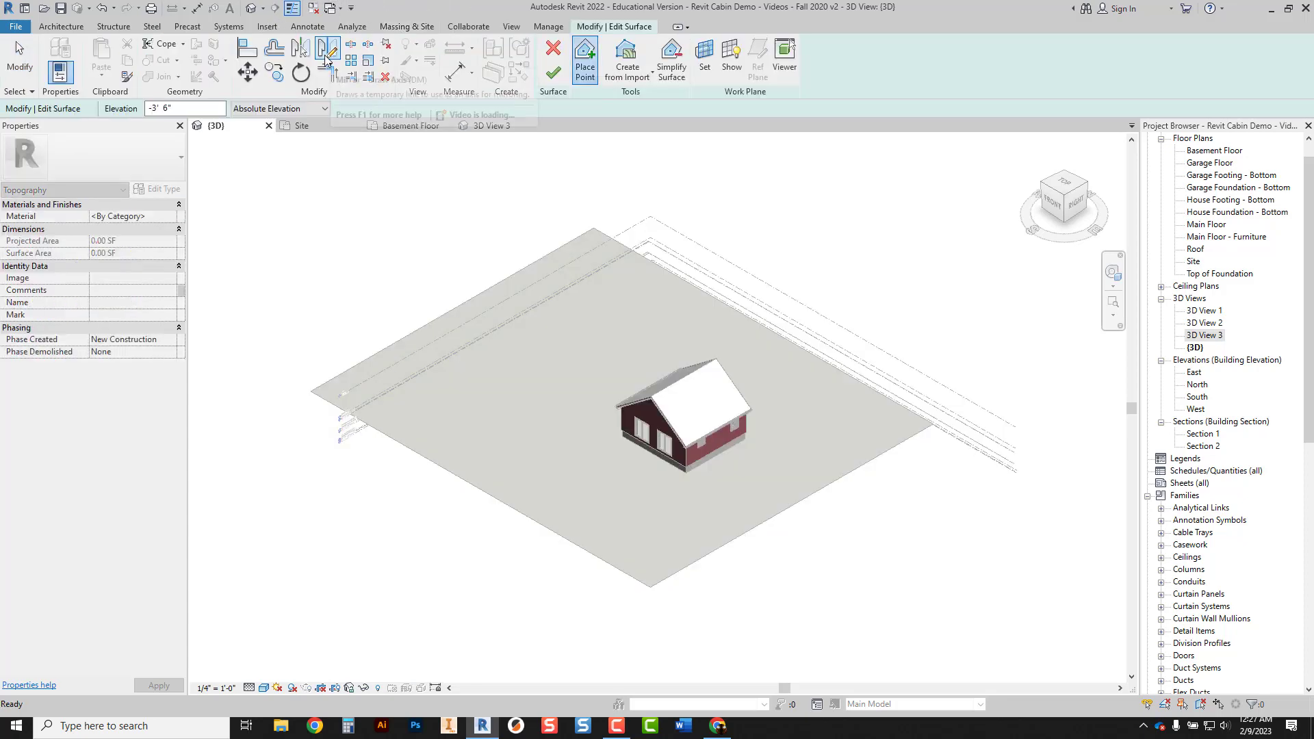
pyautogui.click(173, 108)
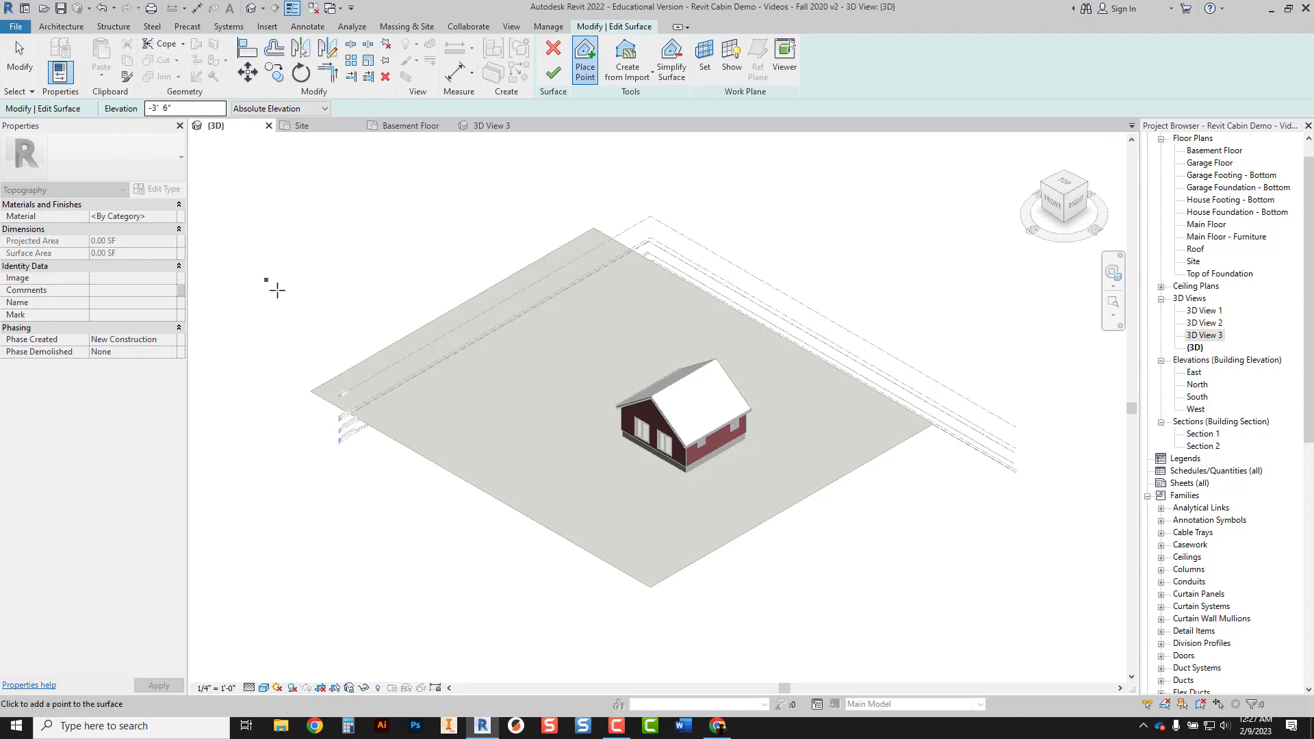
pyautogui.click(321, 270)
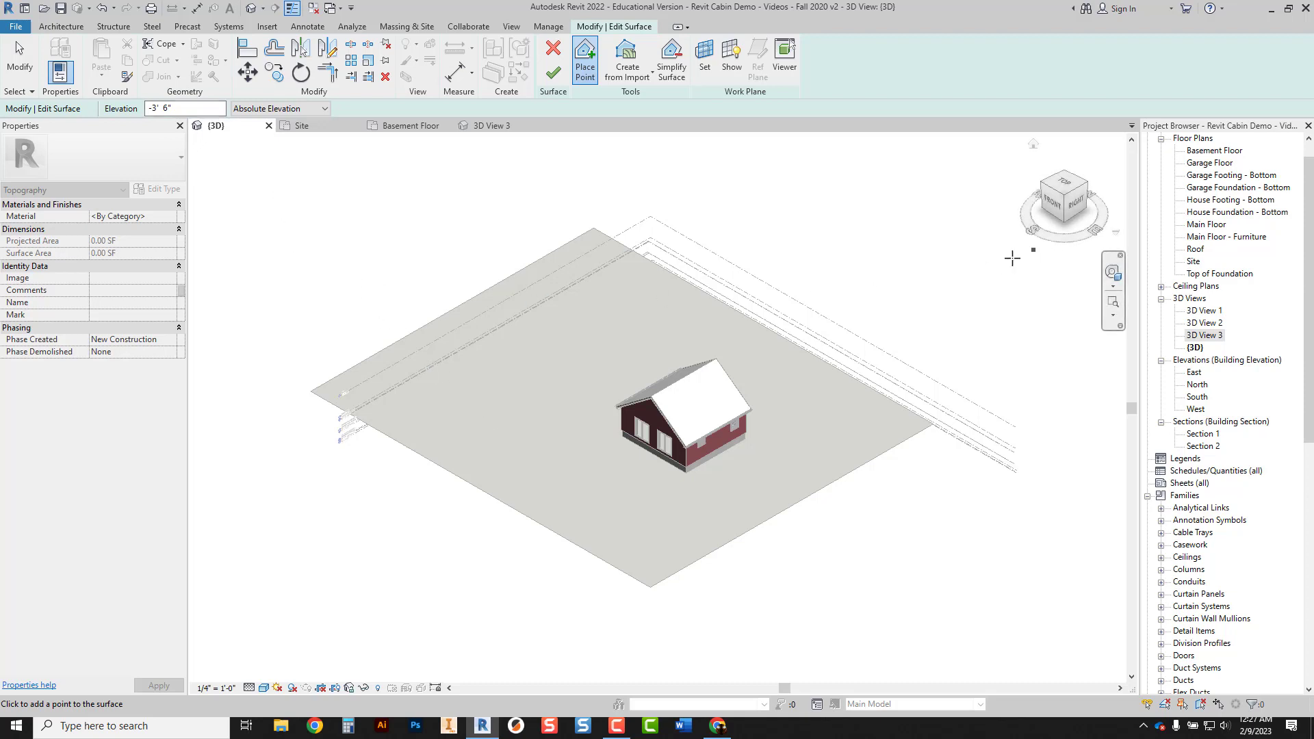
pyautogui.click(825, 332)
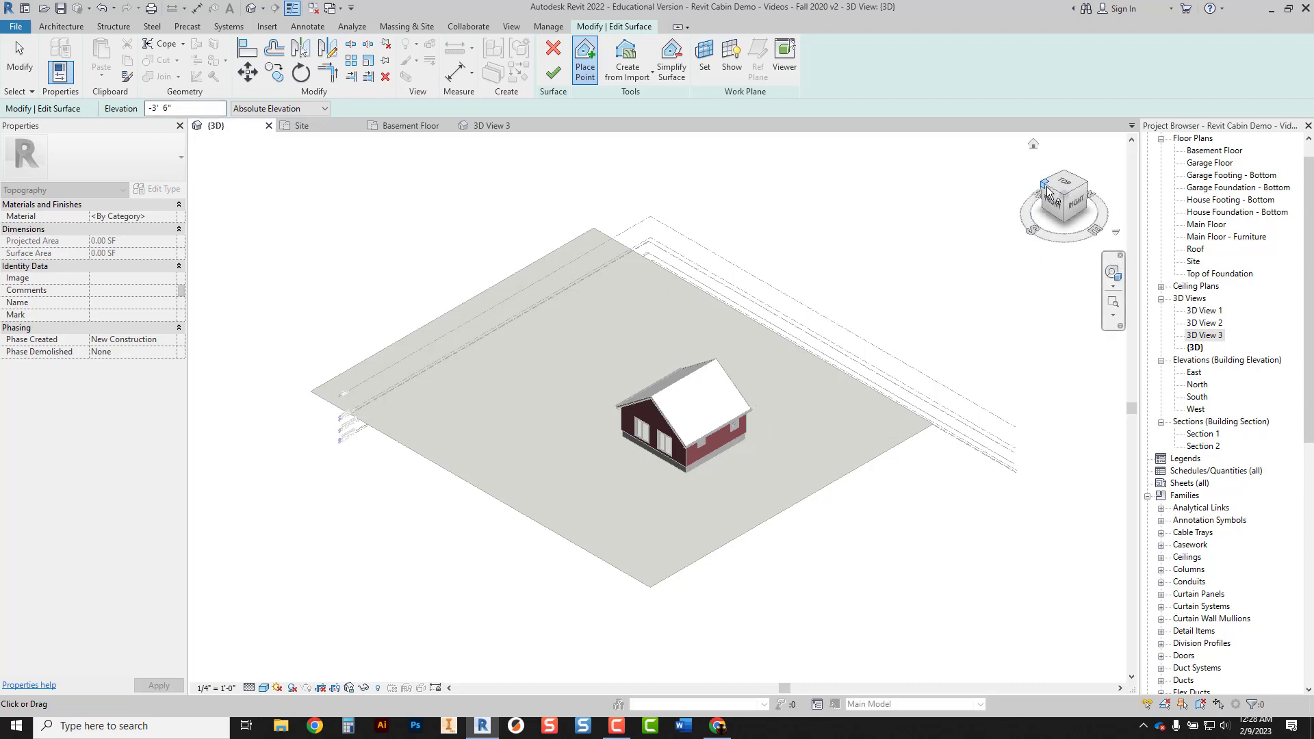
pyautogui.moveTo(1061, 183); pyautogui.dragTo(675, 425)
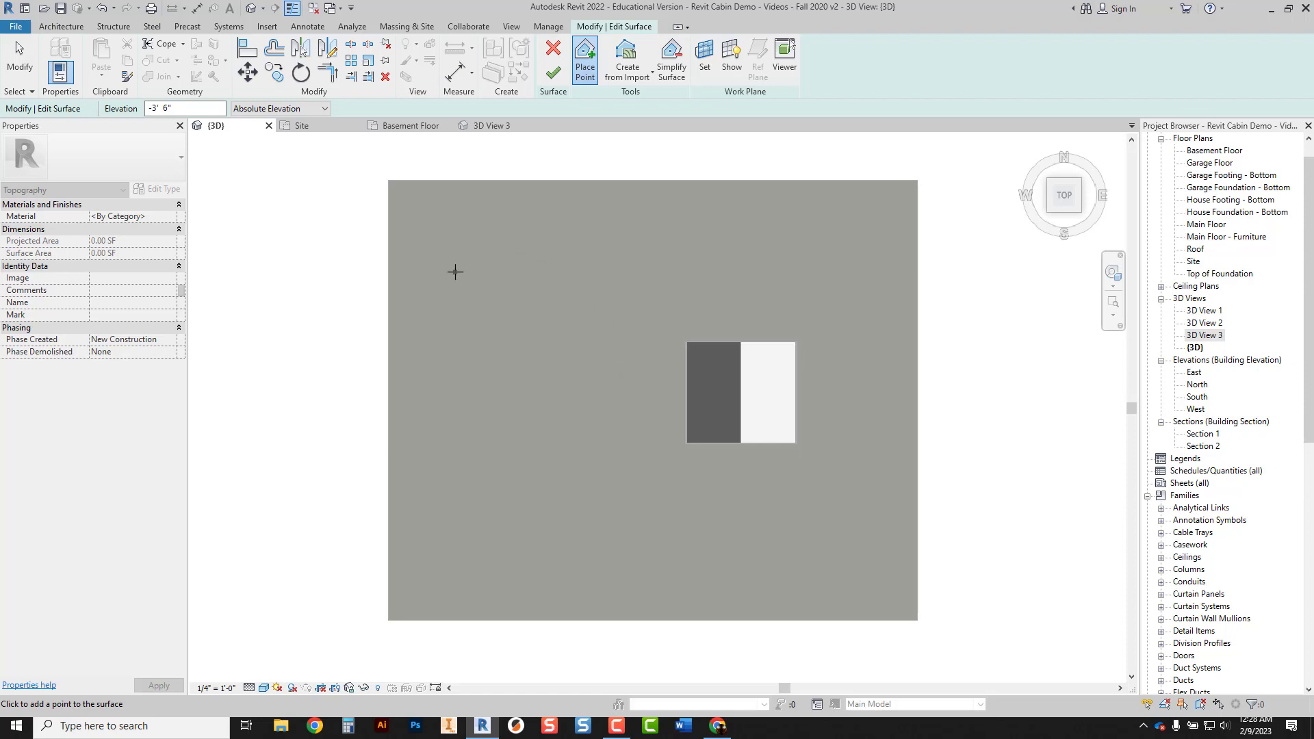
pyautogui.click(519, 230)
pyautogui.click(480, 229)
pyautogui.click(431, 271)
pyautogui.click(429, 333)
pyautogui.click(451, 390)
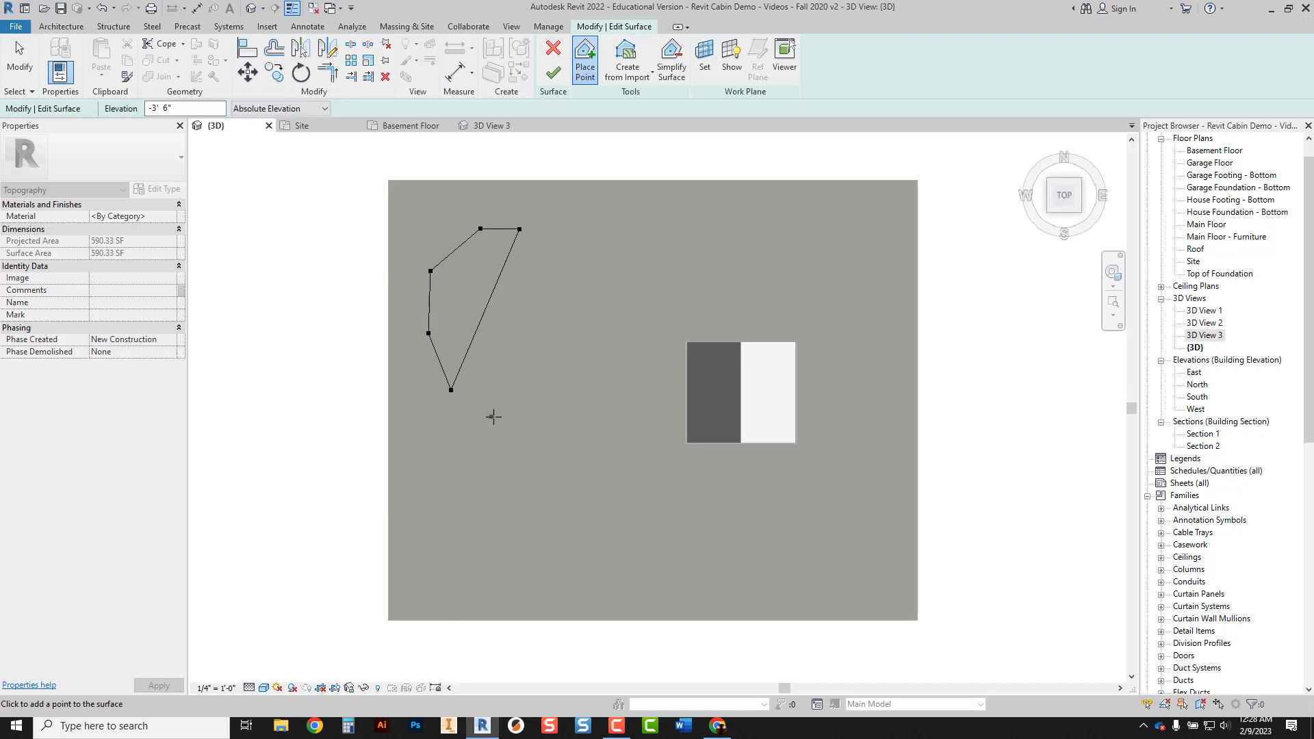
pyautogui.click(501, 417)
pyautogui.click(553, 414)
pyautogui.click(580, 362)
pyautogui.click(594, 308)
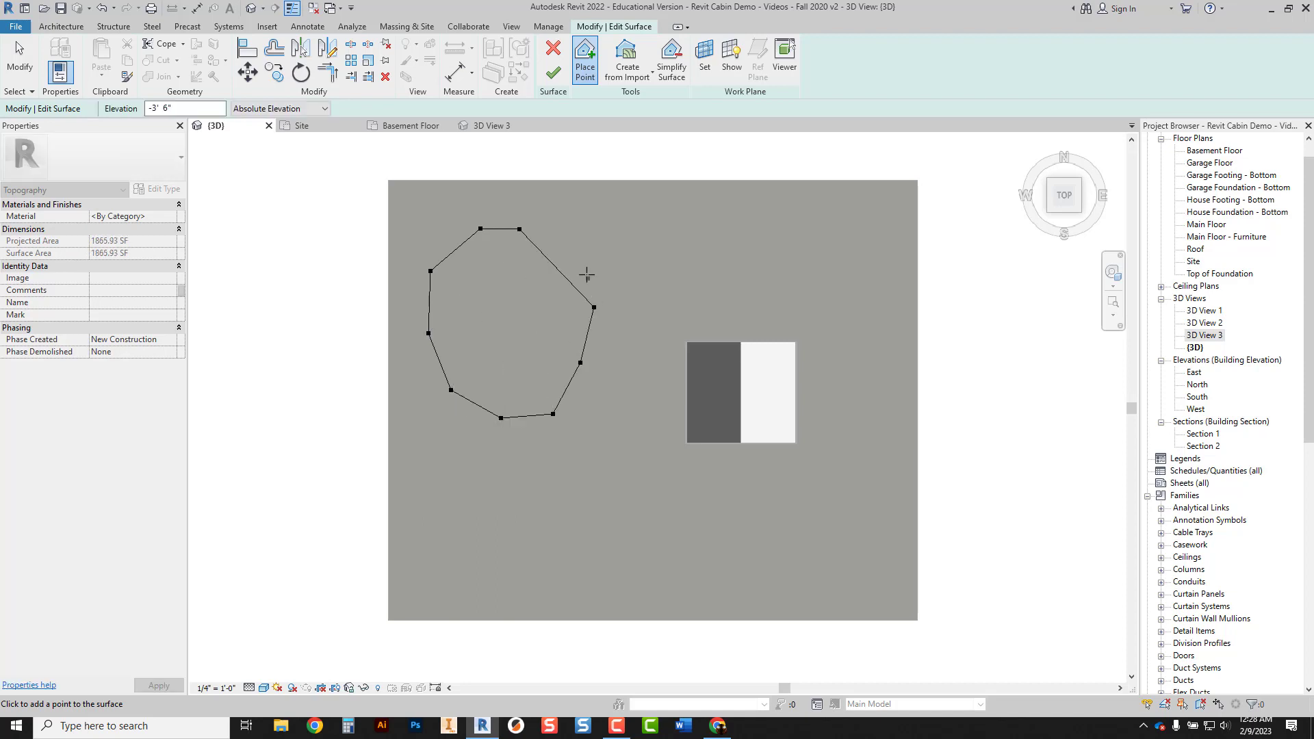
pyautogui.click(580, 259)
pyautogui.click(557, 234)
# Place a ring of nine points at 10' 0" absolute elevation inside the base outline as the hill's peak, and finish the surface.
pyautogui.click(185, 111)
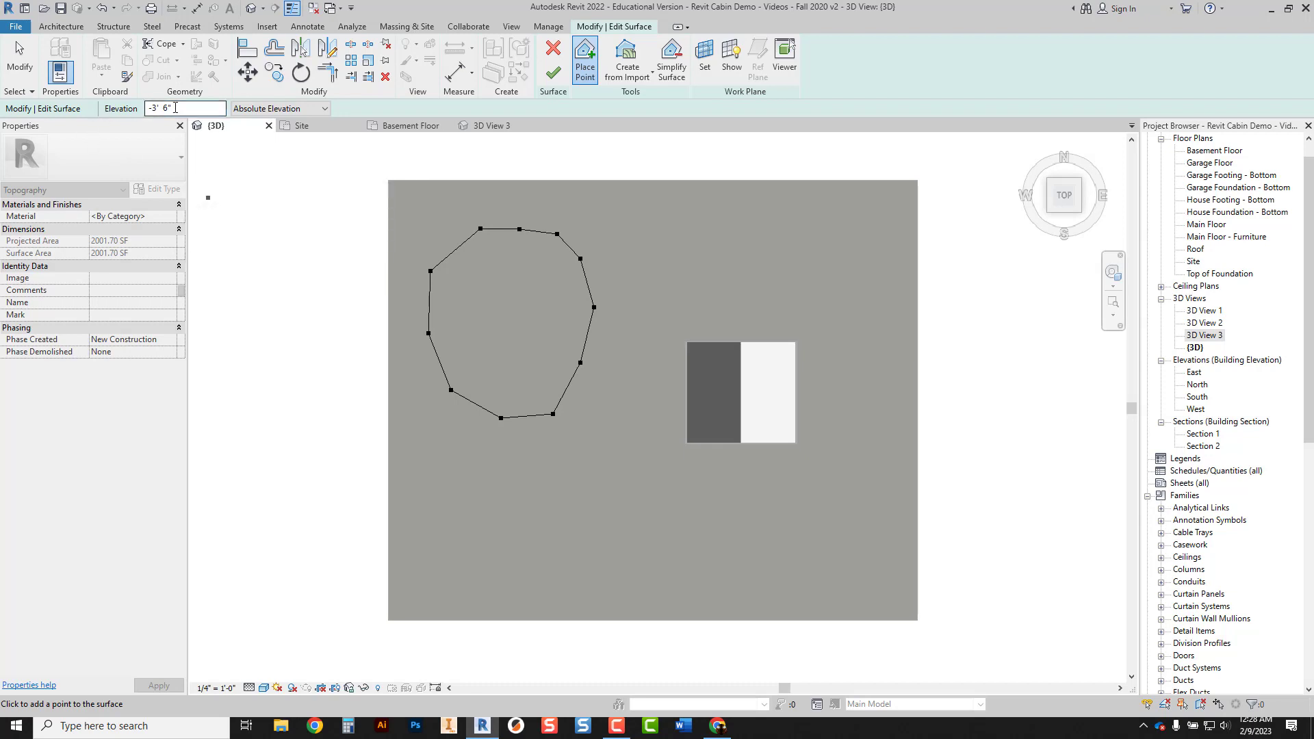
pyautogui.moveTo(179, 107); pyautogui.dragTo(120, 118)
pyautogui.write('10')
pyautogui.click(475, 278)
pyautogui.click(463, 294)
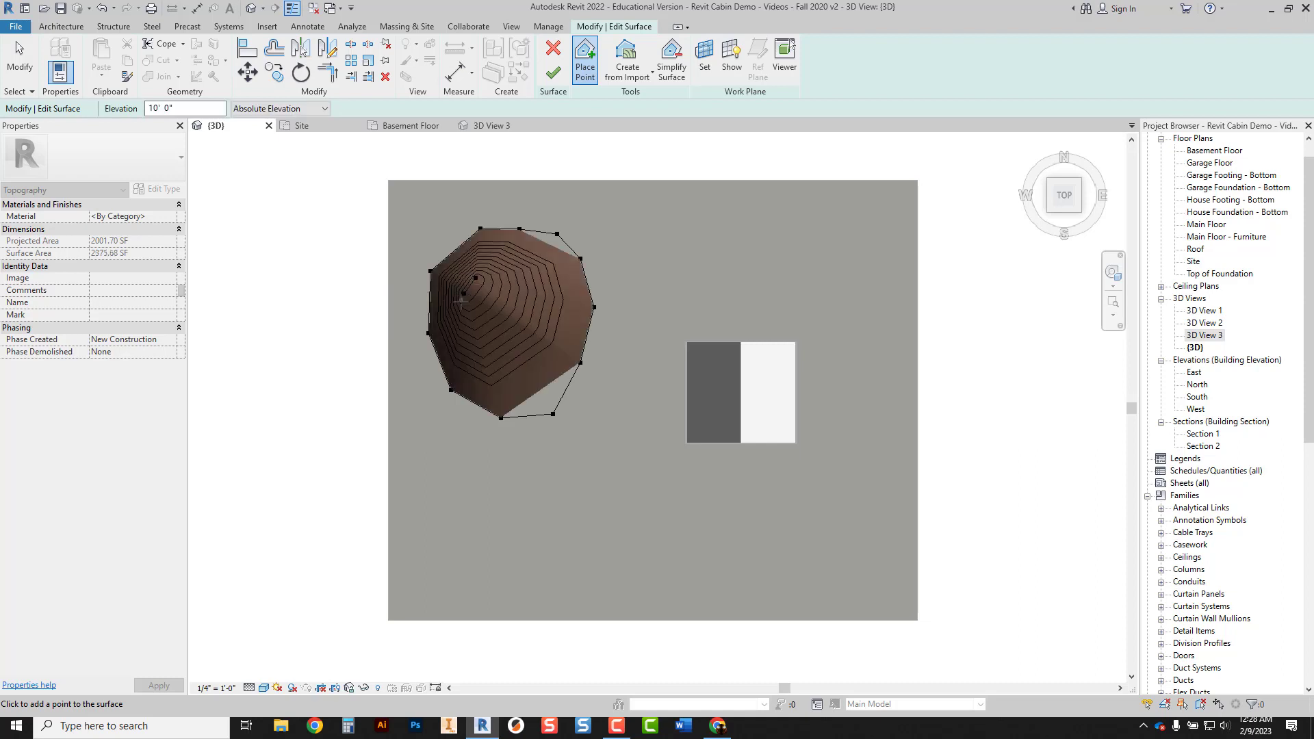
pyautogui.click(458, 318)
pyautogui.click(466, 334)
pyautogui.click(483, 341)
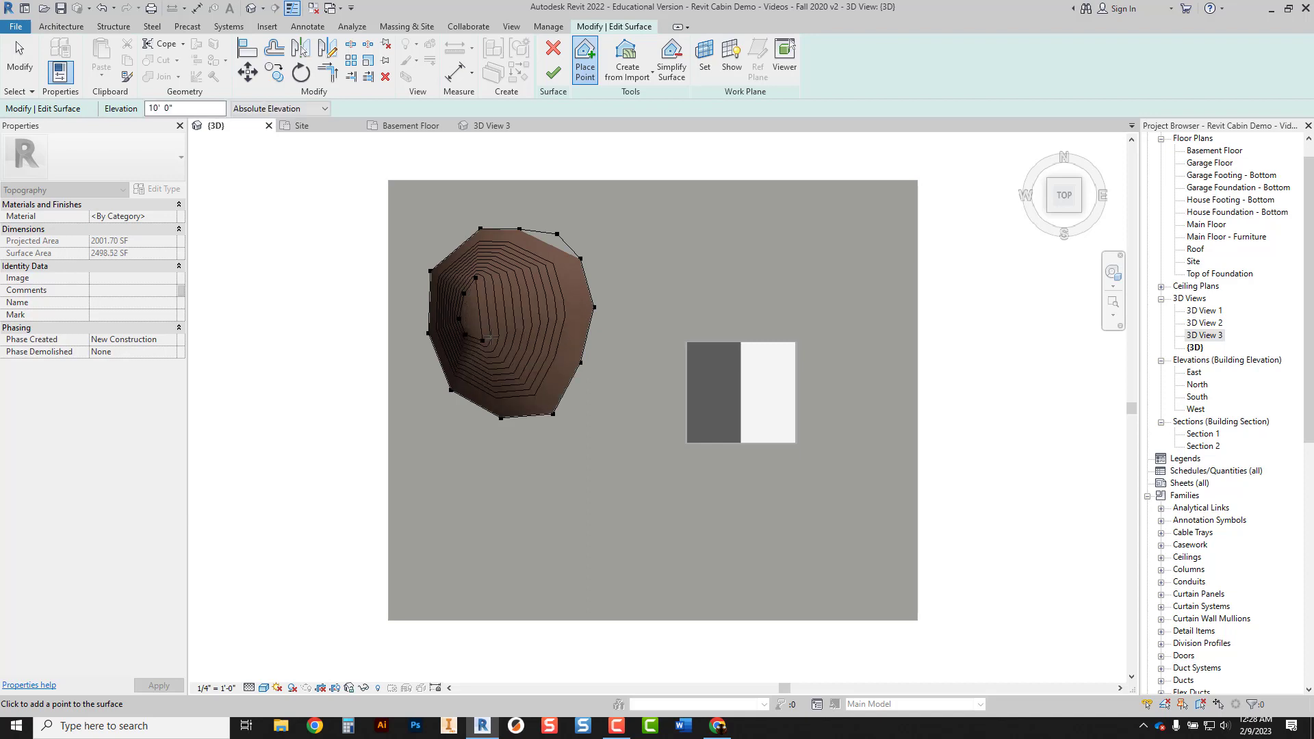
pyautogui.click(492, 335)
pyautogui.click(495, 317)
pyautogui.click(497, 302)
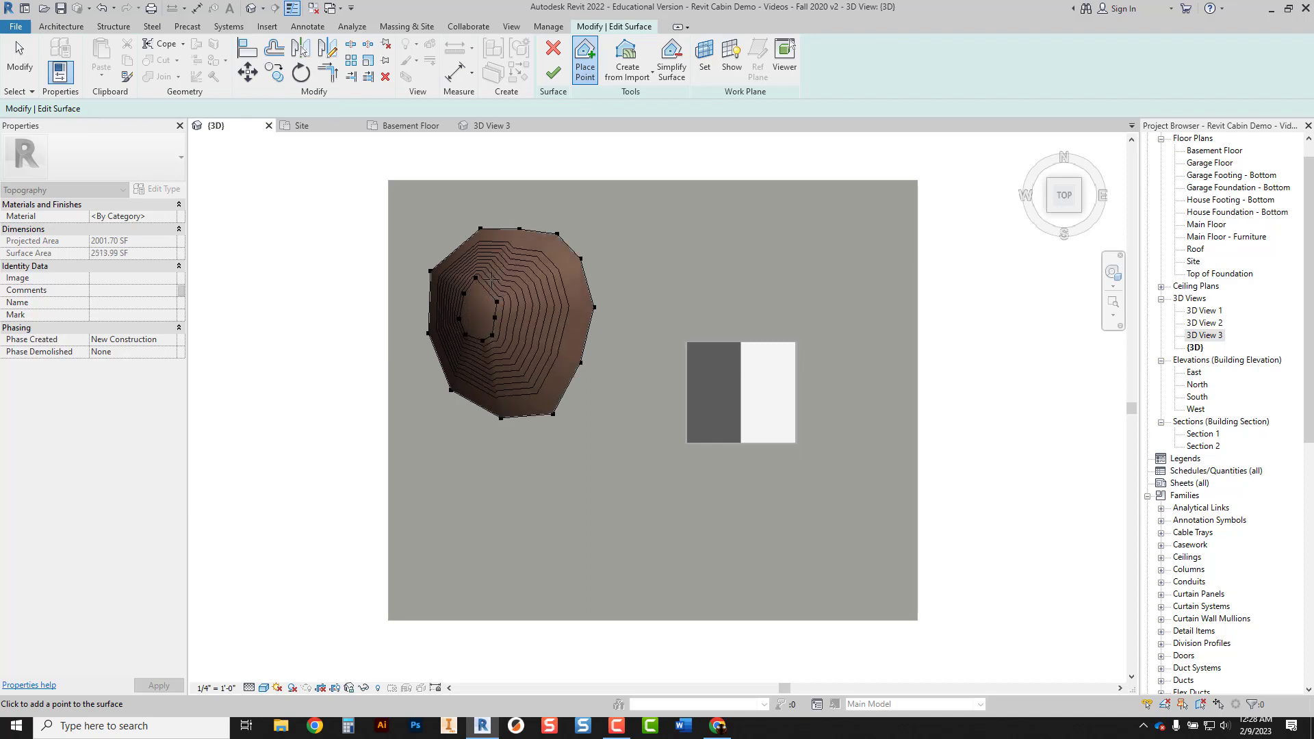
pyautogui.click(492, 279)
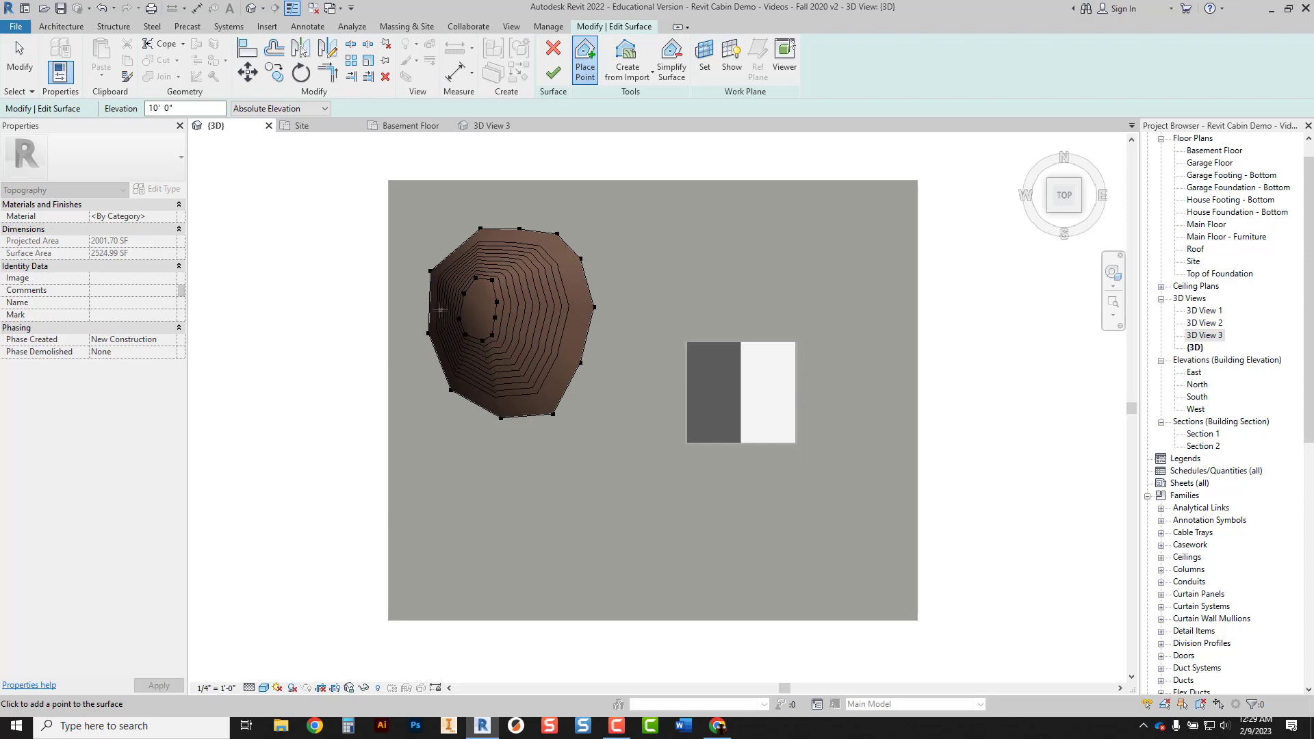
pyautogui.click(478, 314)
pyautogui.click(506, 204)
pyautogui.click(559, 80)
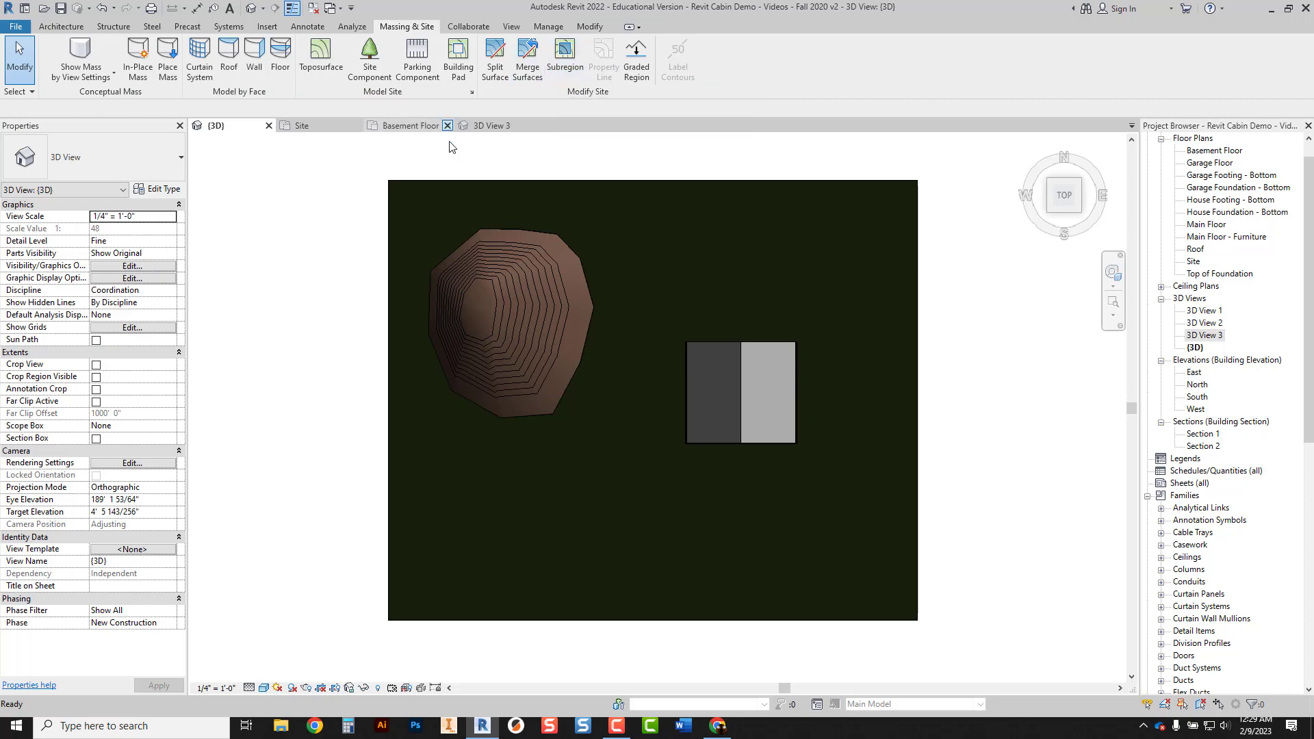
# Assign the Grass material to the hill toposurface.
pyautogui.keyDown('shift'); pyautogui.moveTo(651, 395); pyautogui.dragTo(560, 372, button='middle'); pyautogui.keyUp('shift')
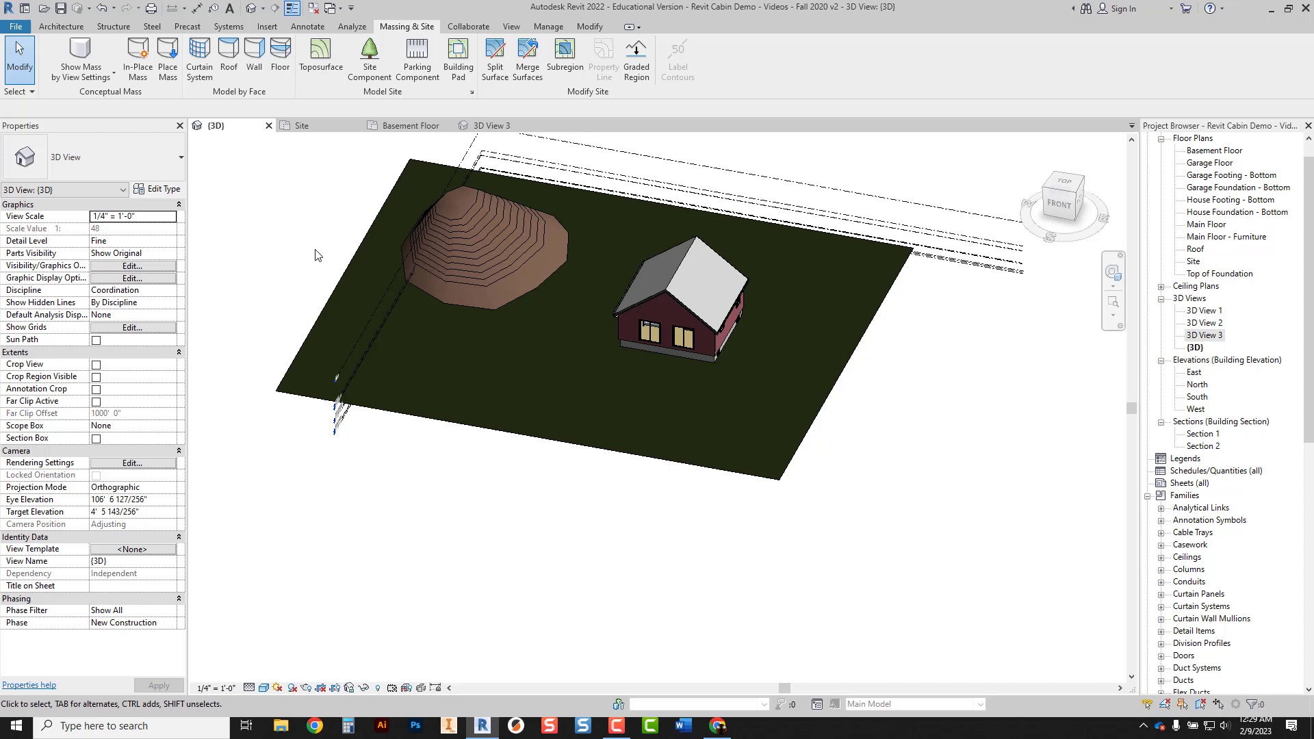
pyautogui.click(487, 239)
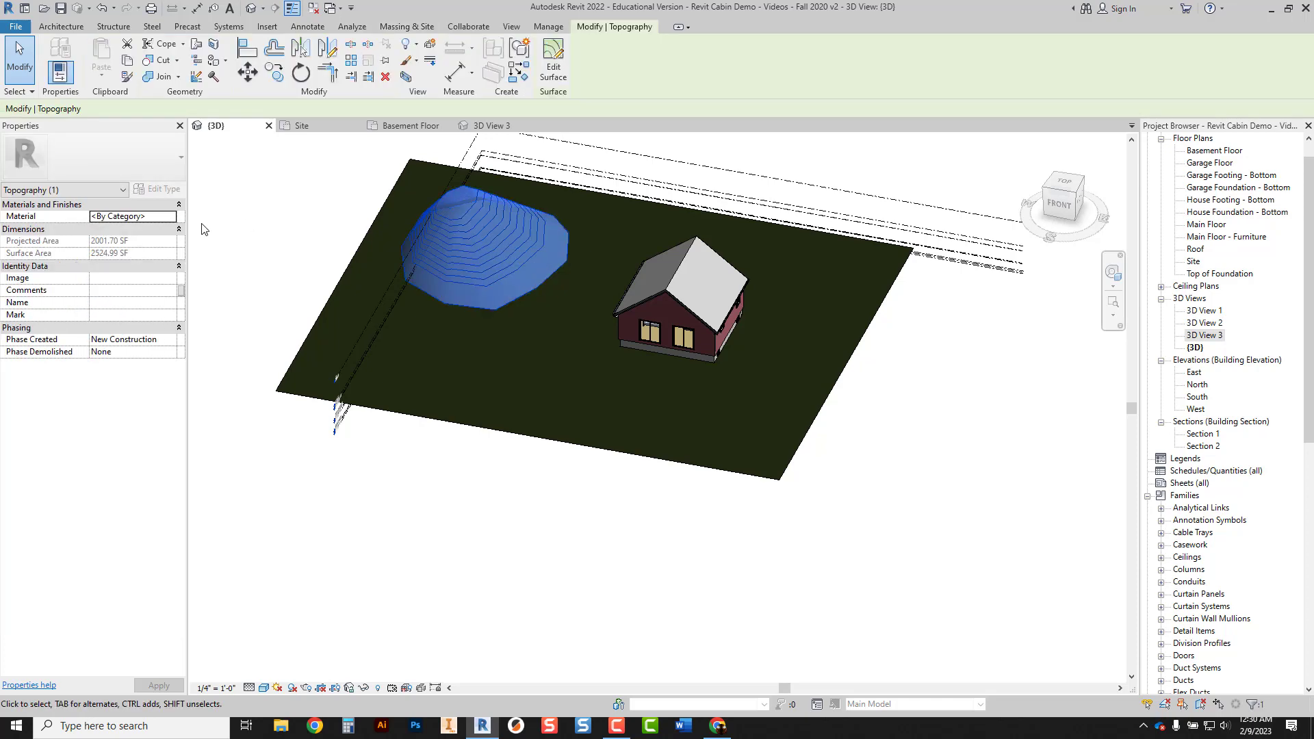
pyautogui.press('ctrl')
pyautogui.press('ctrl')
pyautogui.click(145, 217)
pyautogui.click(172, 216)
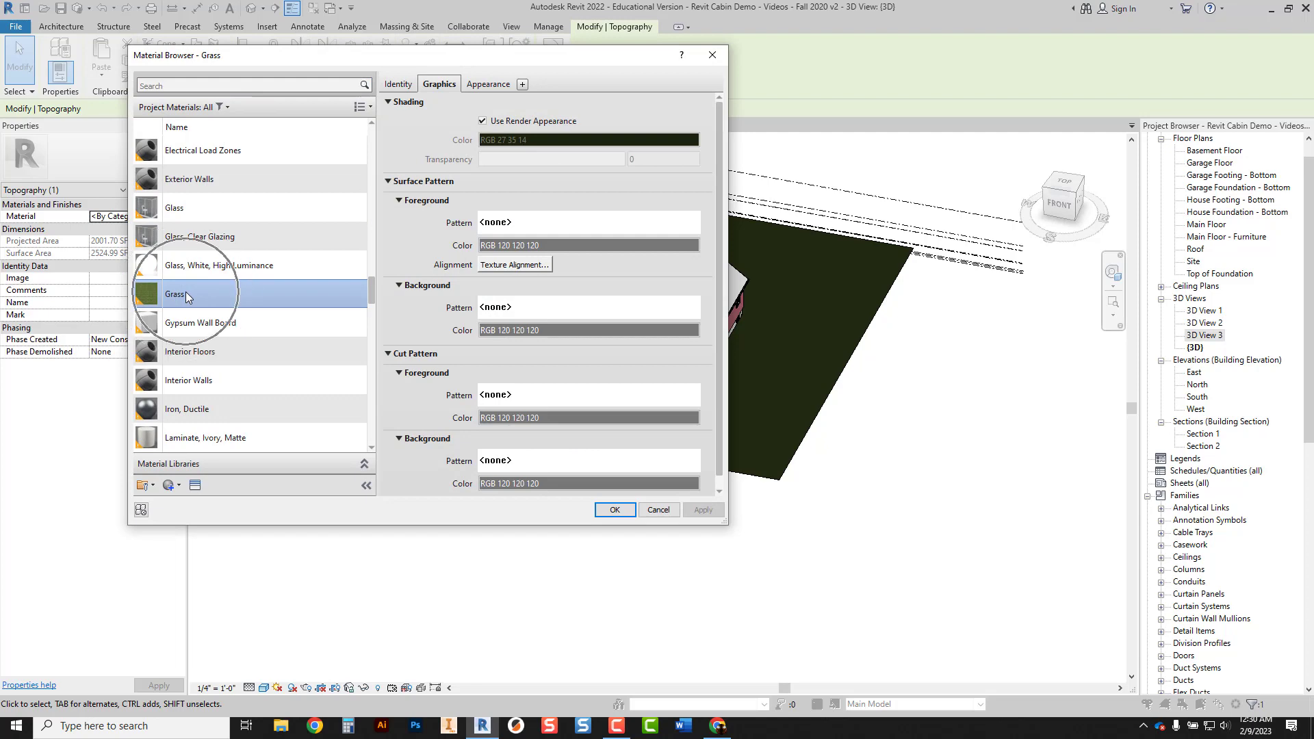
pyautogui.click(609, 510)
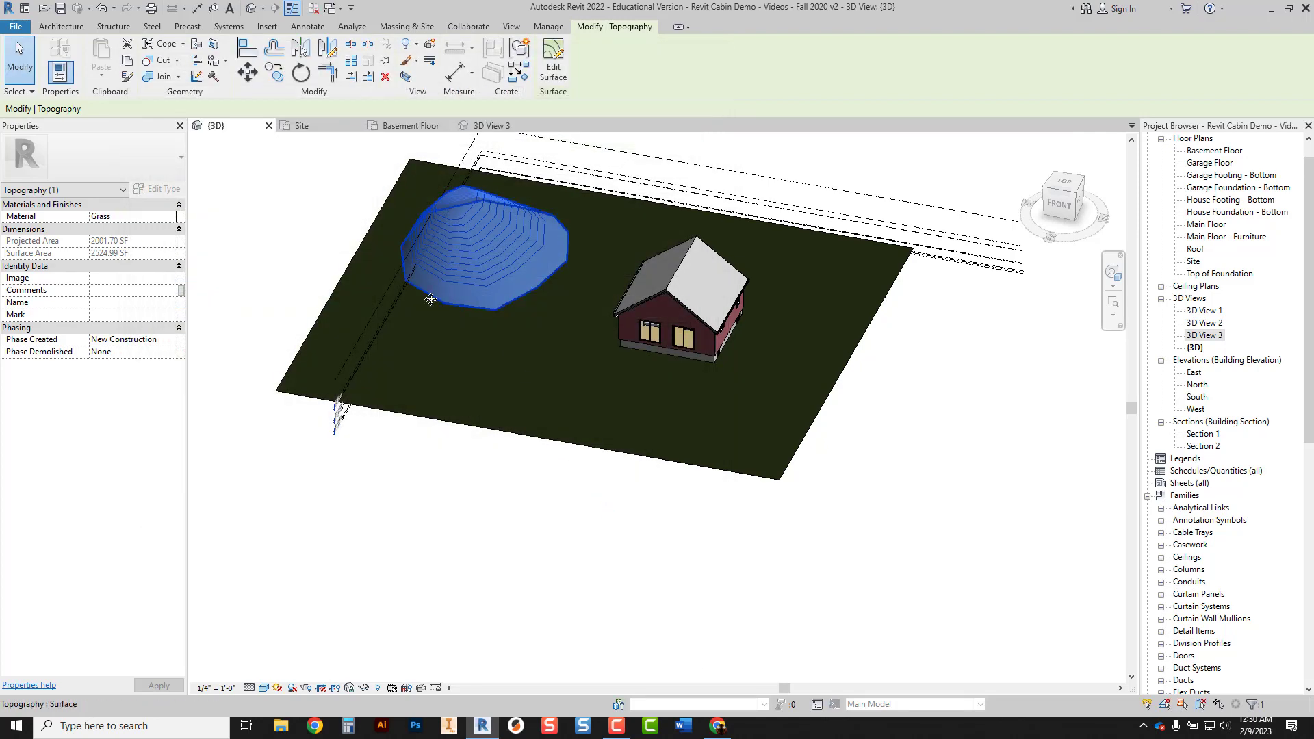
pyautogui.click(300, 248)
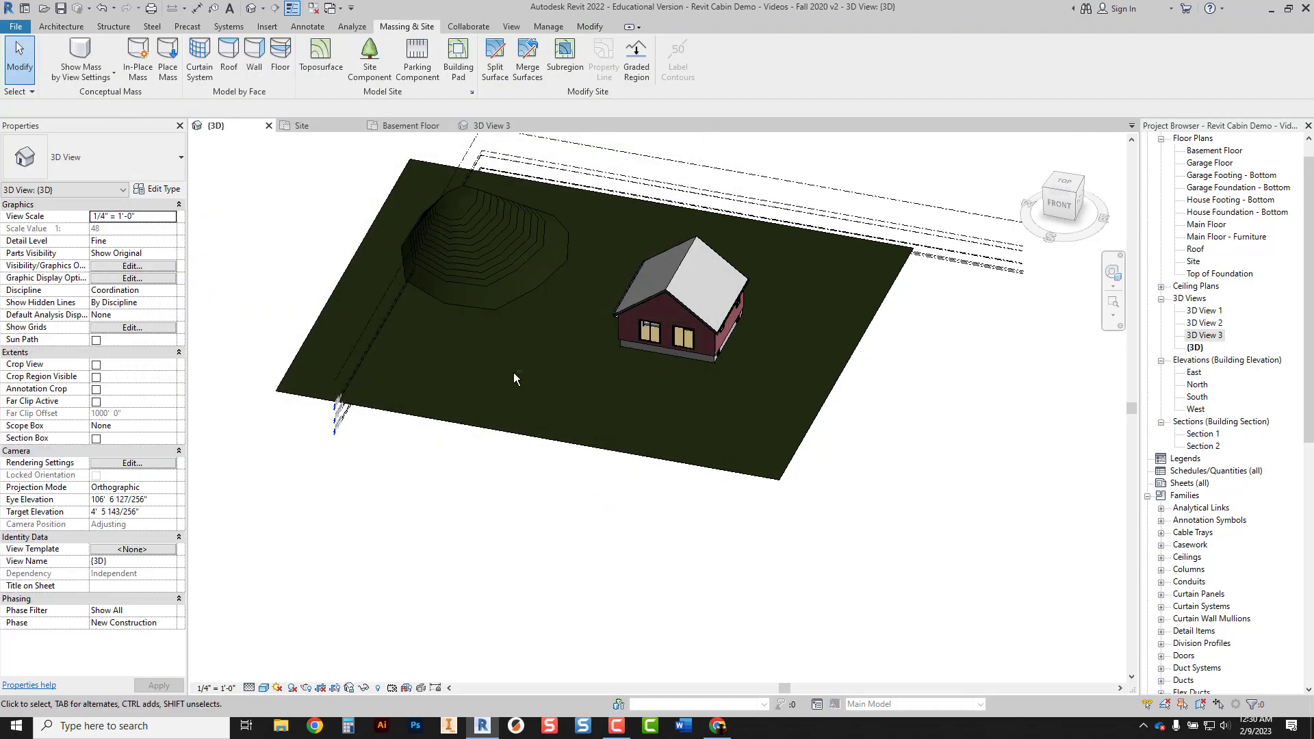
# Create an elliptical subregion in front of the hill, west of the house, with radii of about 20' 6" and 16'.
pyautogui.keyDown('shift'); pyautogui.moveTo(514, 373); pyautogui.dragTo(507, 313, button='middle'); pyautogui.keyUp('shift')
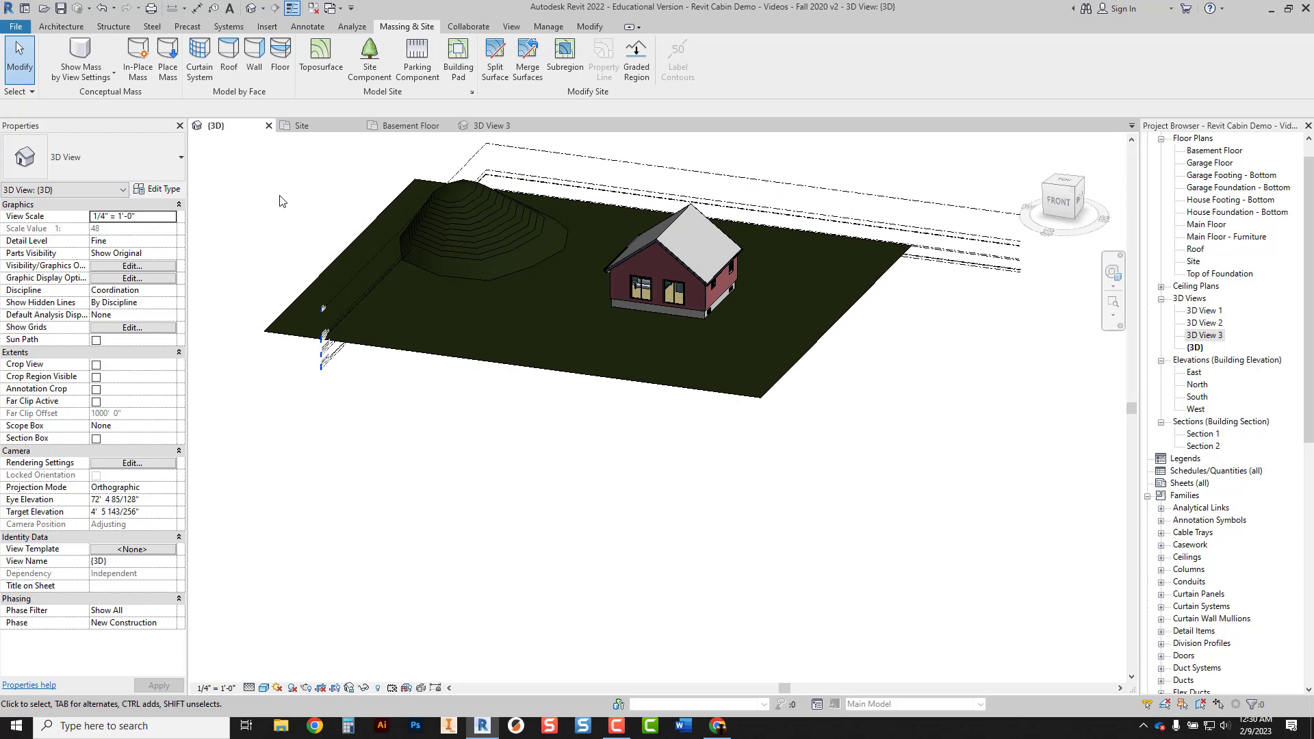
pyautogui.keyDown('shift'); pyautogui.moveTo(538, 401); pyautogui.dragTo(515, 453, button='middle'); pyautogui.keyUp('shift')
pyautogui.moveTo(507, 337); pyautogui.dragTo(561, 434, button='middle')
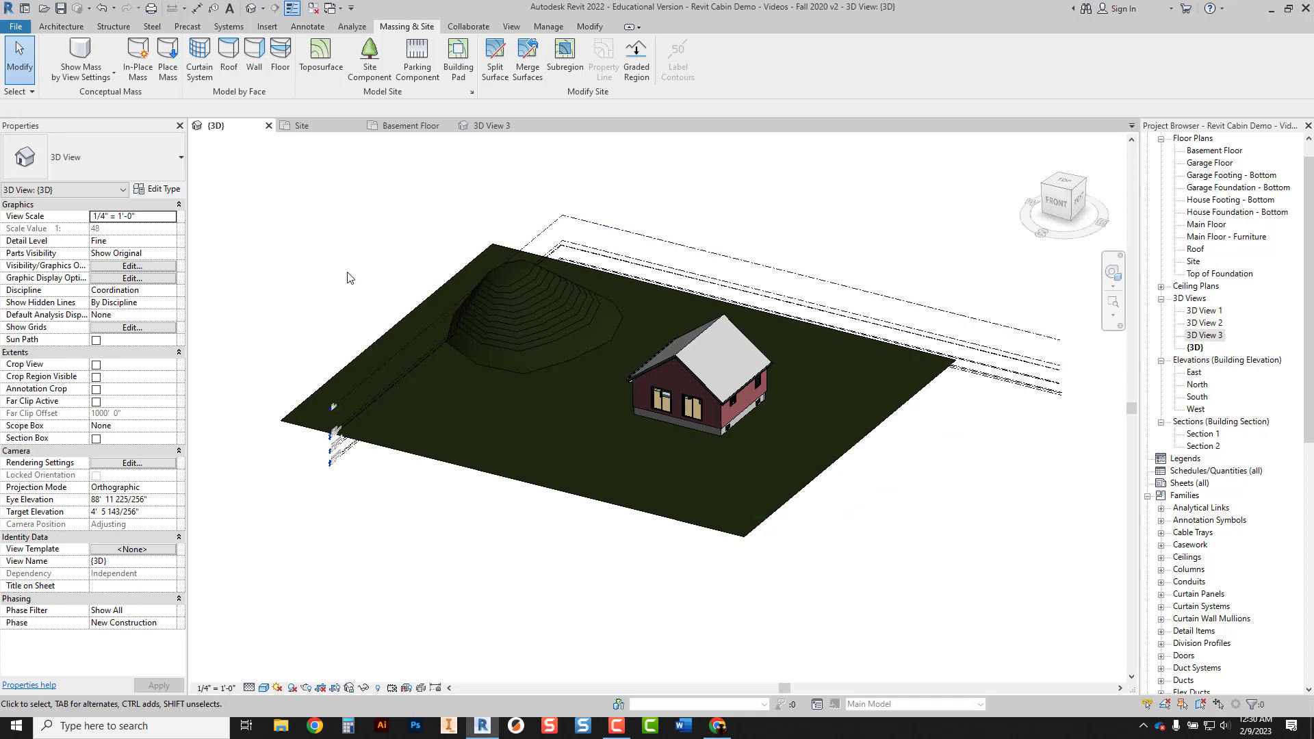
pyautogui.keyDown('shift'); pyautogui.moveTo(482, 364); pyautogui.dragTo(361, 260, button='middle'); pyautogui.keyUp('shift')
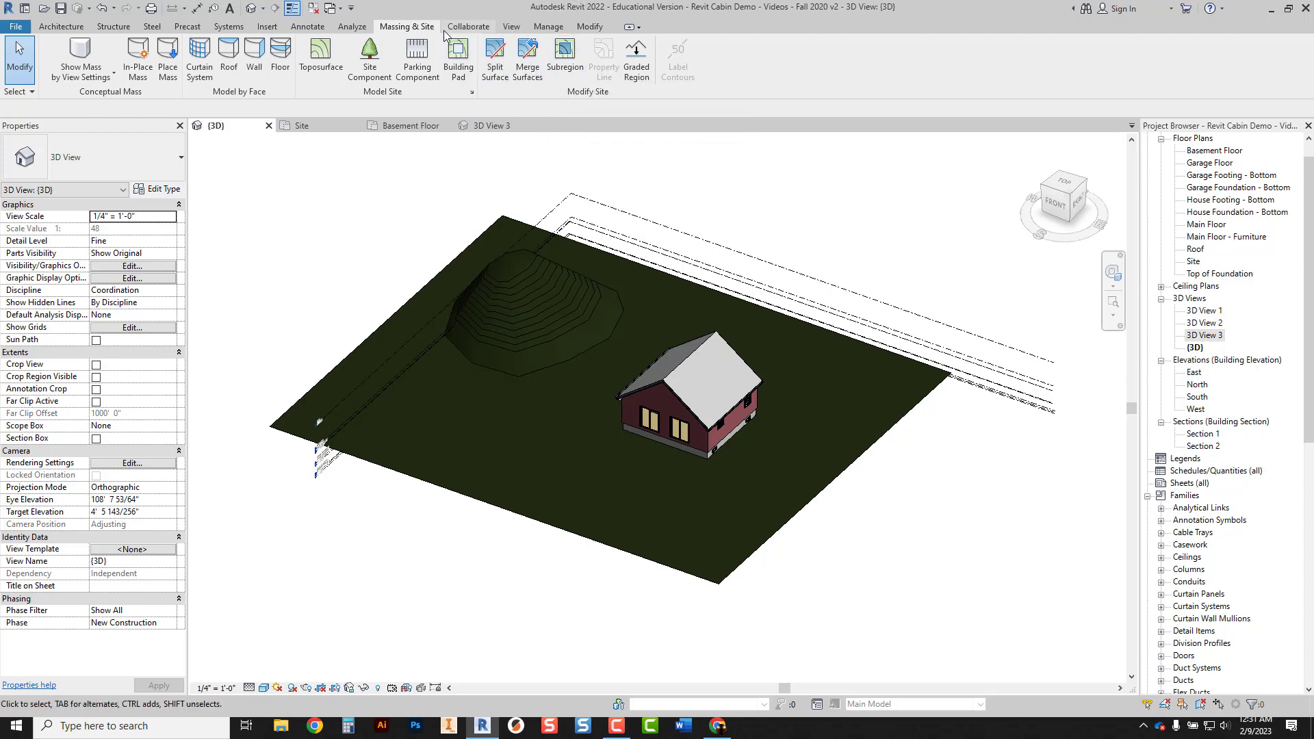
pyautogui.click(568, 65)
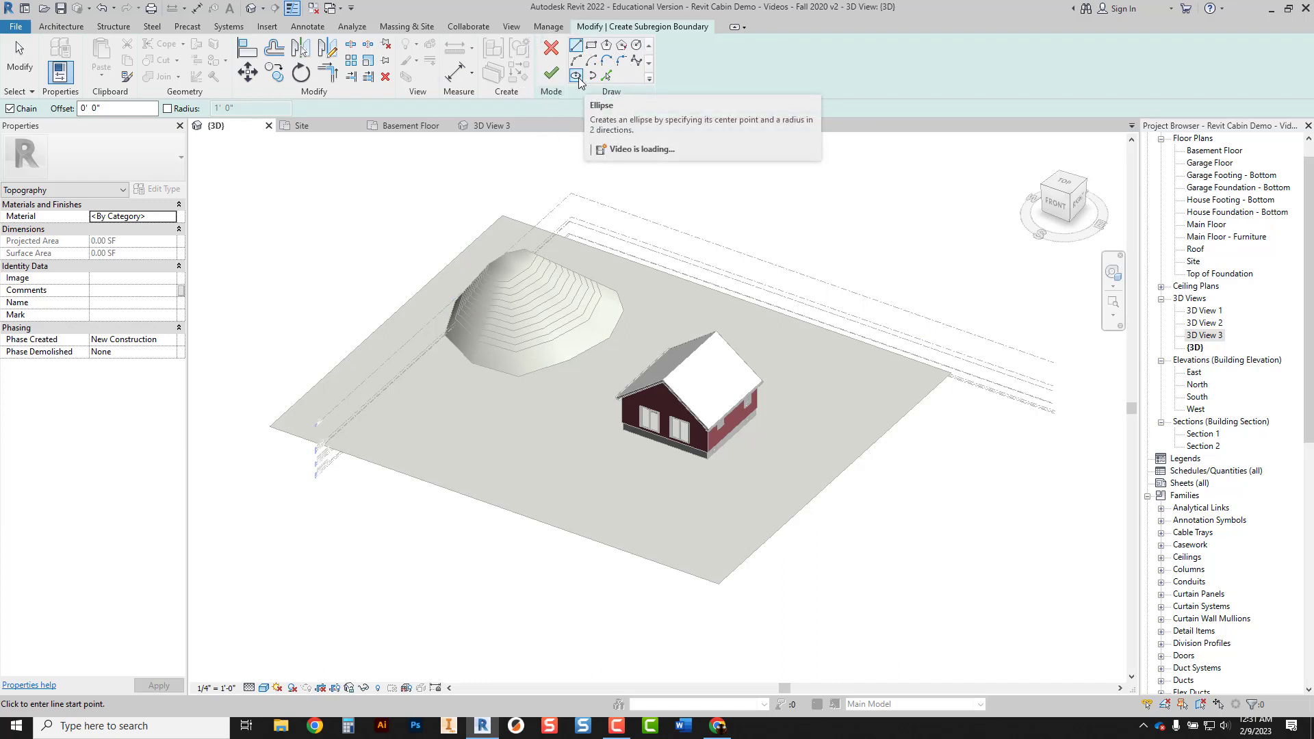
pyautogui.click(576, 76)
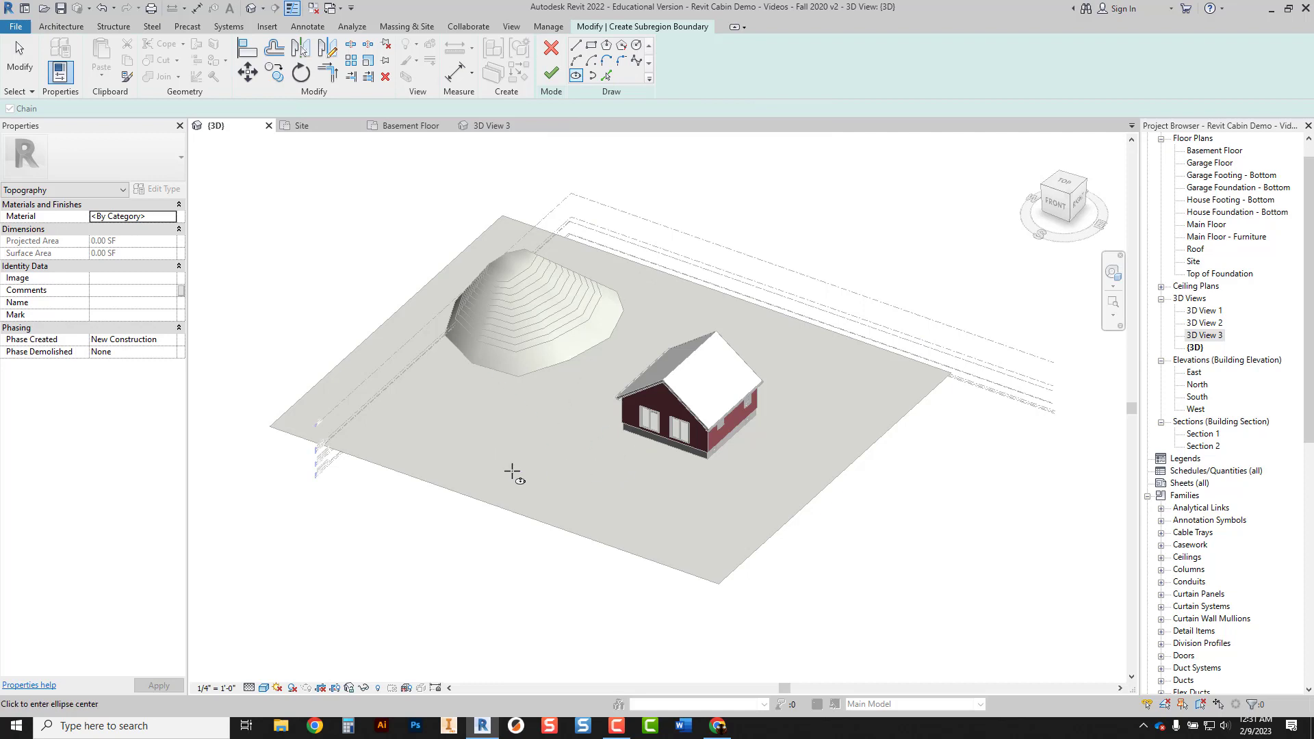
pyautogui.click(472, 443)
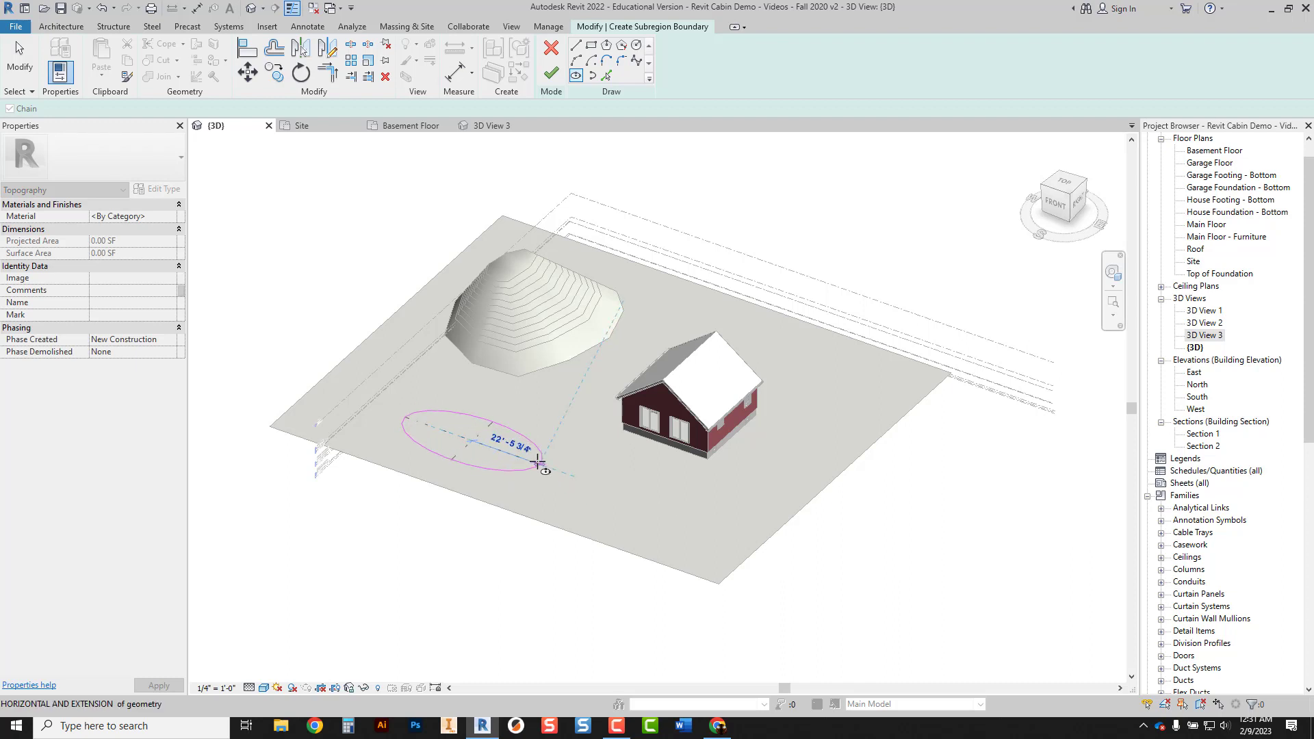
pyautogui.click(533, 463)
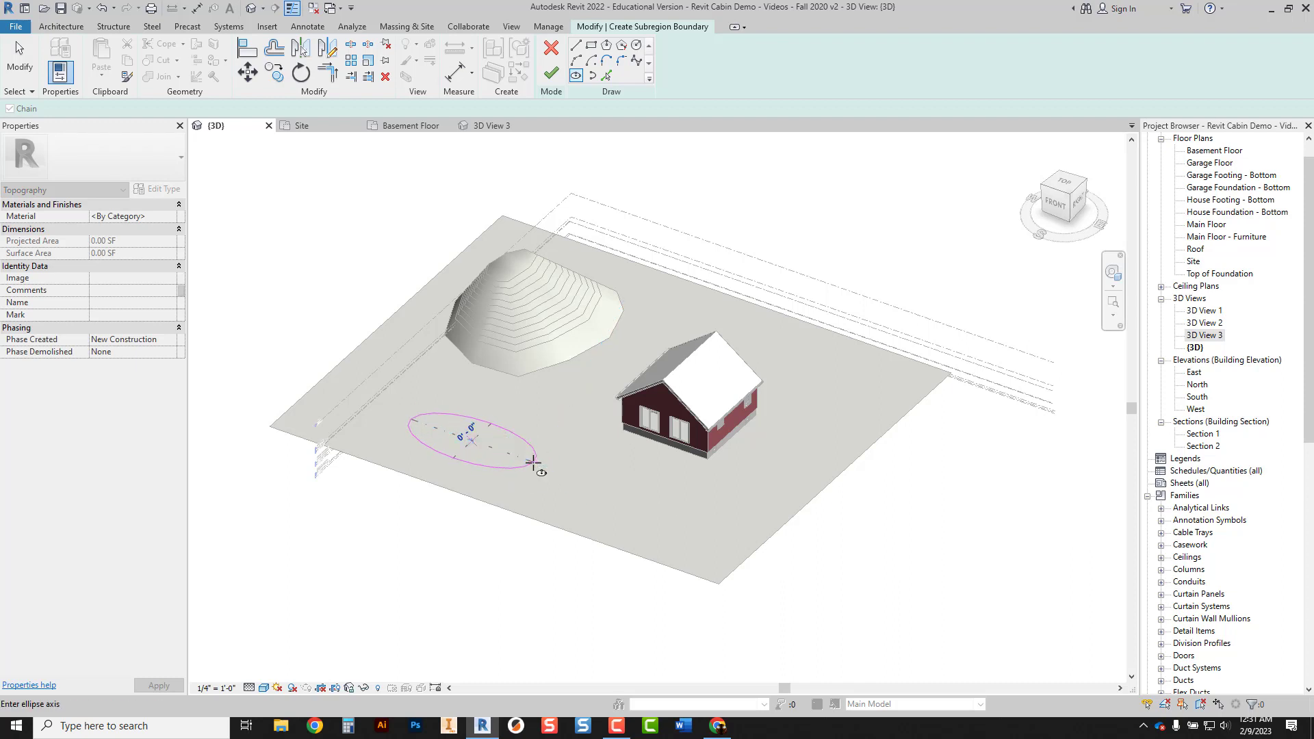
pyautogui.click(512, 417)
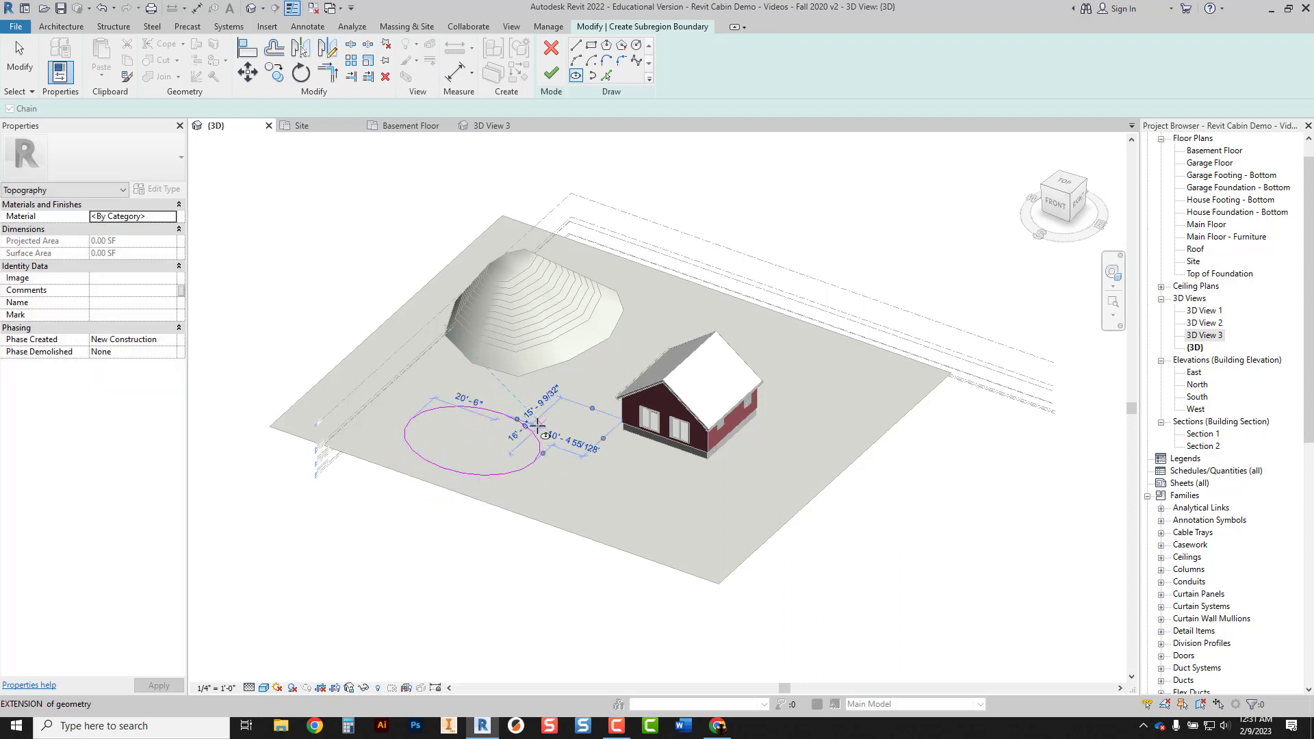
pyautogui.press('Escape')
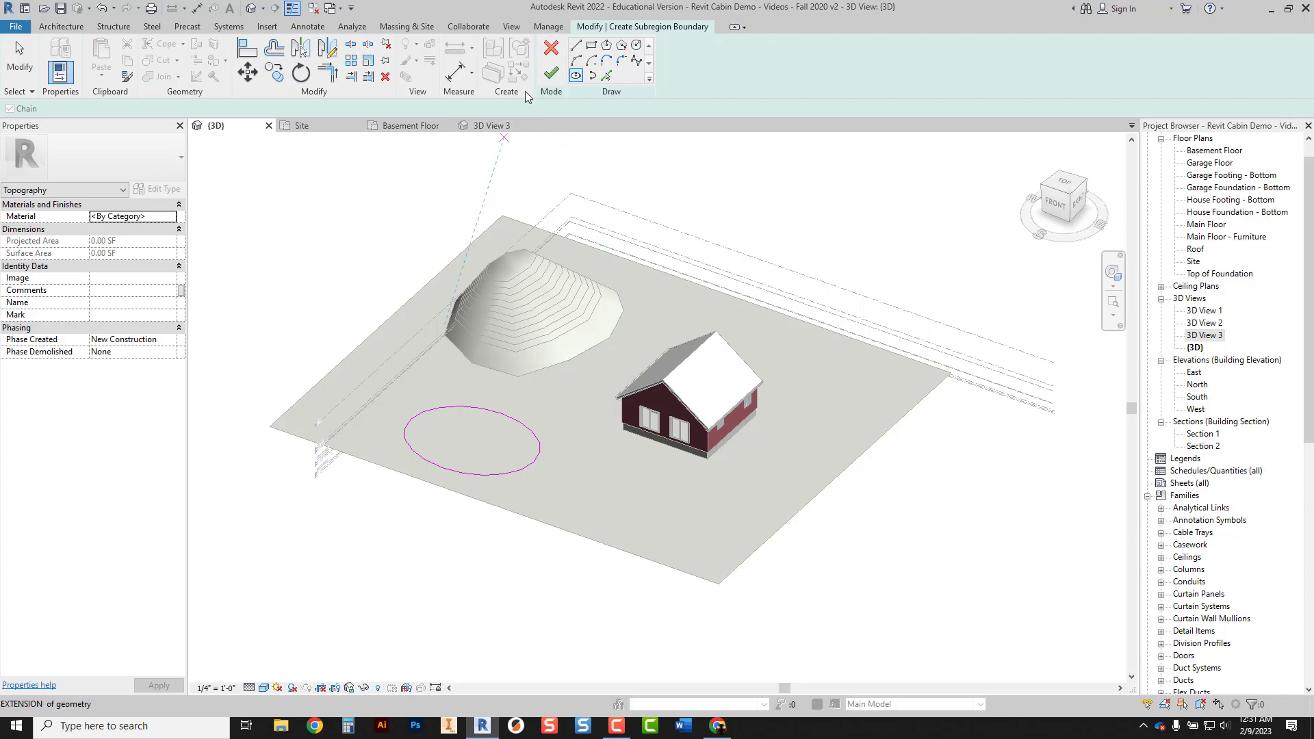
pyautogui.click(549, 77)
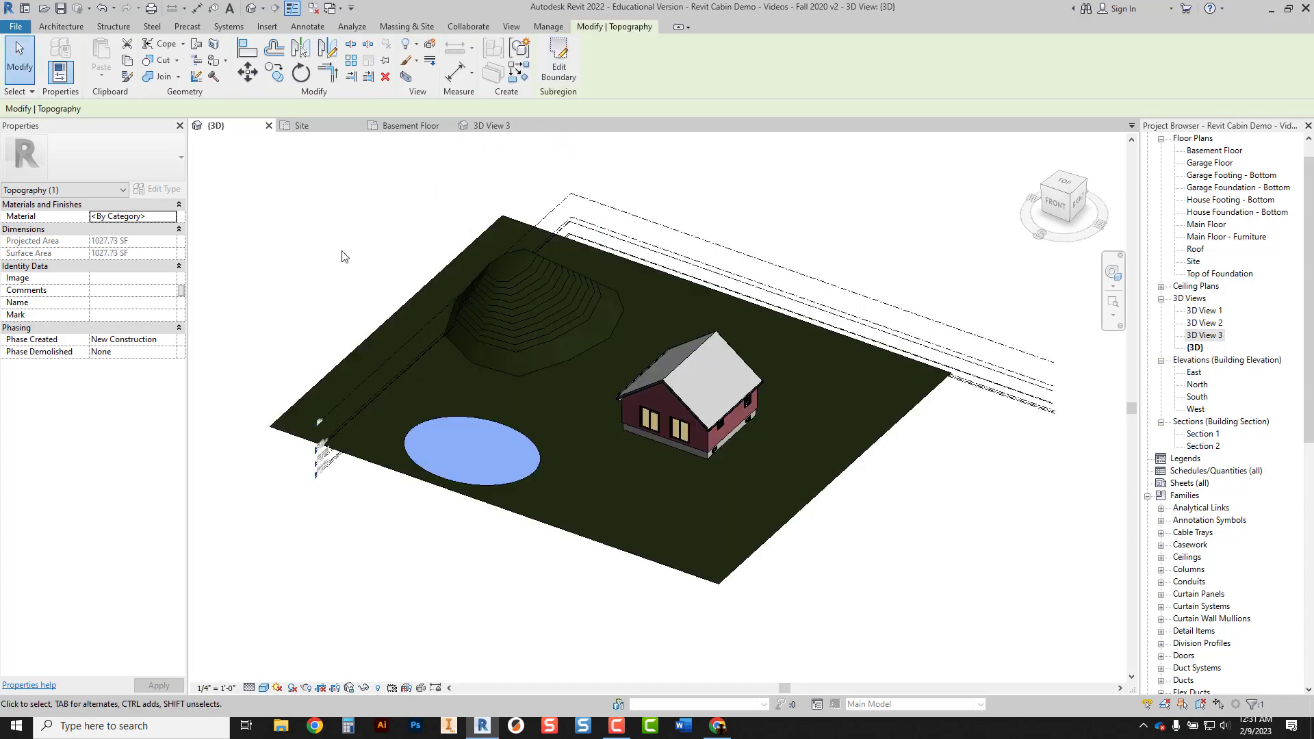
pyautogui.press('Escape')
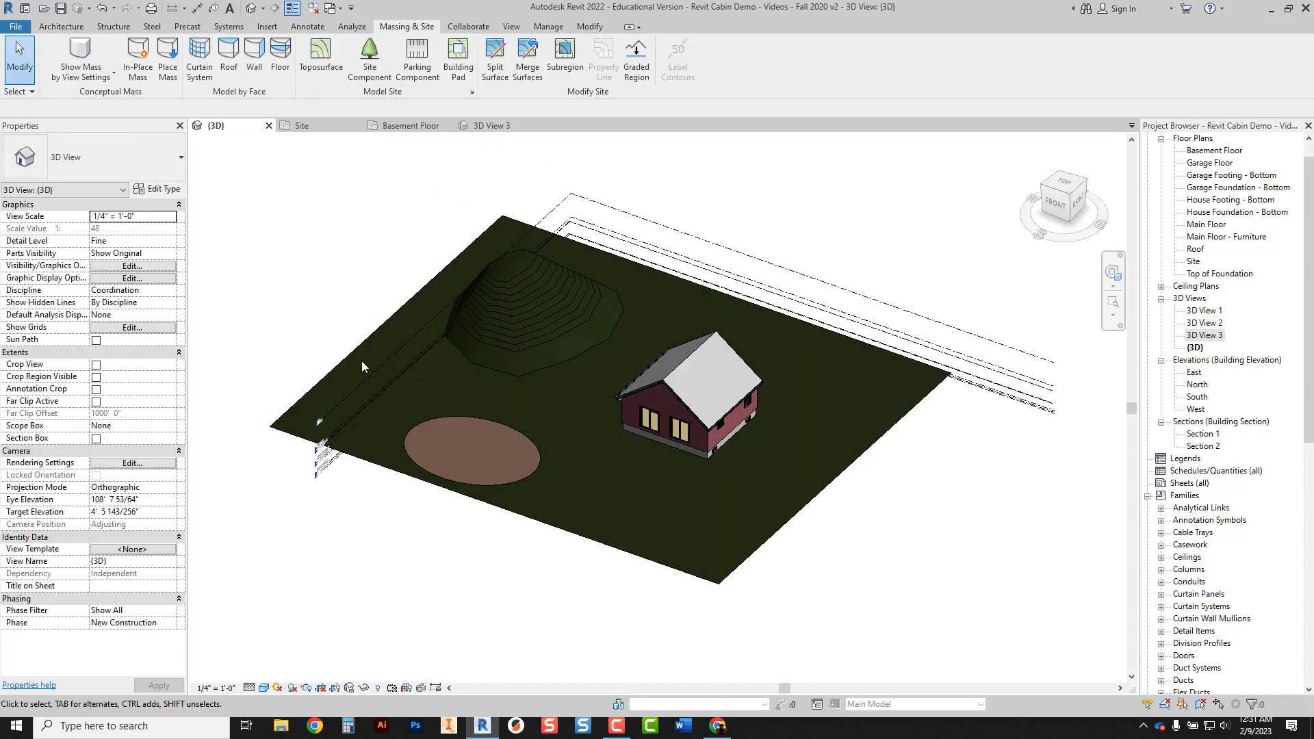
# Open the material selection for the elliptical subregion west of the house and create a new material.
pyautogui.click(510, 433)
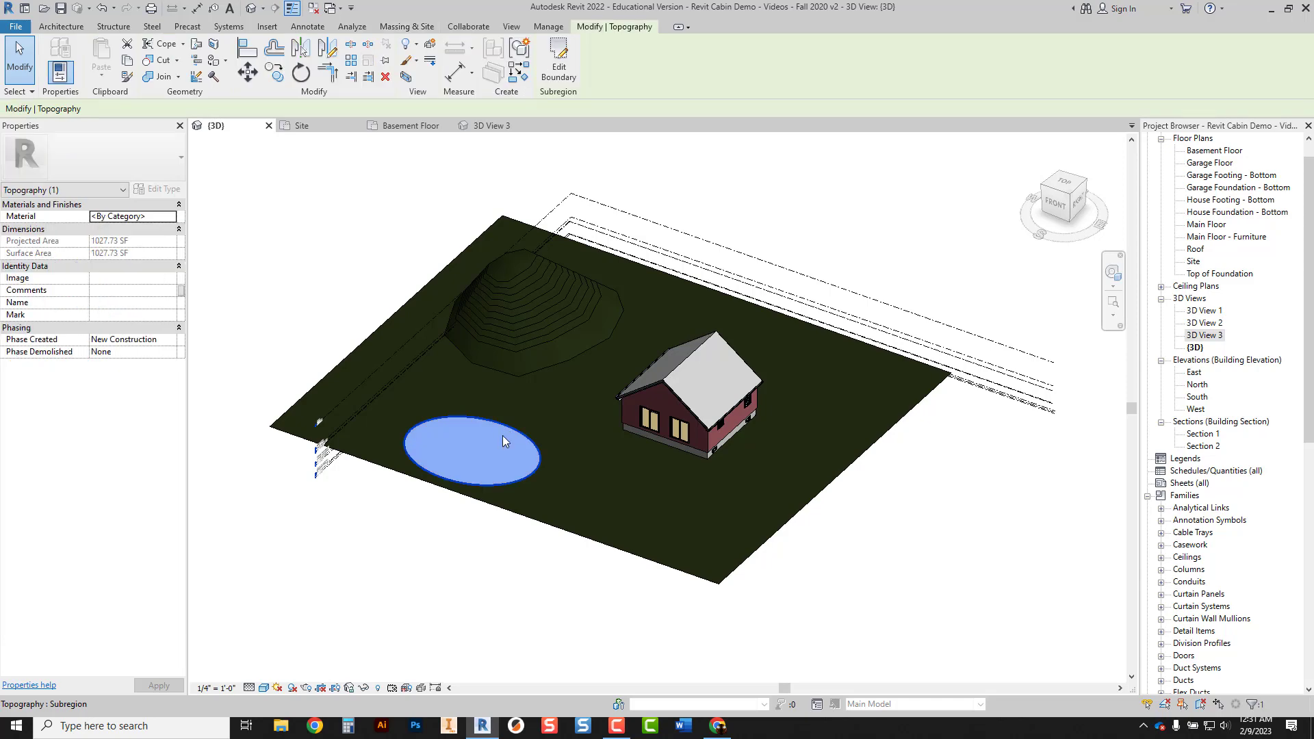
pyautogui.click(171, 217)
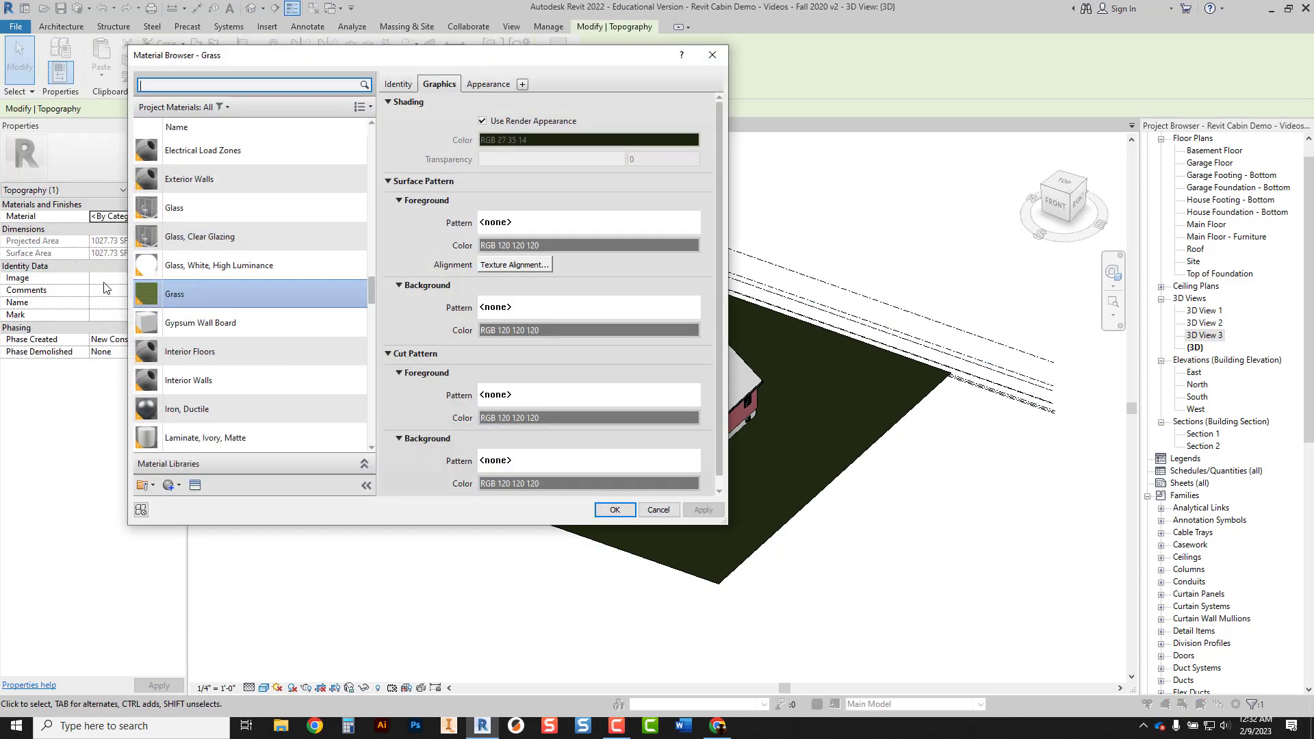
pyautogui.scroll(-15, 207, 269)
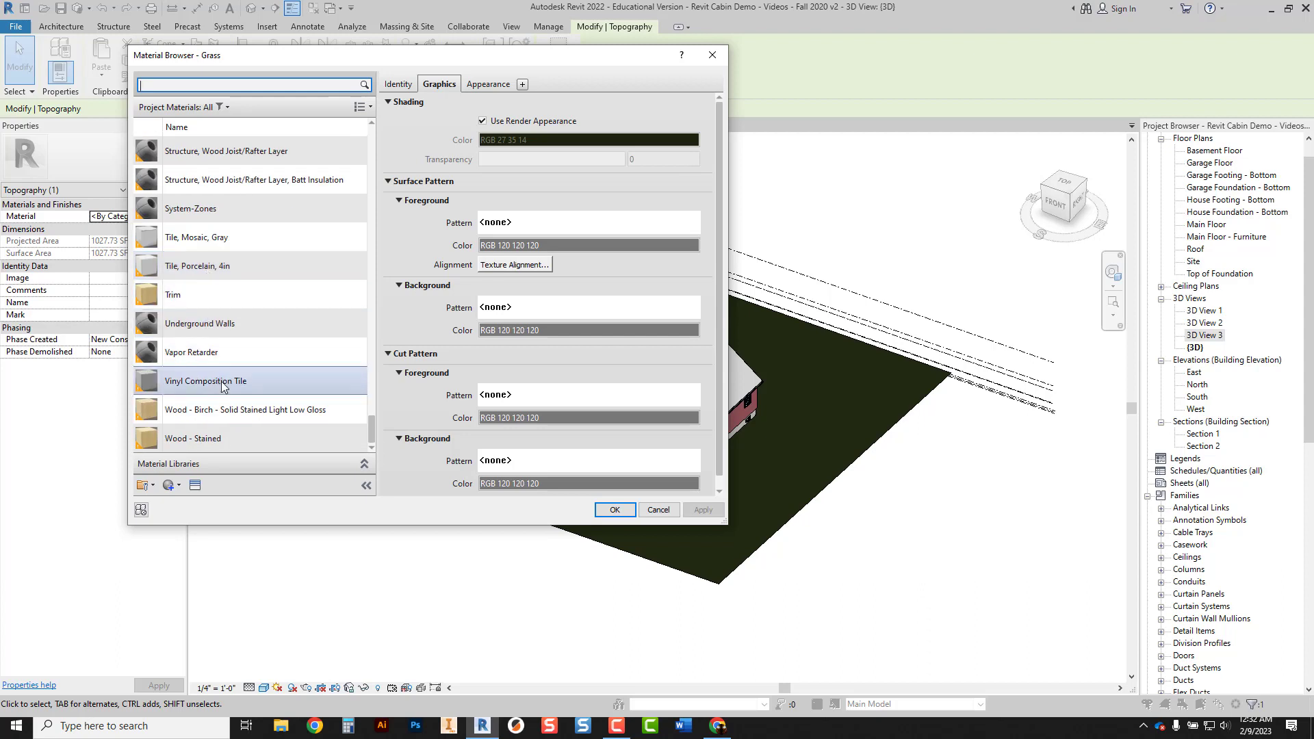
pyautogui.click(170, 492)
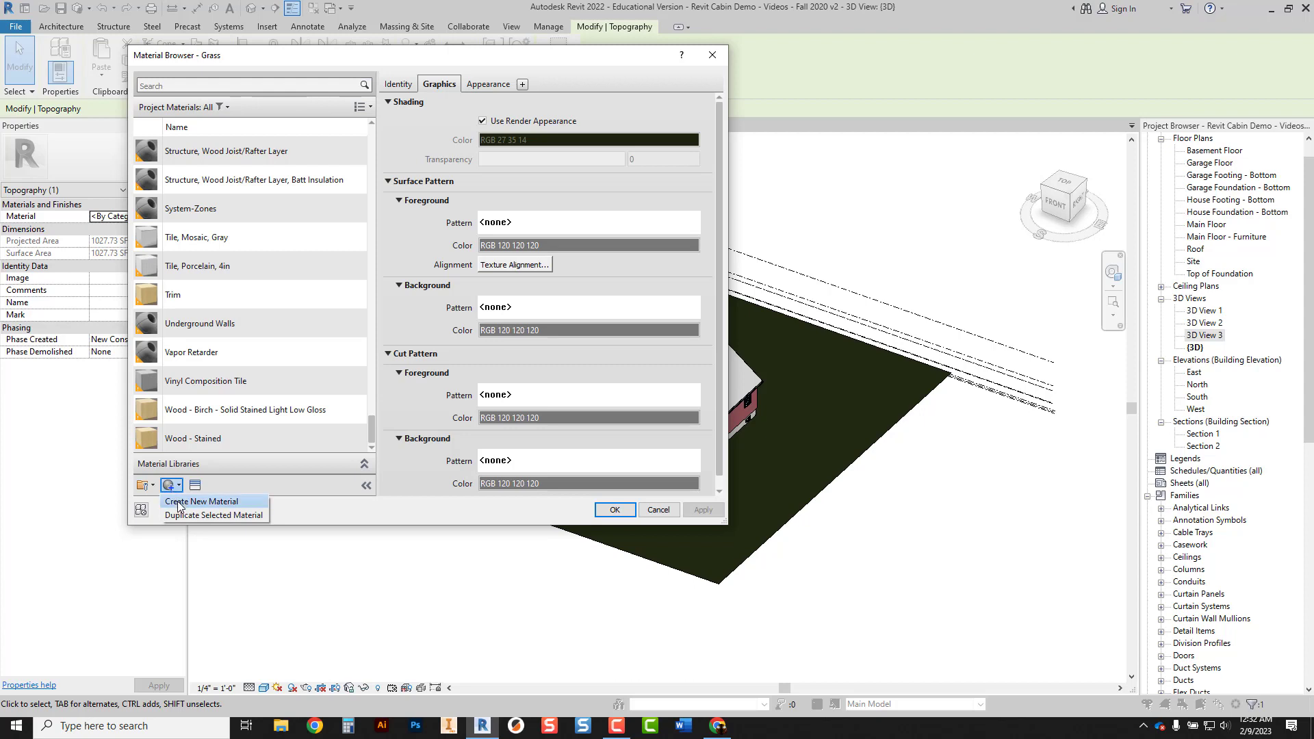
pyautogui.click(180, 502)
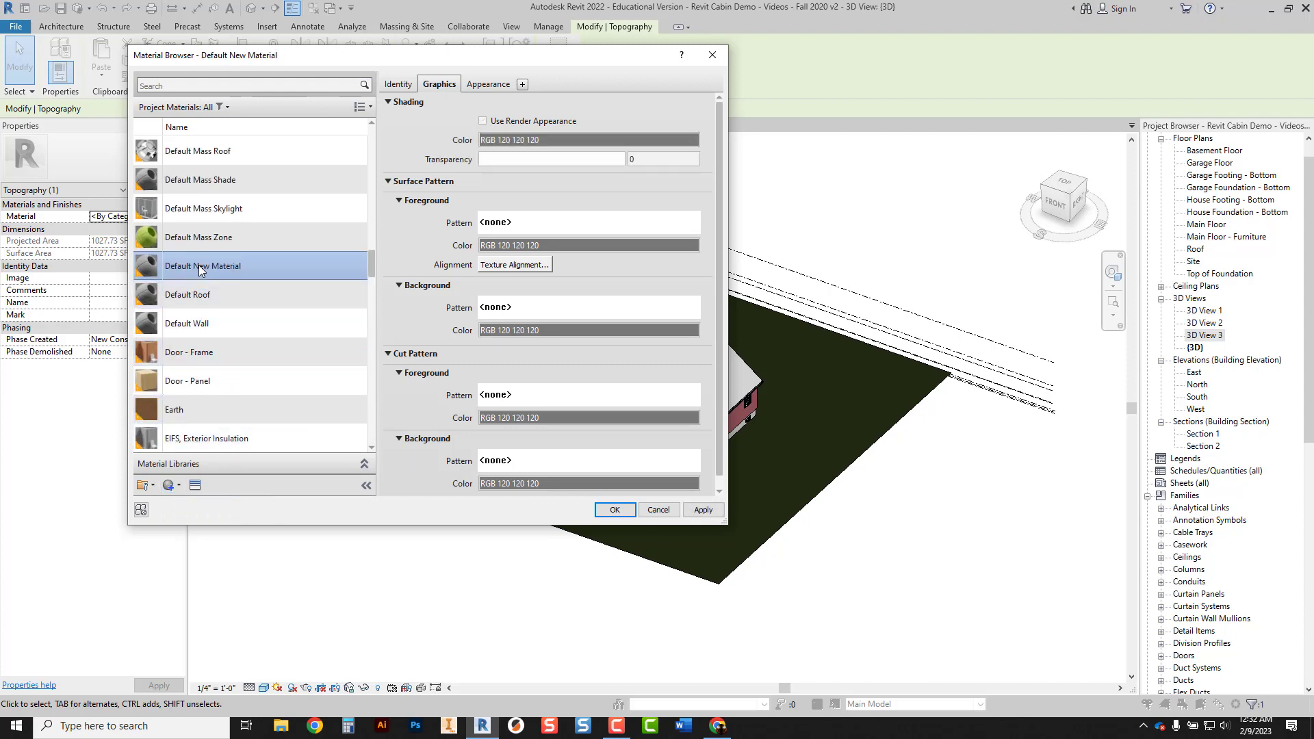
# Rename the new material as Water.
pyautogui.rightClick(199, 270)
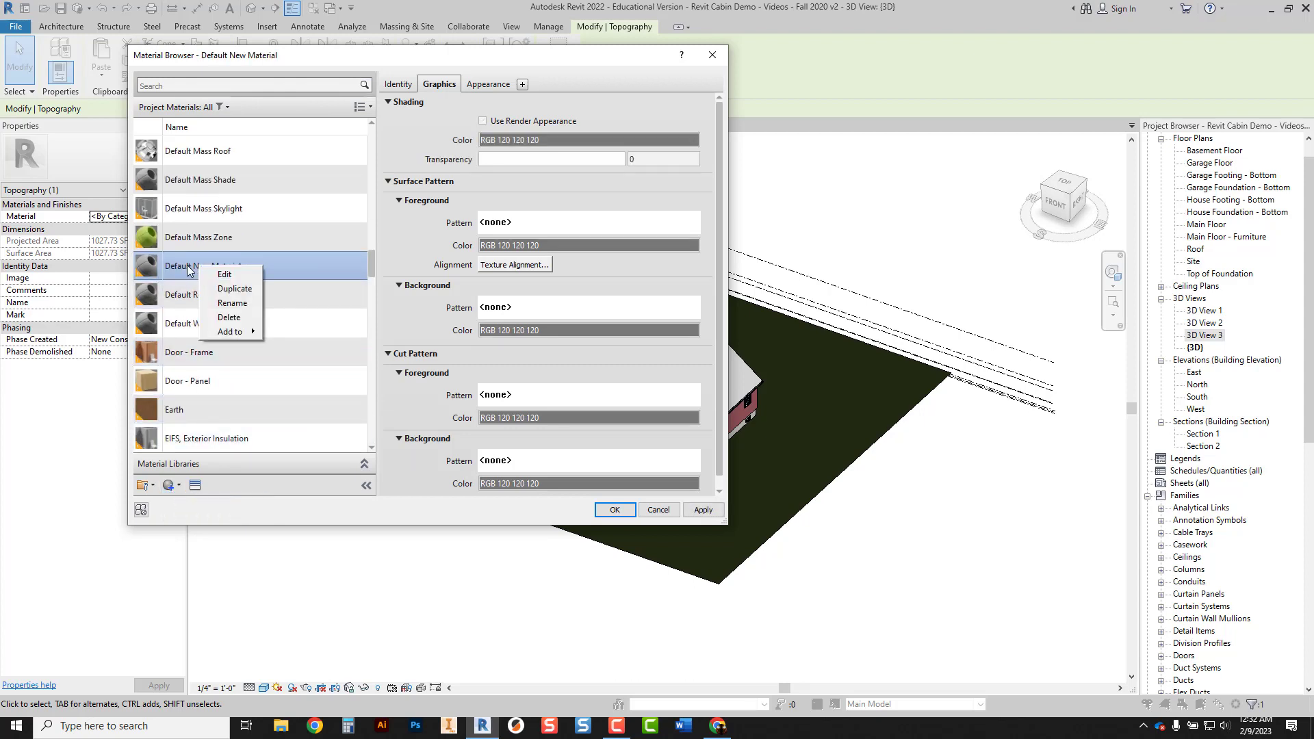
pyautogui.click(232, 303)
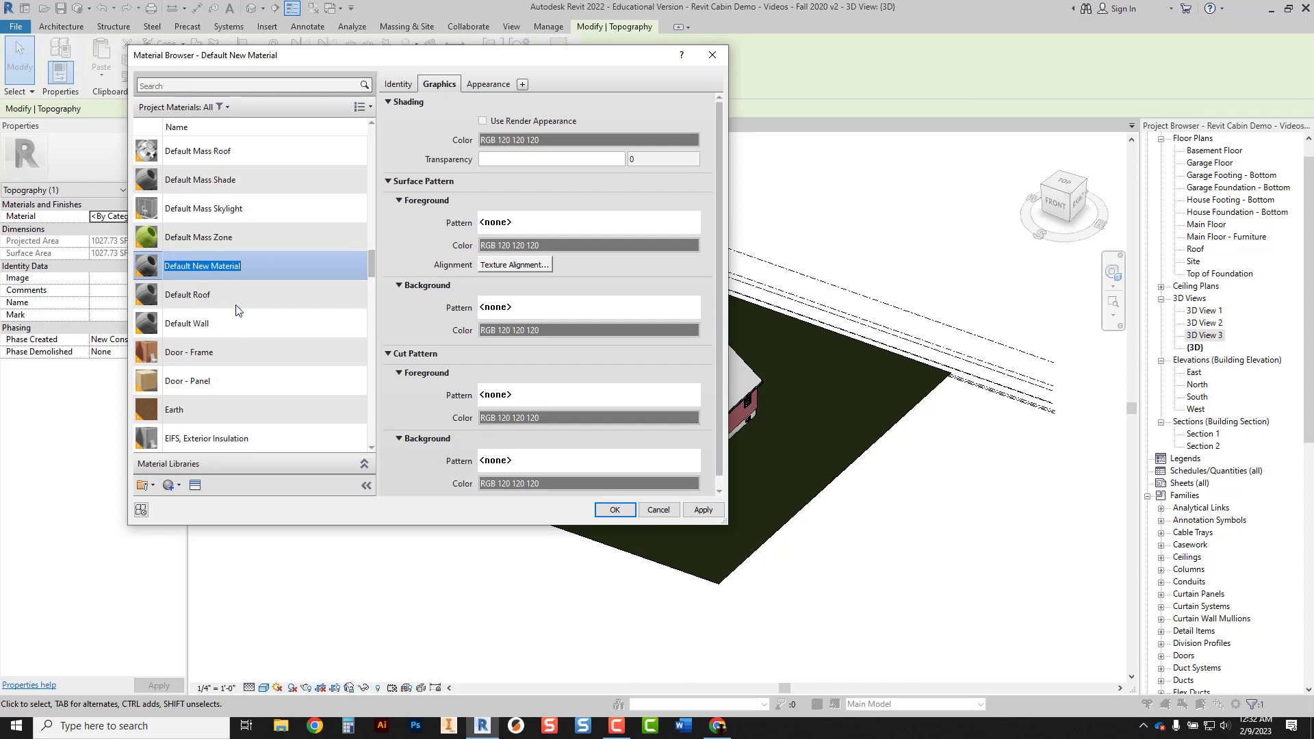
pyautogui.write('/q')
pyautogui.press('BackSpace')
pyautogui.press('BackSpace')
pyautogui.press('BackSpace')
pyautogui.press('capslock')
pyautogui.press('capslock')
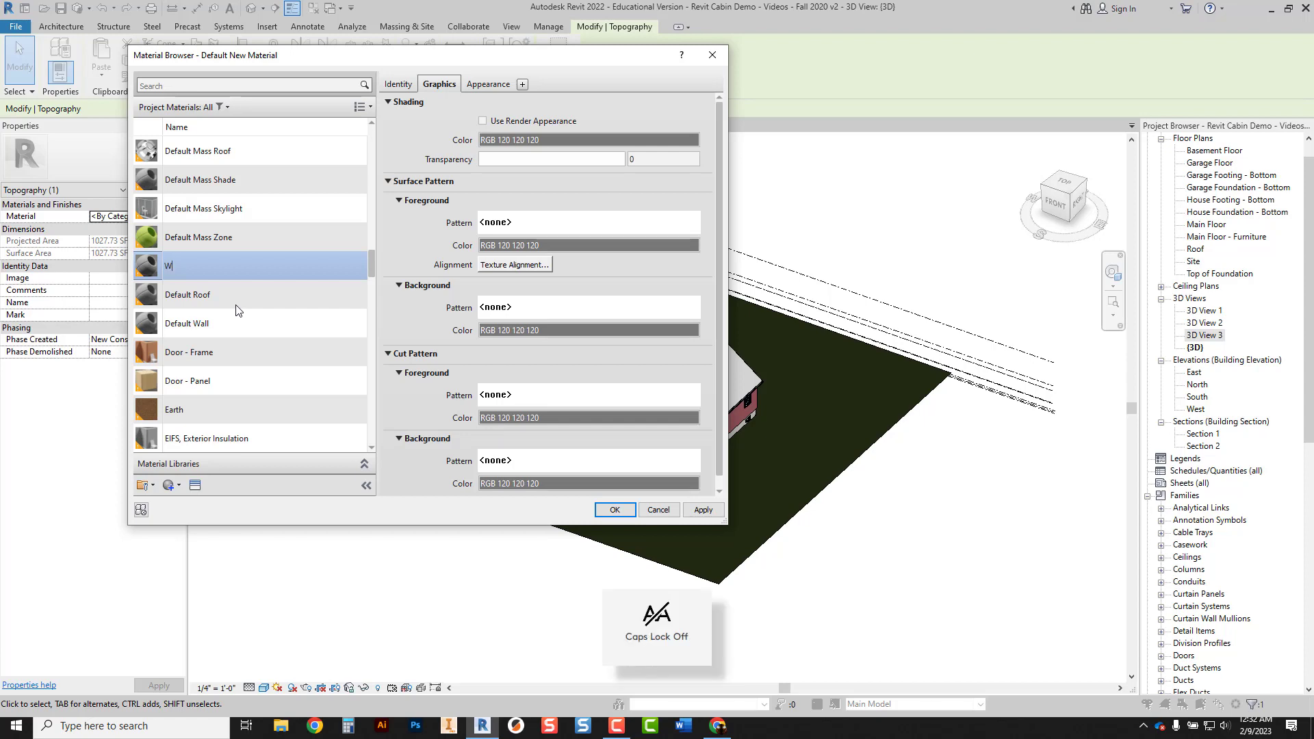
pyautogui.write('Water')
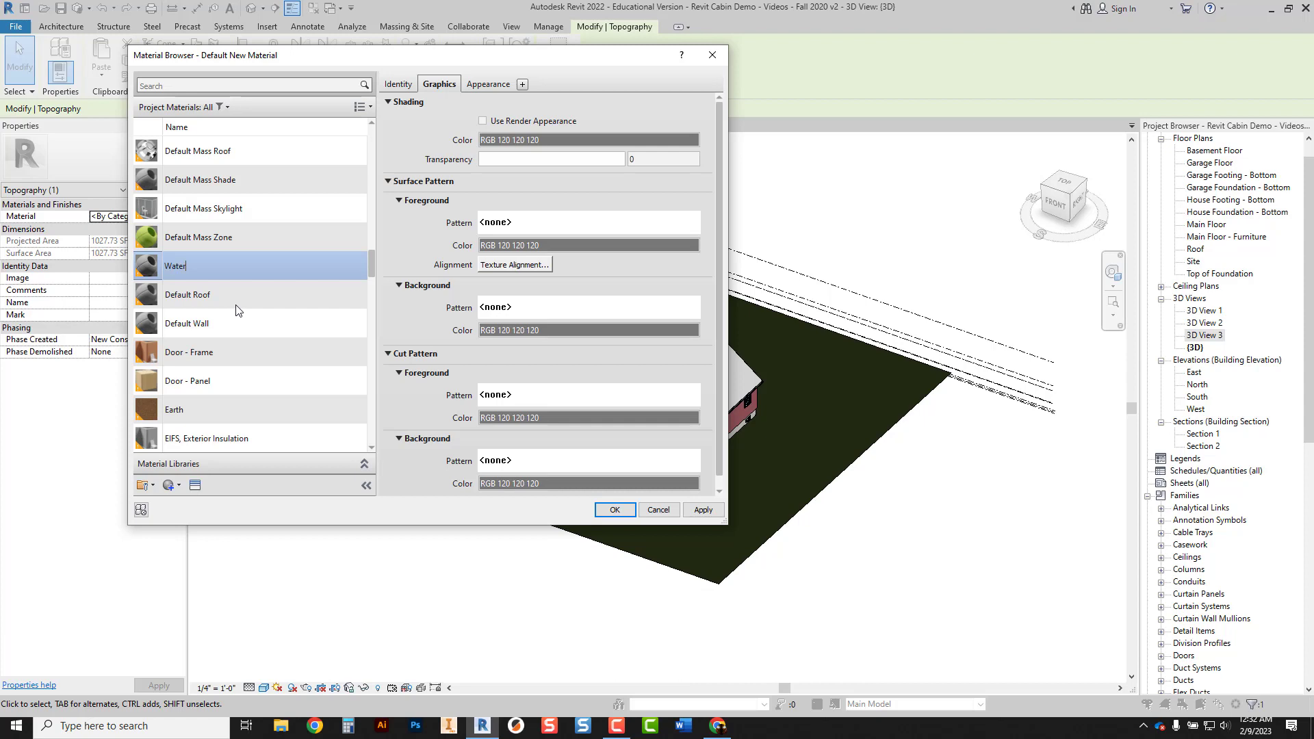
pyautogui.press('Return')
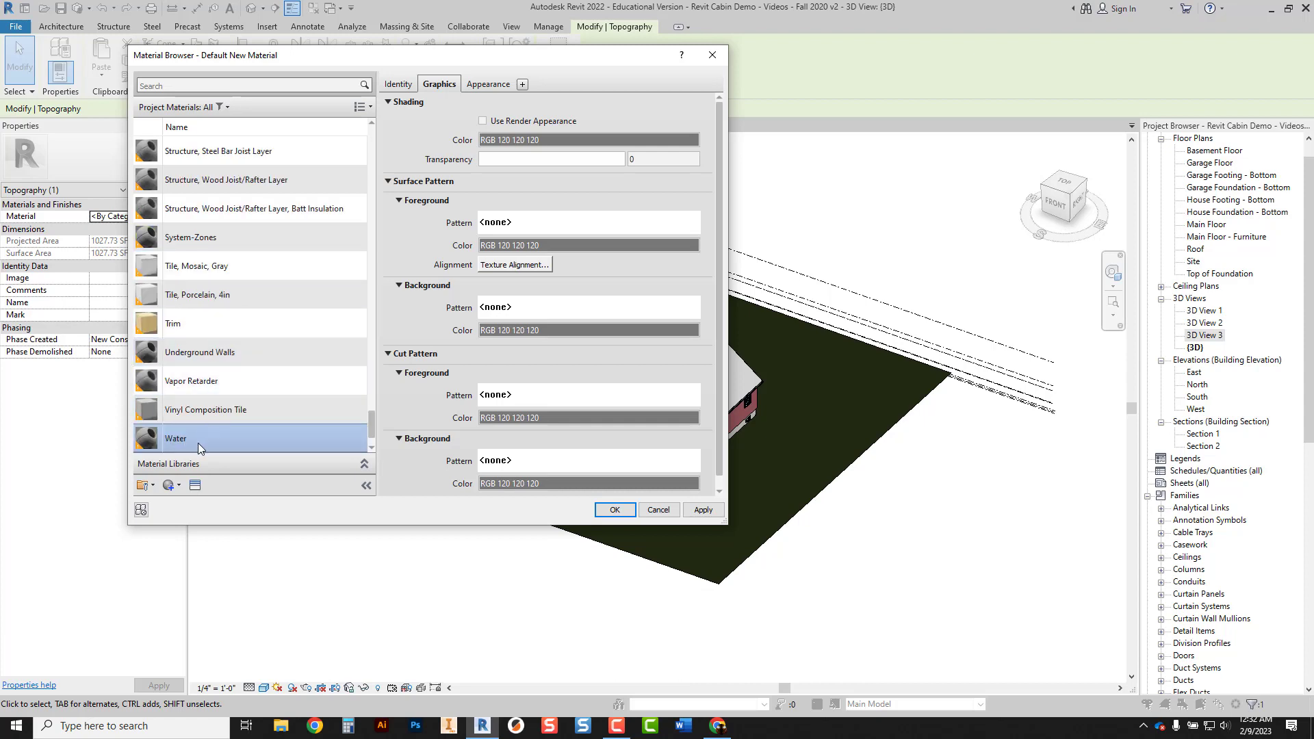
# Search the asset library for "water" and browse the matching assets for the Water material.
pyautogui.click(195, 485)
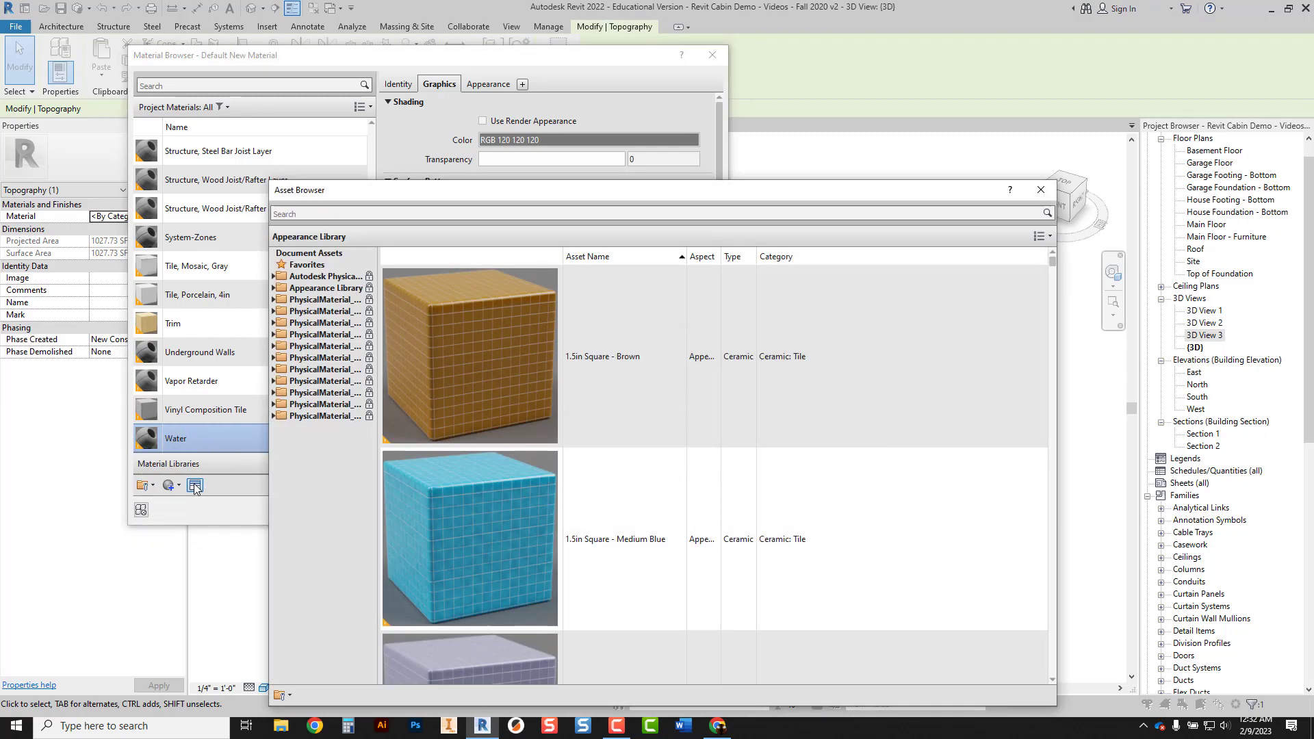
pyautogui.click(330, 215)
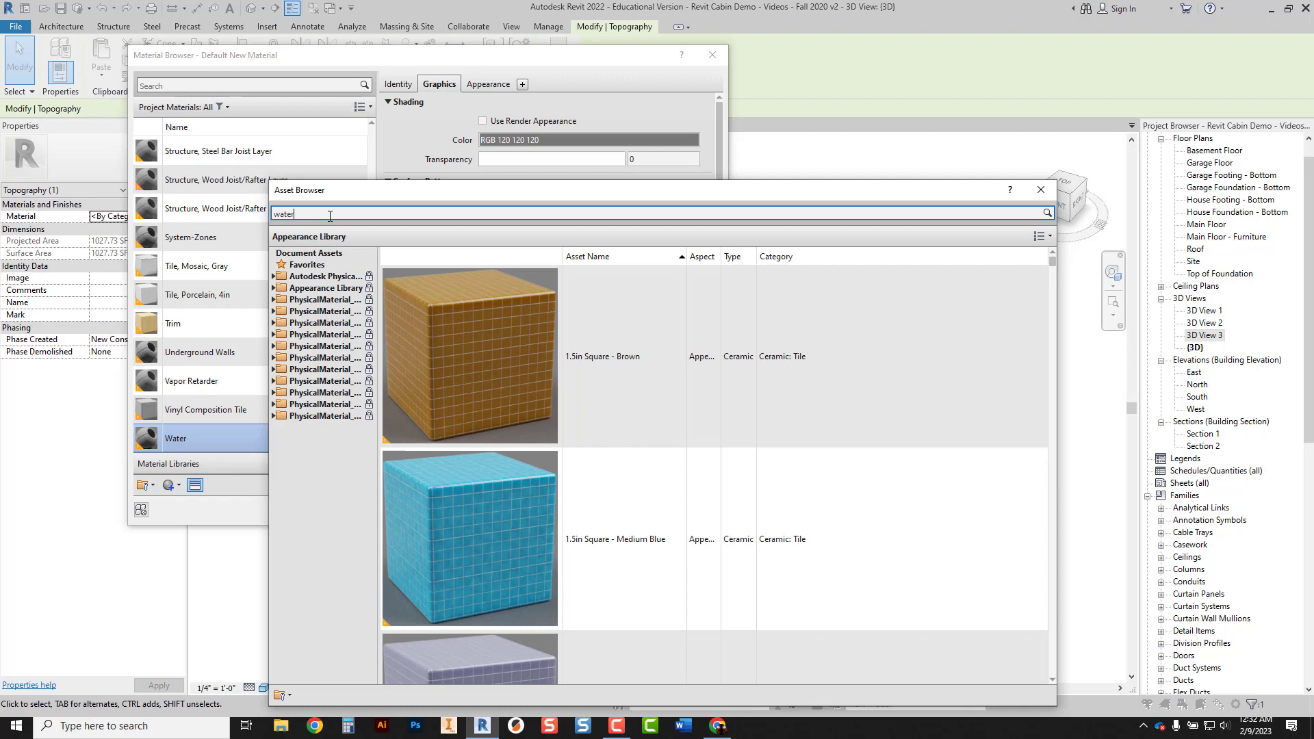
pyautogui.write('water')
pyautogui.press('Return')
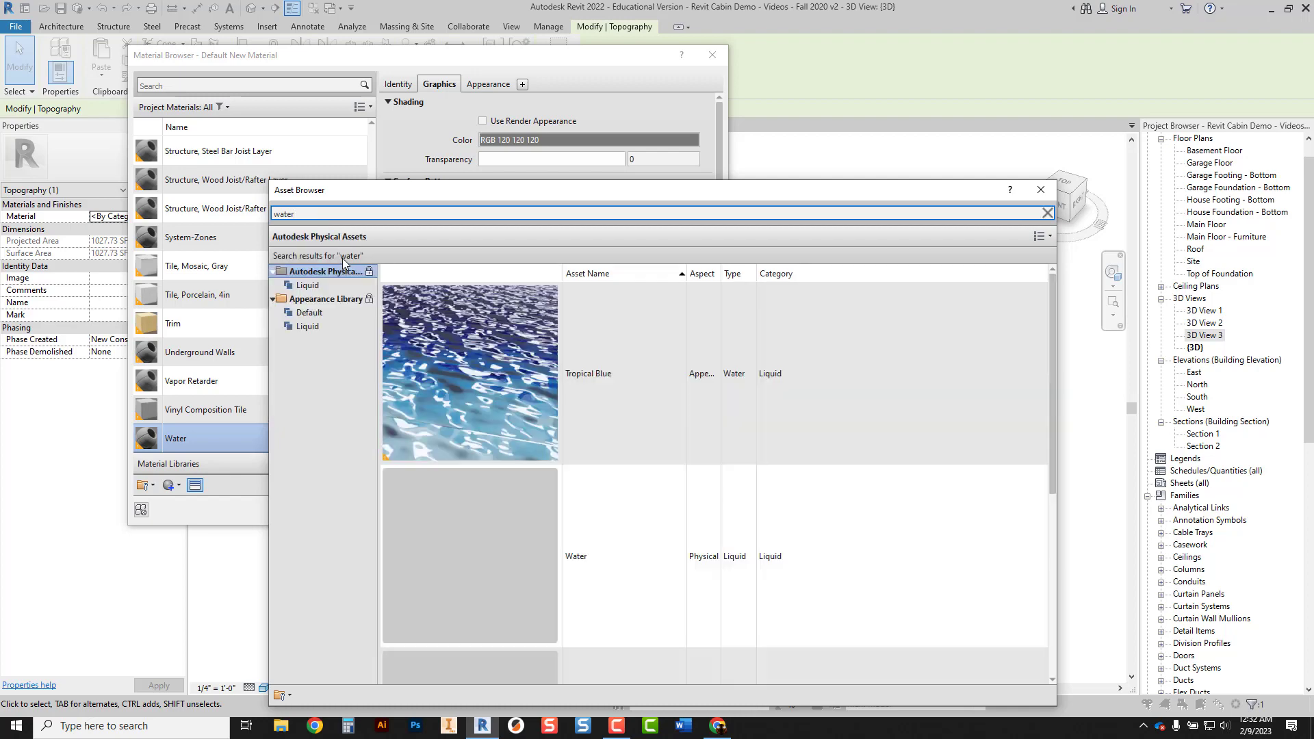
pyautogui.scroll(-3, 527, 363)
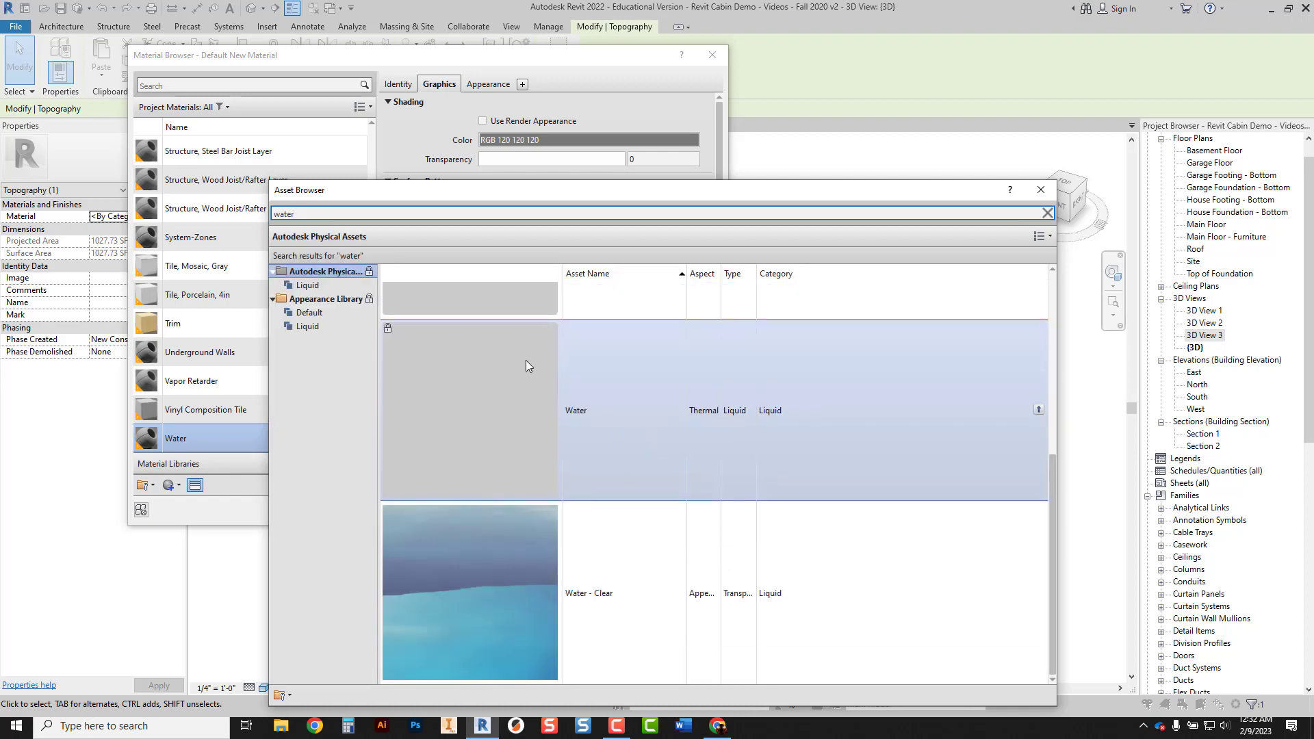
pyautogui.scroll(3, 527, 366)
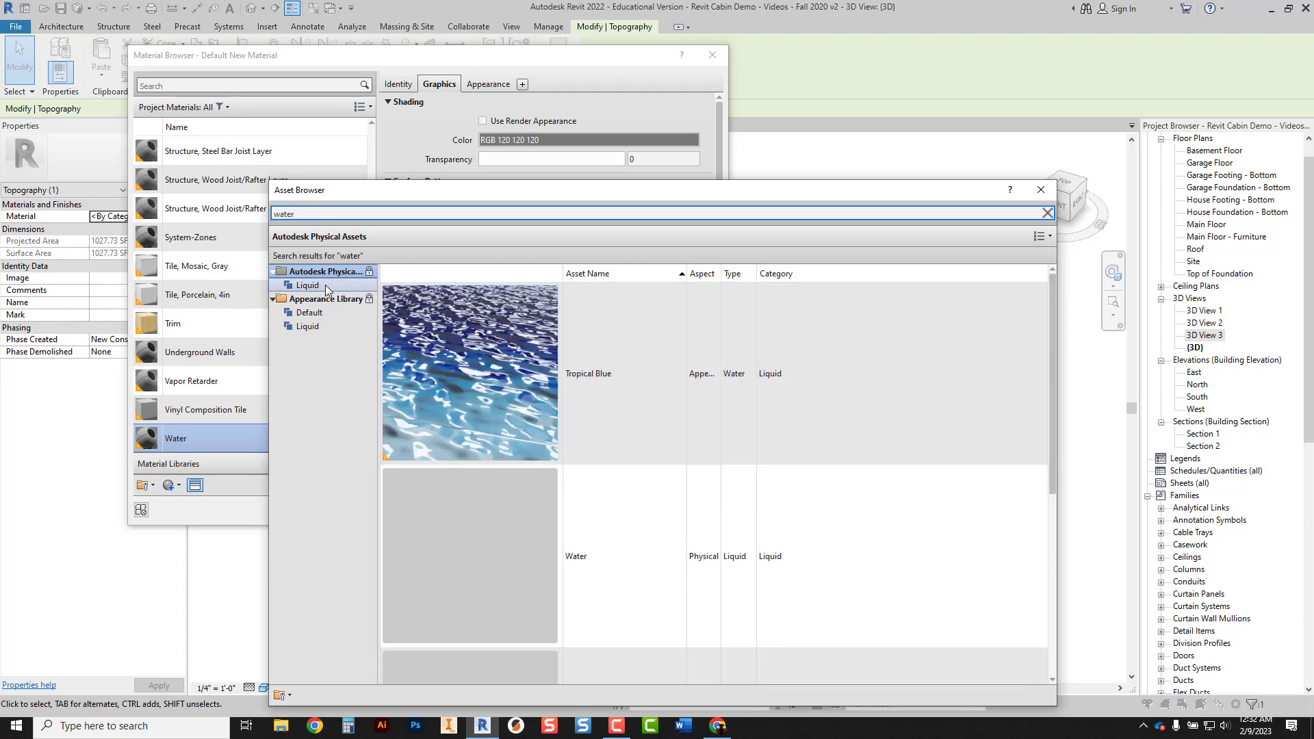
# Apply the Tropical Blue asset from the Appearance Library's Liquid category to the Water material and close the asset library.
pyautogui.click(322, 285)
pyautogui.click(309, 312)
pyautogui.click(308, 327)
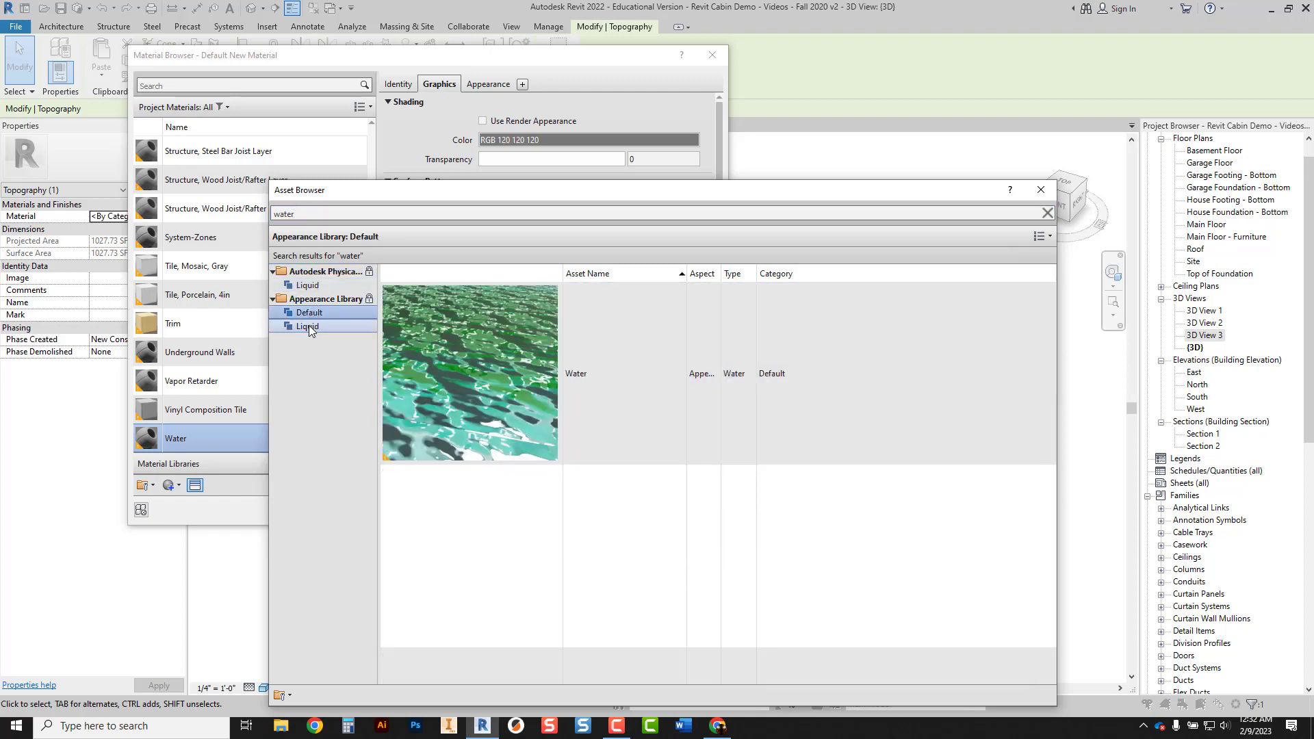
pyautogui.scroll(-3, 520, 375)
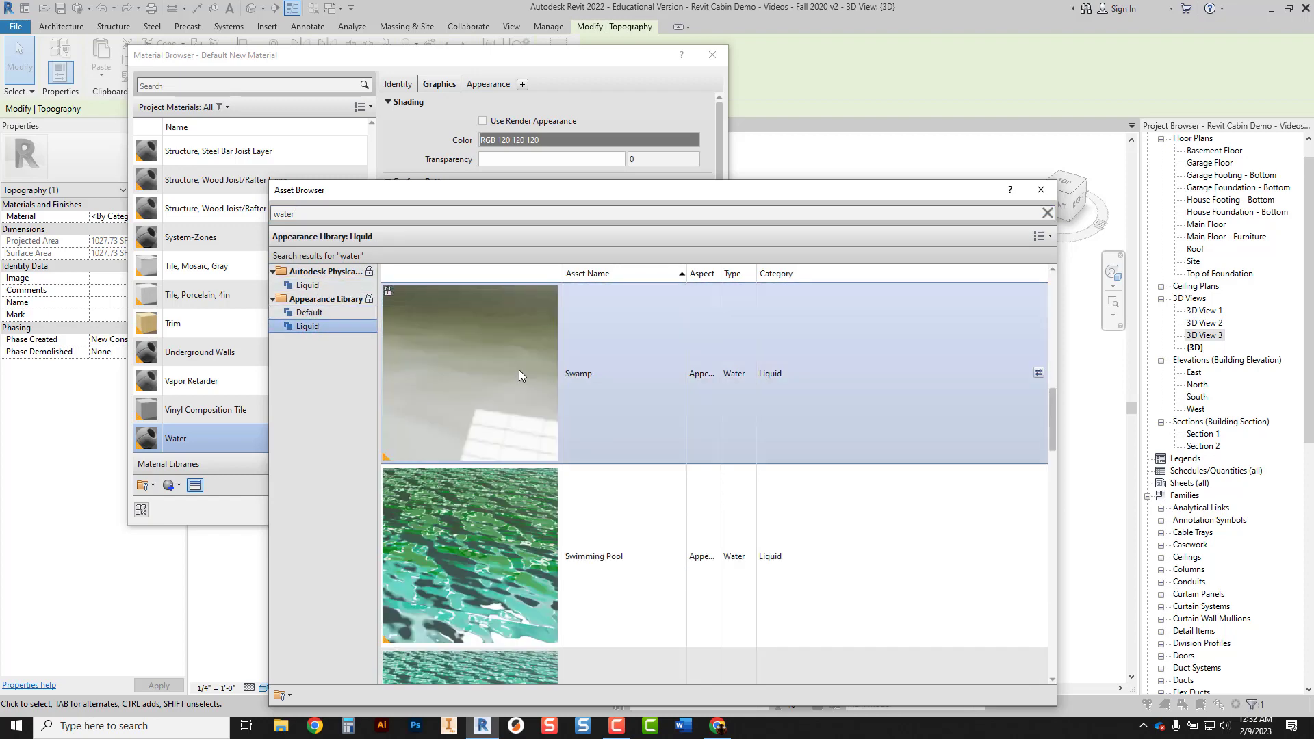
pyautogui.scroll(-3, 519, 375)
pyautogui.scroll(-3, 520, 375)
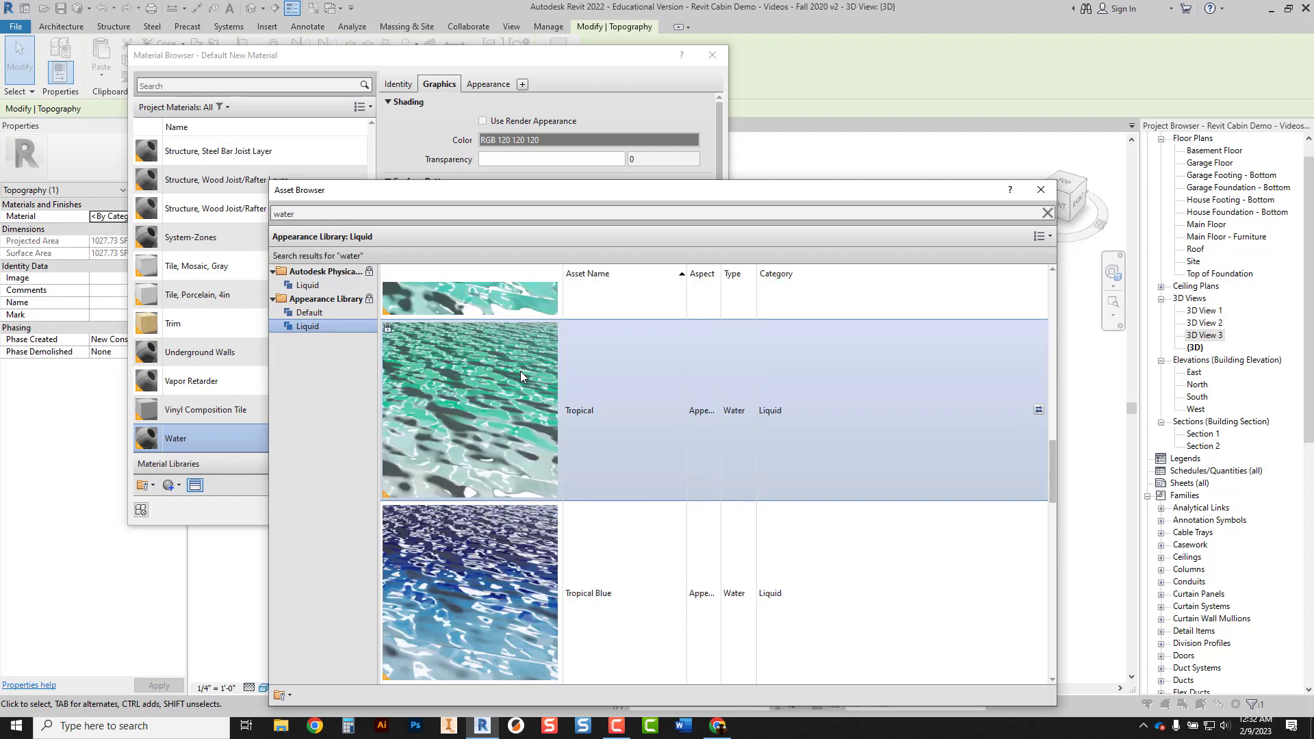
pyautogui.scroll(3, 520, 375)
pyautogui.scroll(-3, 523, 375)
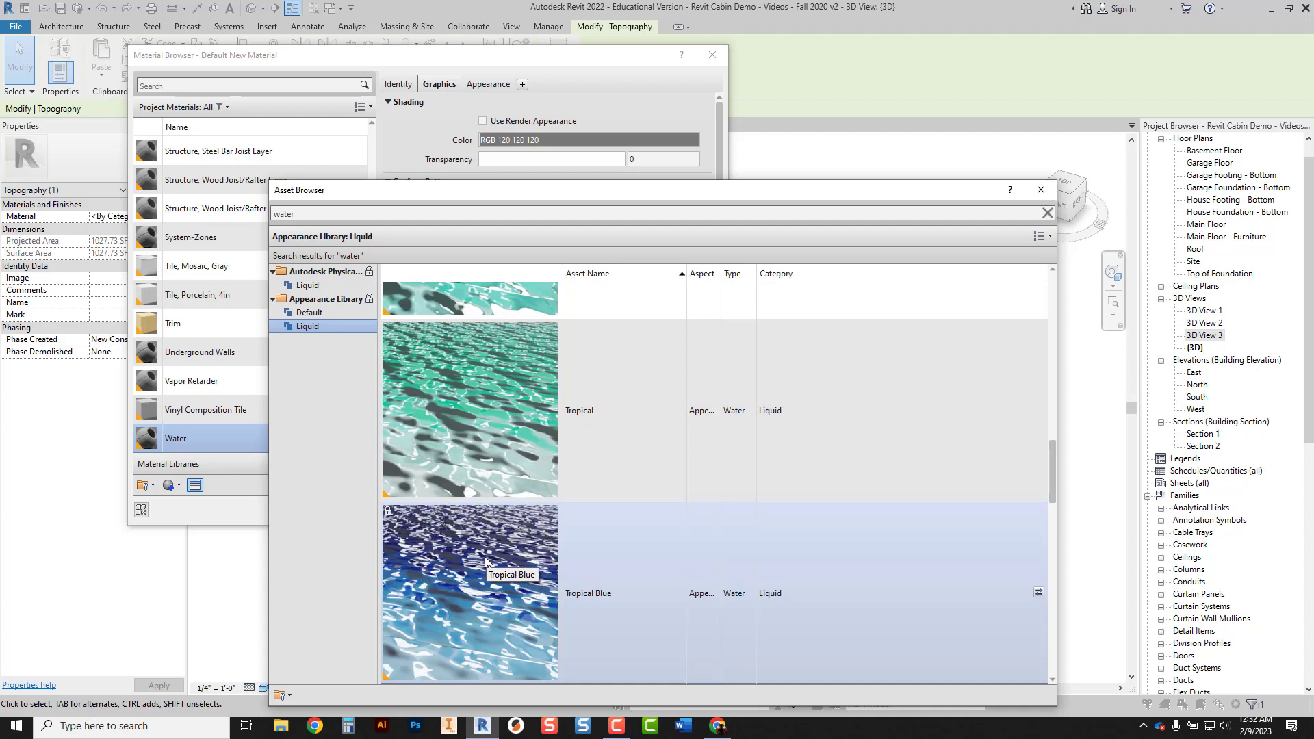
pyautogui.doubleClick(485, 561)
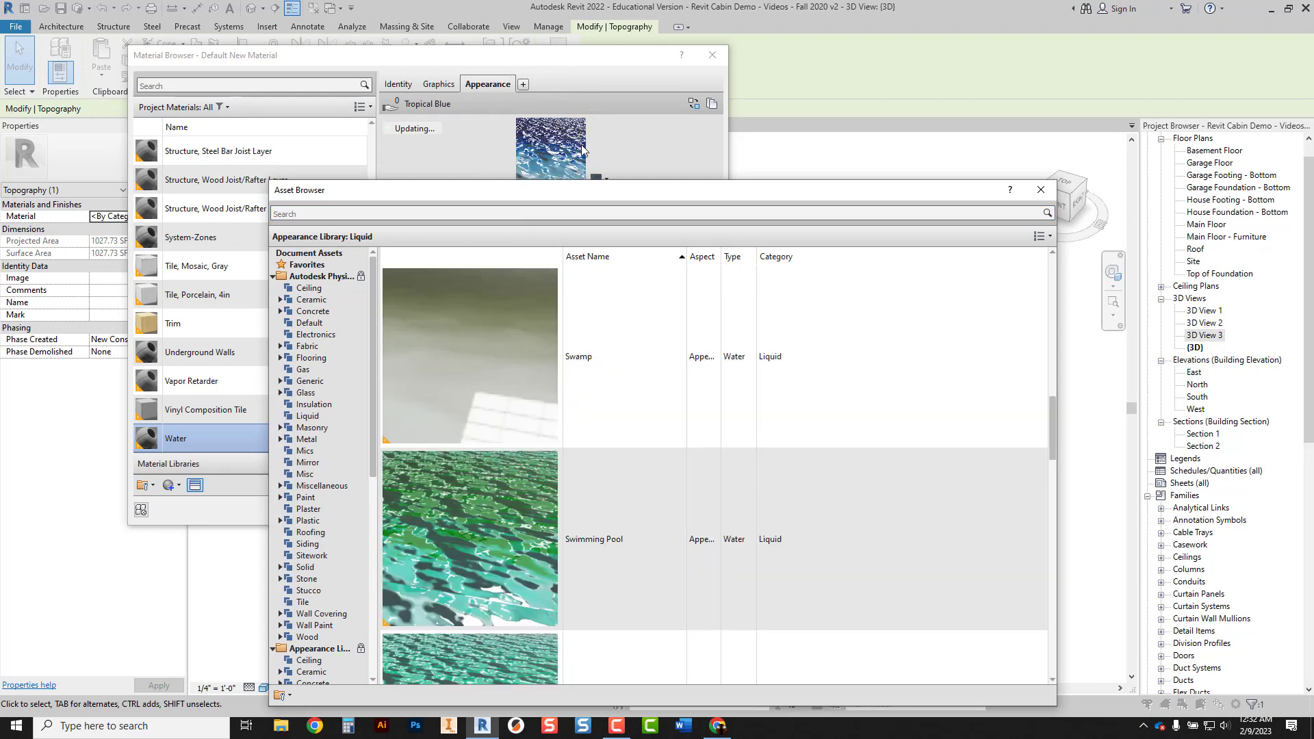
pyautogui.click(1041, 189)
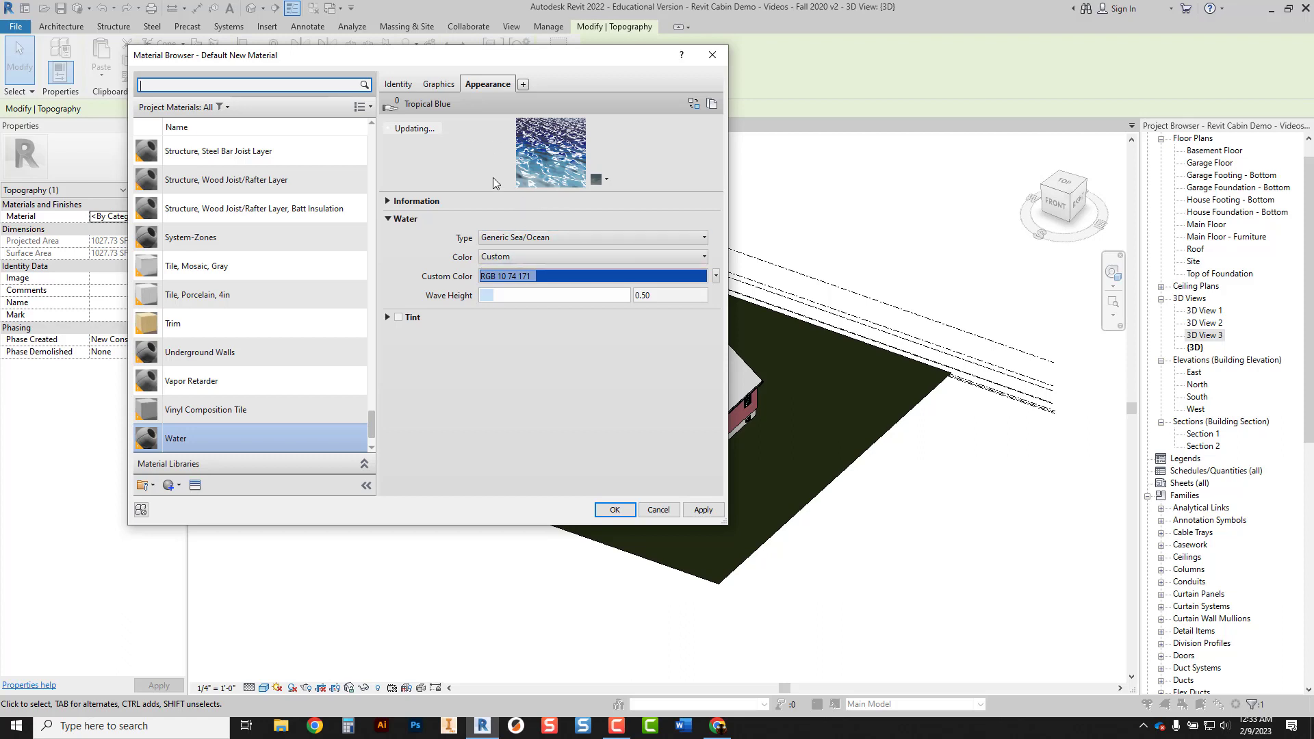
# Set the Water material's shading to use its render appearance and assign the material to the elliptical subregion.
pyautogui.click(440, 85)
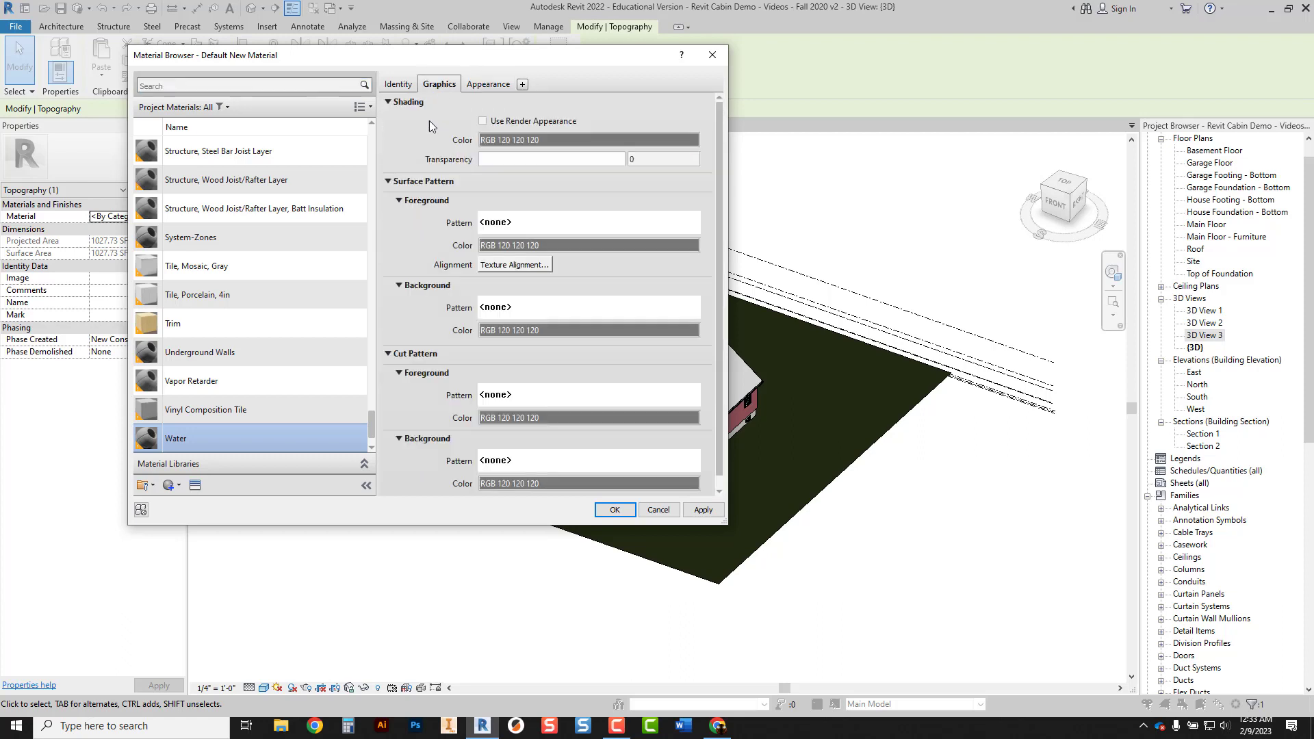
pyautogui.click(482, 121)
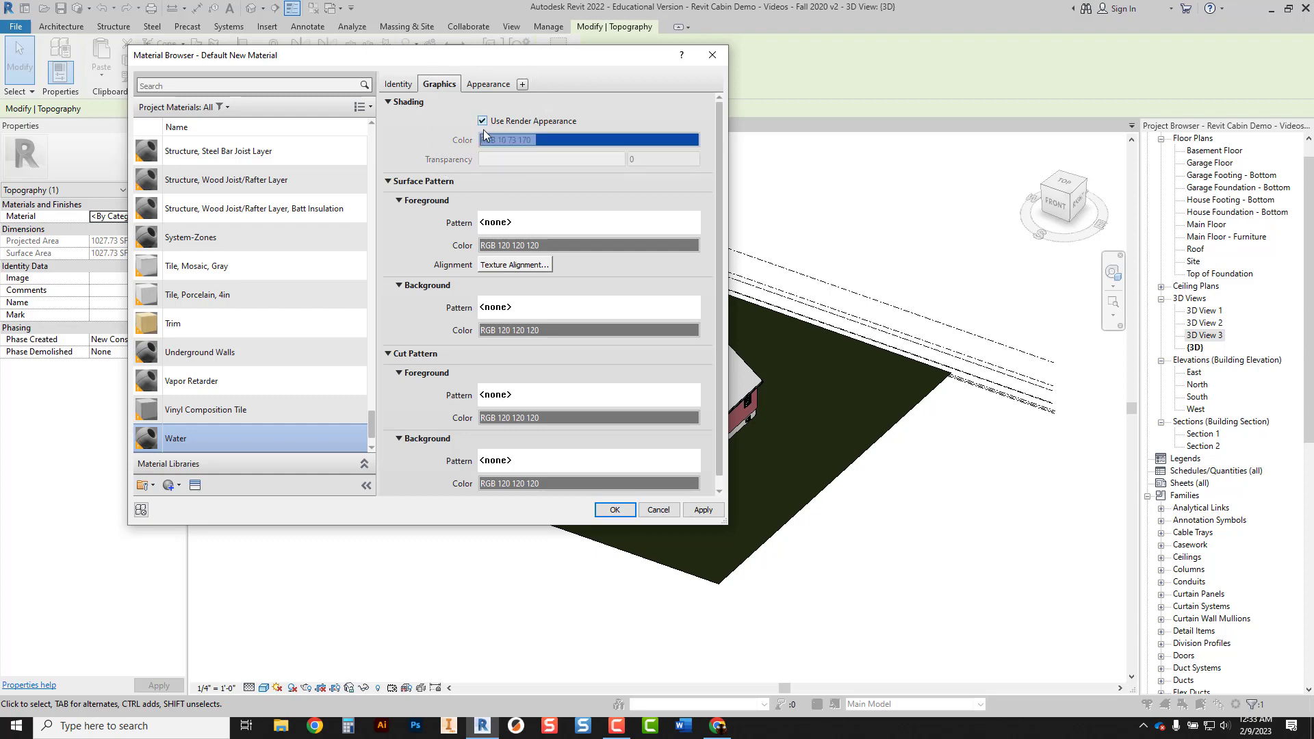
pyautogui.click(606, 510)
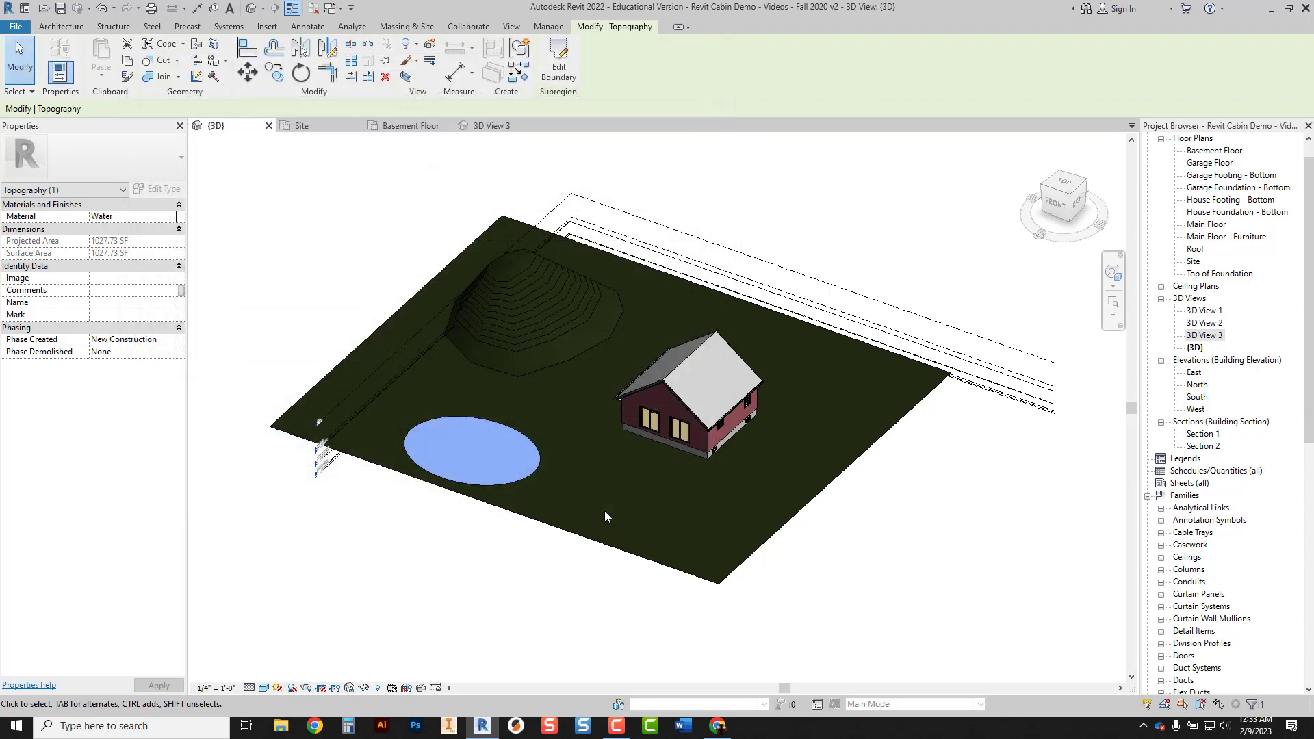
pyautogui.click(425, 534)
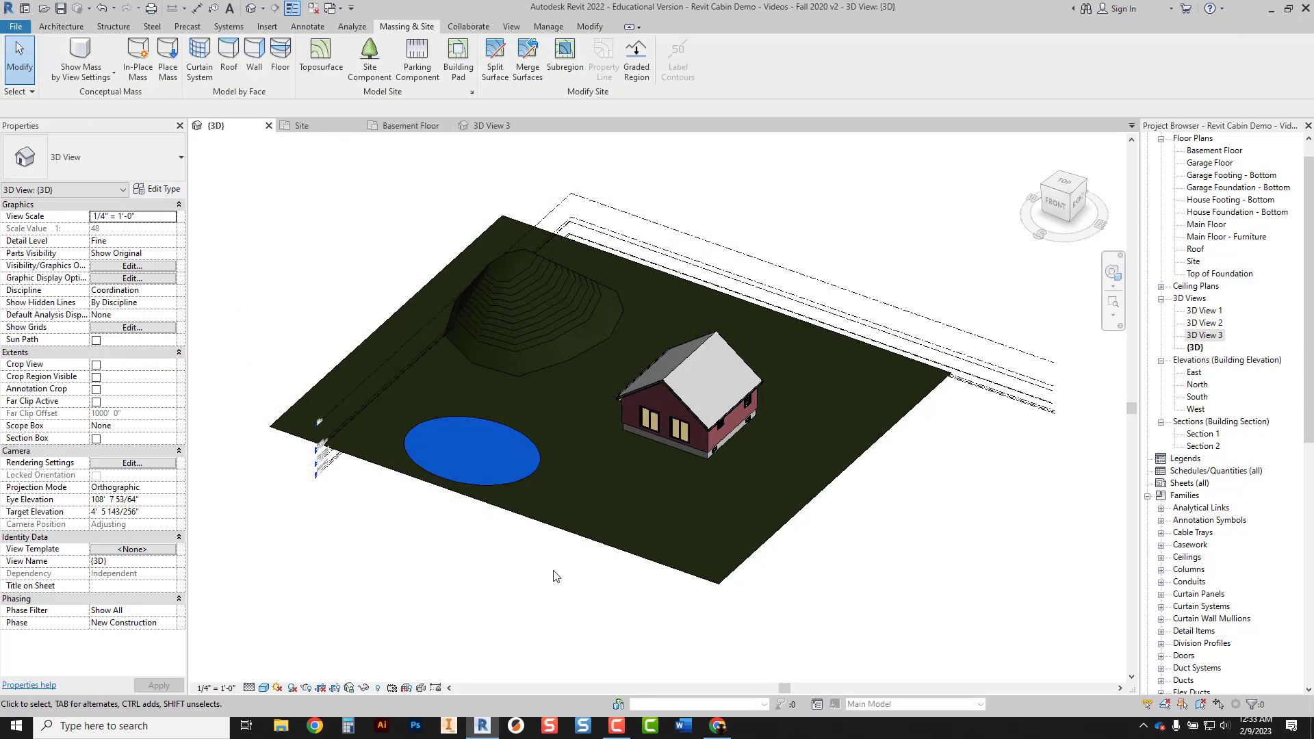
pyautogui.keyDown('shift'); pyautogui.moveTo(555, 575); pyautogui.dragTo(557, 509, button='middle'); pyautogui.keyUp('shift')
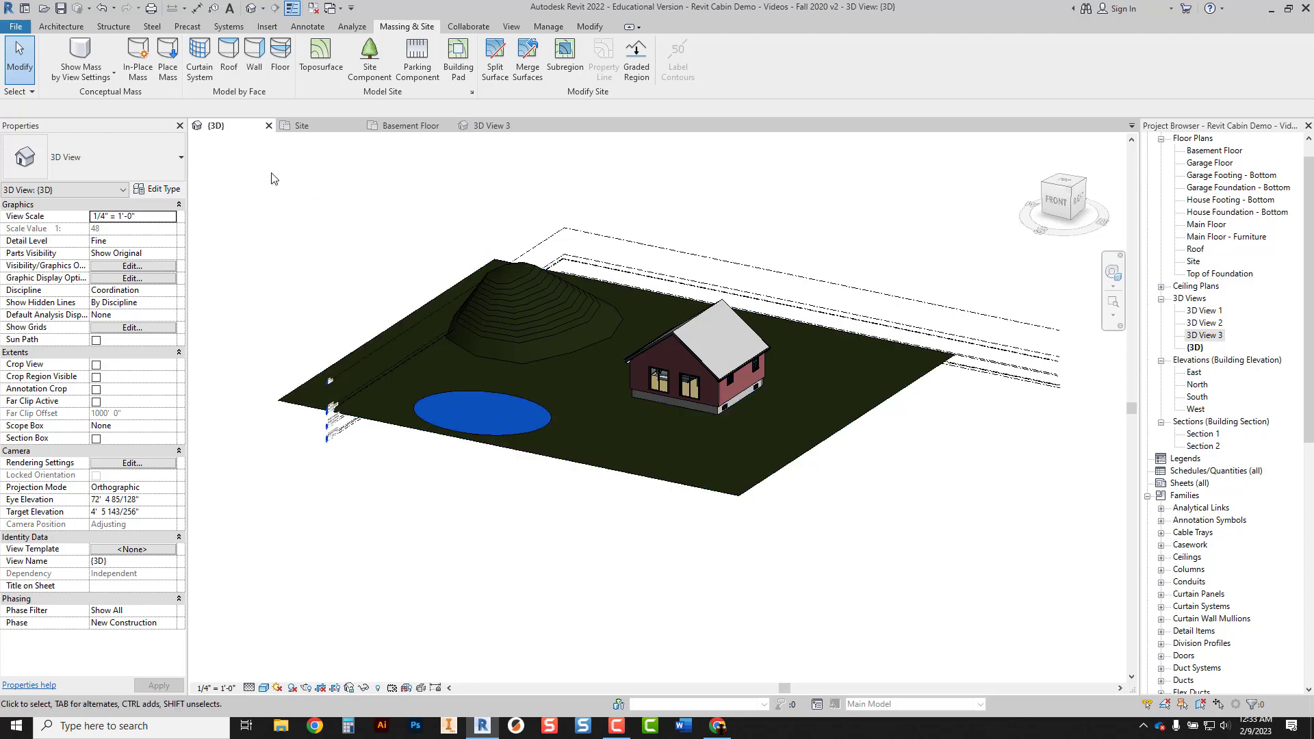
# Review the appearance settings of the Water material on the elliptical subregion and leave them without making changes.
pyautogui.click(429, 405)
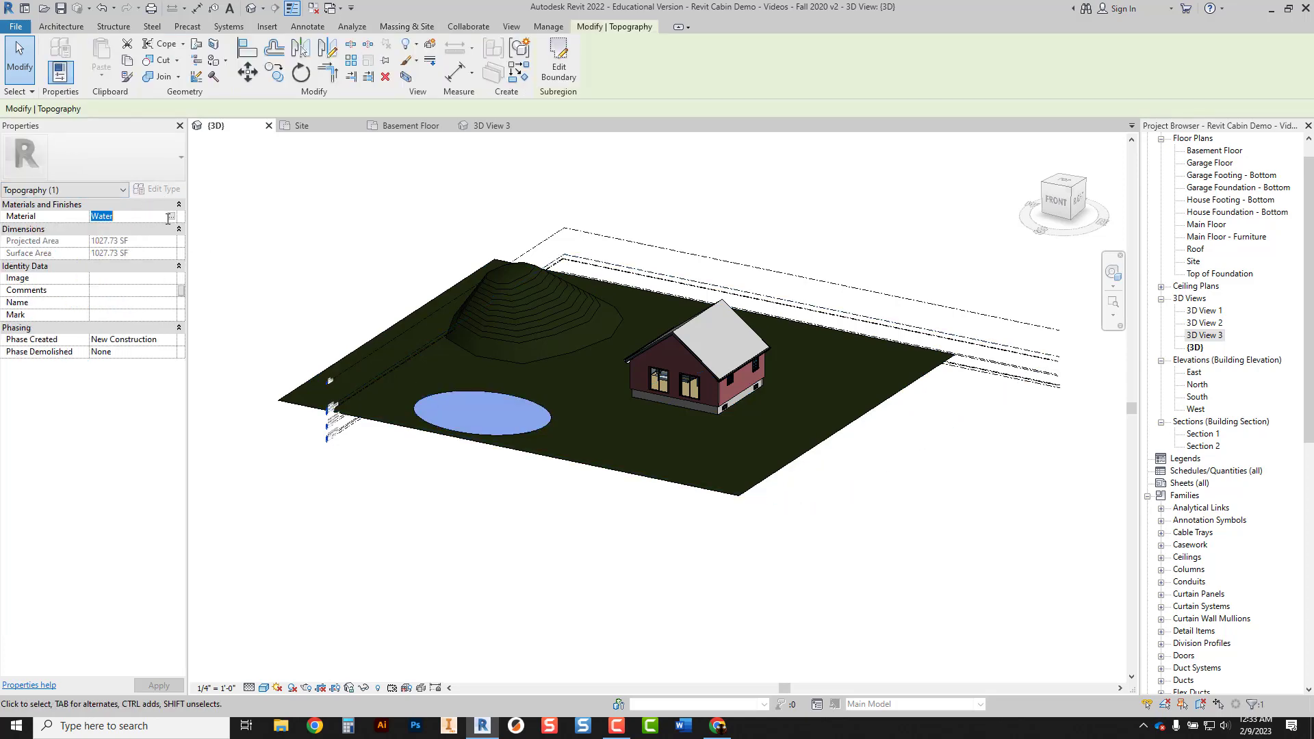
pyautogui.click(171, 216)
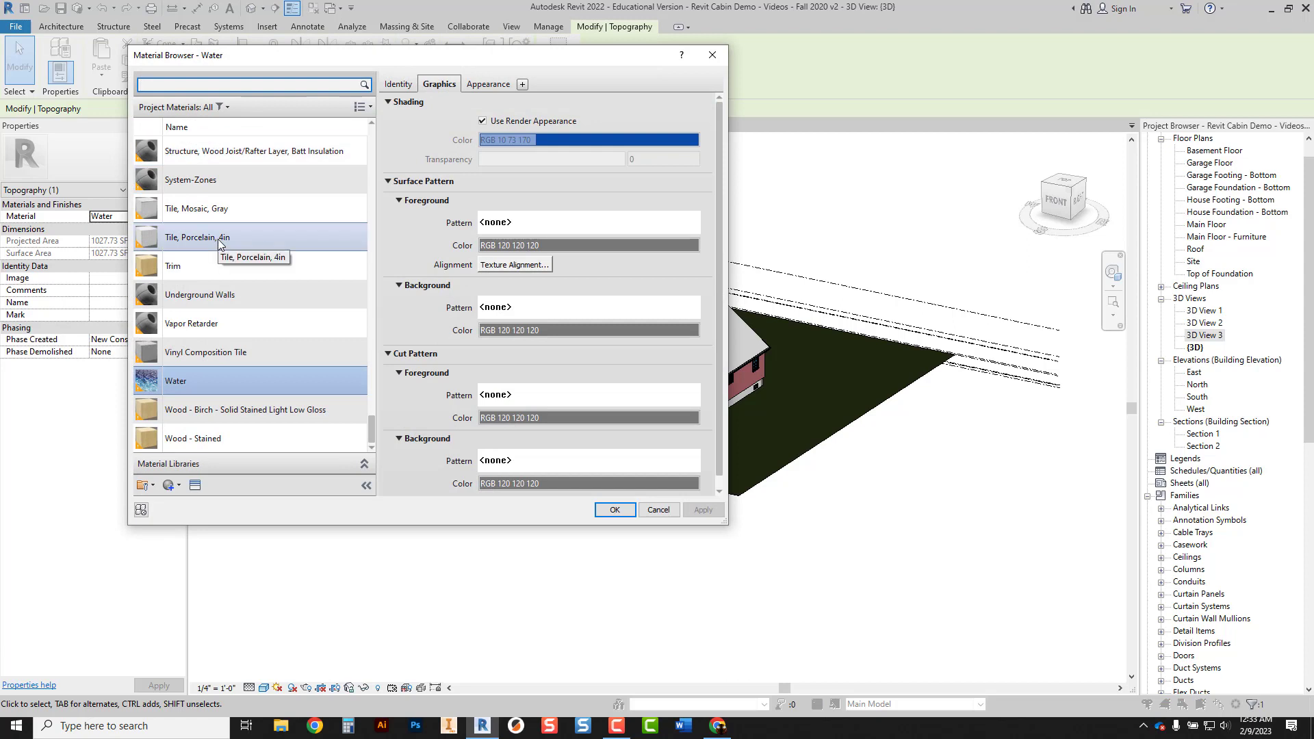
pyautogui.click(468, 84)
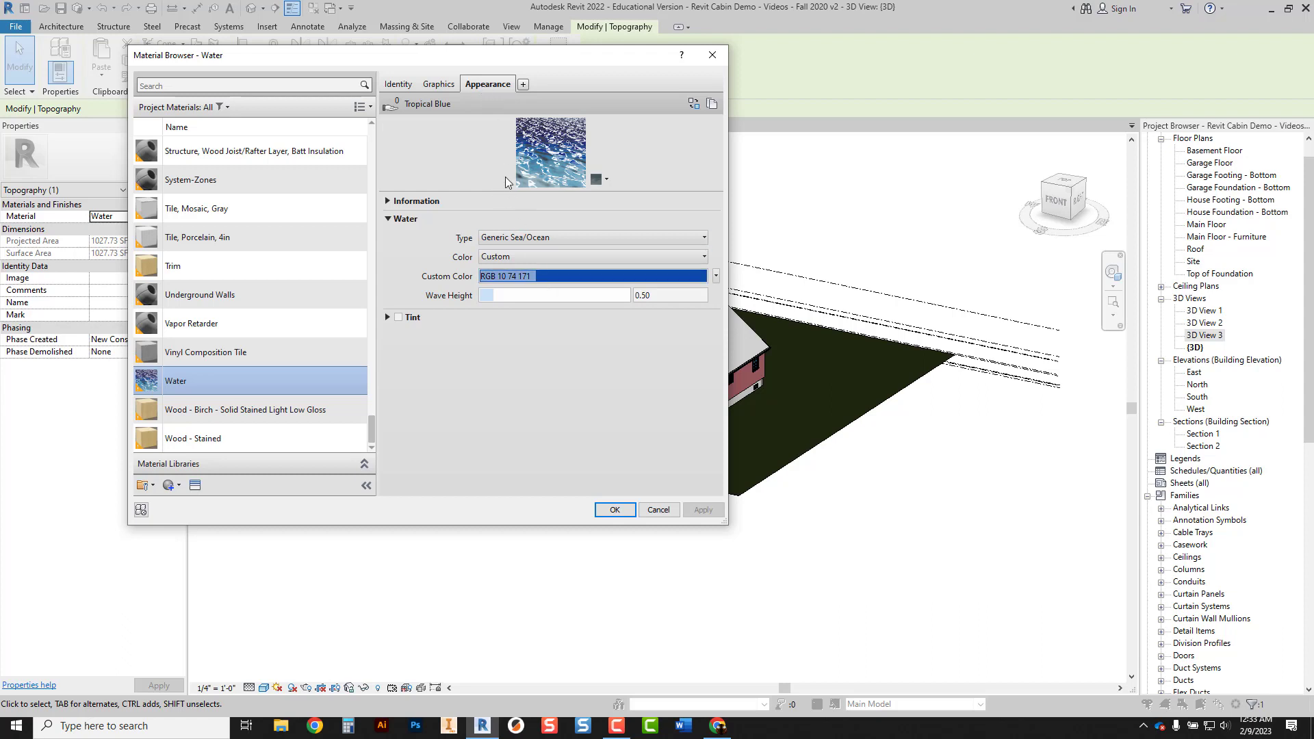
pyautogui.click(650, 509)
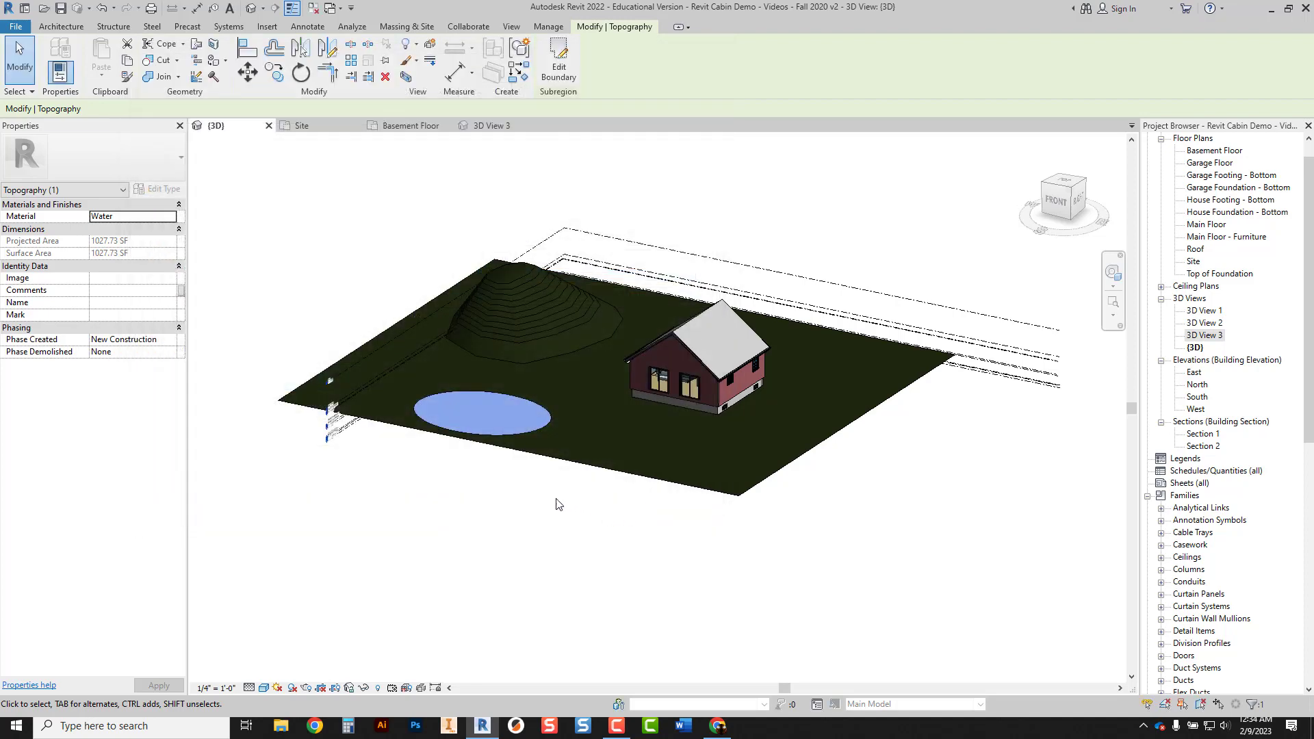
pyautogui.click(505, 498)
# Start a new subregion and sketch a rectangular boundary about 19' wide along the site's east edge, spanning its full north-south depth.
pyautogui.keyDown('shift'); pyautogui.moveTo(576, 458); pyautogui.dragTo(578, 514, button='middle'); pyautogui.keyUp('shift')
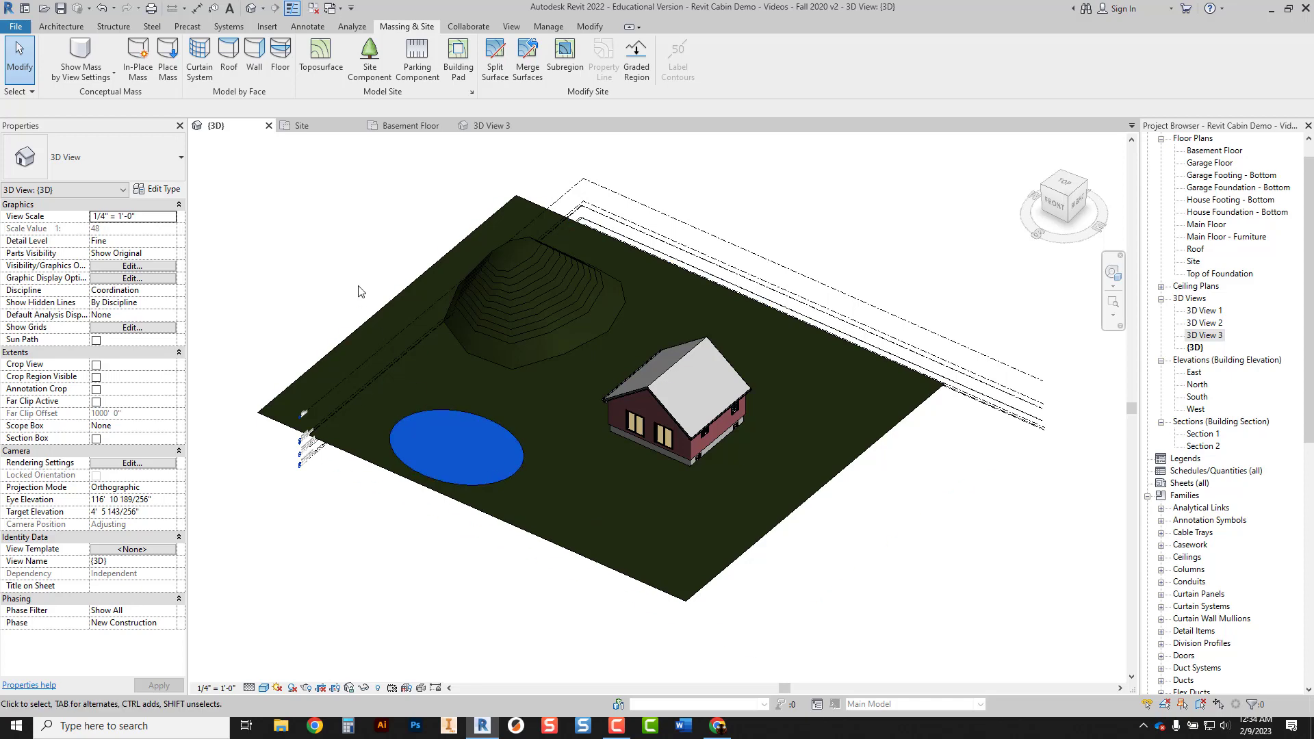
pyautogui.click(556, 61)
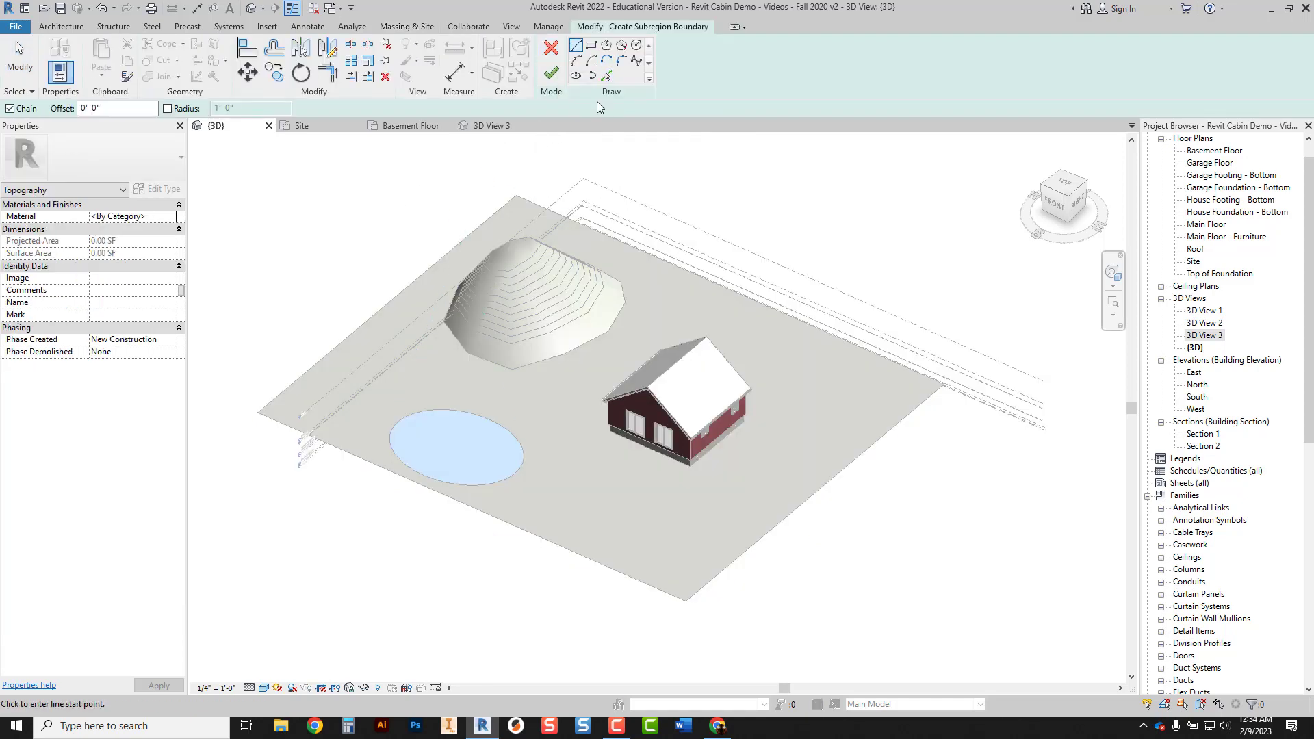
pyautogui.click(1064, 182)
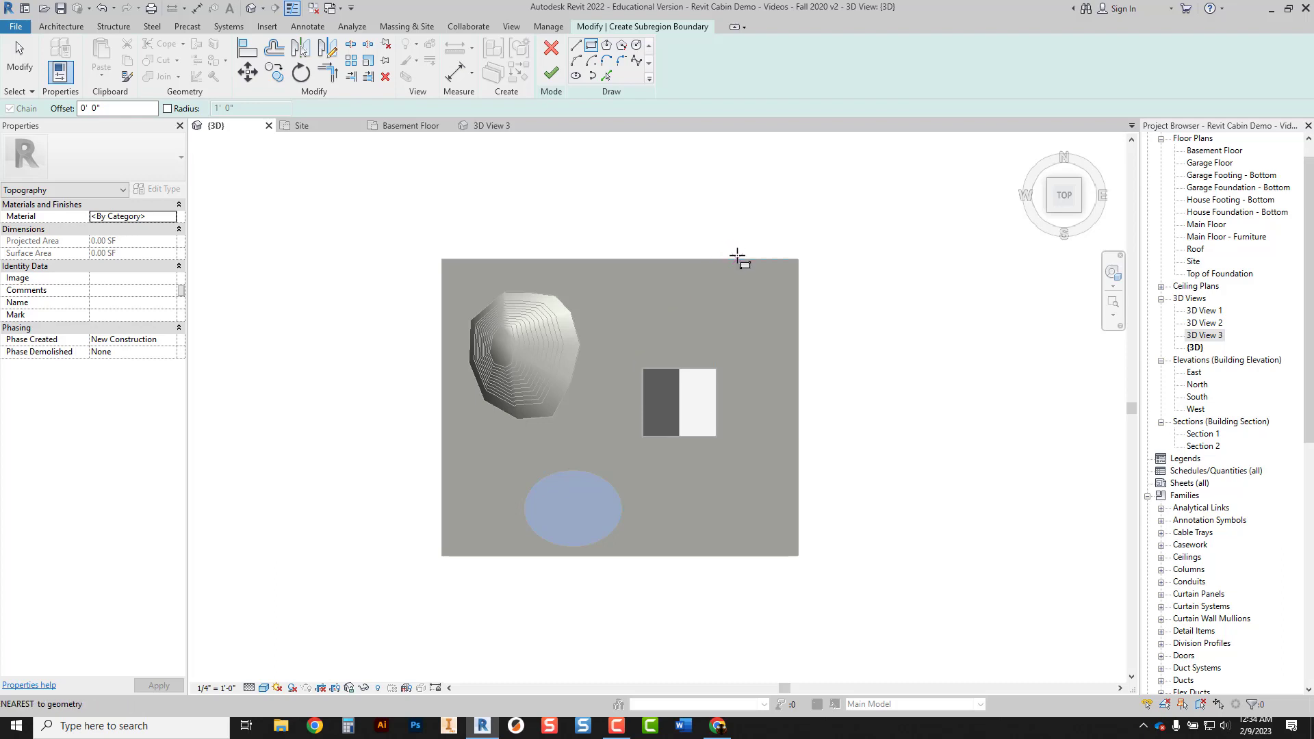
pyautogui.click(797, 262)
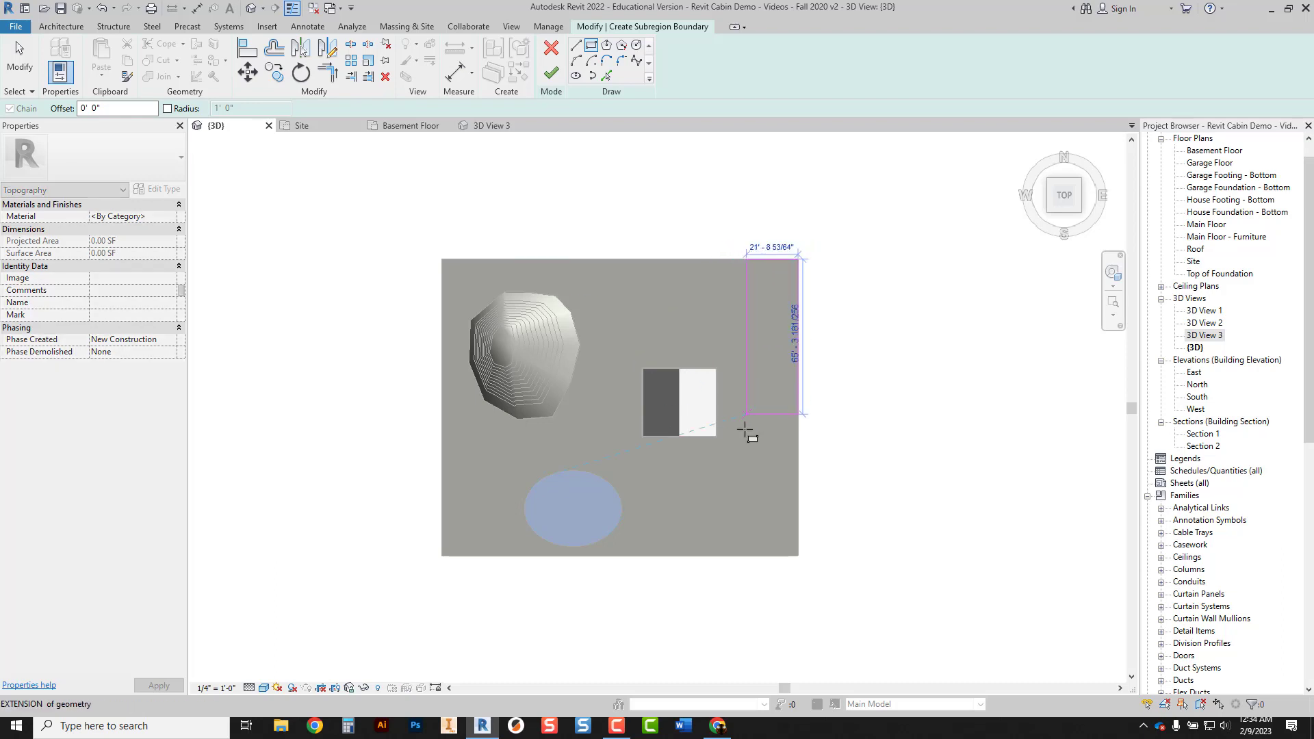
pyautogui.click(753, 557)
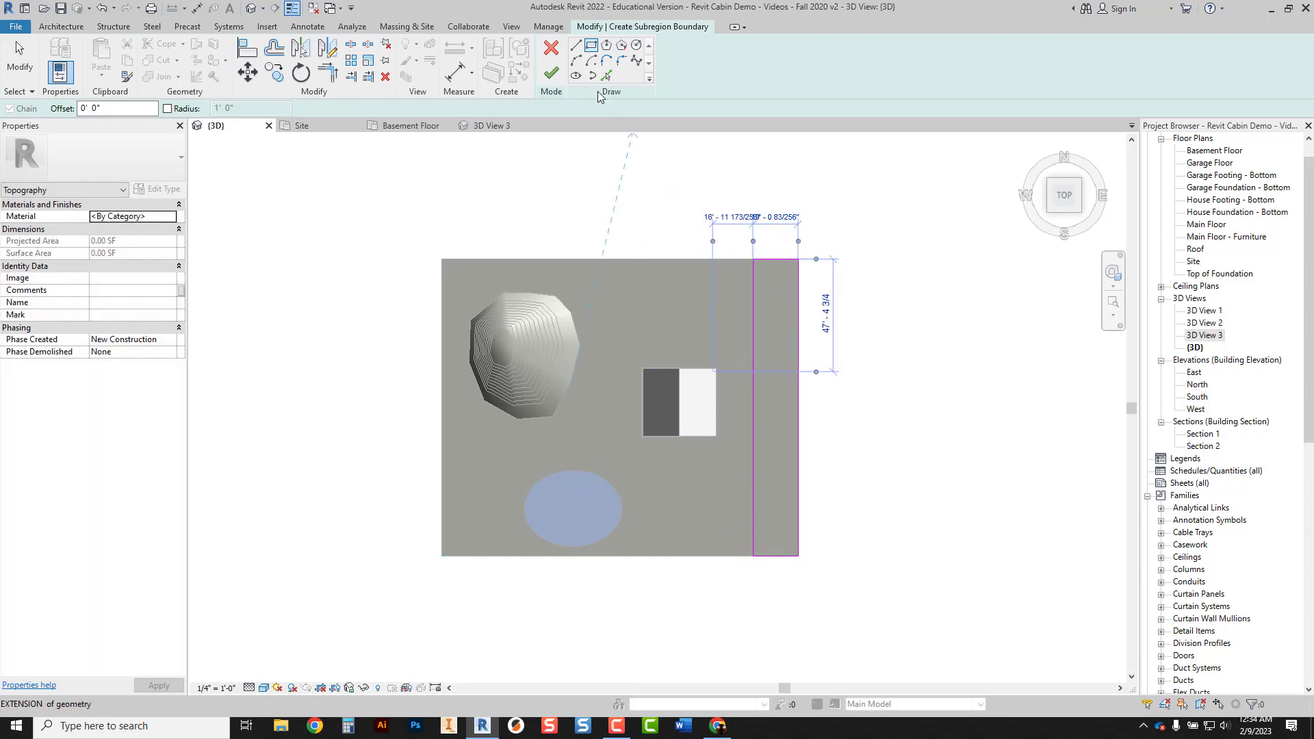
# Finish the rectangular subregion along the site's east edge and open its material selection.
pyautogui.click(562, 79)
pyautogui.click(819, 364)
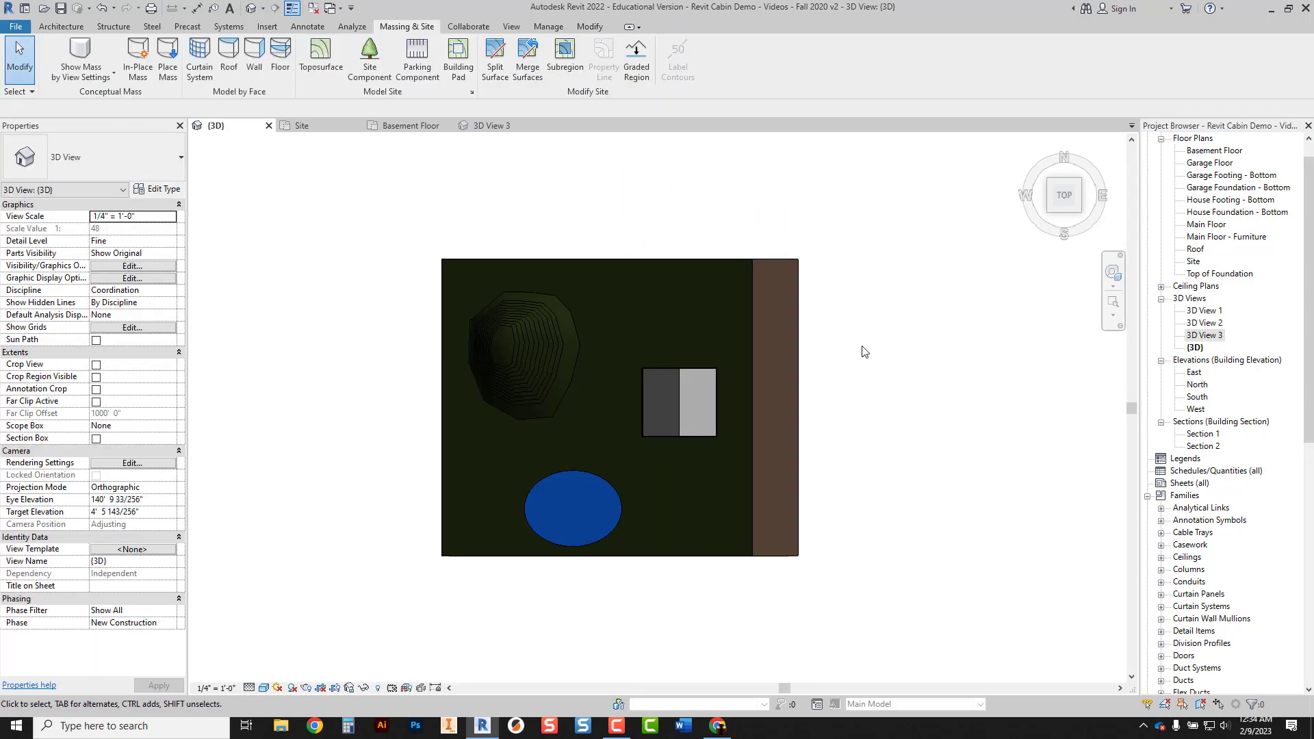
pyautogui.click(776, 270)
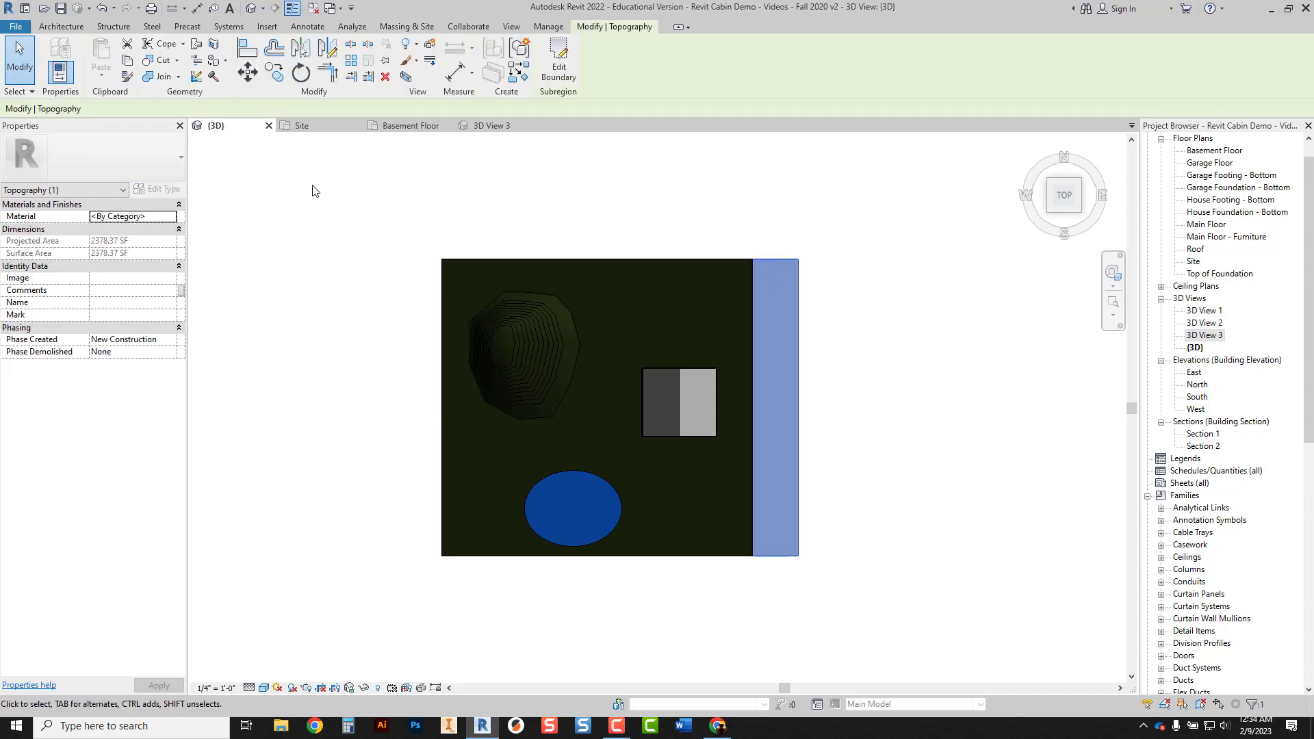
pyautogui.click(159, 217)
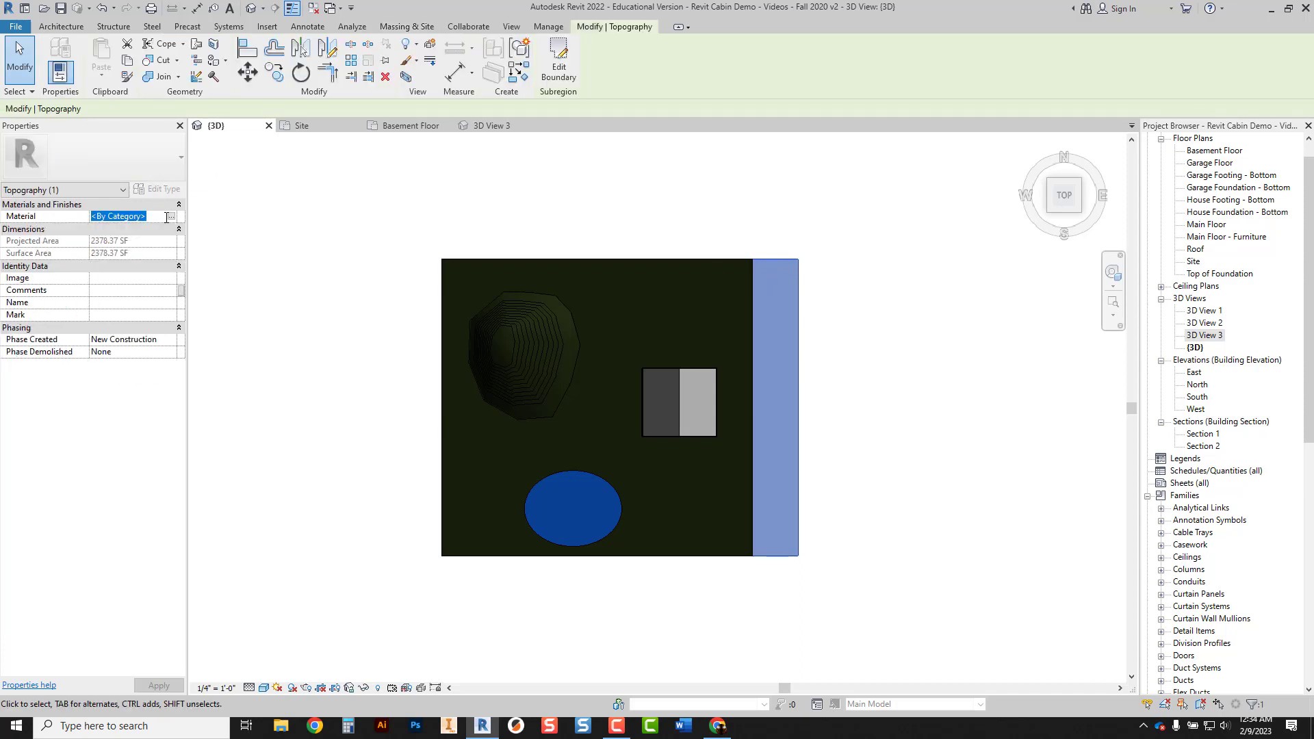
pyautogui.click(172, 217)
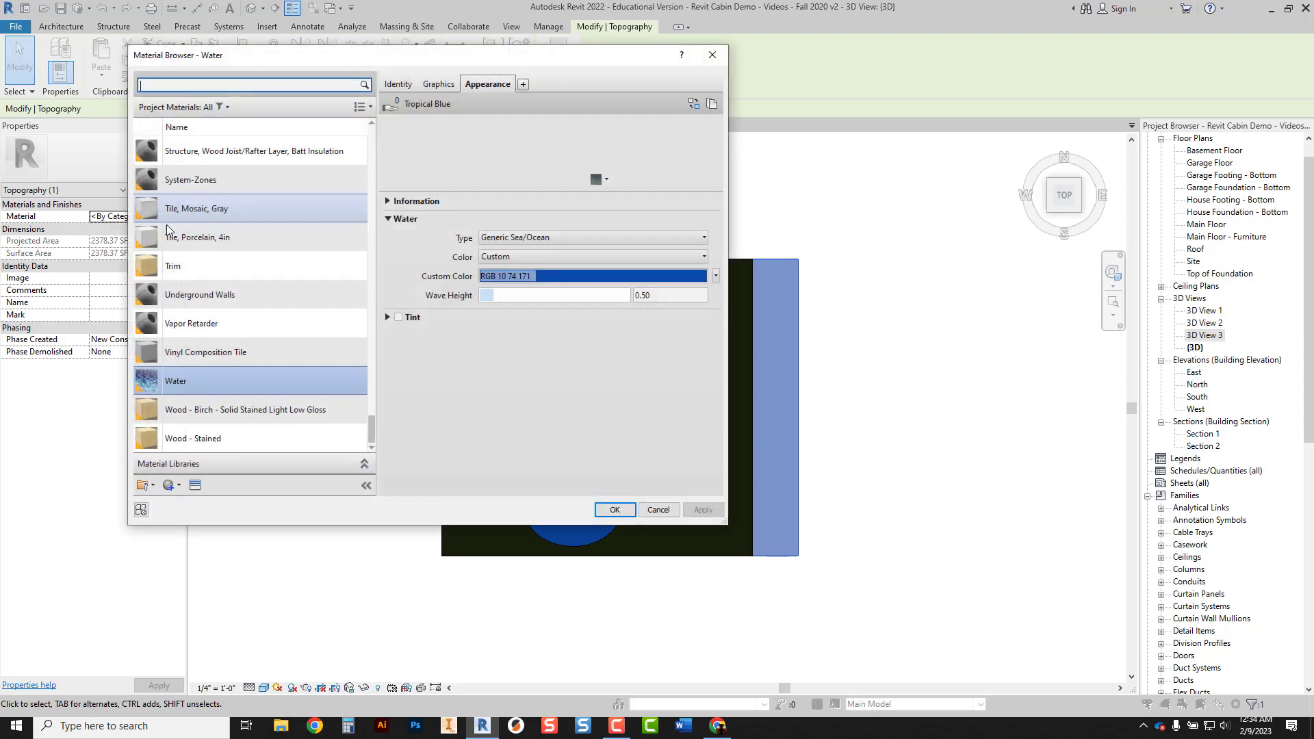
# Look through the project materials for one suitable as a paved surface on the east-edge subregion.
pyautogui.scroll(10, 199, 276)
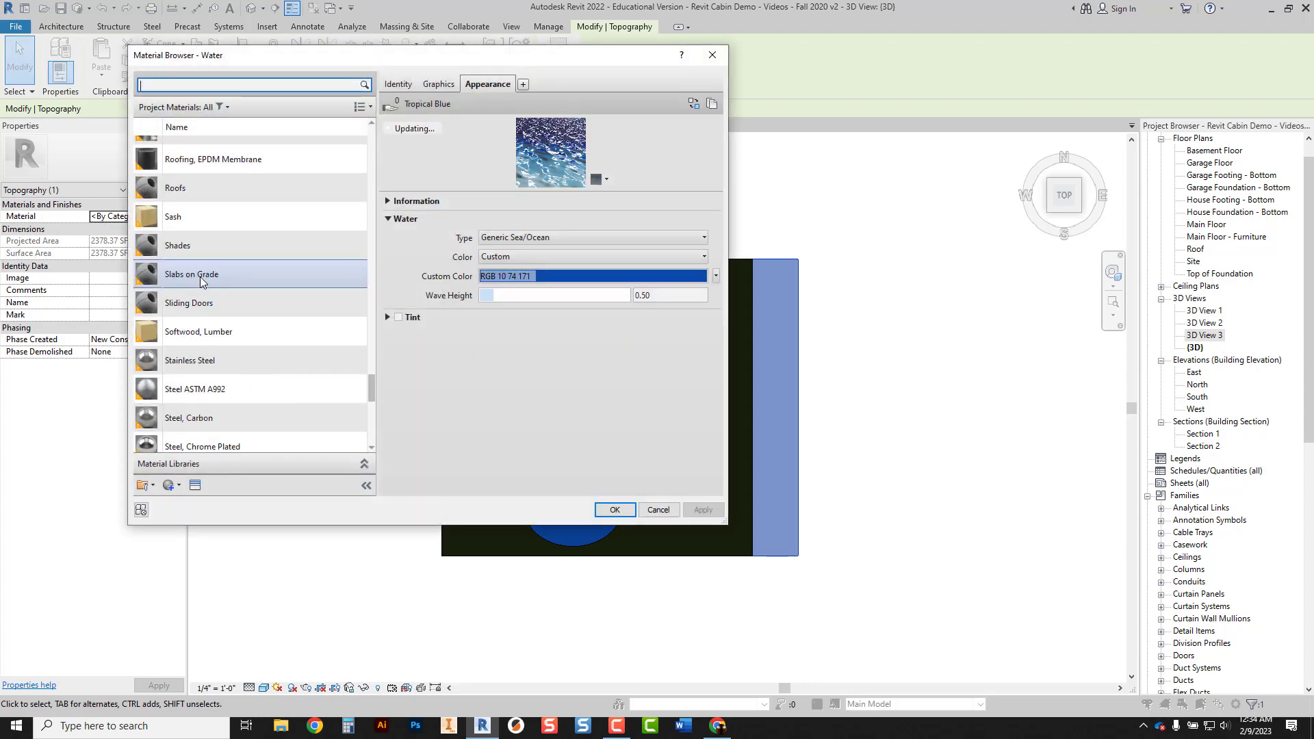
pyautogui.scroll(6, 203, 263)
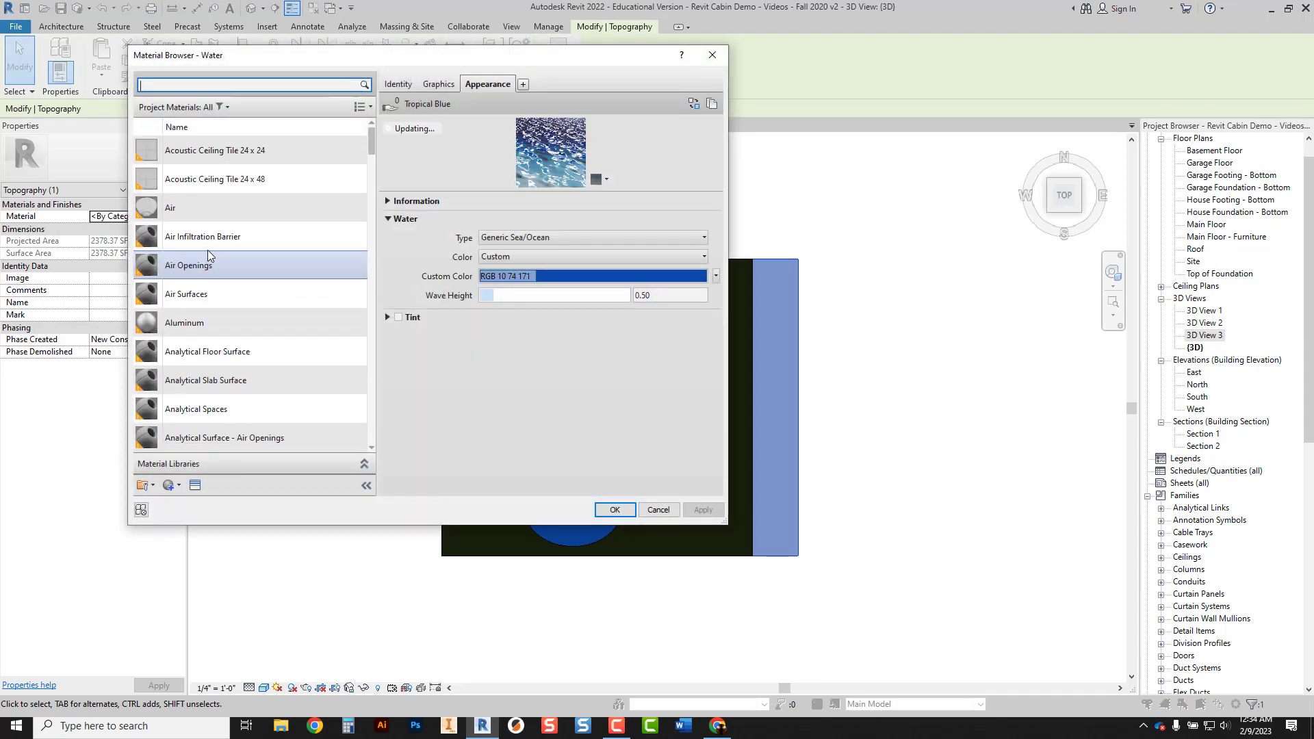
pyautogui.scroll(-1, 236, 274)
pyautogui.scroll(-5, 236, 274)
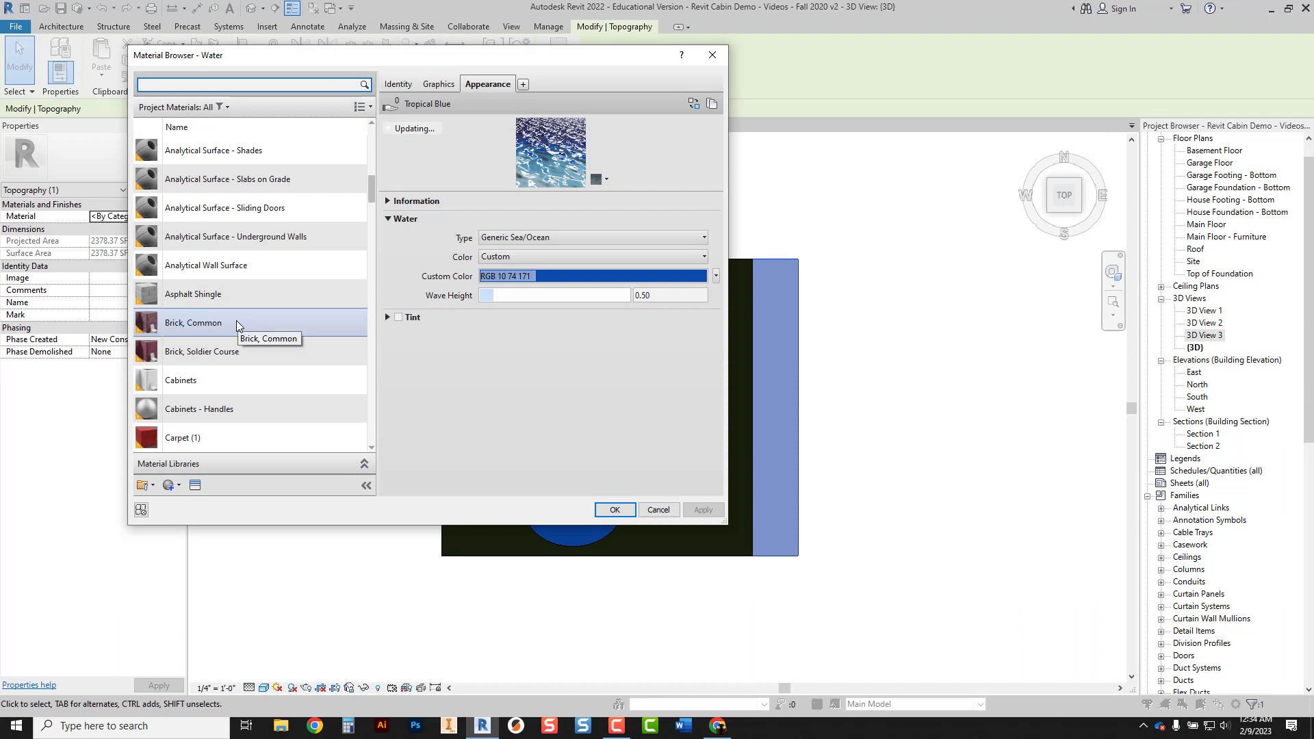
pyautogui.scroll(-3, 236, 321)
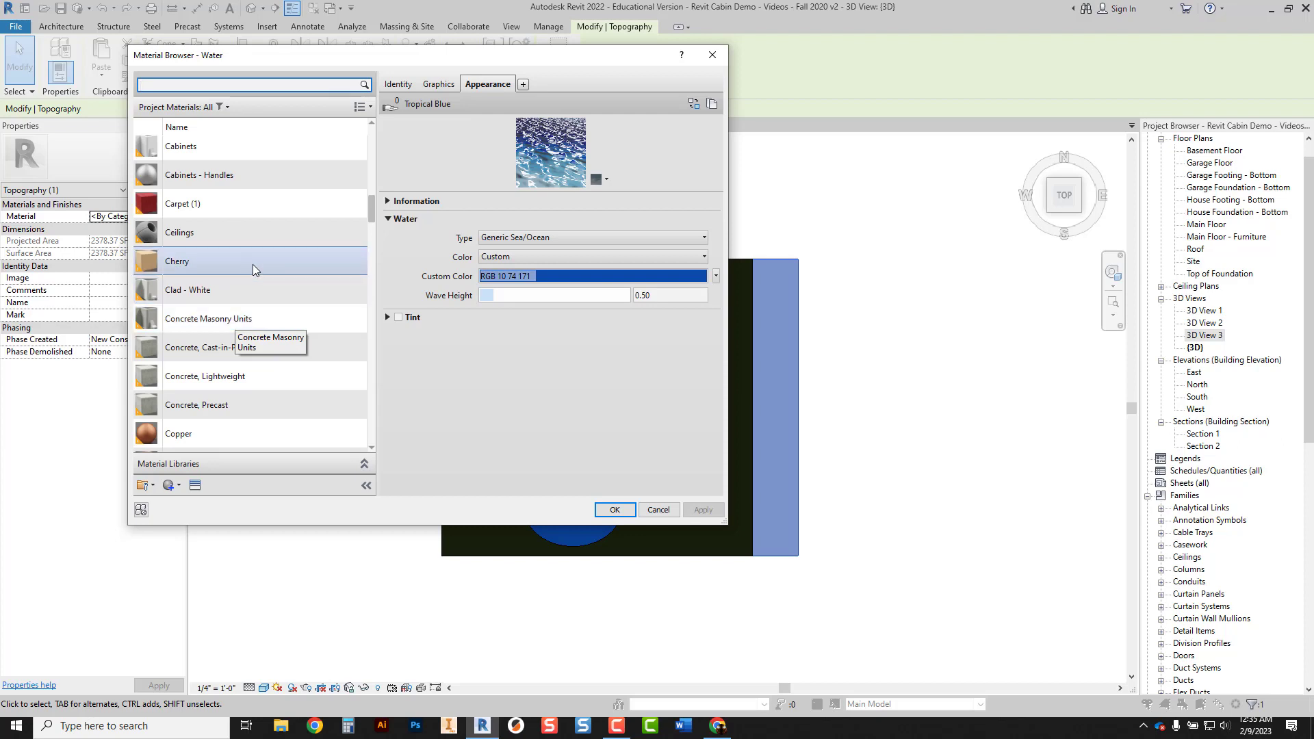
pyautogui.scroll(4, 250, 231)
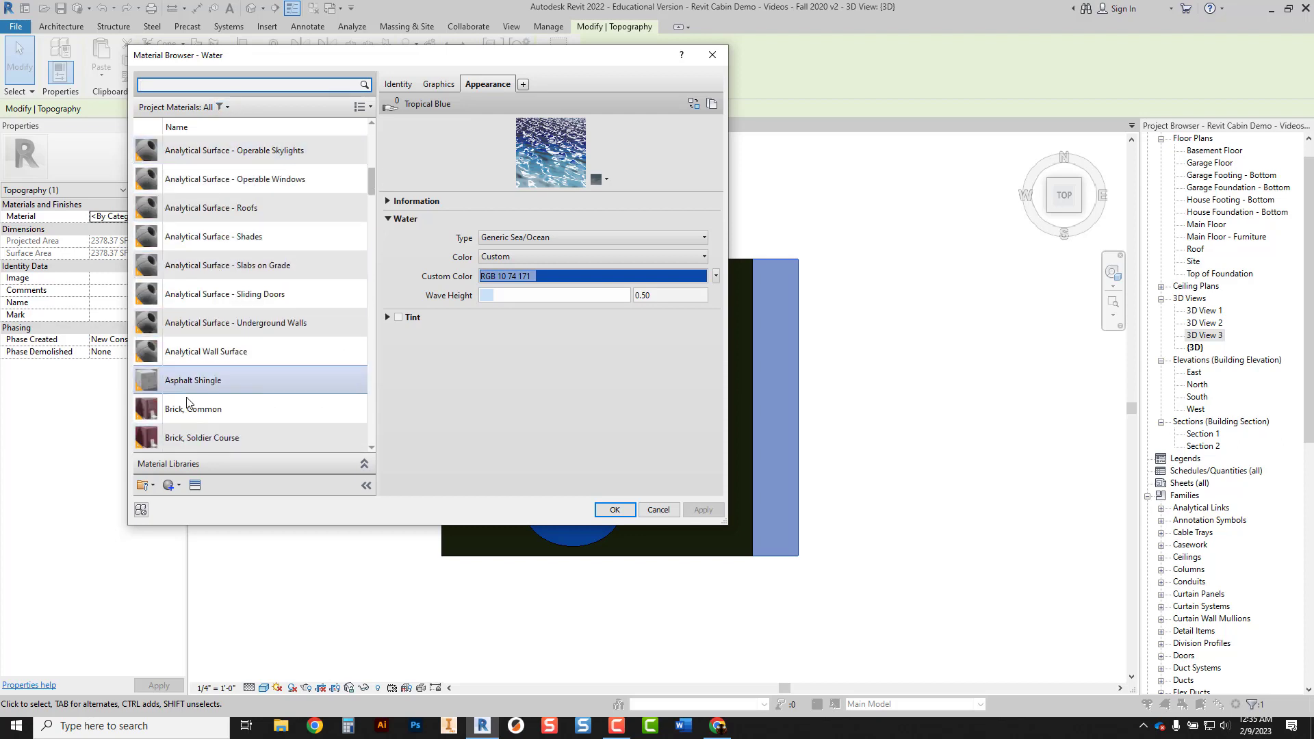
pyautogui.scroll(-1, 249, 373)
# Create a new project material and rename it Blacktop.
pyautogui.click(172, 487)
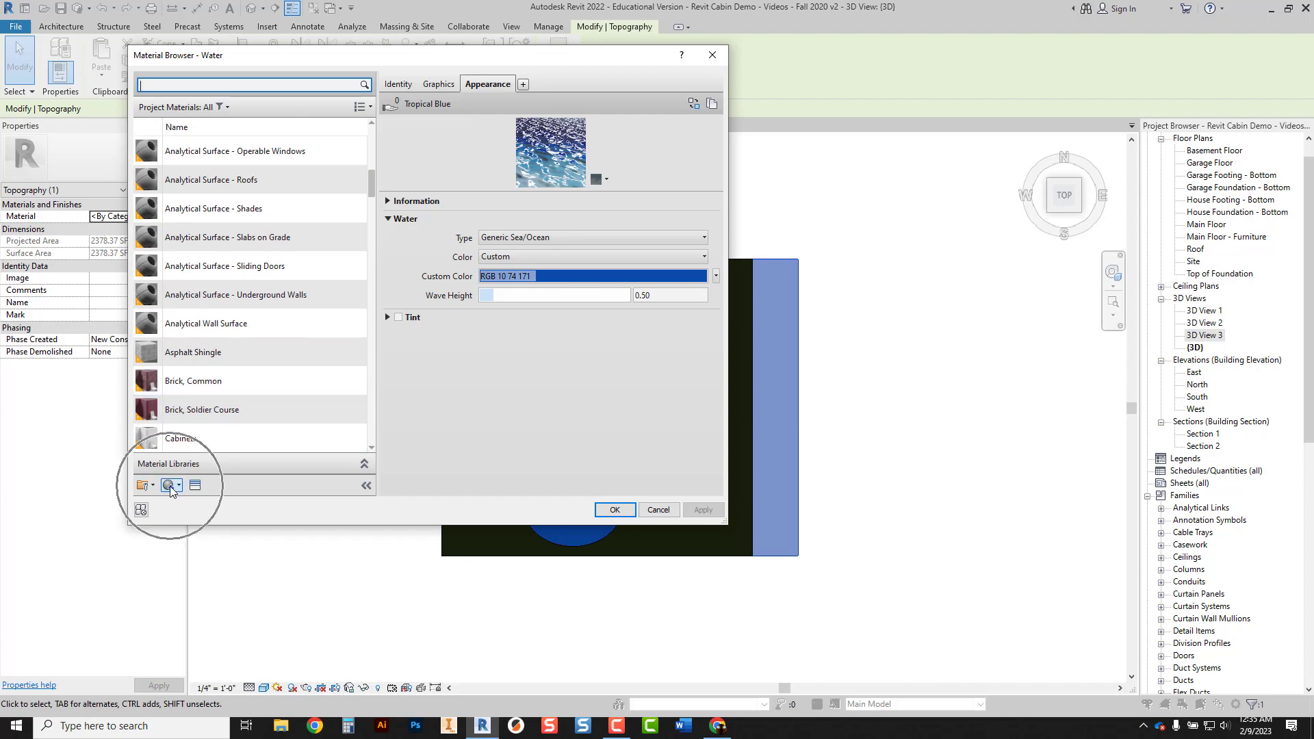
pyautogui.click(180, 501)
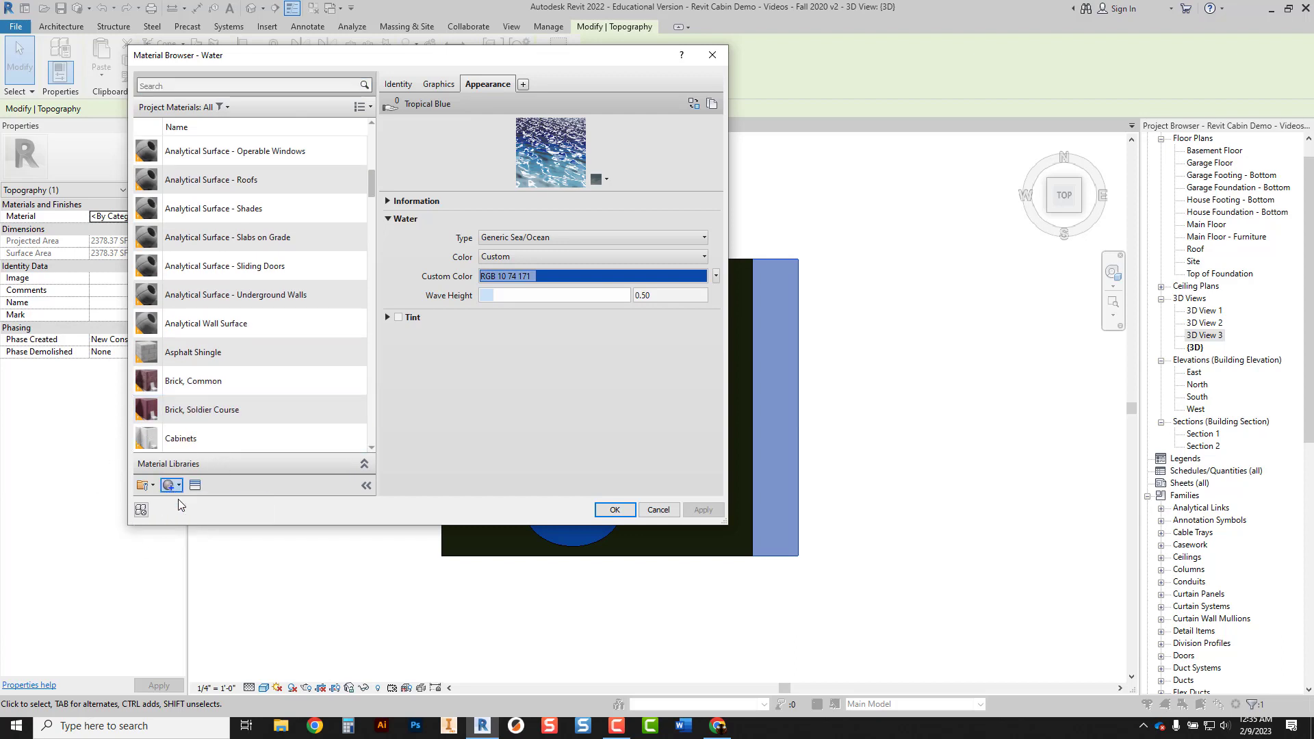
pyautogui.rightClick(197, 295)
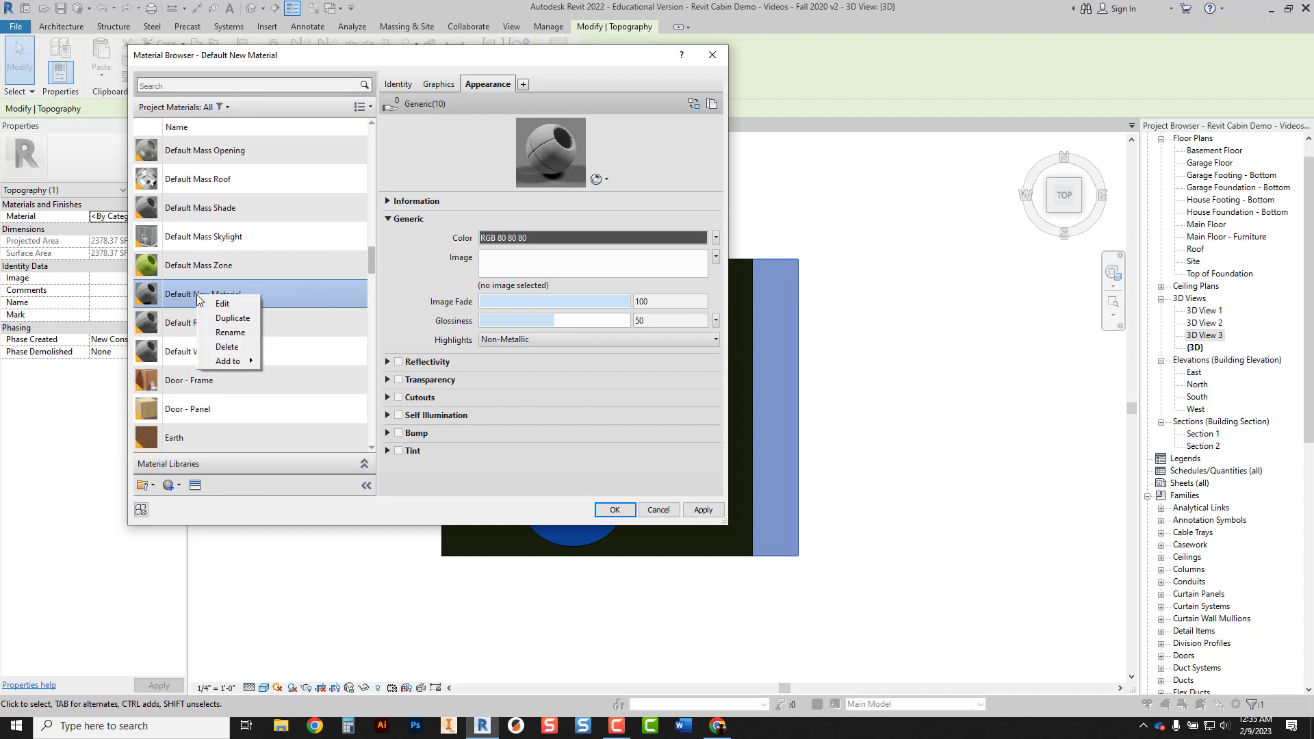
pyautogui.click(231, 334)
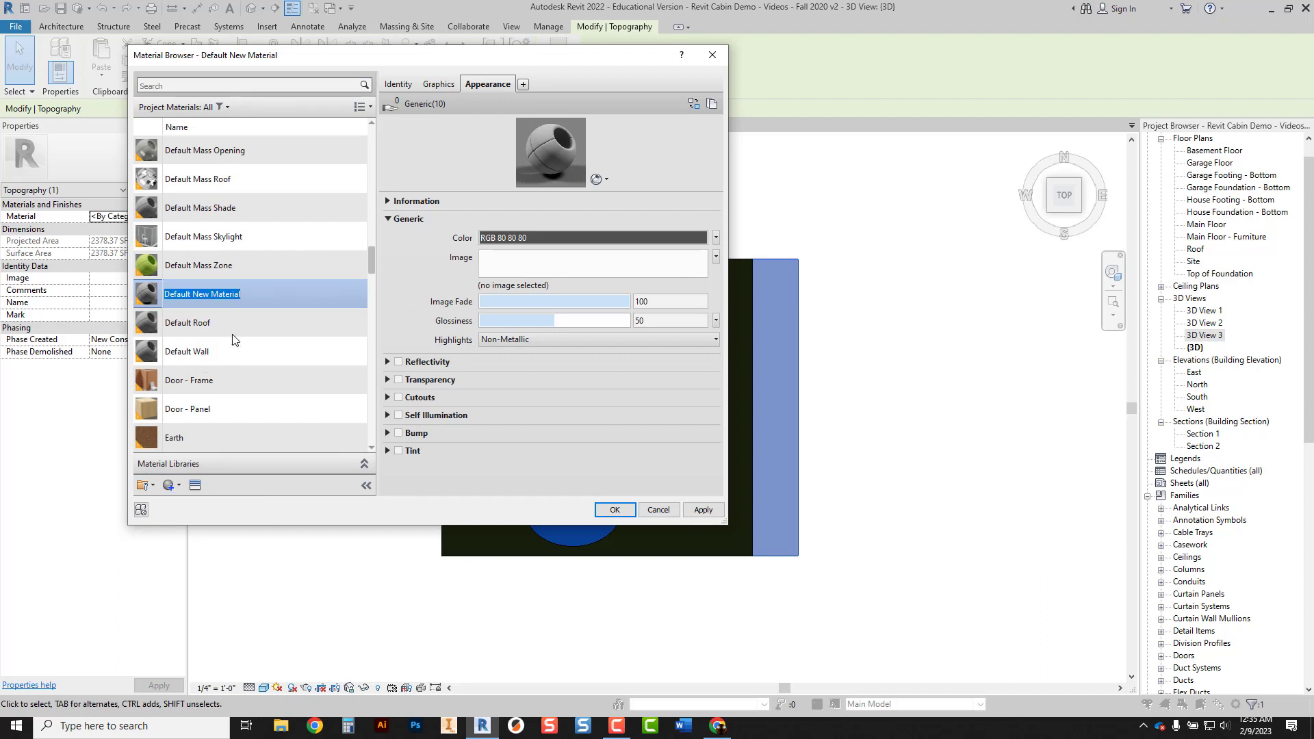
pyautogui.write('Blacktop')
pyautogui.press('Return')
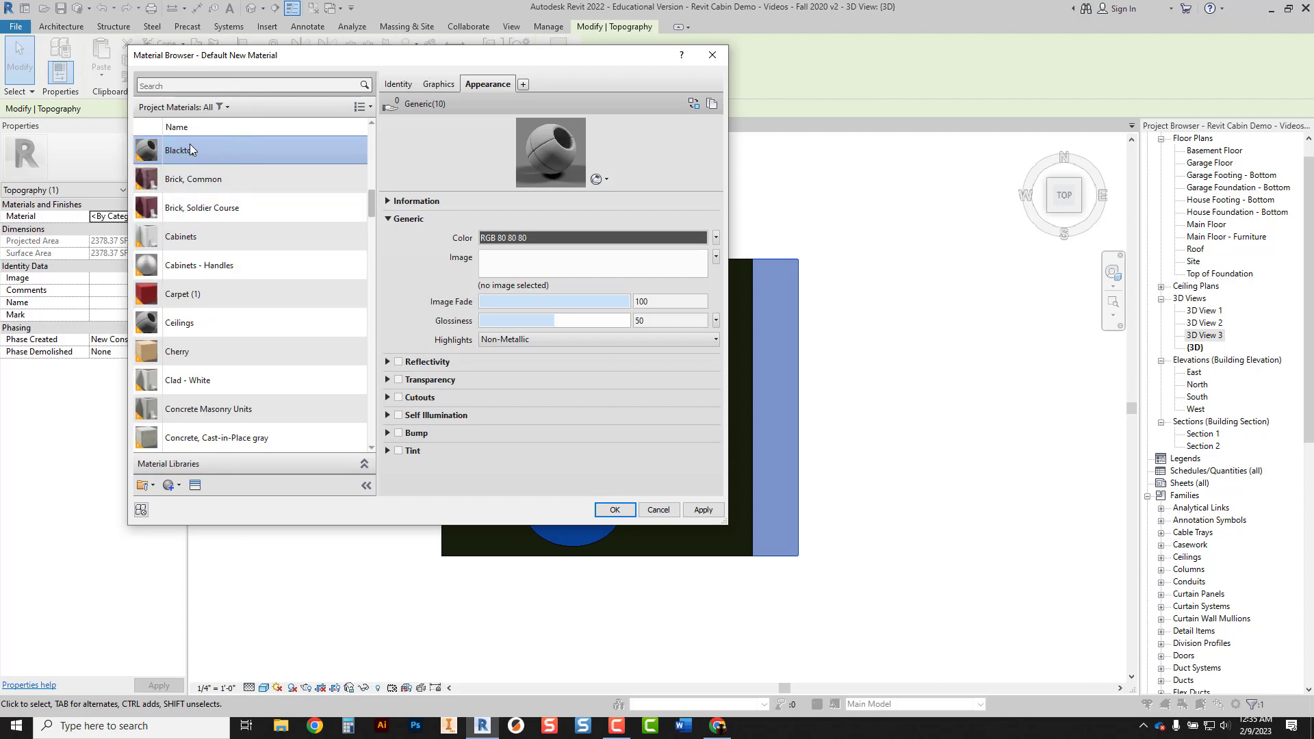
# Open the asset library for the Blacktop material and search it for "asphalt".
pyautogui.click(196, 486)
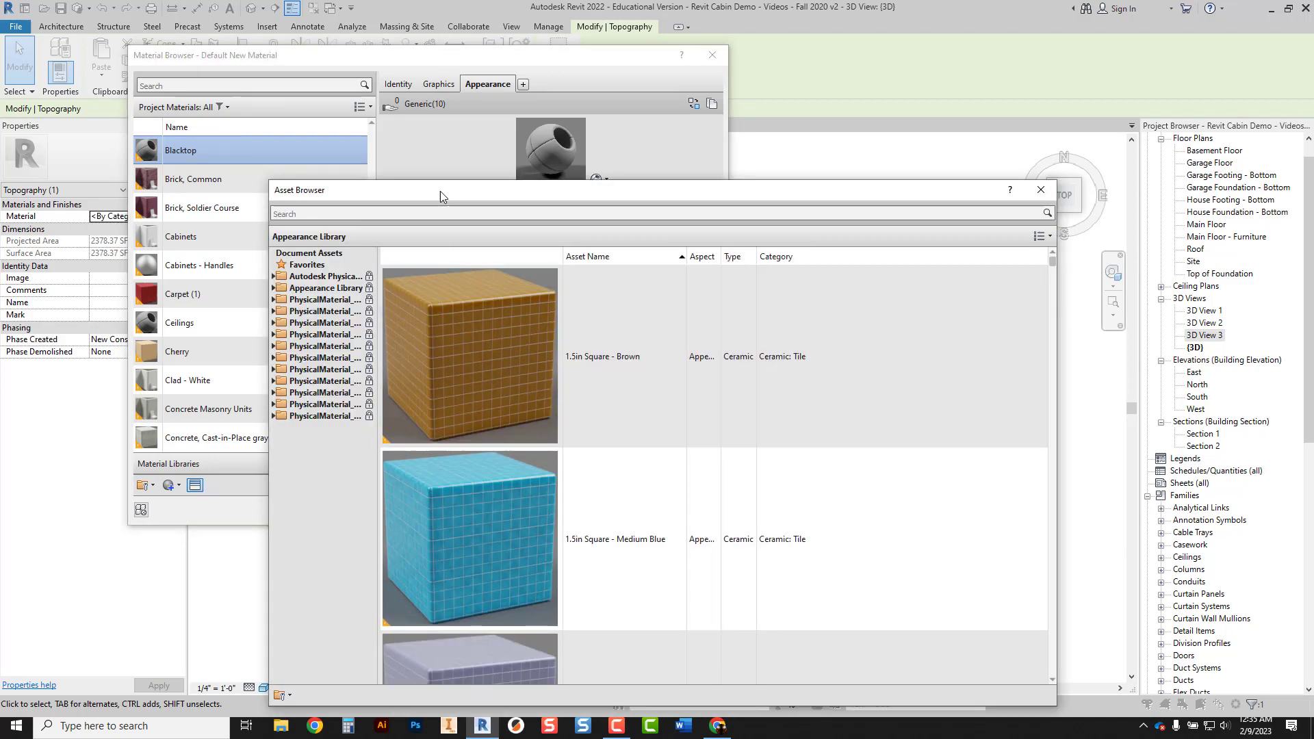
pyautogui.moveTo(438, 195); pyautogui.dragTo(351, 131)
pyautogui.click(345, 143)
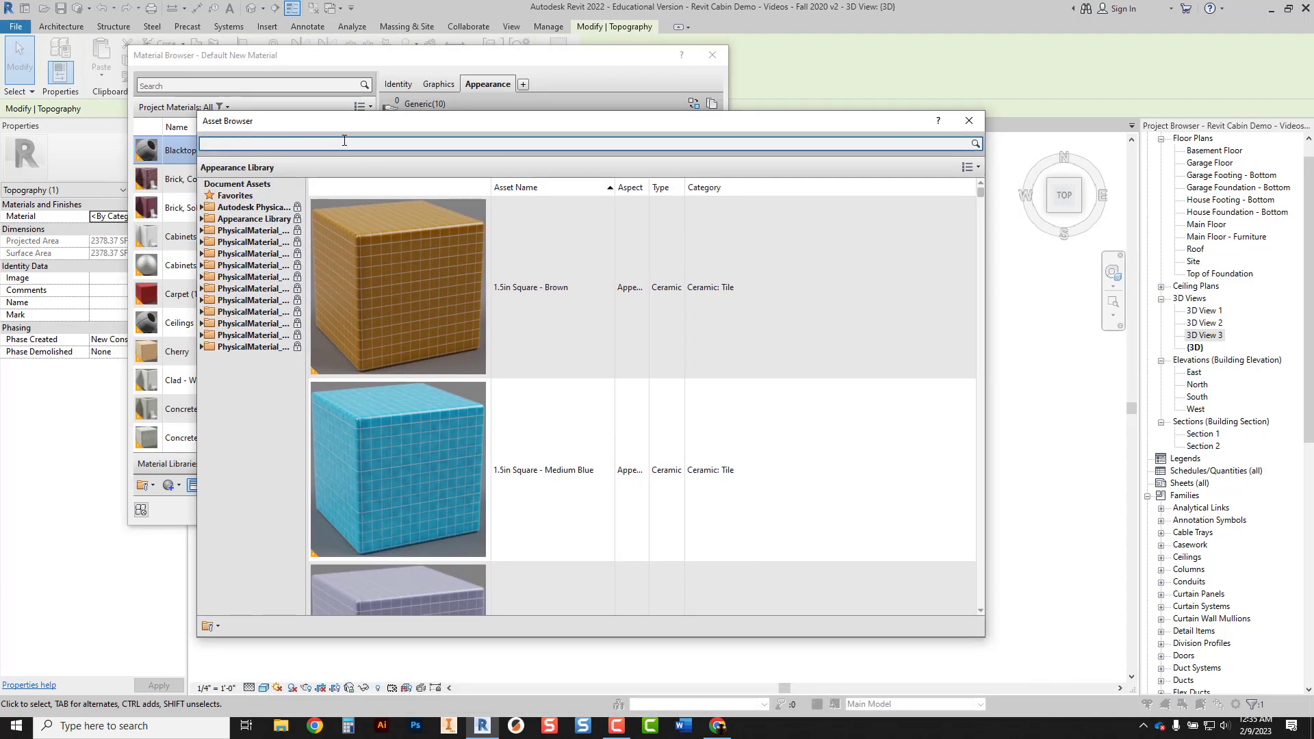
pyautogui.write('aspho')
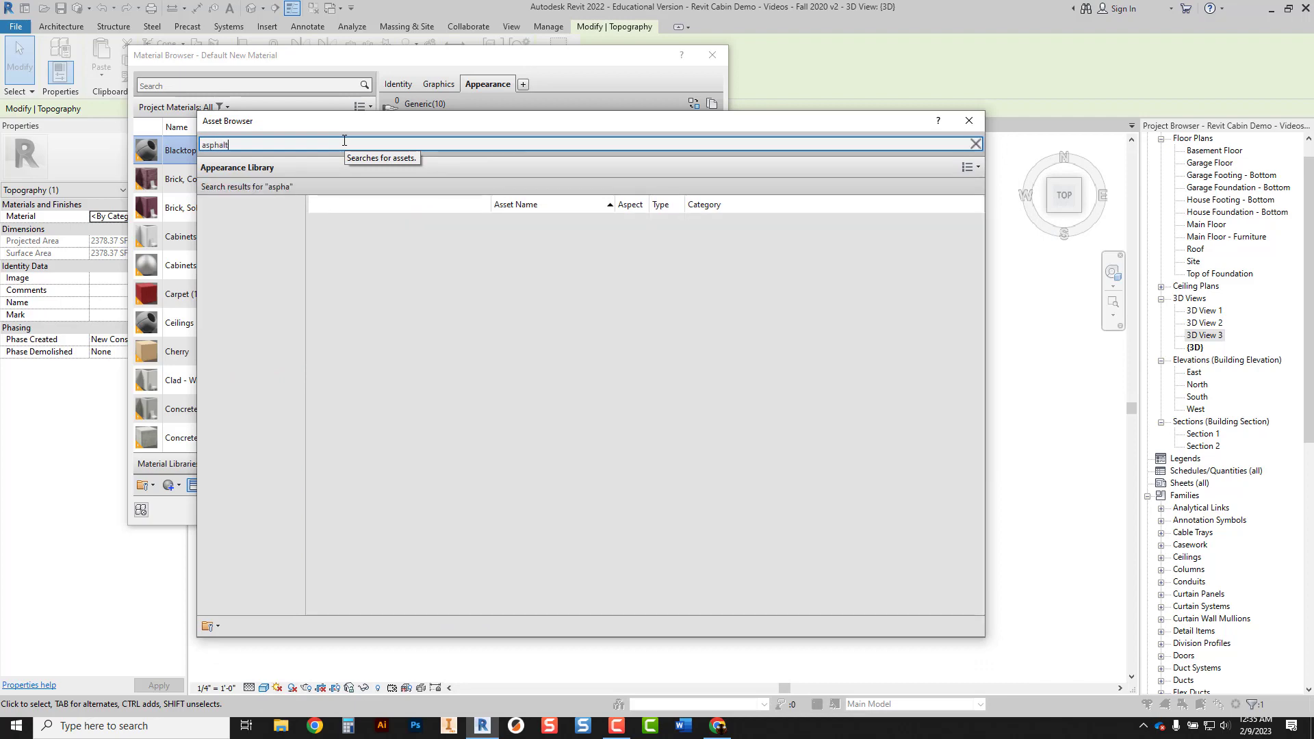
pyautogui.write('lt')
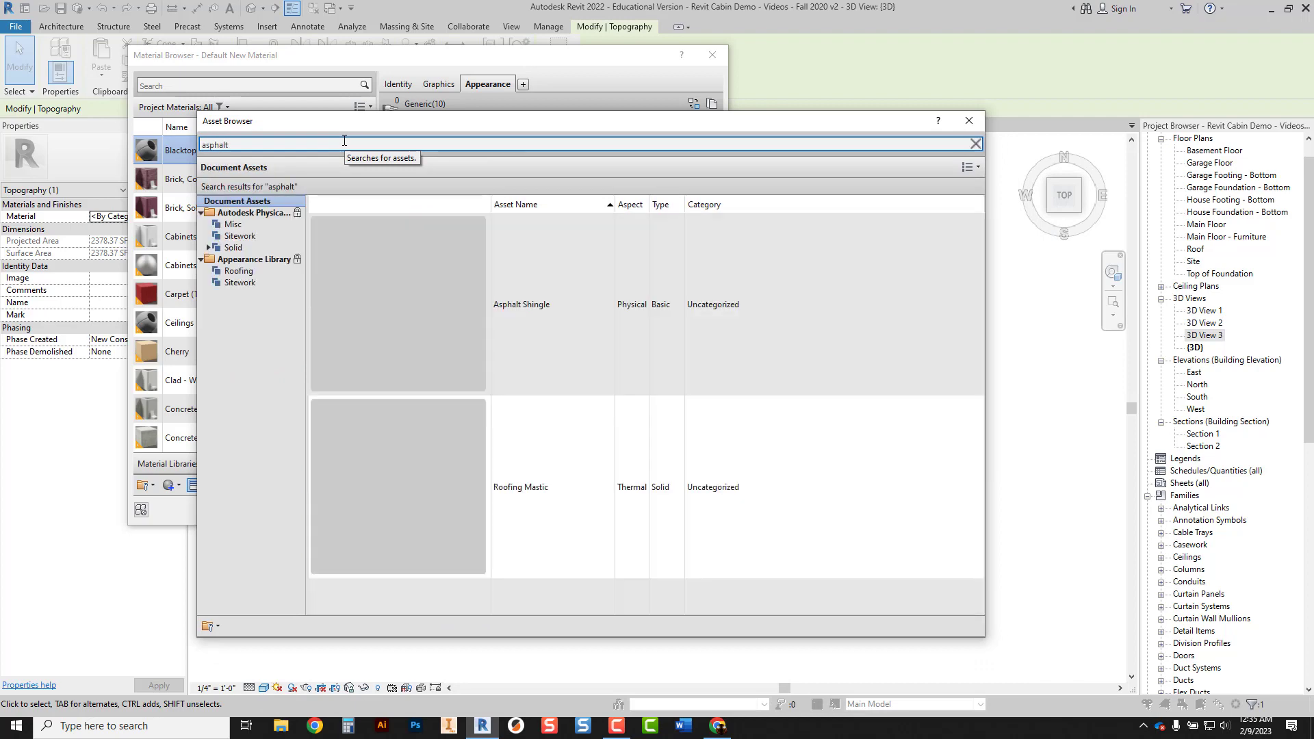
# Examine the asphalt assets under Misc, Sitework and Solid in Autodesk Physical Assets and under Sitework in the Appearance Library.
pyautogui.click(236, 226)
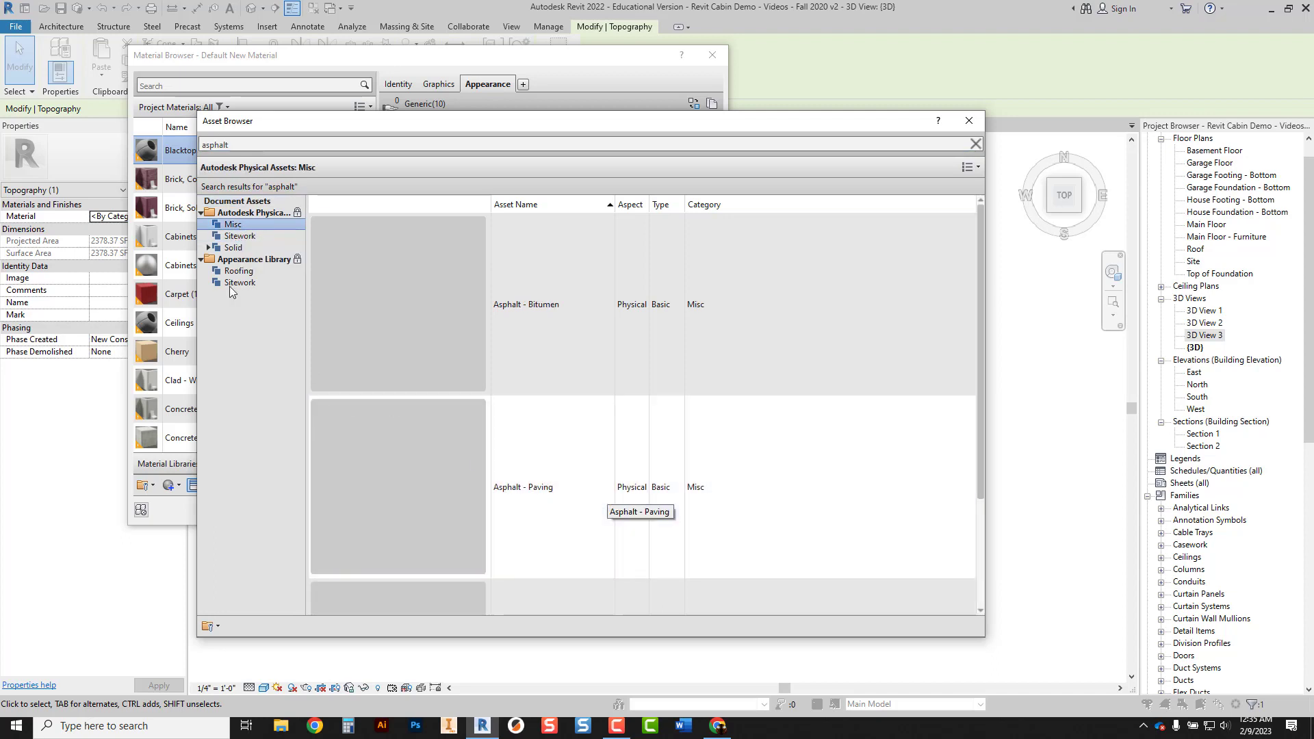
pyautogui.click(238, 236)
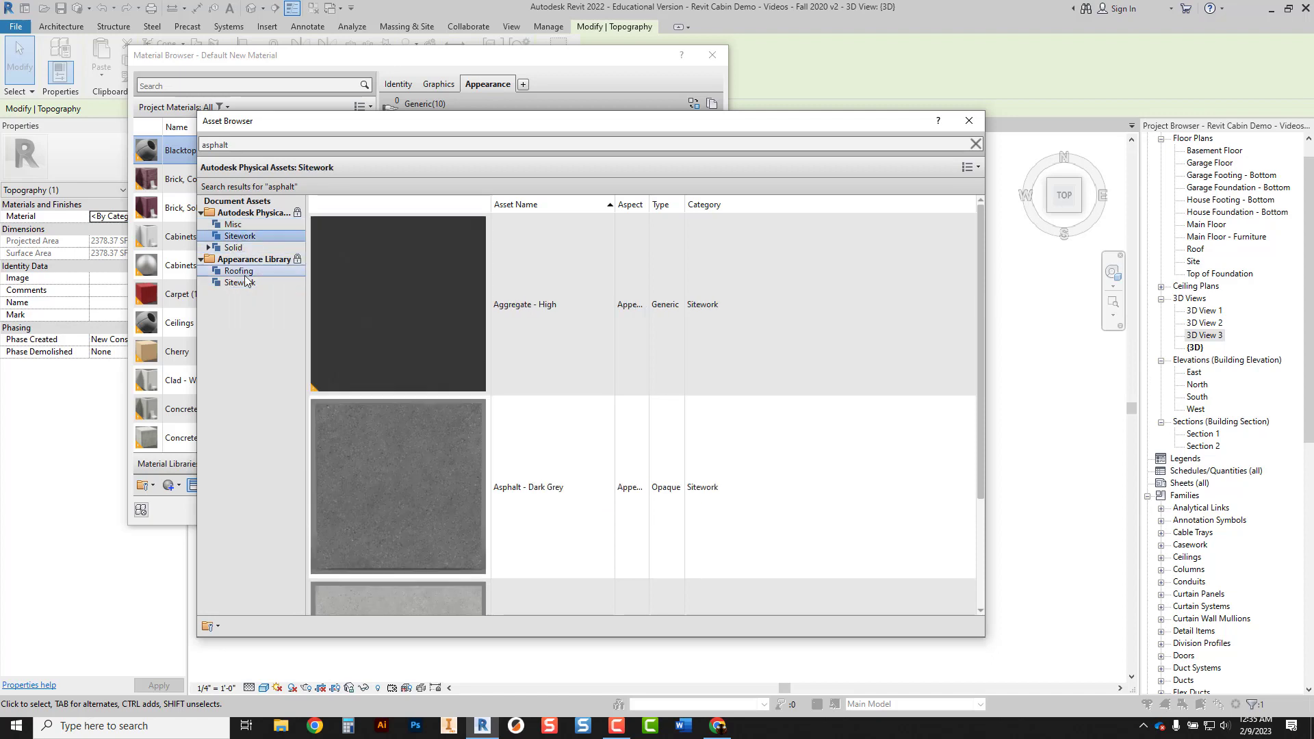
pyautogui.scroll(-2, 517, 352)
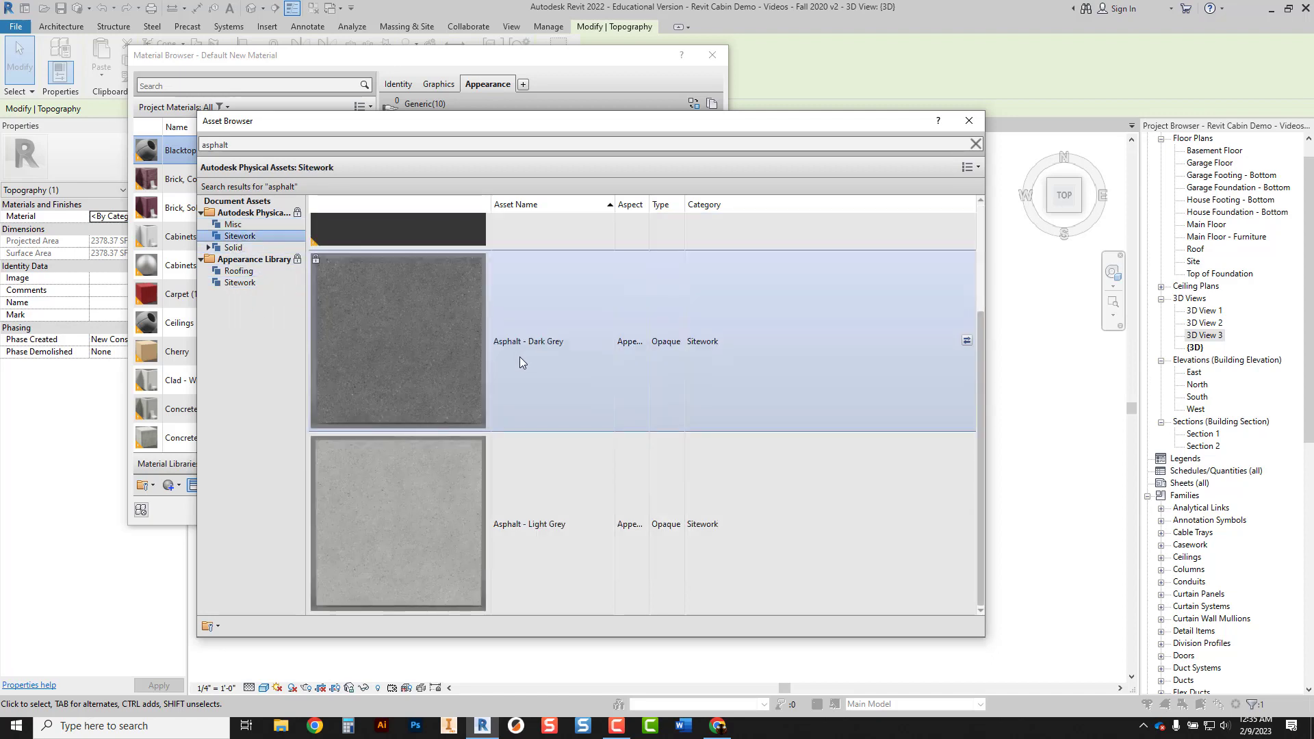
pyautogui.scroll(2, 520, 356)
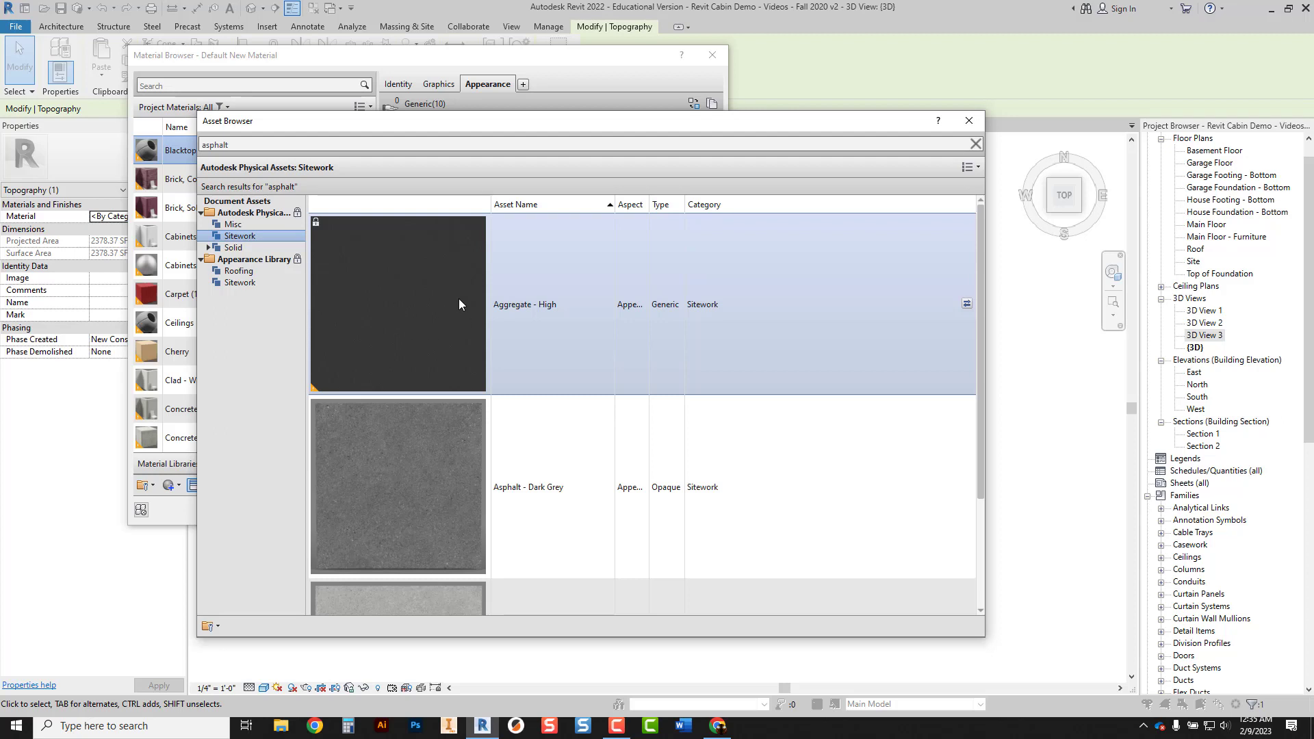
pyautogui.scroll(-2, 399, 301)
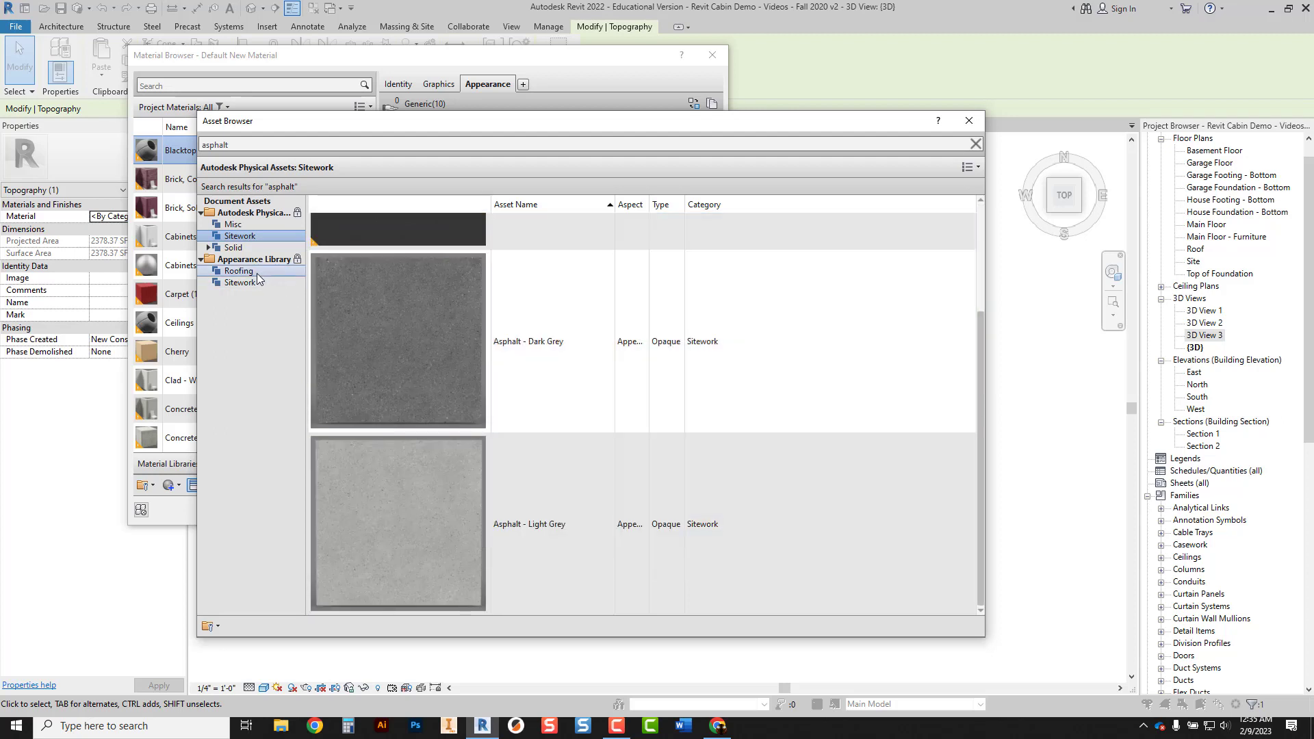
pyautogui.click(239, 248)
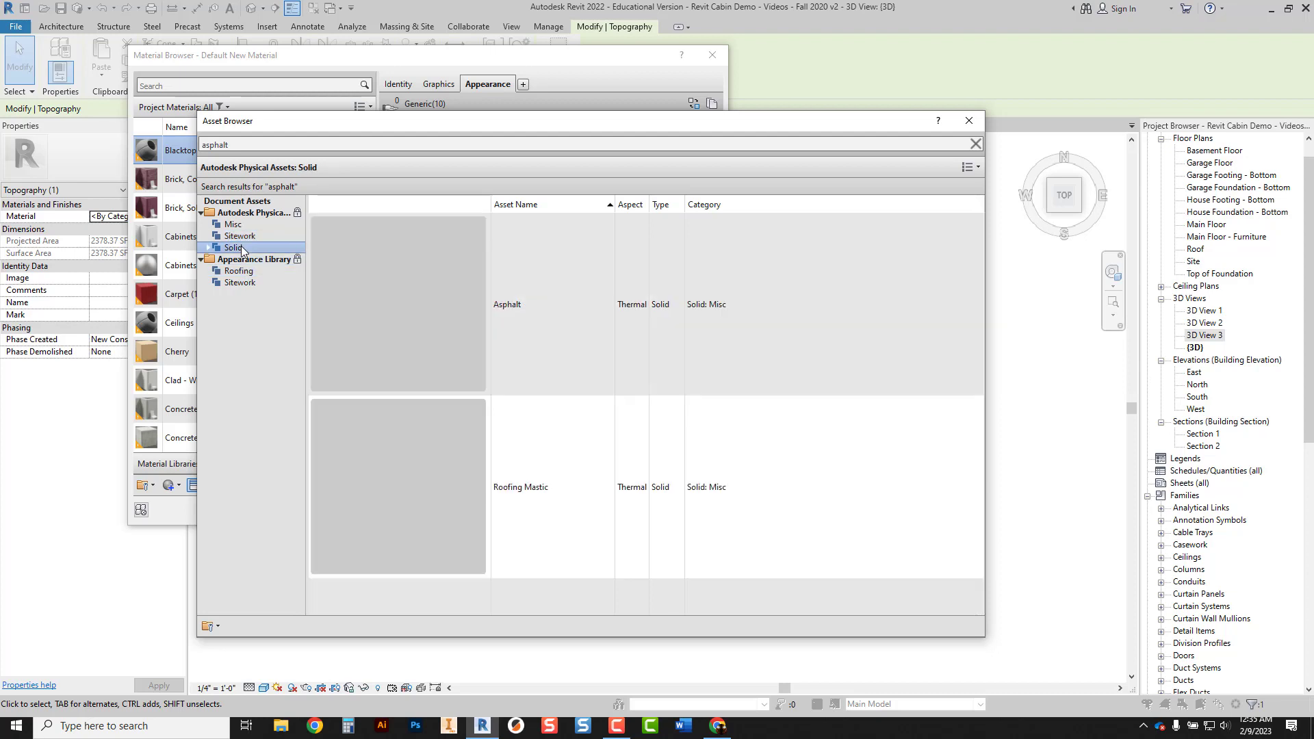
pyautogui.click(239, 283)
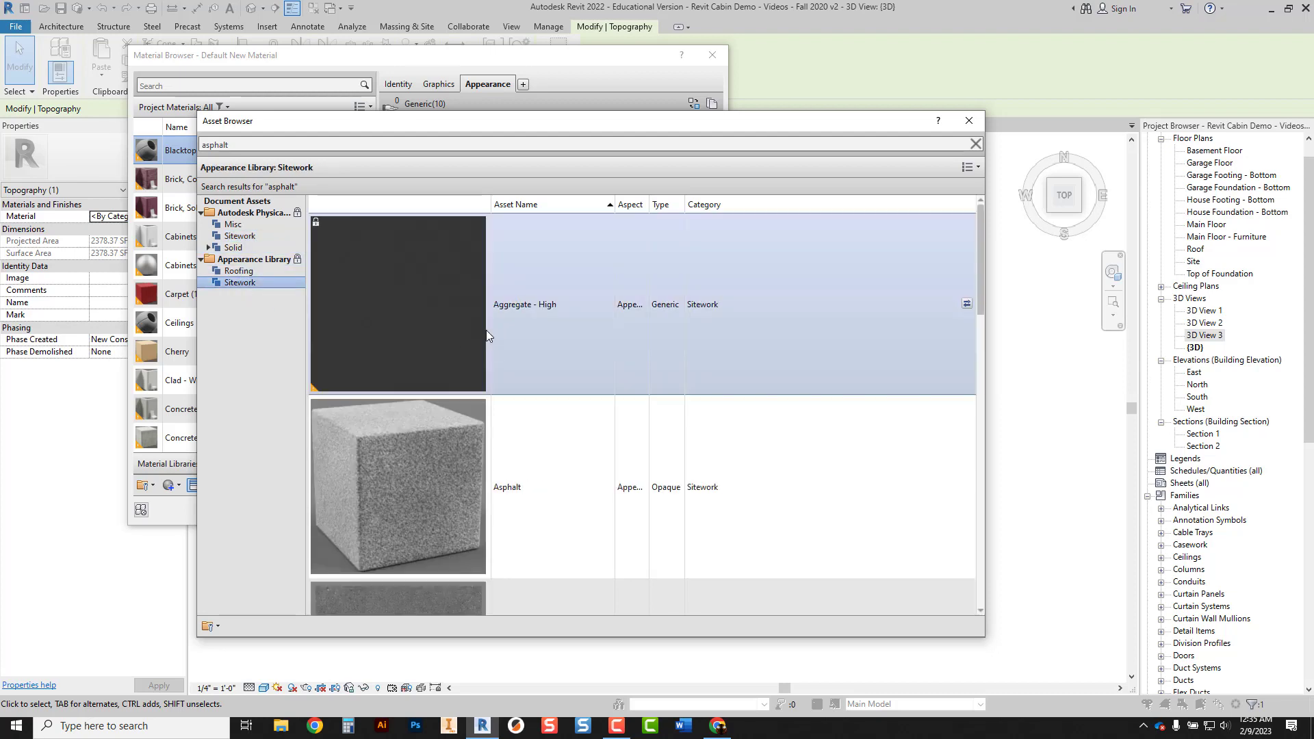
pyautogui.scroll(-5, 486, 331)
pyautogui.scroll(5, 486, 335)
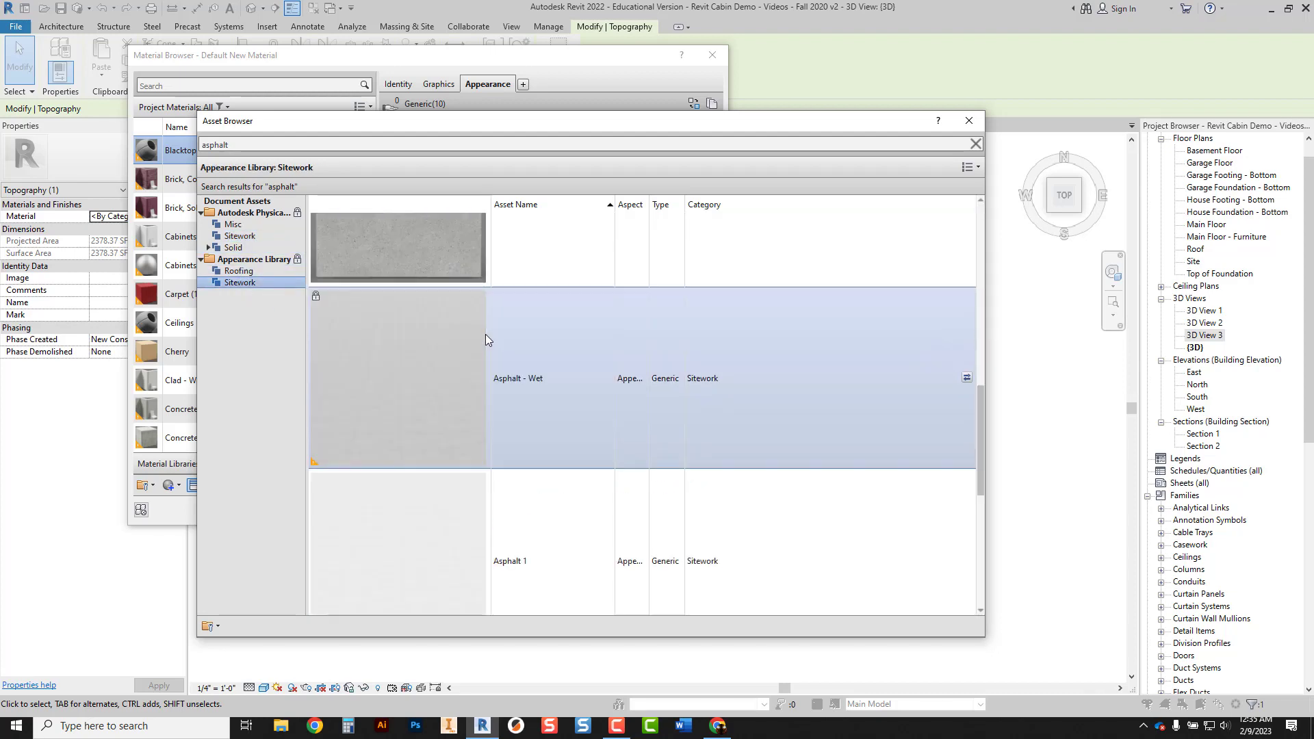
# Apply the Aggregate - High asset from Autodesk Physical Assets' Sitework category to Blacktop, then close the library and leave its texture image unchanged.
pyautogui.click(239, 235)
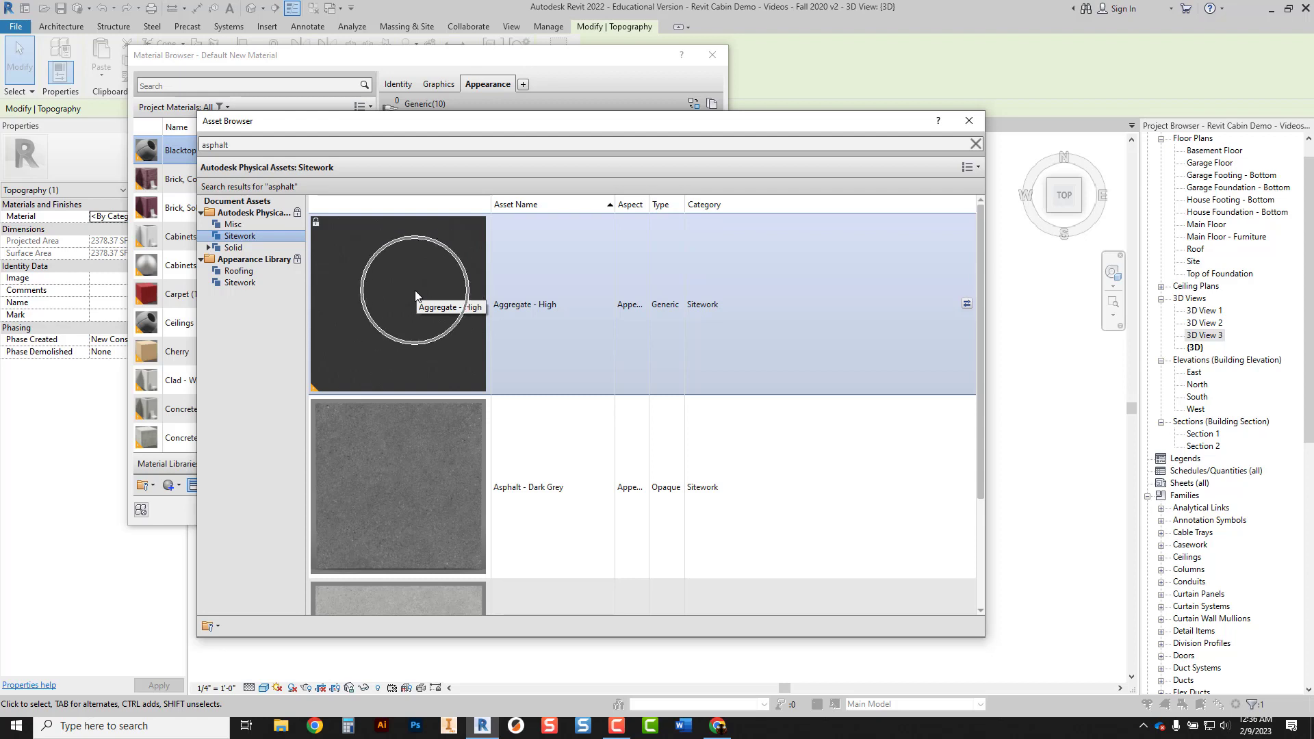
pyautogui.doubleClick(415, 294)
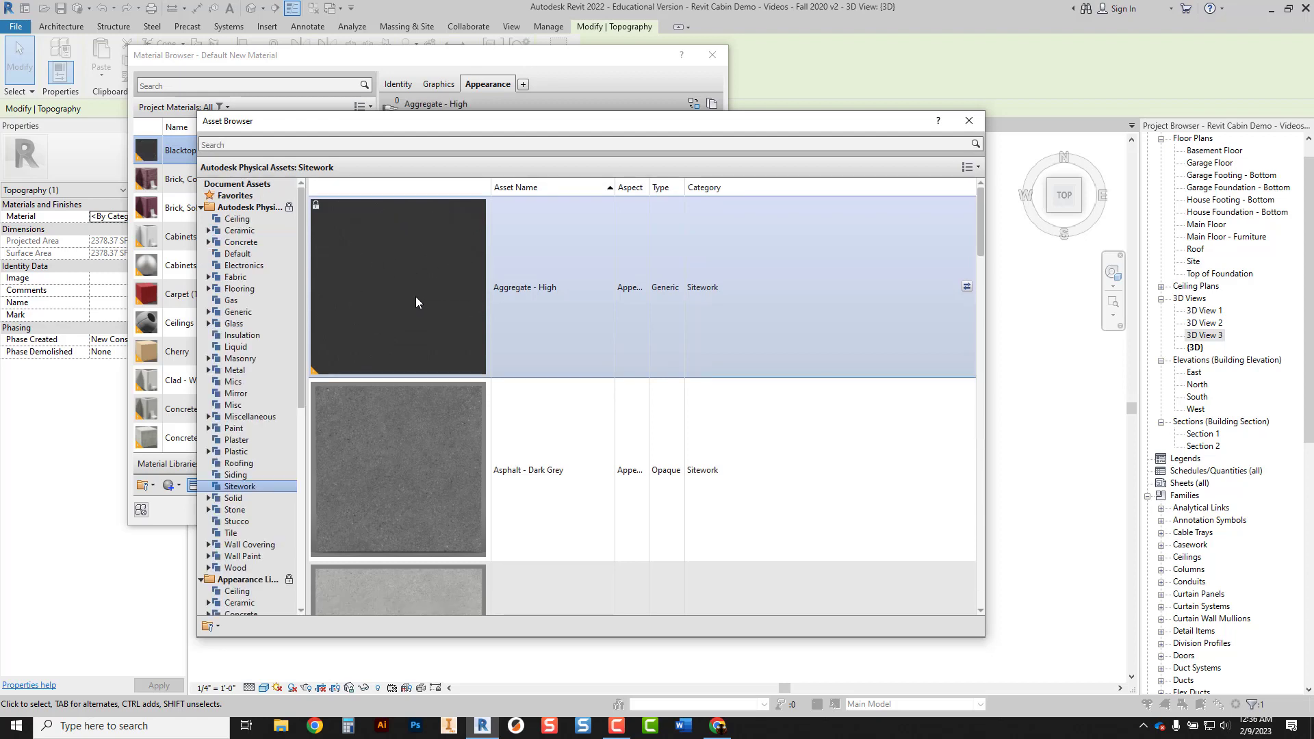
pyautogui.moveTo(672, 123); pyautogui.dragTo(673, 235)
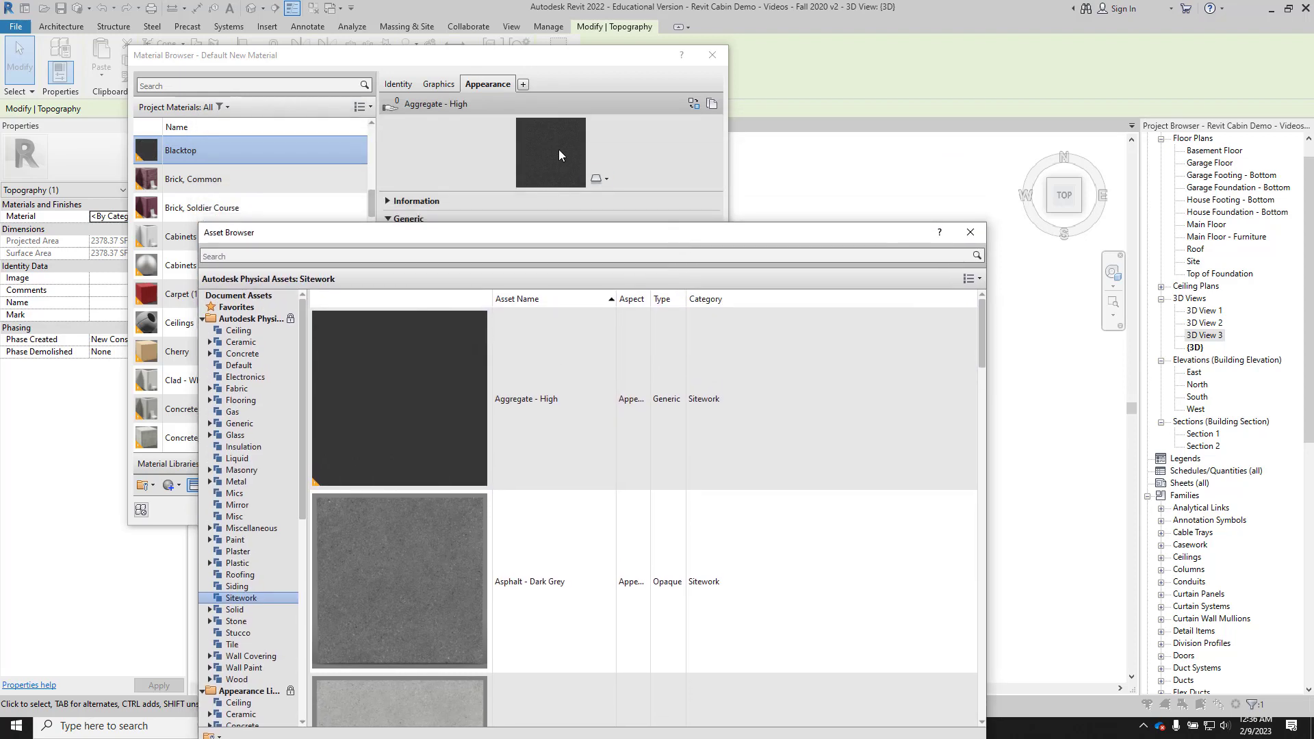
pyautogui.click(978, 235)
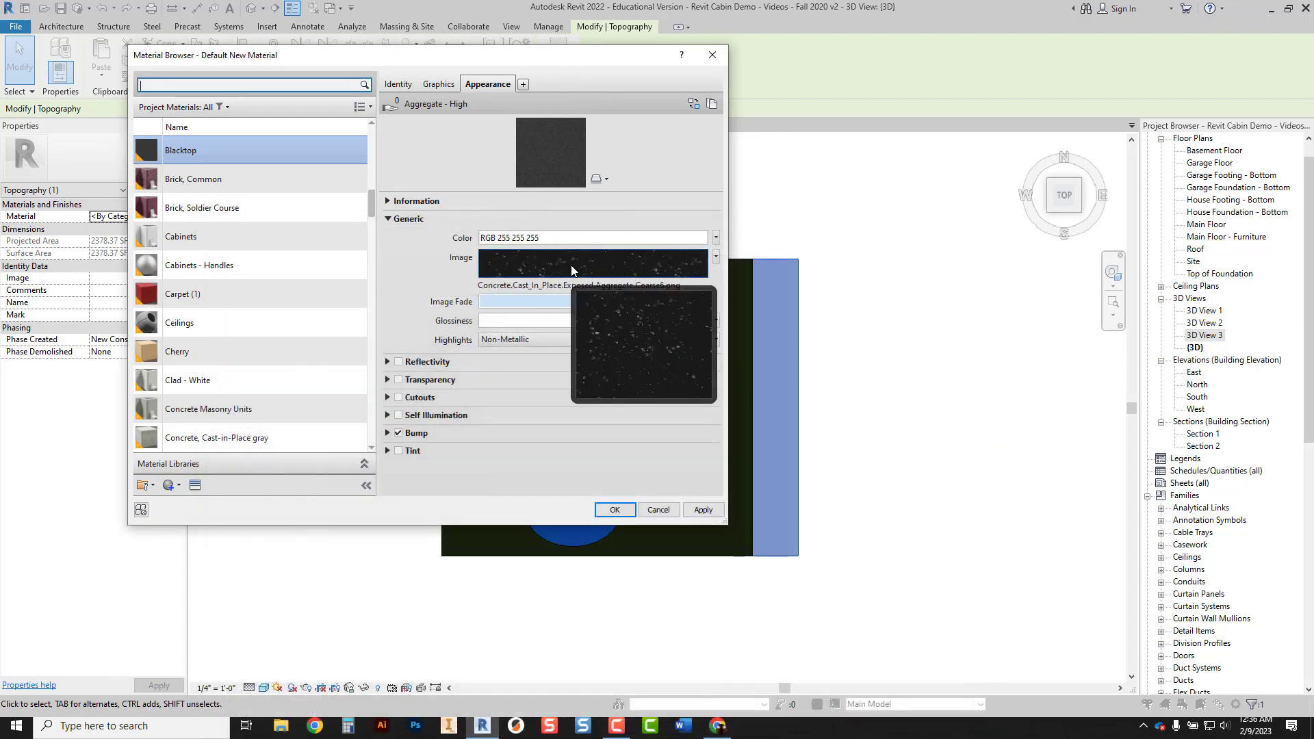
pyautogui.click(538, 284)
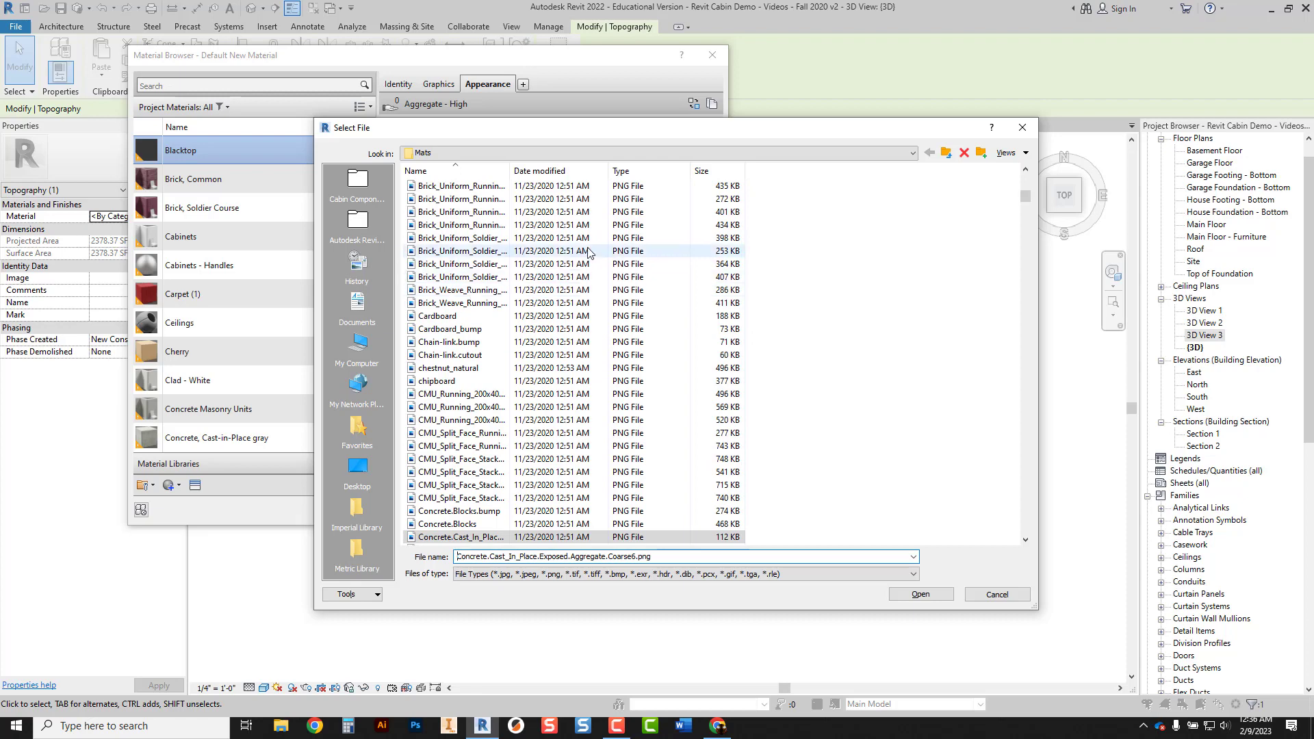
pyautogui.click(989, 593)
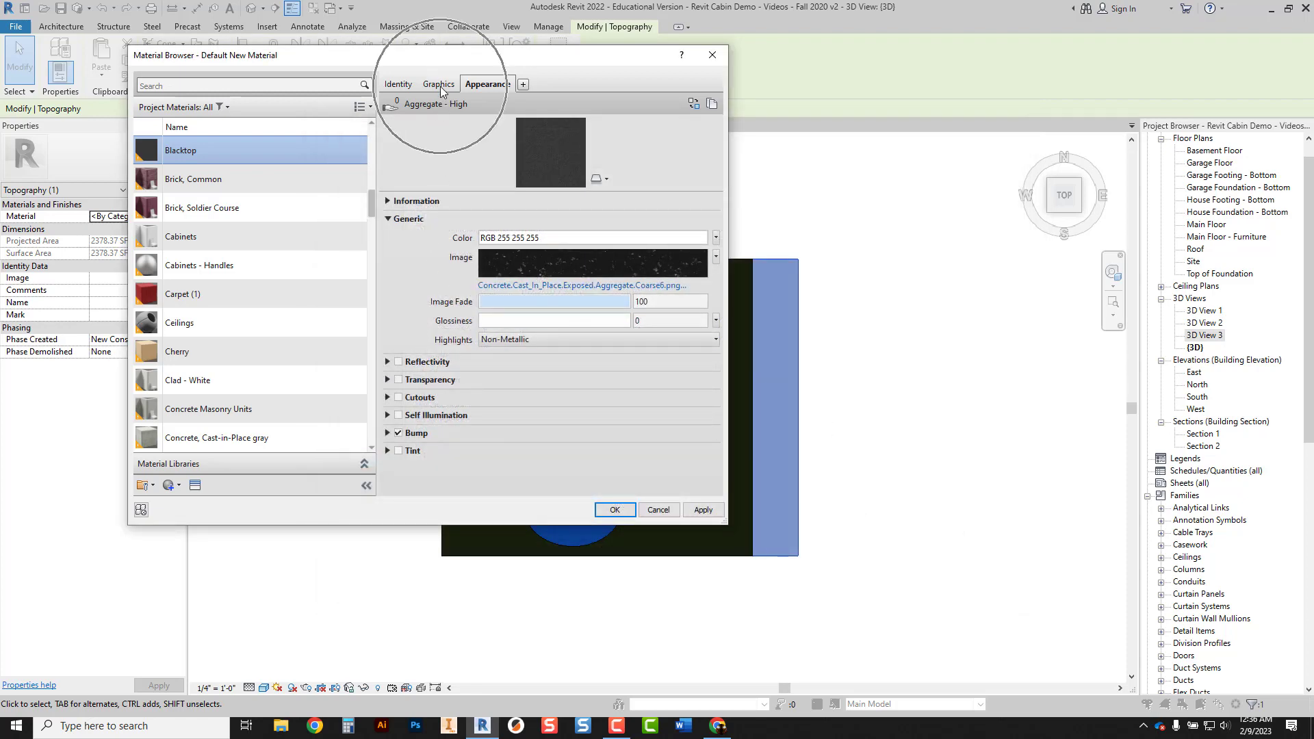
# Set the Blacktop material's shading to use its render appearance and assign the material to the east-edge subregion.
pyautogui.click(440, 85)
pyautogui.click(483, 121)
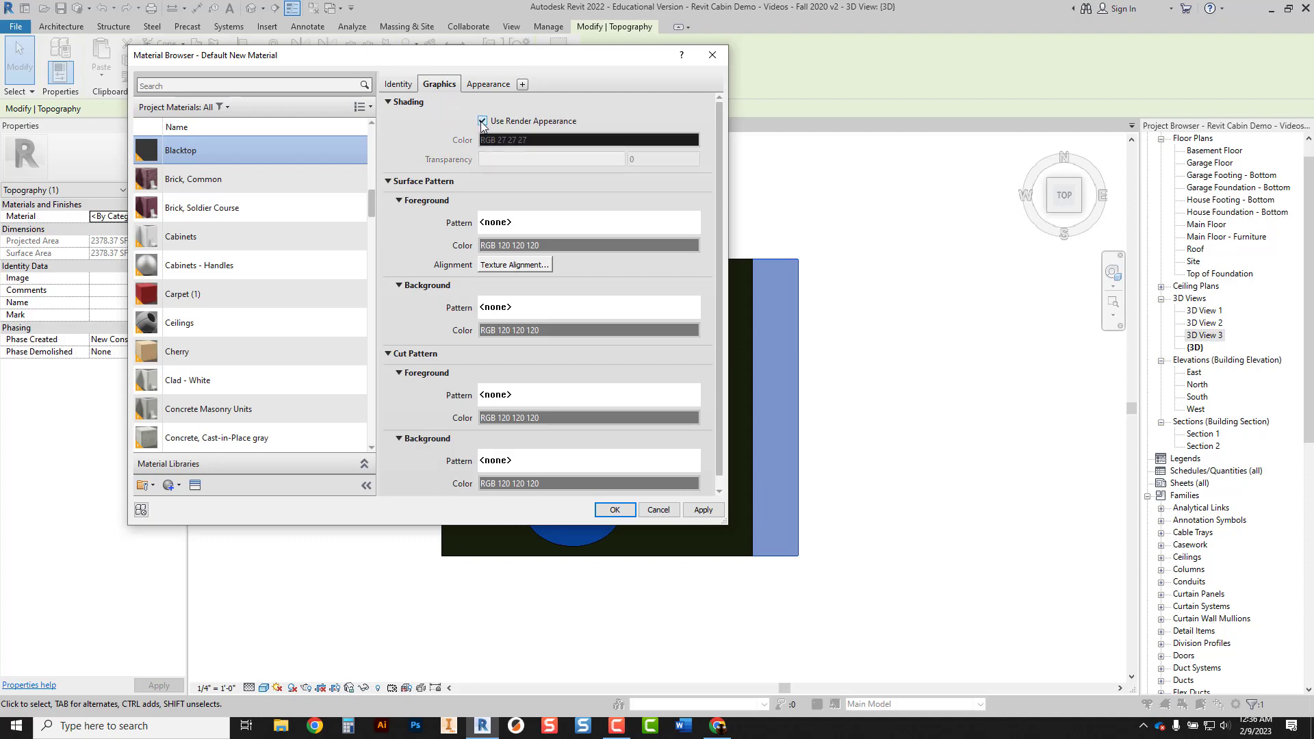
pyautogui.click(613, 510)
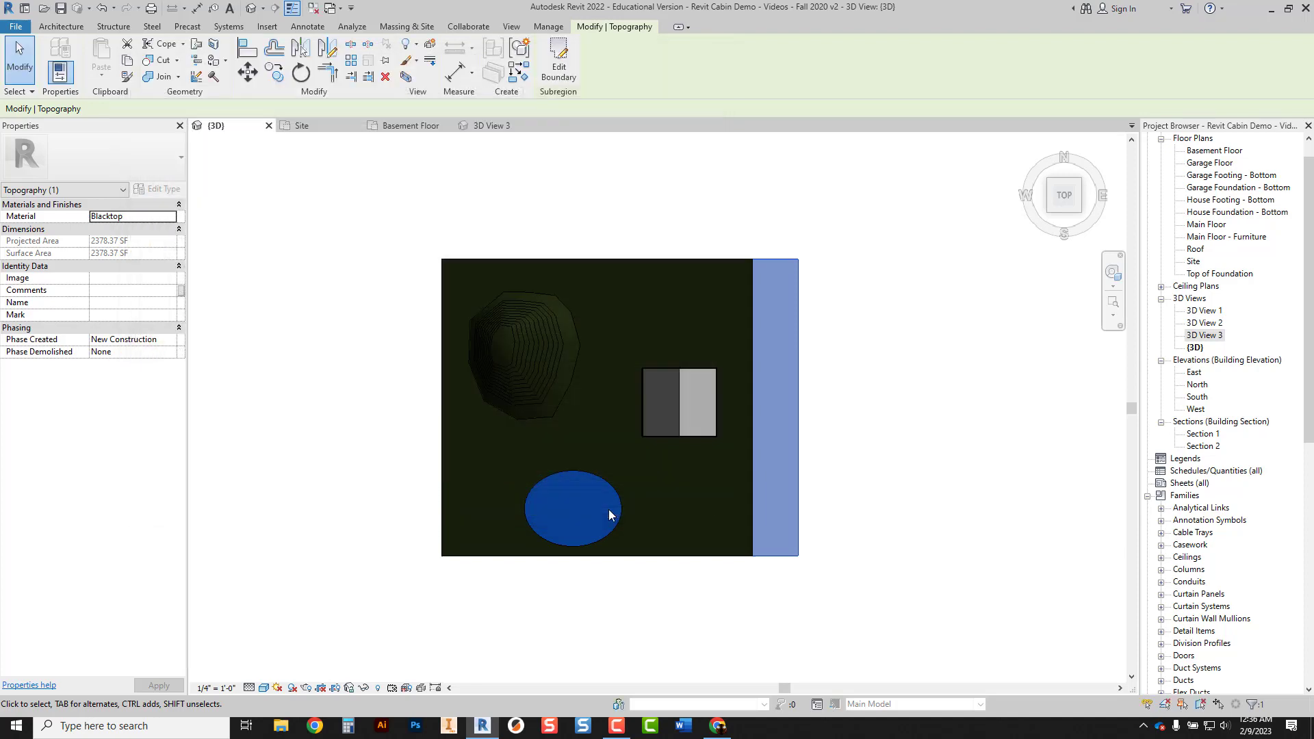
pyautogui.click(869, 415)
pyautogui.keyDown('shift'); pyautogui.moveTo(845, 463); pyautogui.dragTo(713, 254, button='middle'); pyautogui.keyUp('shift')
pyautogui.keyDown('shift'); pyautogui.moveTo(777, 431); pyautogui.dragTo(836, 354, button='middle'); pyautogui.keyUp('shift')
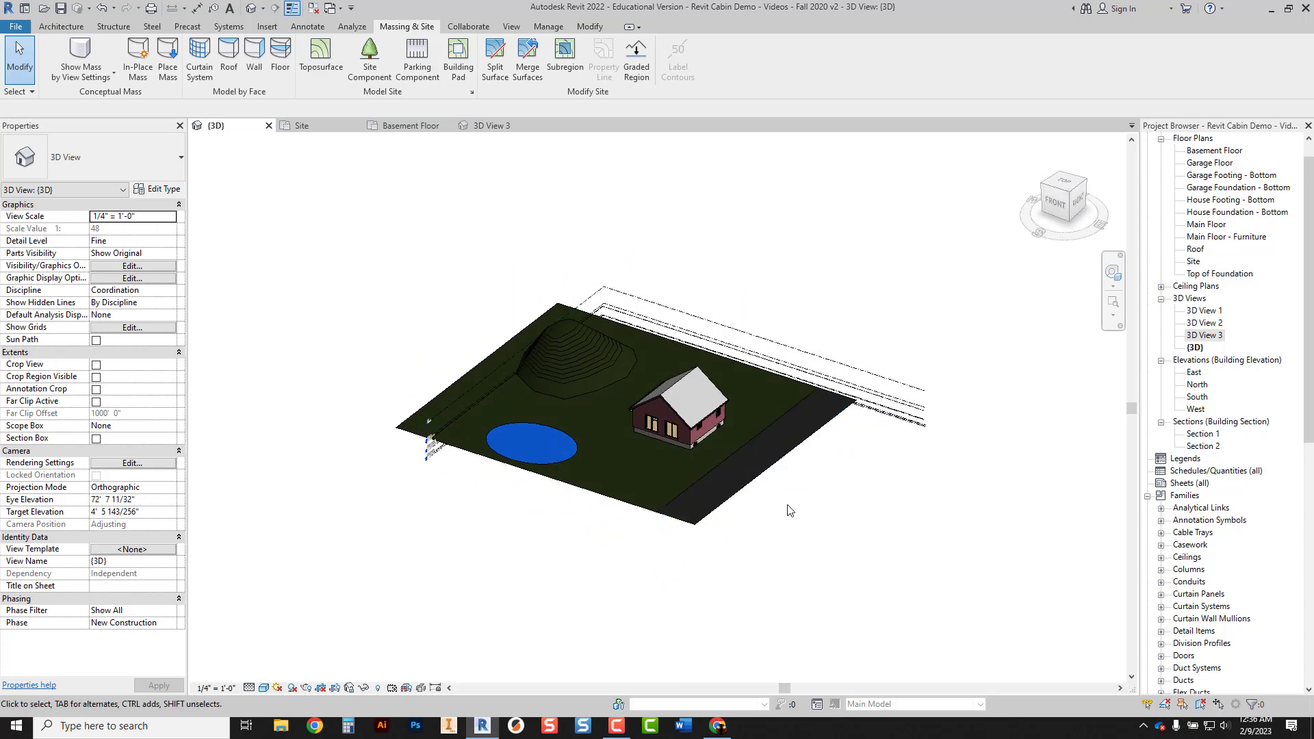
# Sketch a rectangular subregion about 49' 3" by 13' 7" just north of the cabin, starting from the blacktop strip's west edge.
pyautogui.scroll(10, 657, 466)
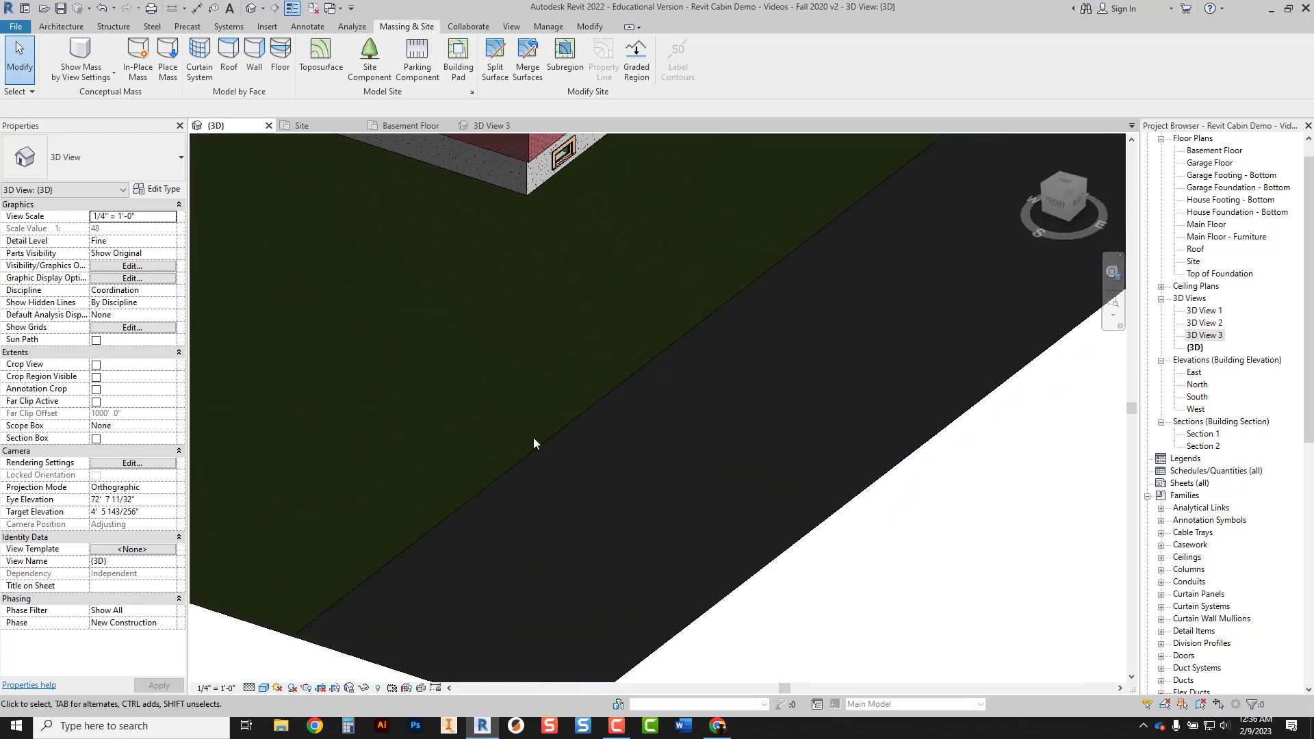
pyautogui.scroll(-6, 615, 476)
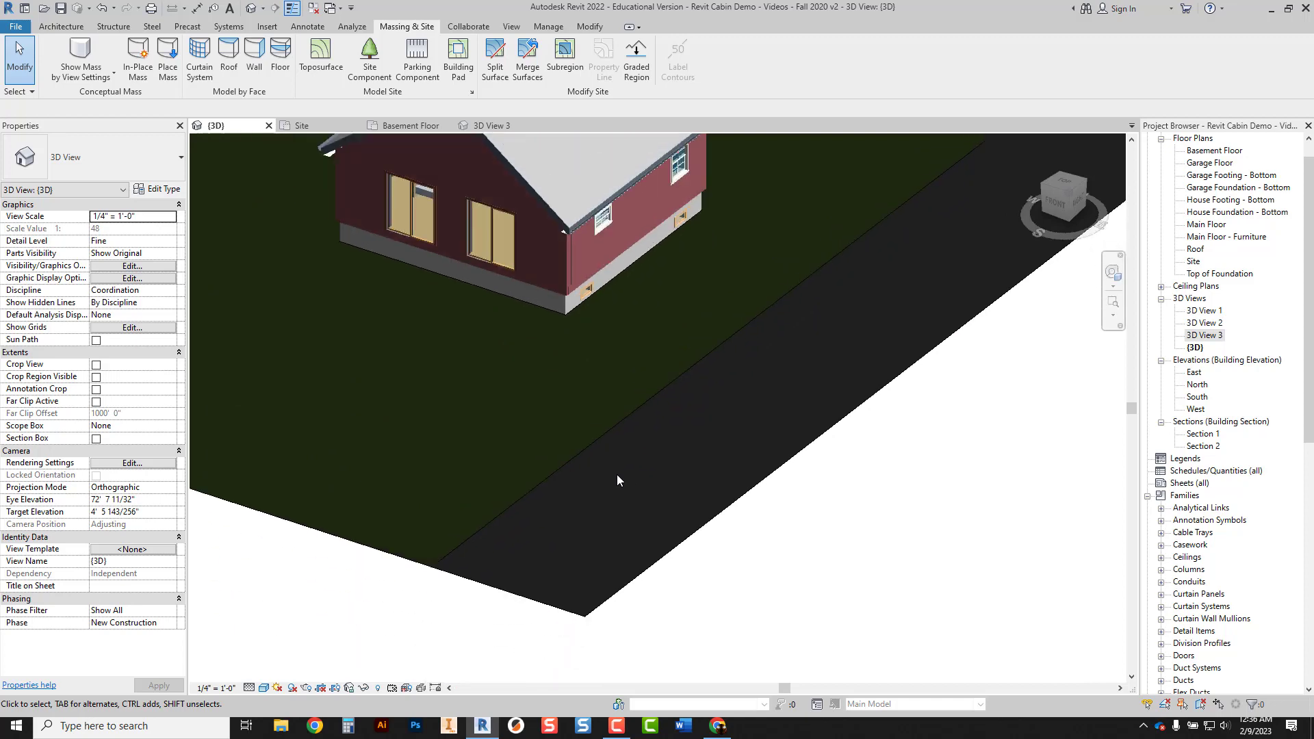
pyautogui.scroll(-3, 616, 480)
pyautogui.keyDown('shift'); pyautogui.moveTo(616, 479); pyautogui.dragTo(700, 422, button='middle'); pyautogui.keyUp('shift')
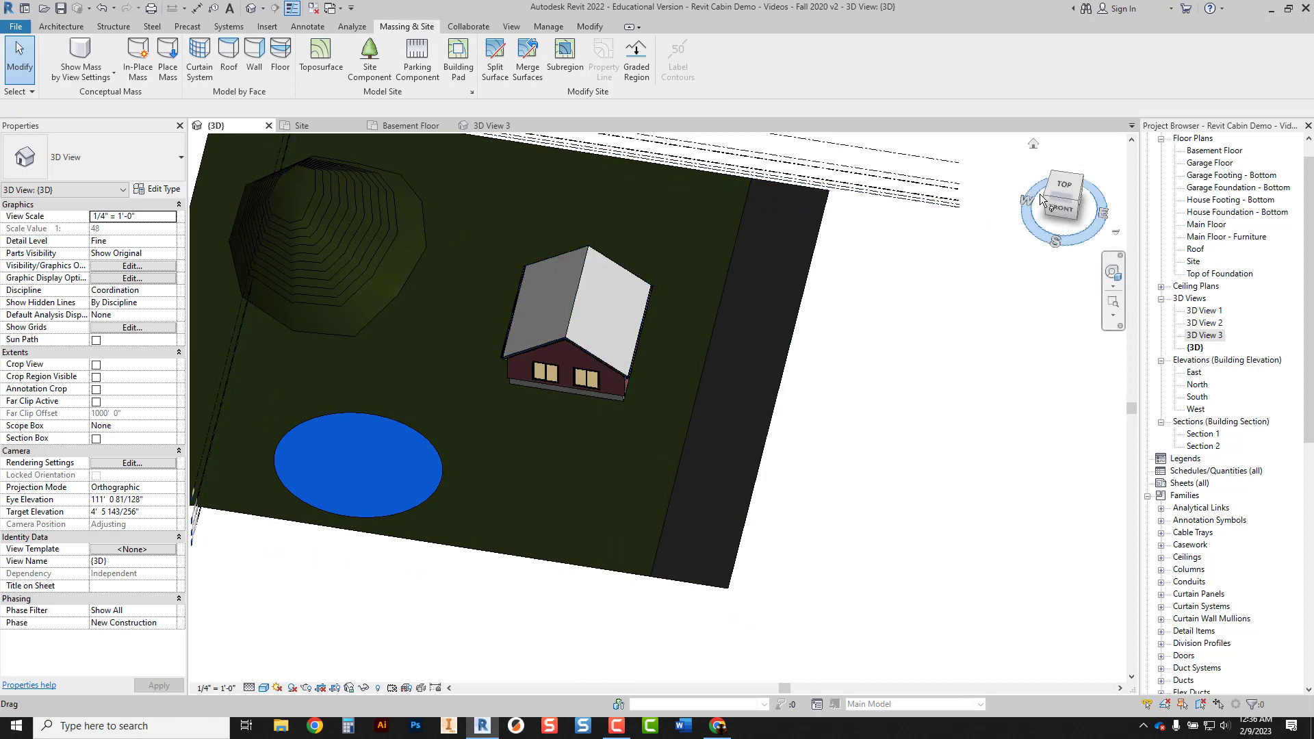
pyautogui.click(1061, 191)
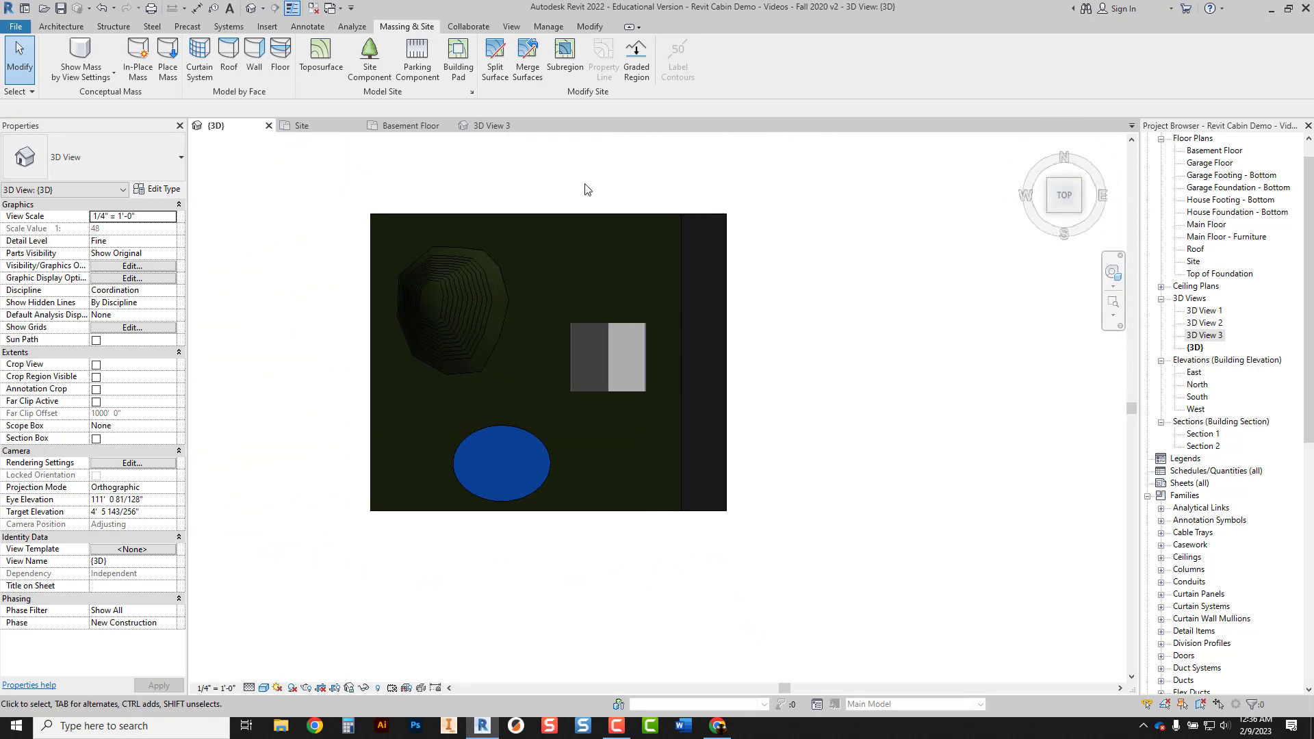
pyautogui.click(562, 56)
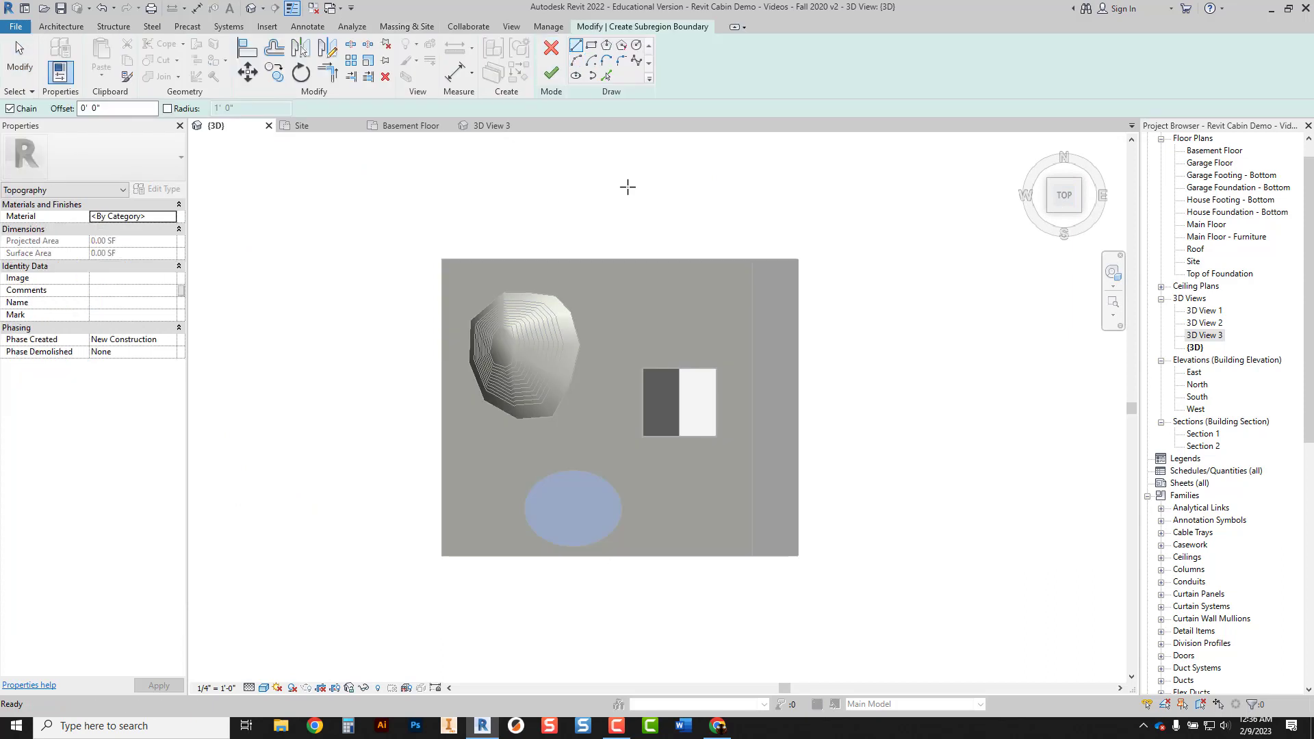
pyautogui.scroll(3, 721, 355)
pyautogui.scroll(1, 719, 358)
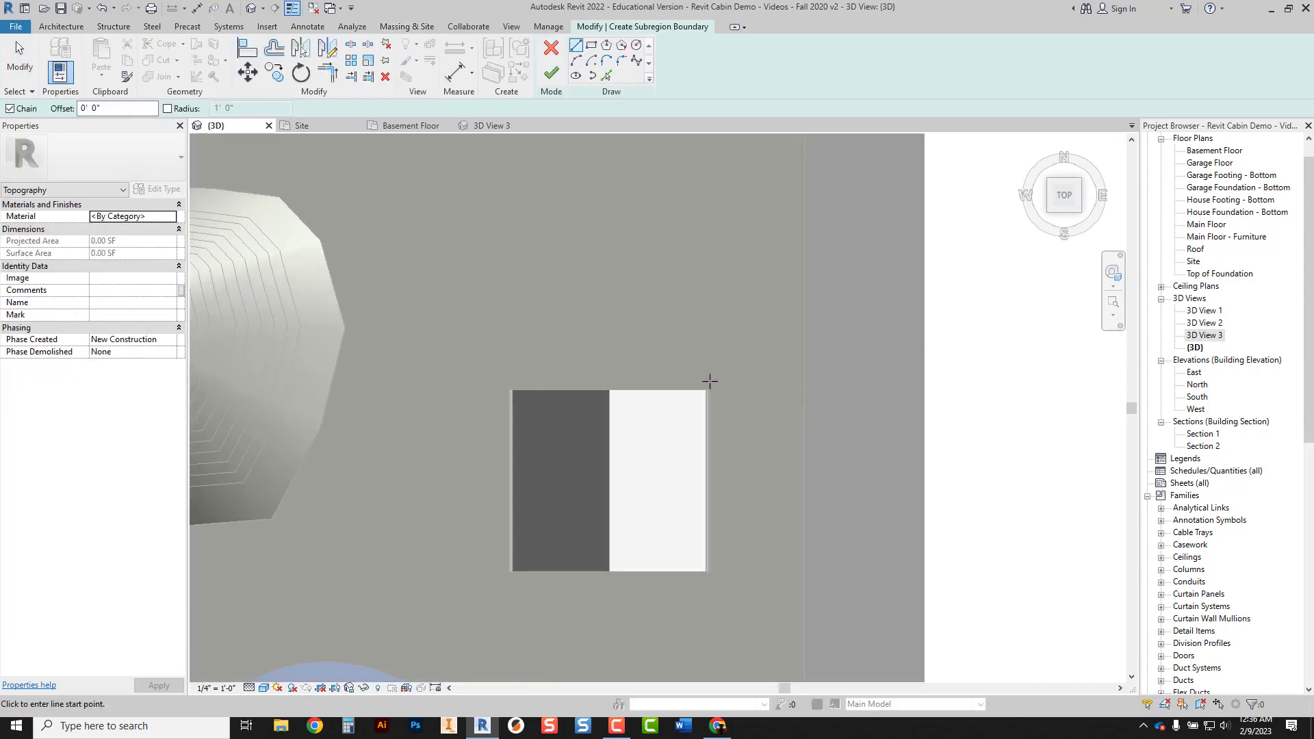
pyautogui.click(592, 45)
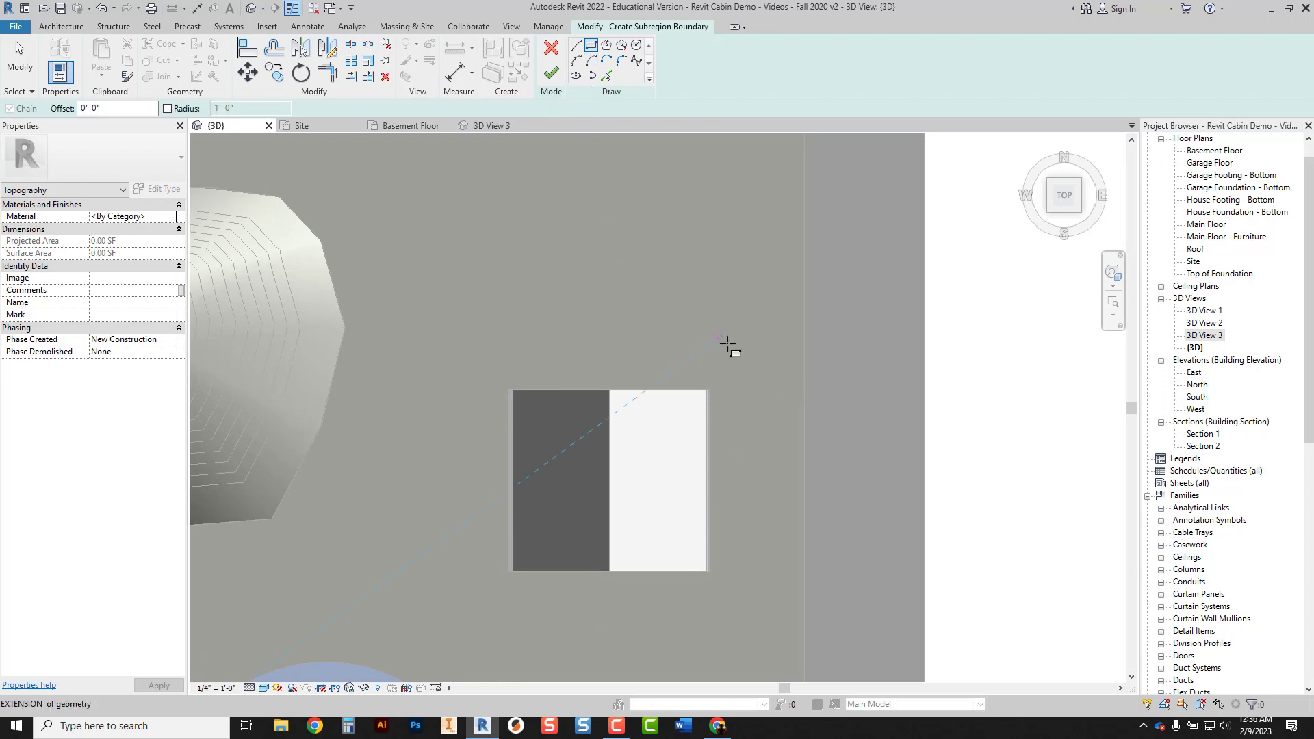
pyautogui.click(804, 382)
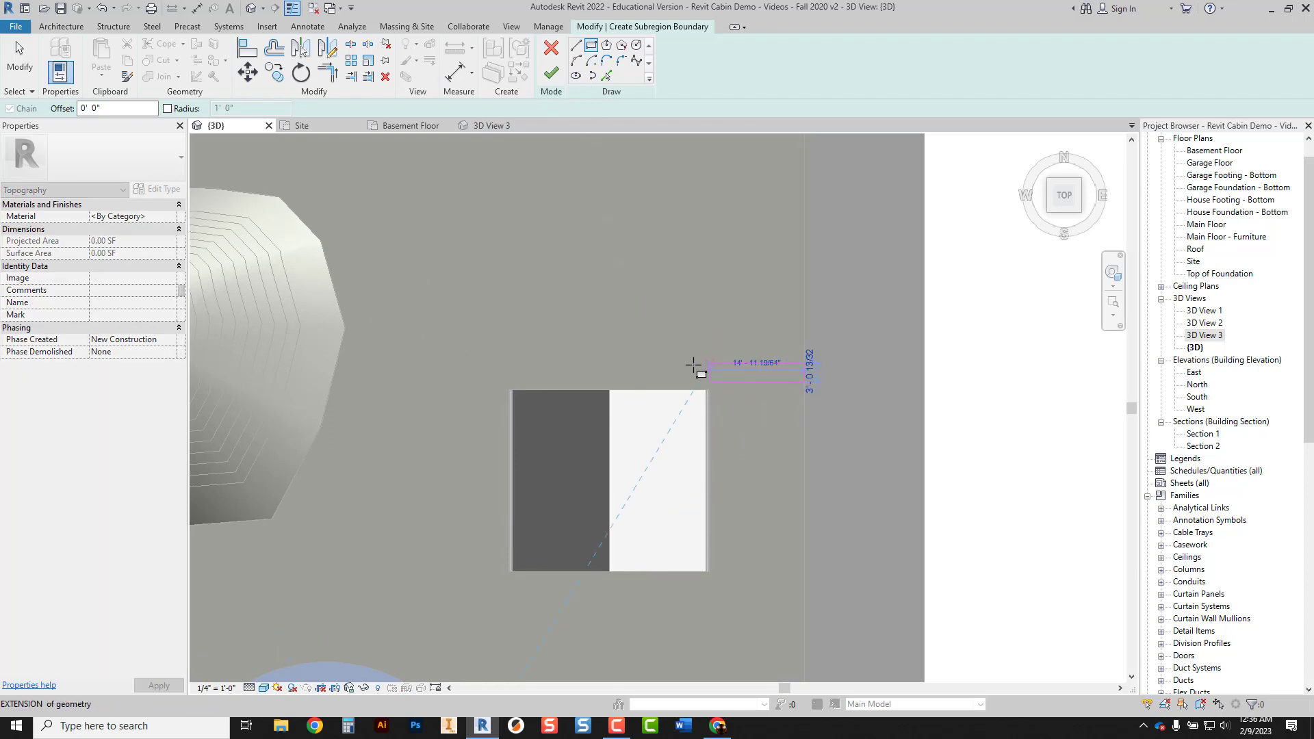
pyautogui.click(492, 296)
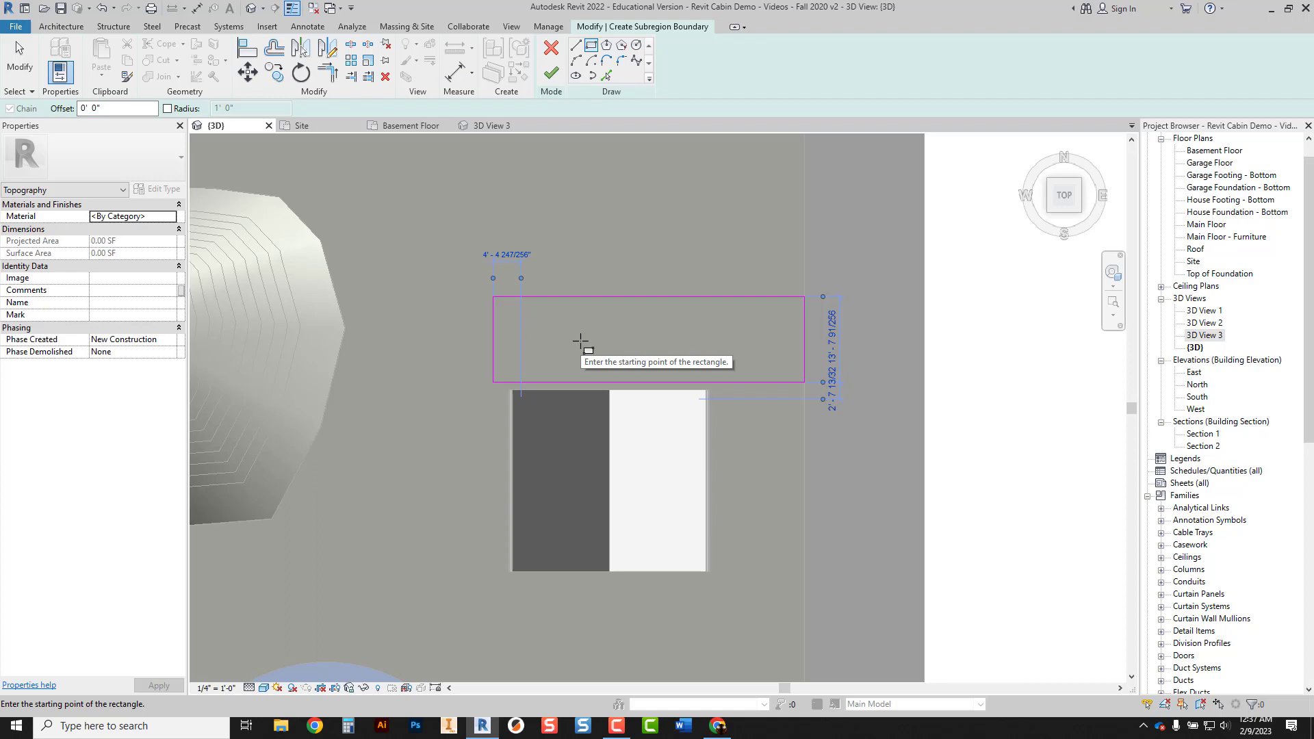
pyautogui.press('Escape')
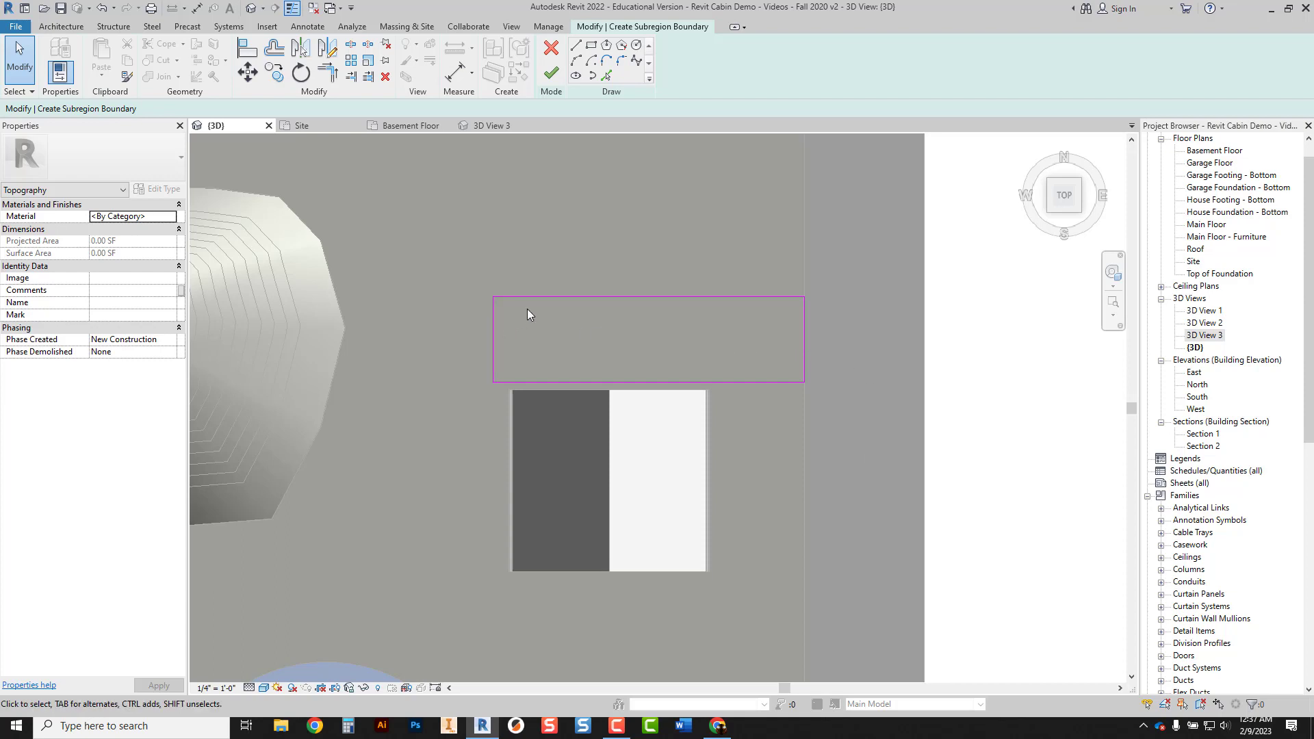
# Move the rectangle's north edge outward to make it 17' 6" deep, and finish the subregion boundary.
pyautogui.moveTo(533, 296); pyautogui.dragTo(537, 275)
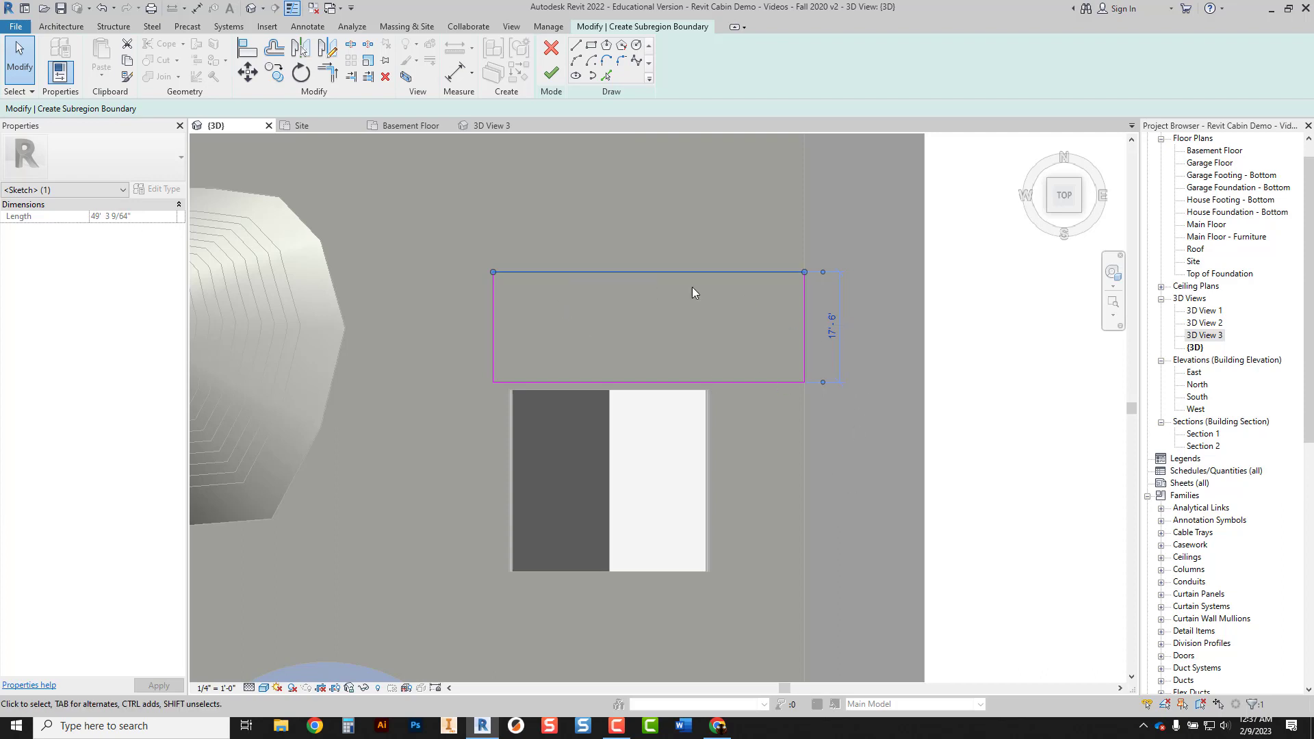
pyautogui.click(551, 74)
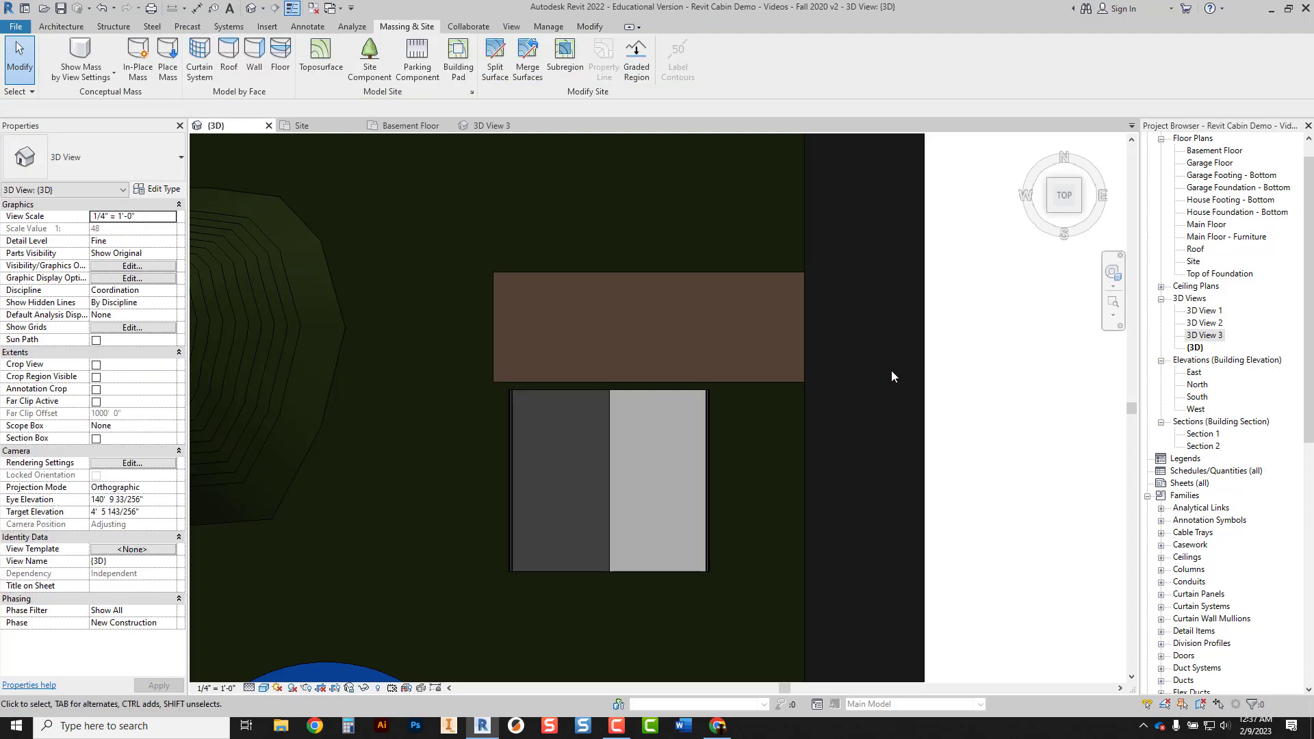
# Open the material browser for the new subregion north of the cabin and select Concrete, Cast-in-Place gray.
pyautogui.keyDown('shift'); pyautogui.moveTo(892, 376); pyautogui.dragTo(806, 351, button='middle'); pyautogui.keyUp('shift')
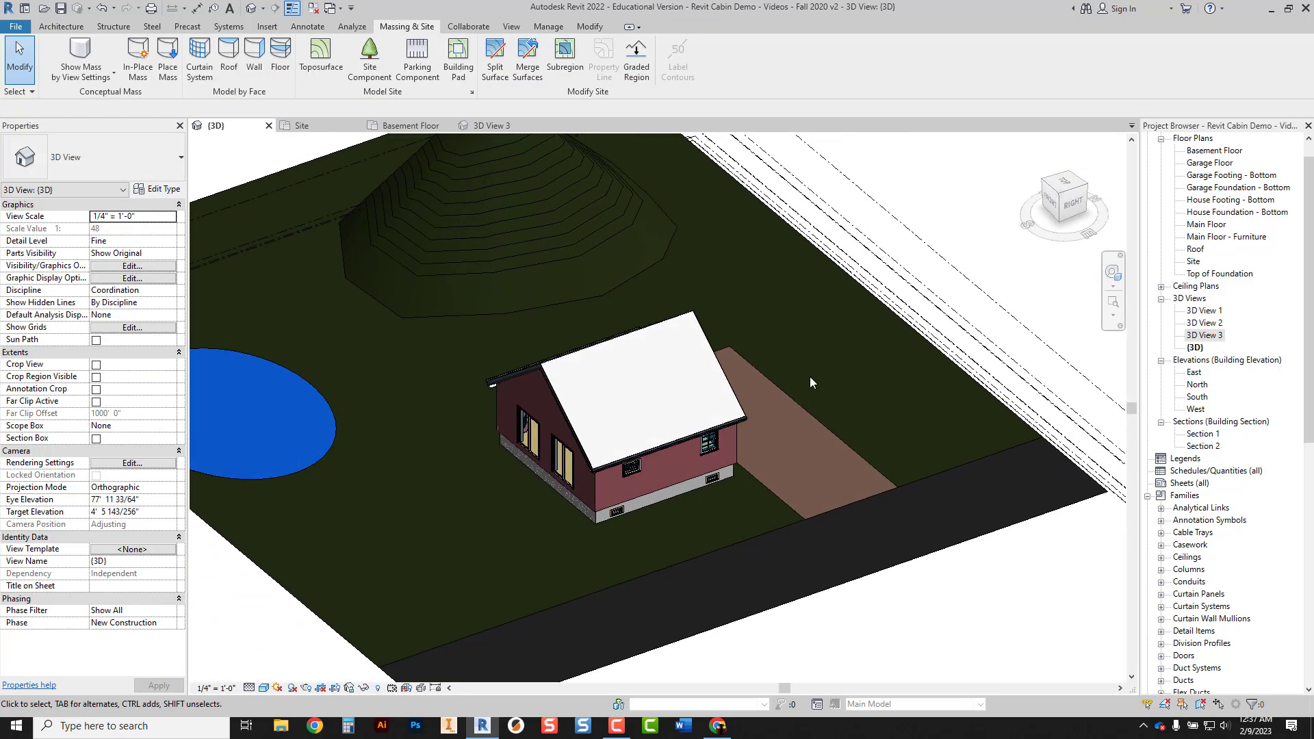
pyautogui.scroll(4, 777, 391)
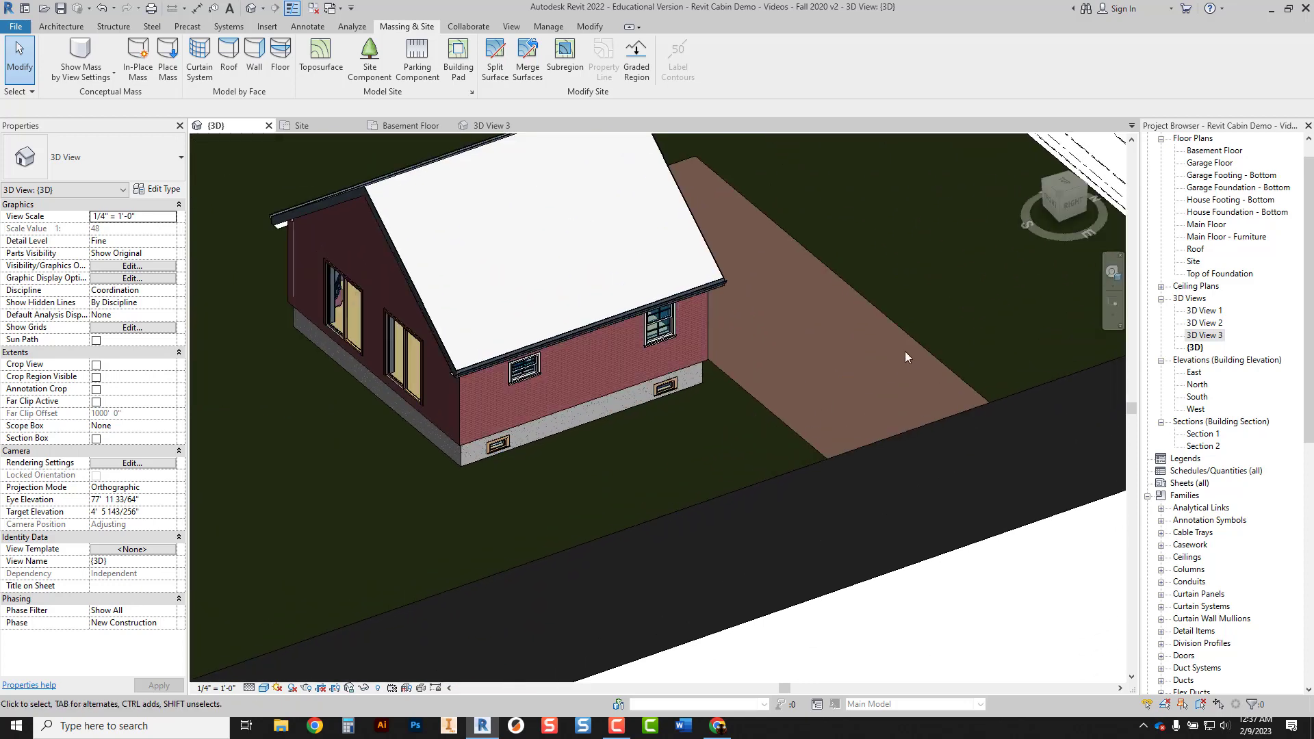
pyautogui.click(913, 347)
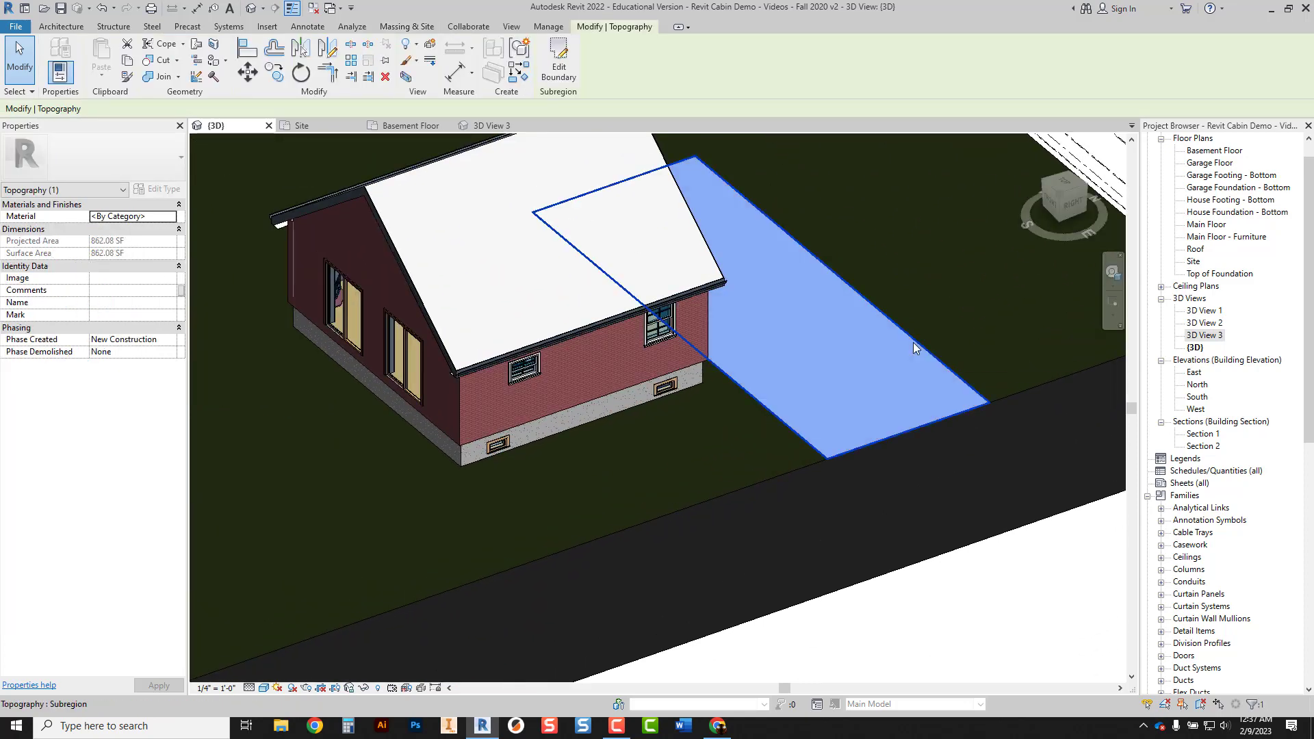
pyautogui.click(157, 218)
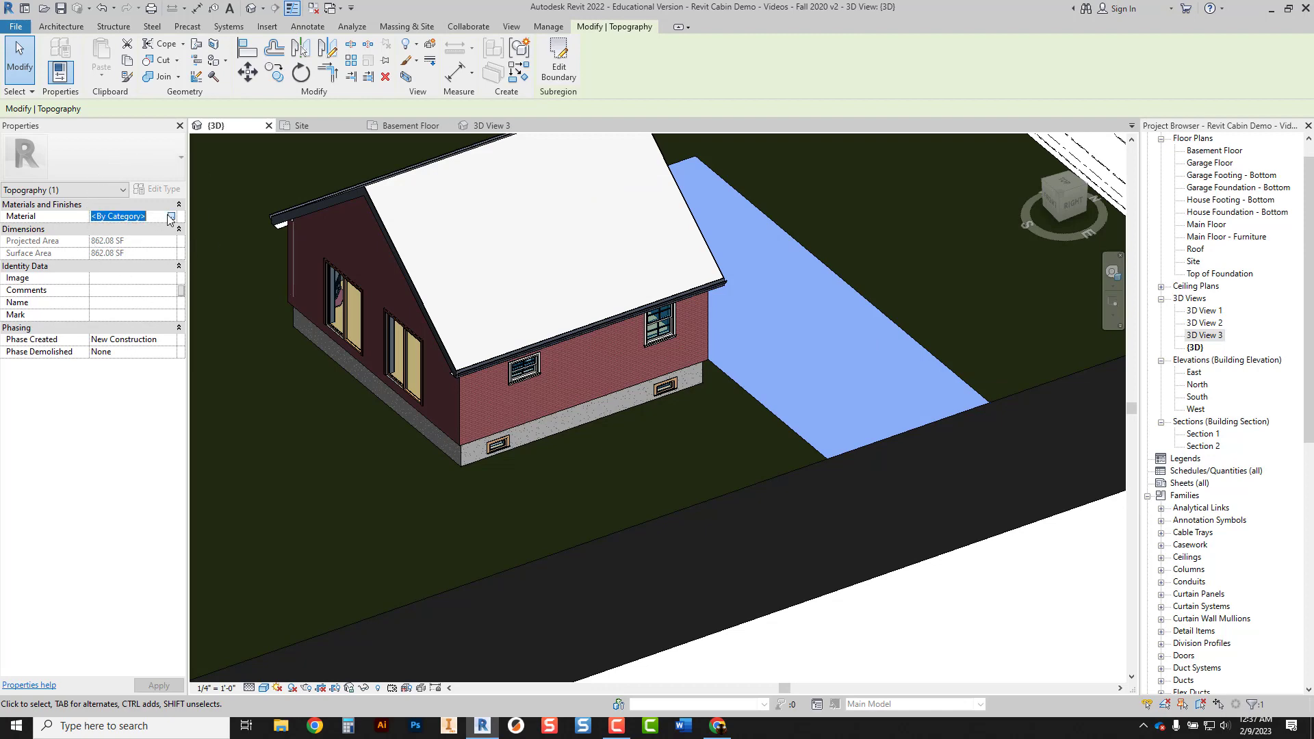
pyautogui.click(170, 216)
pyautogui.scroll(-2, 214, 296)
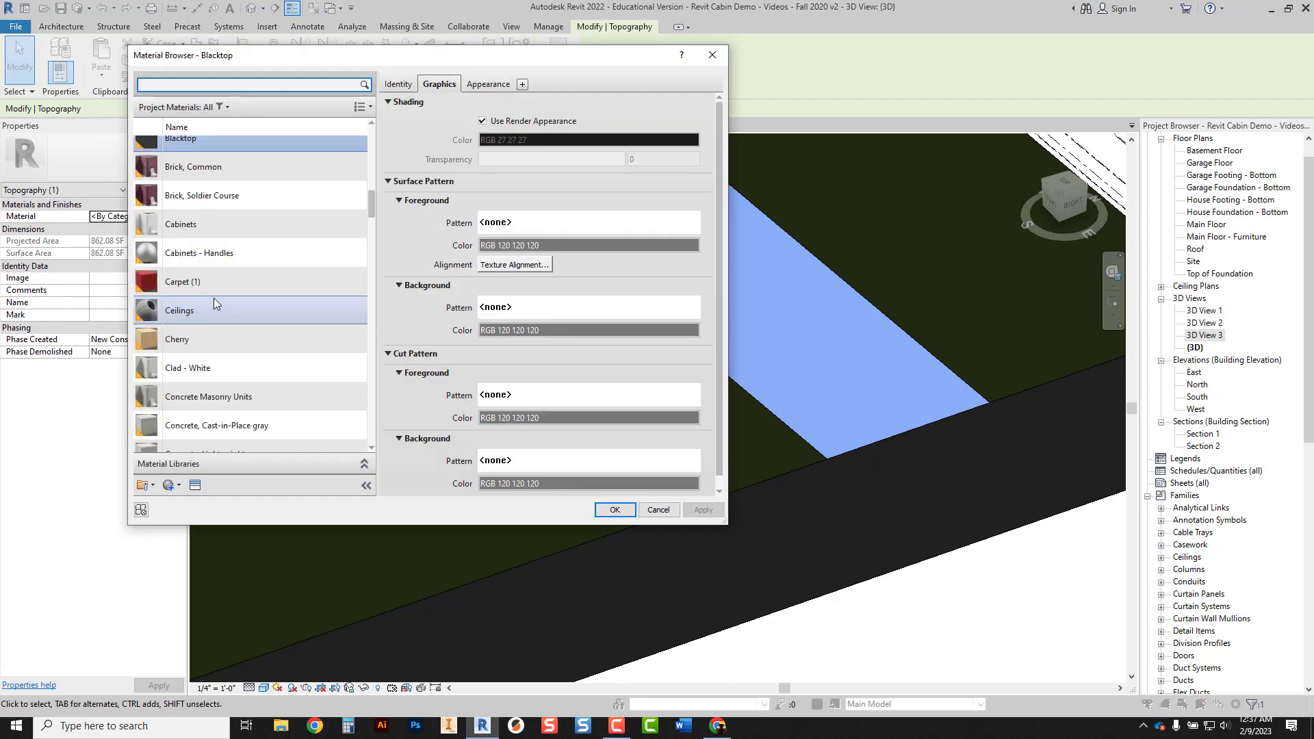
pyautogui.scroll(-1, 213, 300)
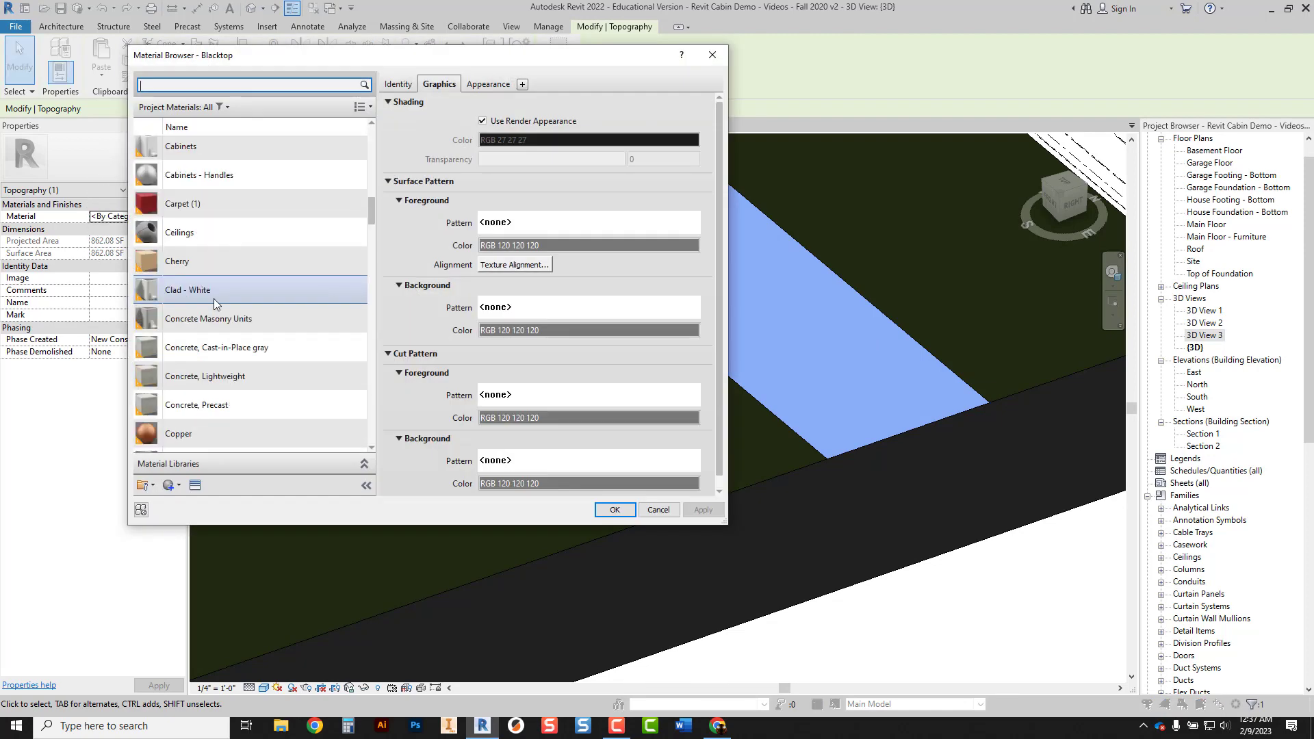
pyautogui.click(208, 351)
pyautogui.click(207, 349)
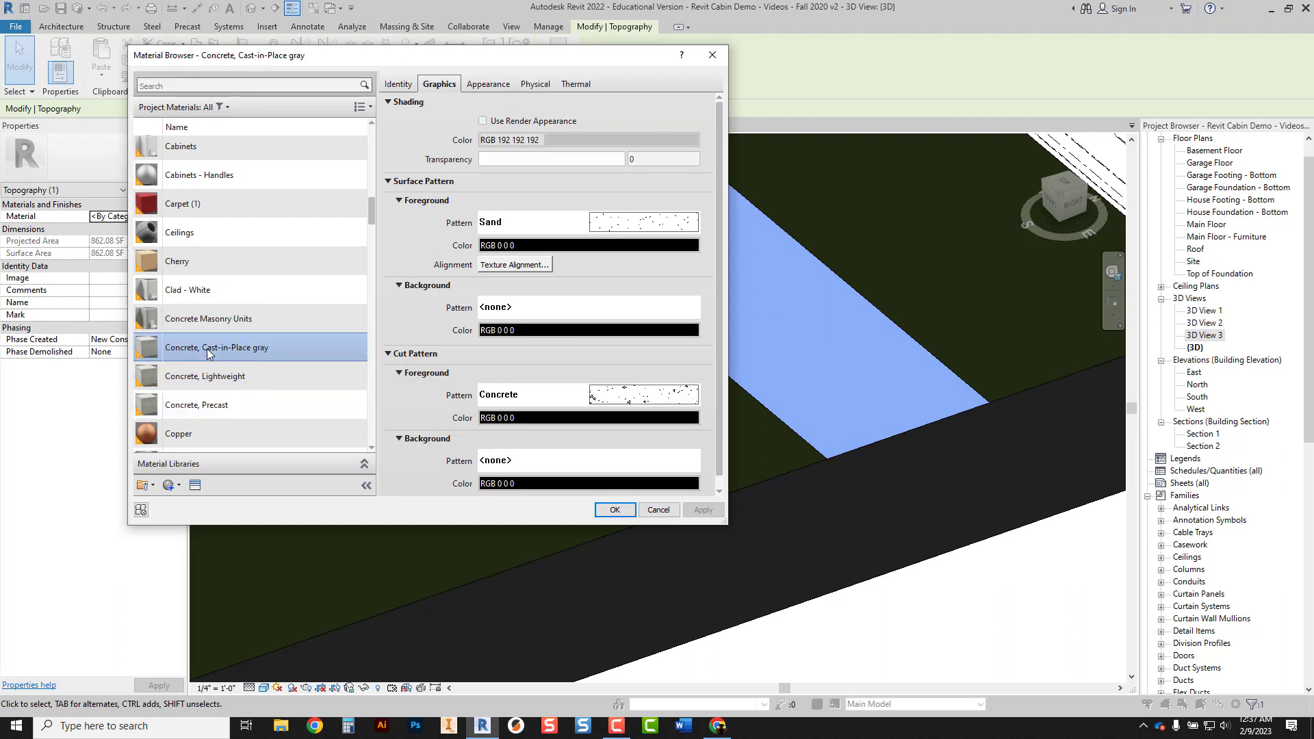
# Compare the appearances of Concrete, Lightweight and Concrete, Cast-in-Place gray, and assign the Cast-in-Place gray material to the subregion.
pyautogui.click(207, 349)
pyautogui.click(207, 349)
pyautogui.click(219, 376)
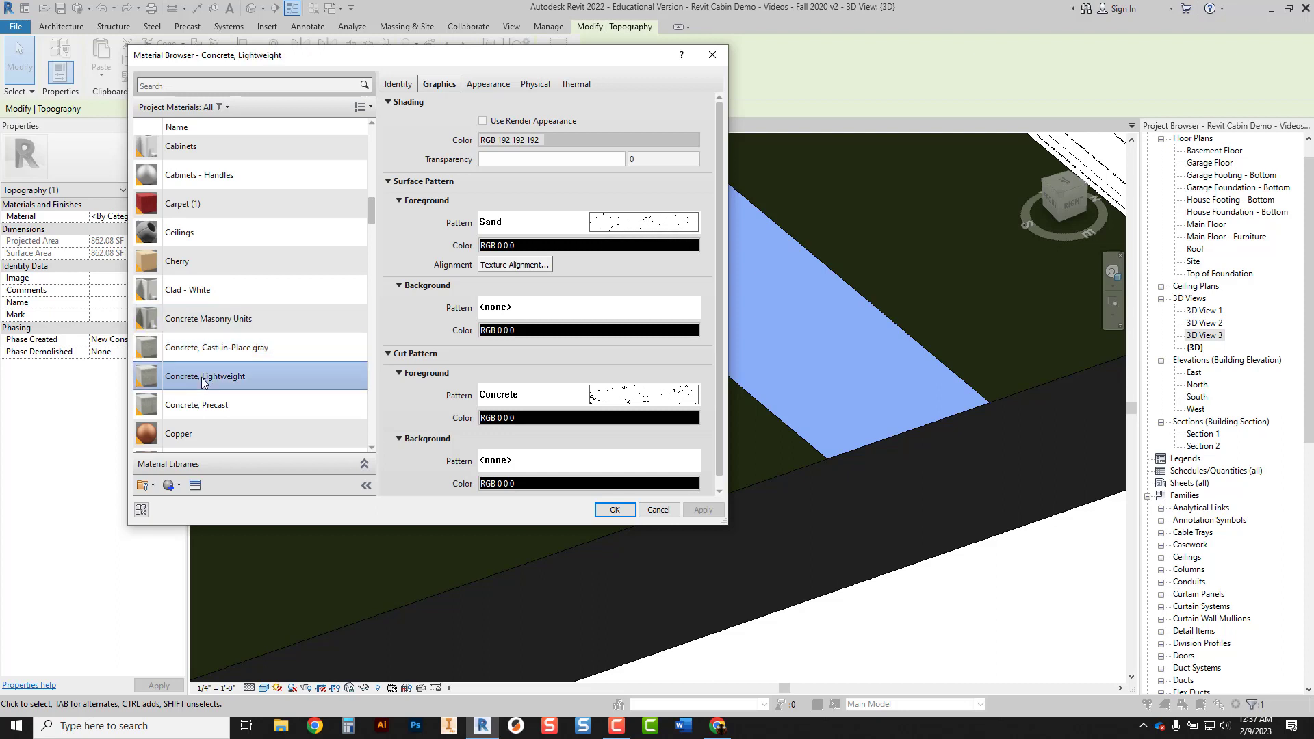
pyautogui.click(204, 353)
pyautogui.click(494, 86)
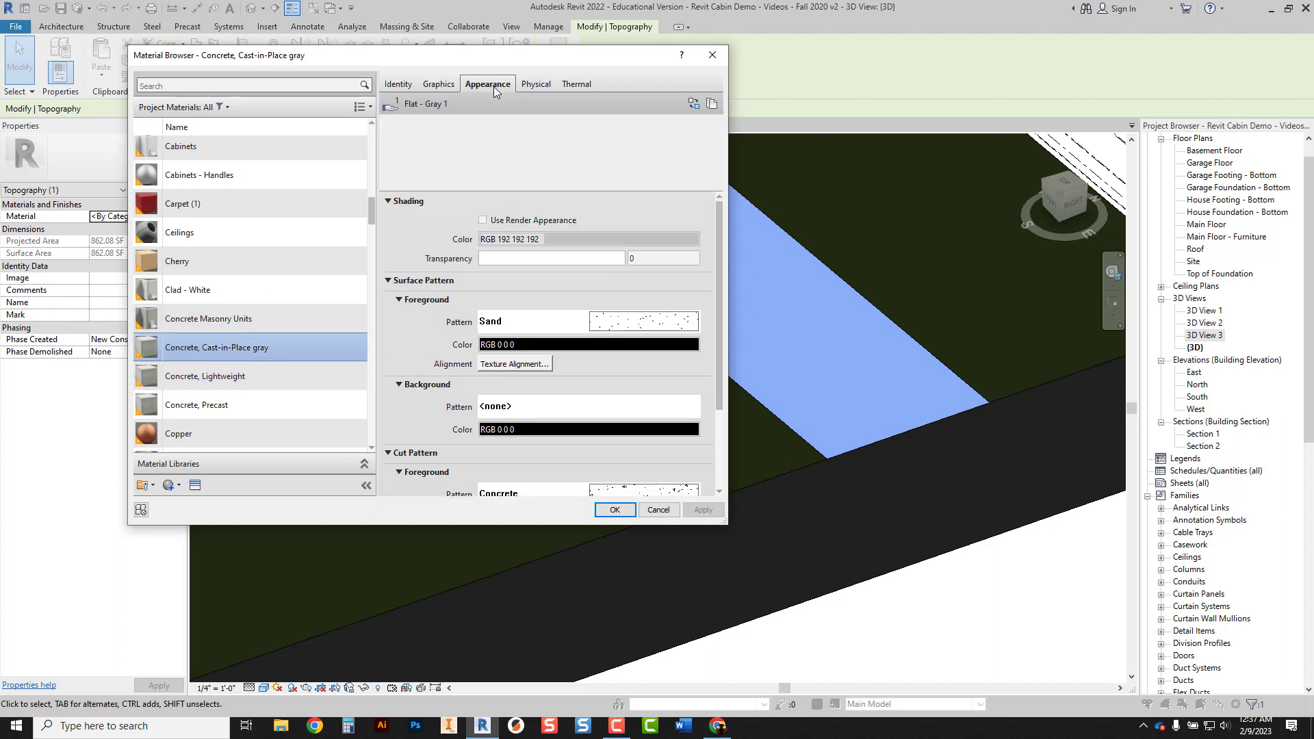
pyautogui.click(215, 378)
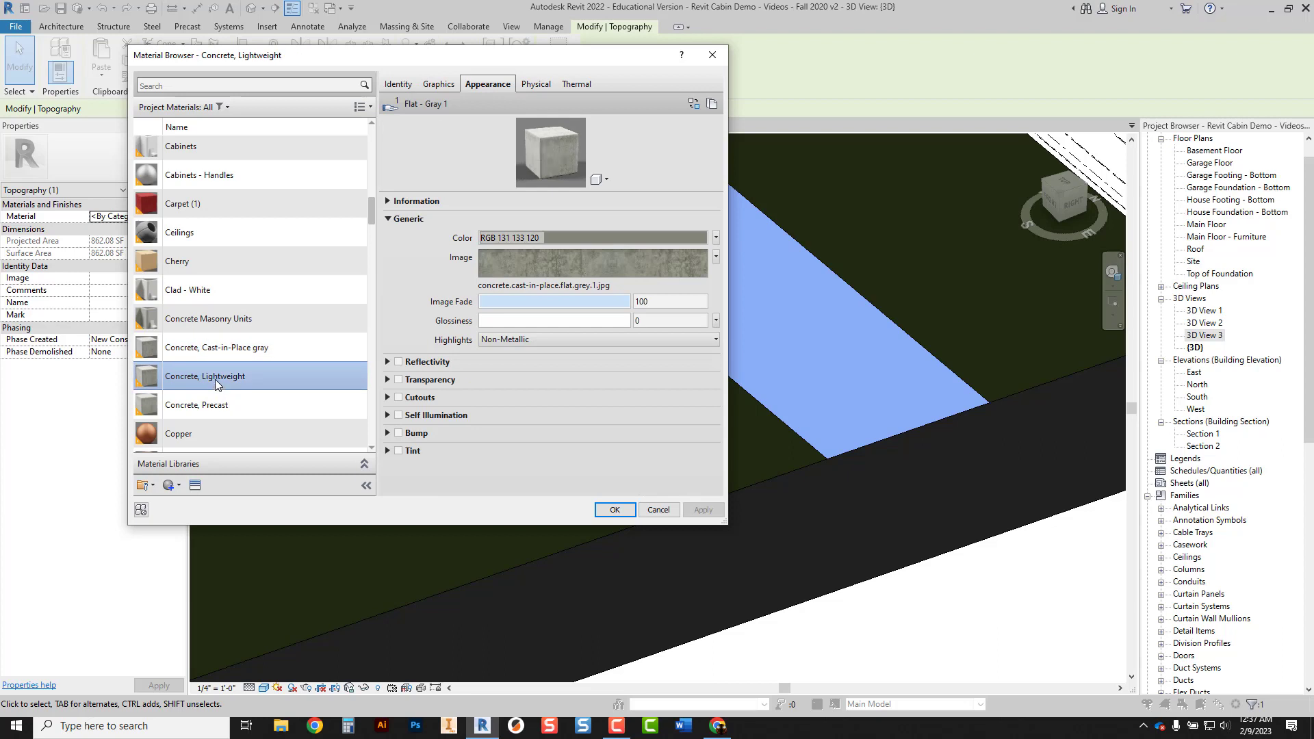
pyautogui.click(216, 352)
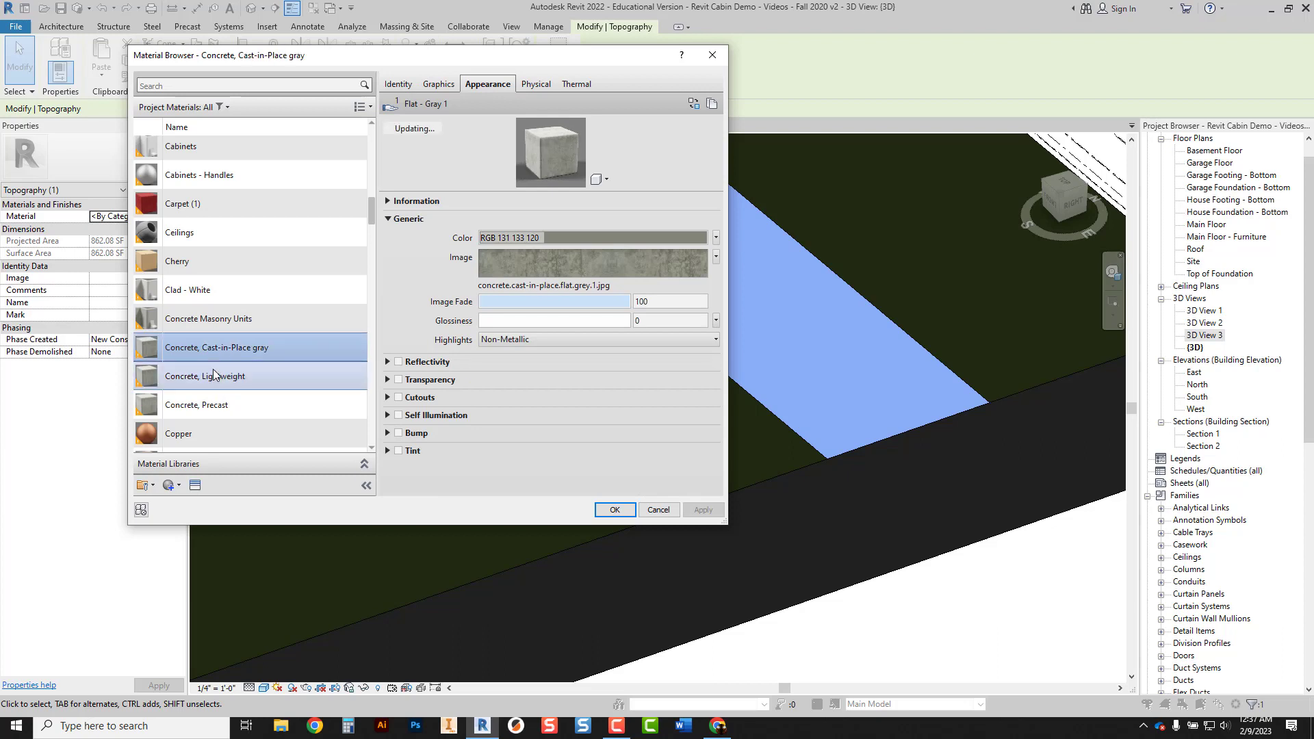
pyautogui.click(212, 375)
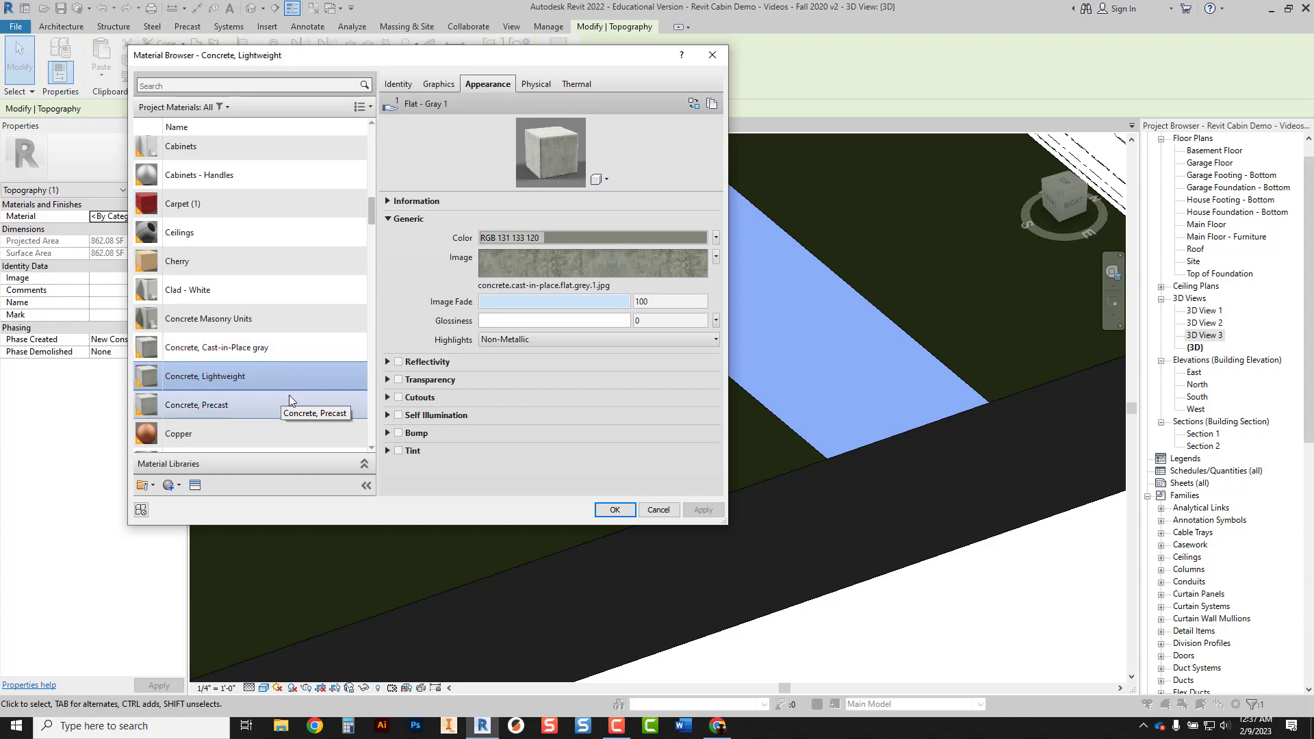
pyautogui.click(215, 349)
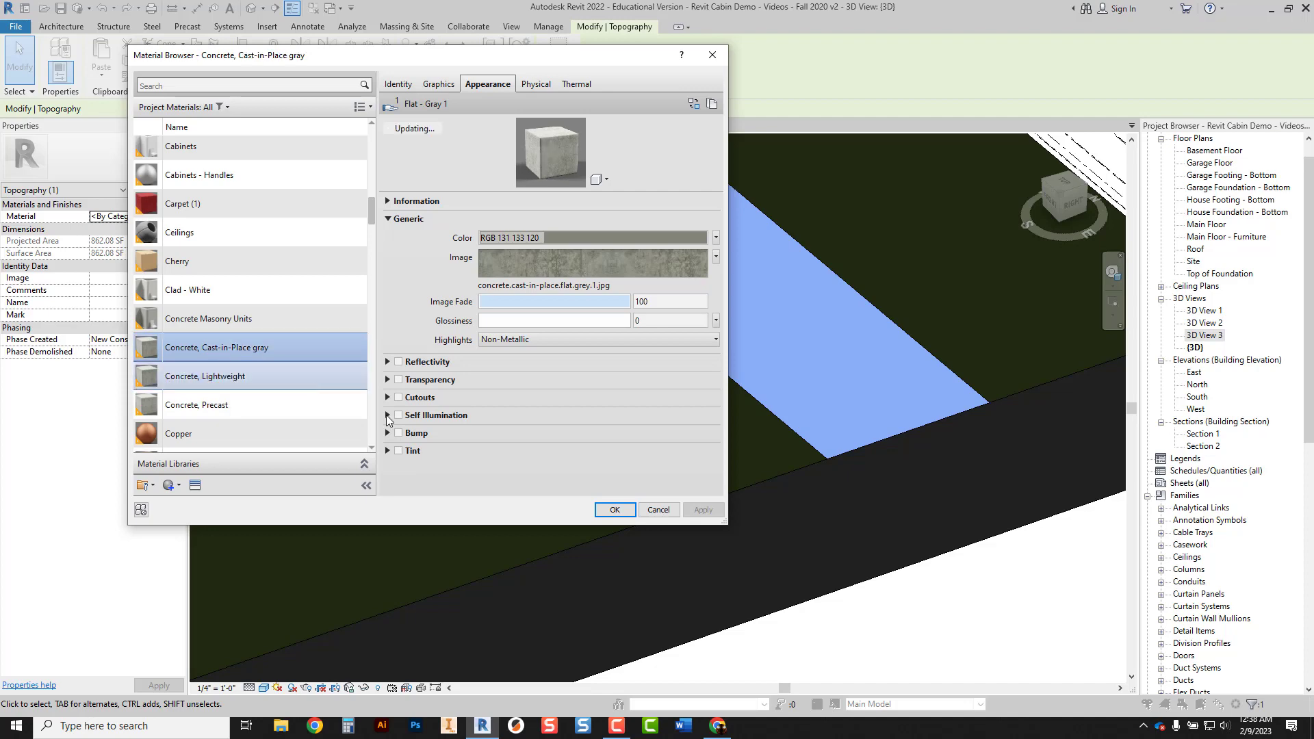
pyautogui.click(611, 510)
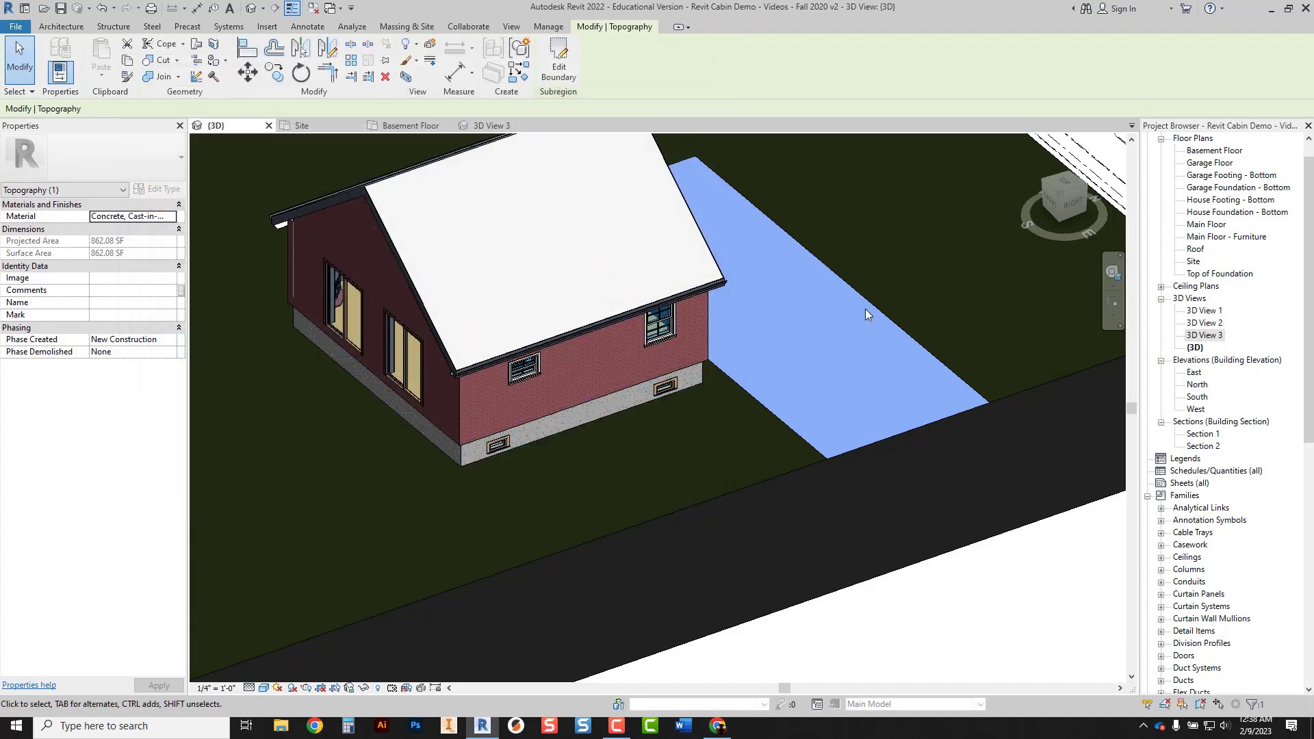
pyautogui.press('Escape')
# Set the shading of the subregion's Concrete, Cast-in-Place gray material to use its render appearance.
pyautogui.keyDown('shift'); pyautogui.moveTo(900, 310); pyautogui.dragTo(692, 449, button='middle'); pyautogui.keyUp('shift')
pyautogui.scroll(3, 643, 446)
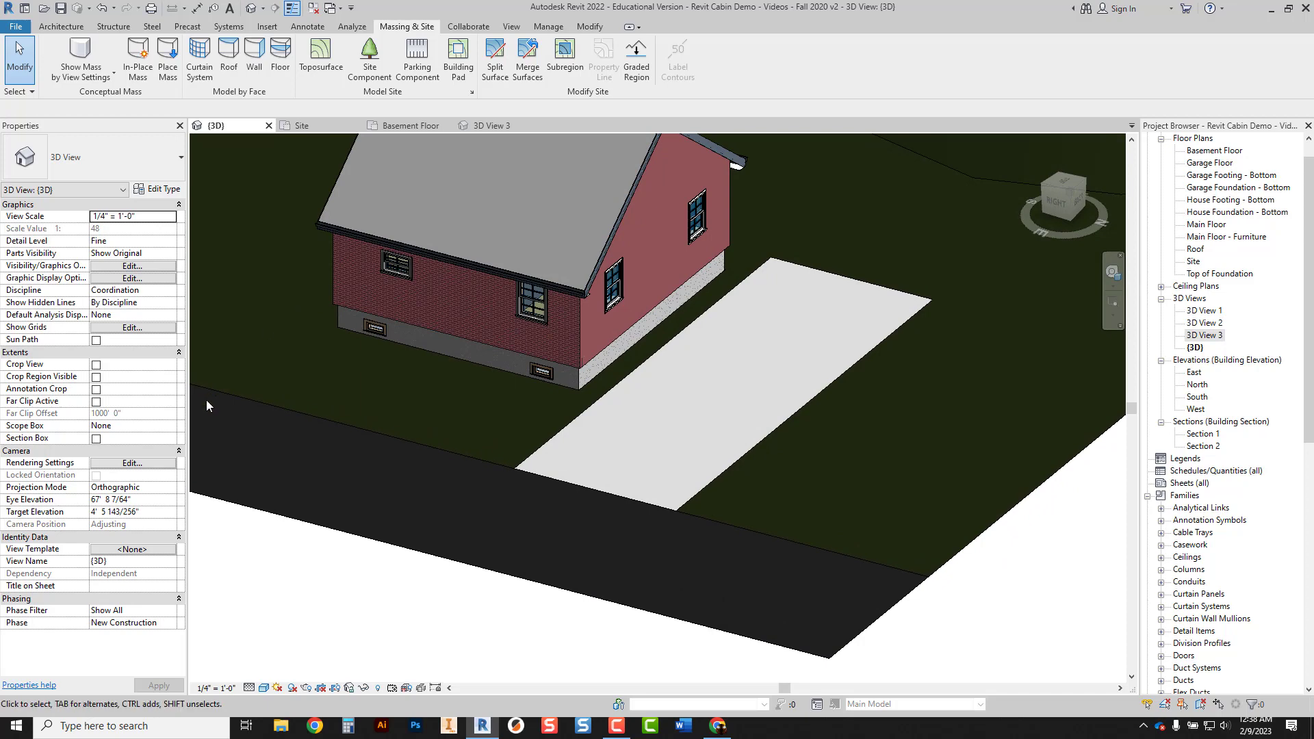
pyautogui.click(544, 453)
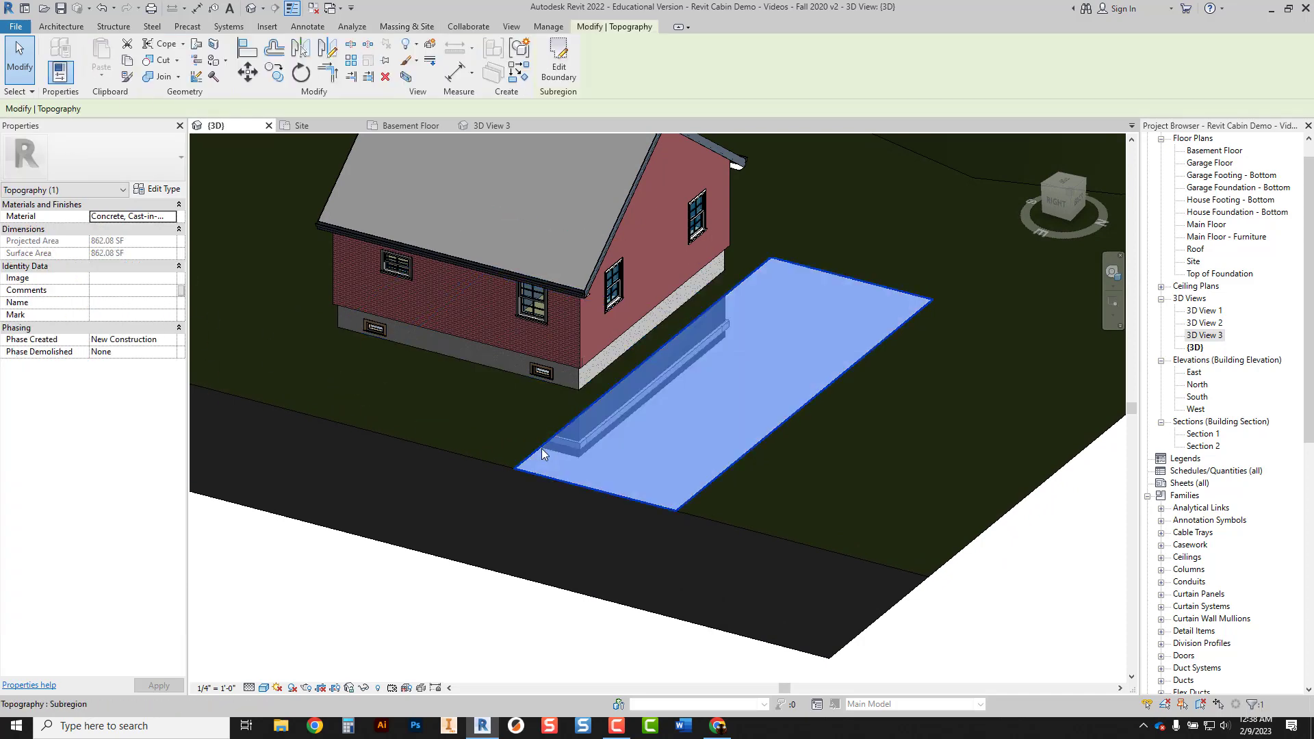
pyautogui.click(159, 219)
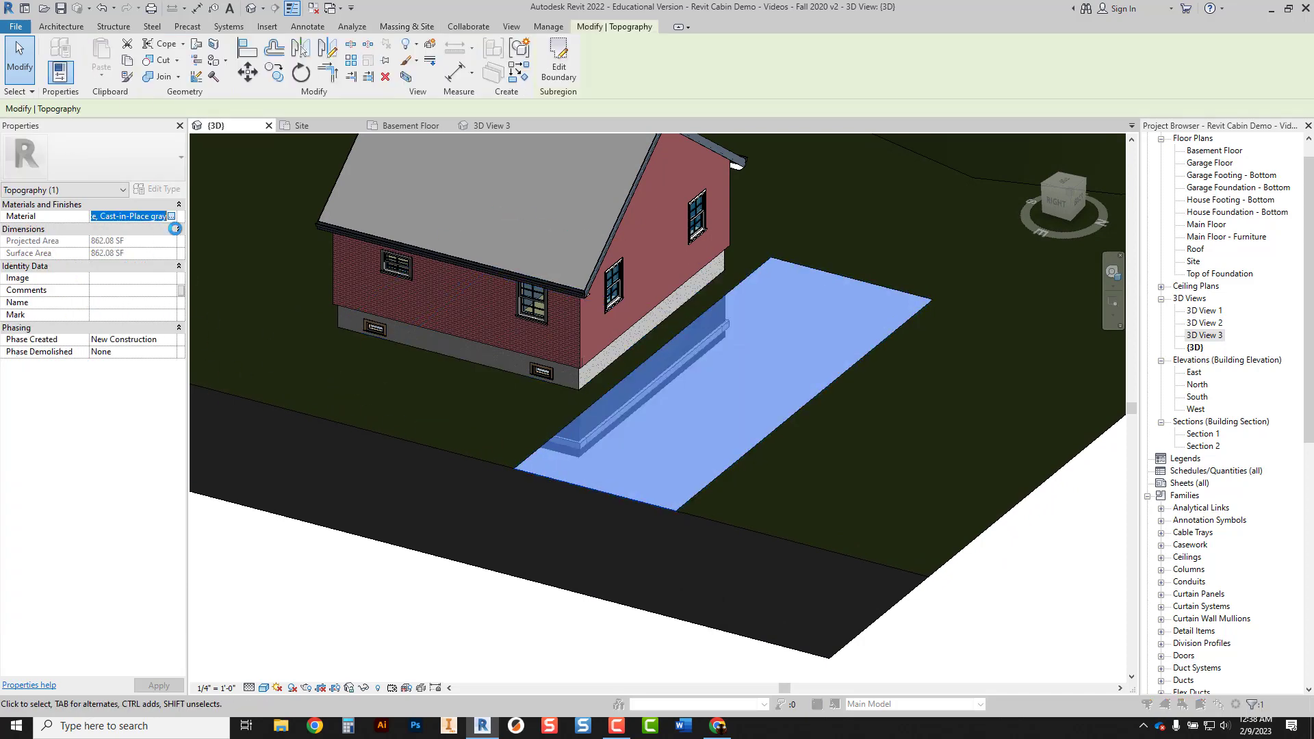
pyautogui.click(172, 216)
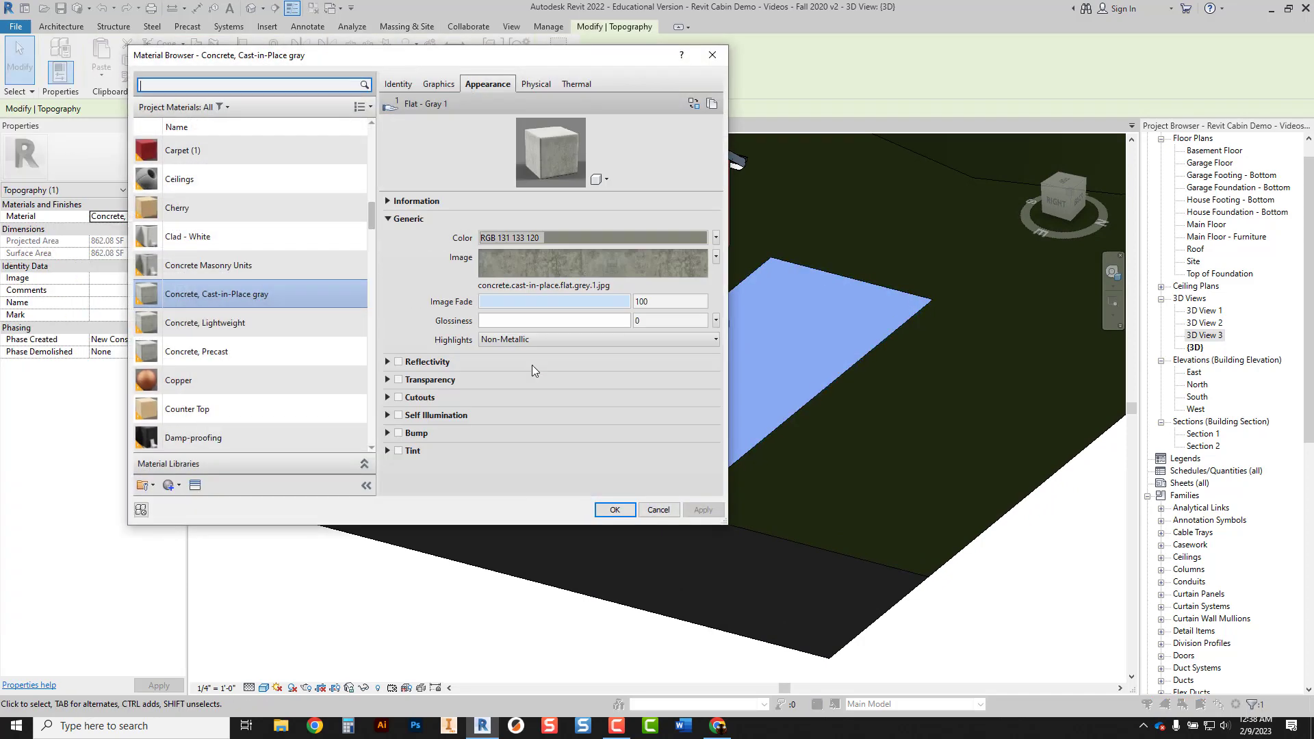
pyautogui.click(443, 86)
pyautogui.click(483, 121)
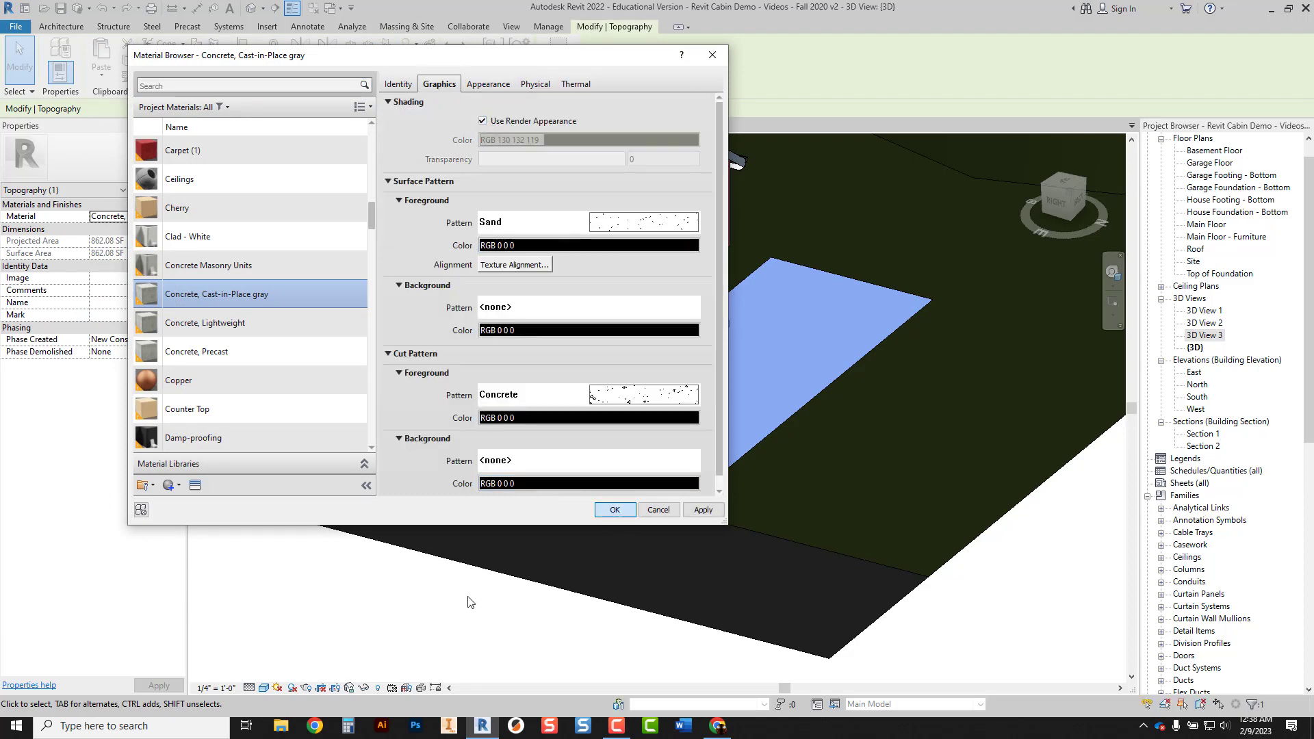
pyautogui.click(615, 510)
pyautogui.click(412, 607)
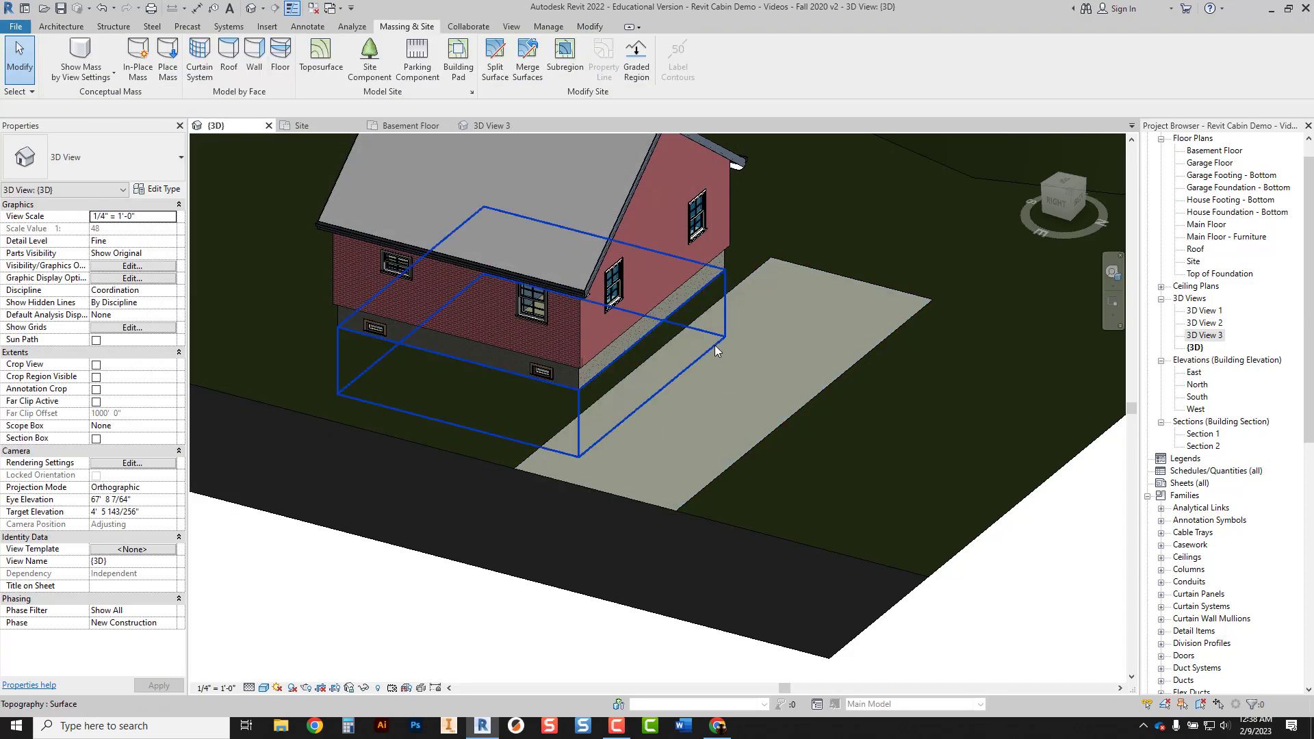
# Edit the boundary of the concrete subregion north of the cabin and move its west edge outward, past the cabin's west side.
pyautogui.keyDown('shift'); pyautogui.moveTo(716, 322); pyautogui.dragTo(511, 328, button='middle'); pyautogui.keyUp('shift')
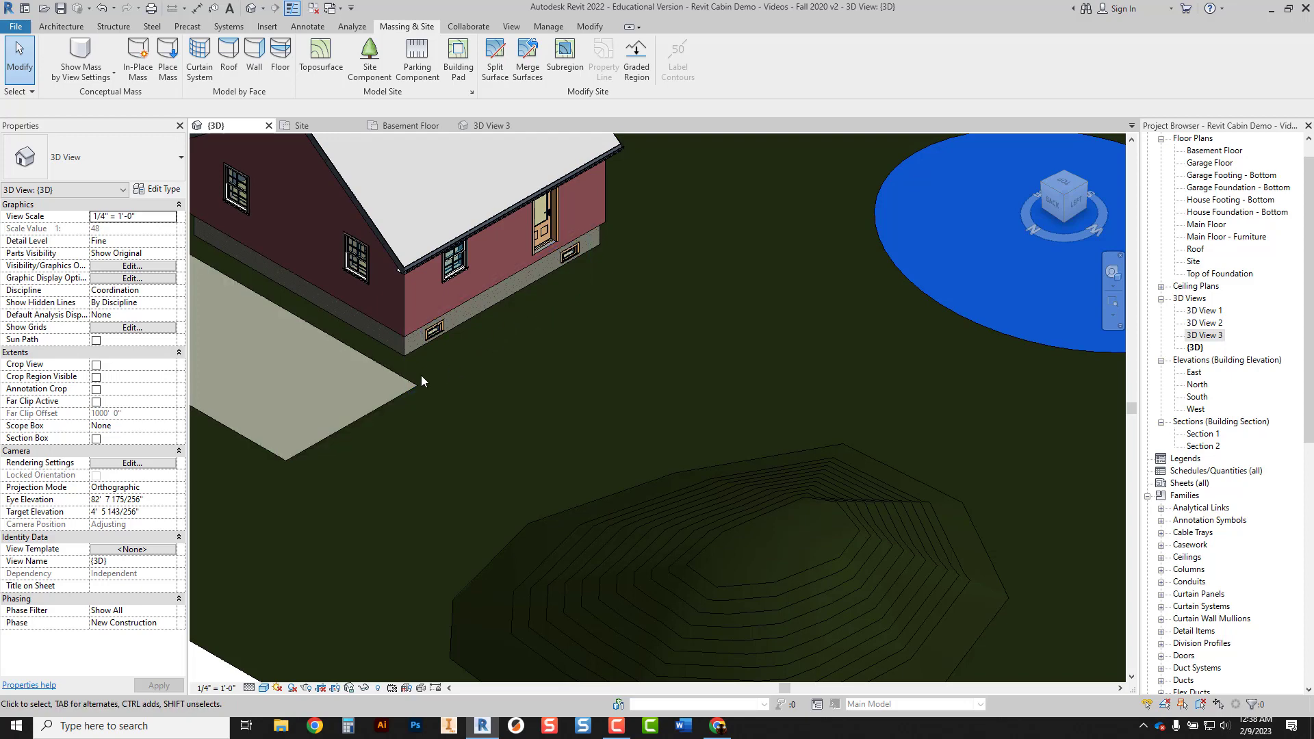
pyautogui.click(373, 414)
pyautogui.click(558, 63)
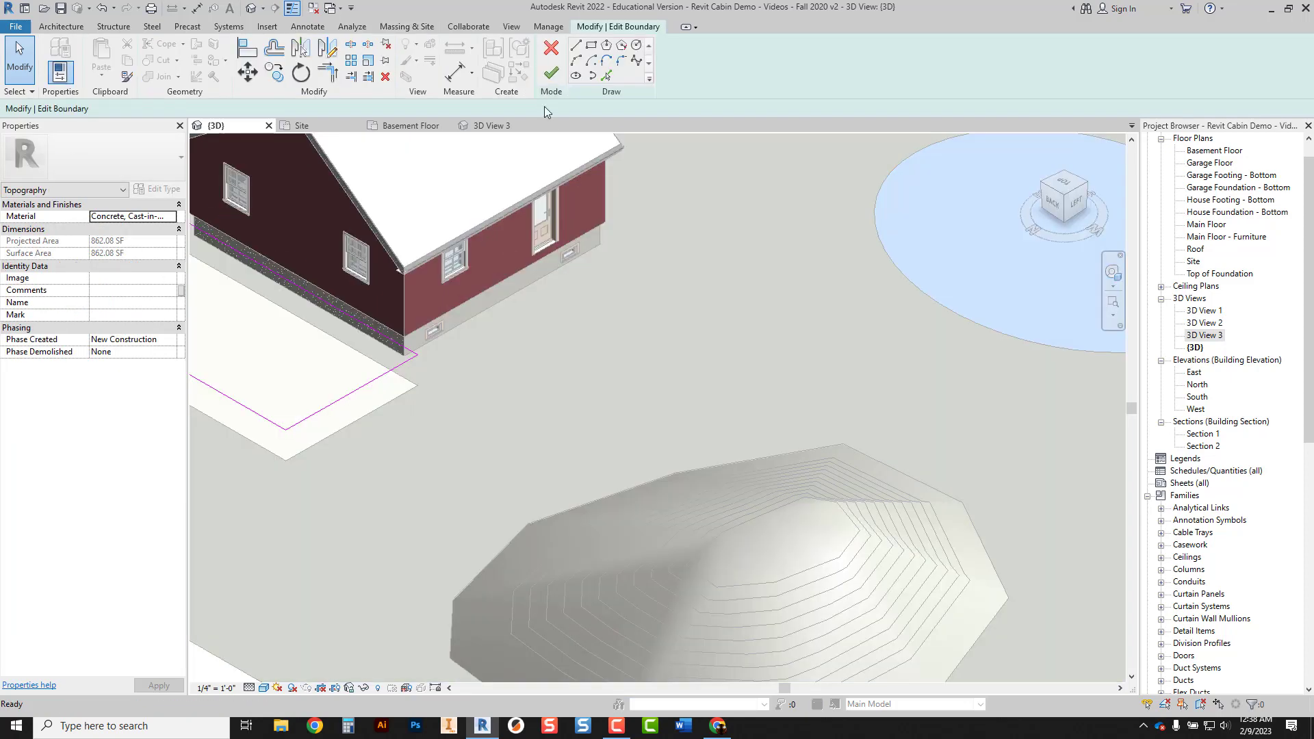
pyautogui.click(1062, 184)
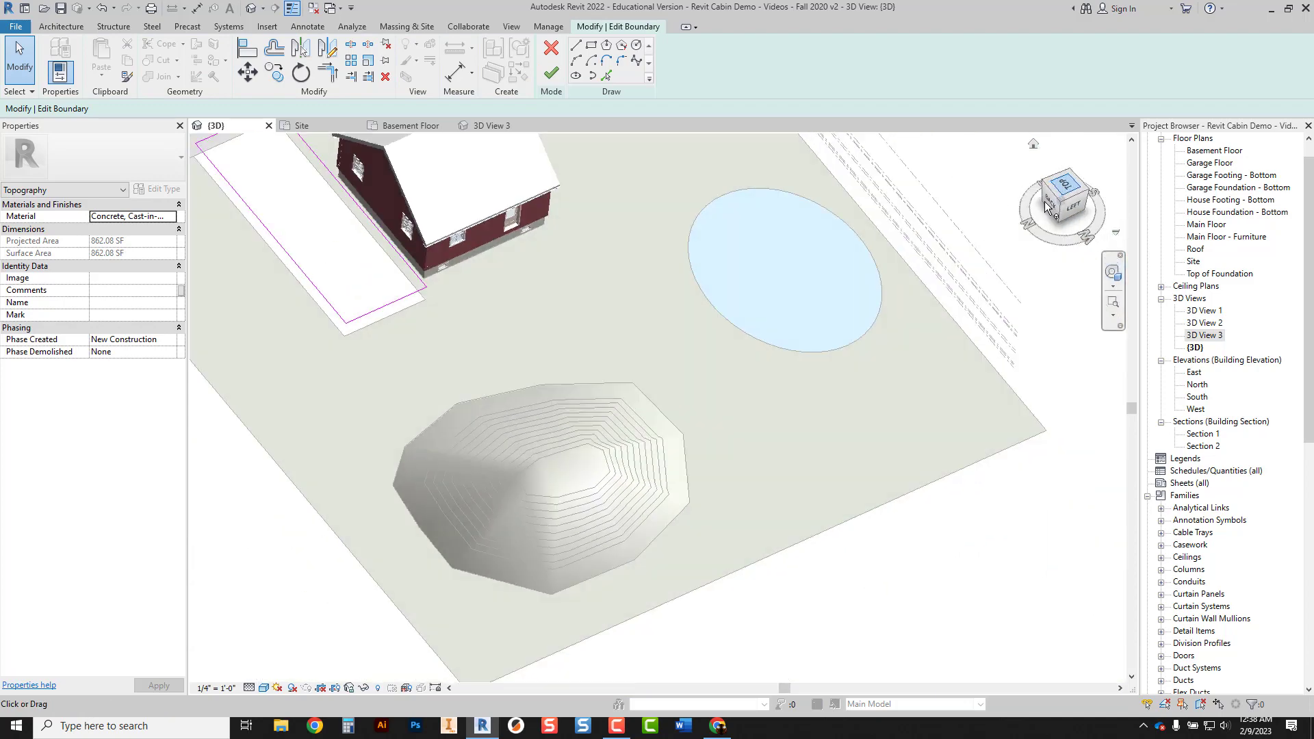
pyautogui.scroll(5, 643, 446)
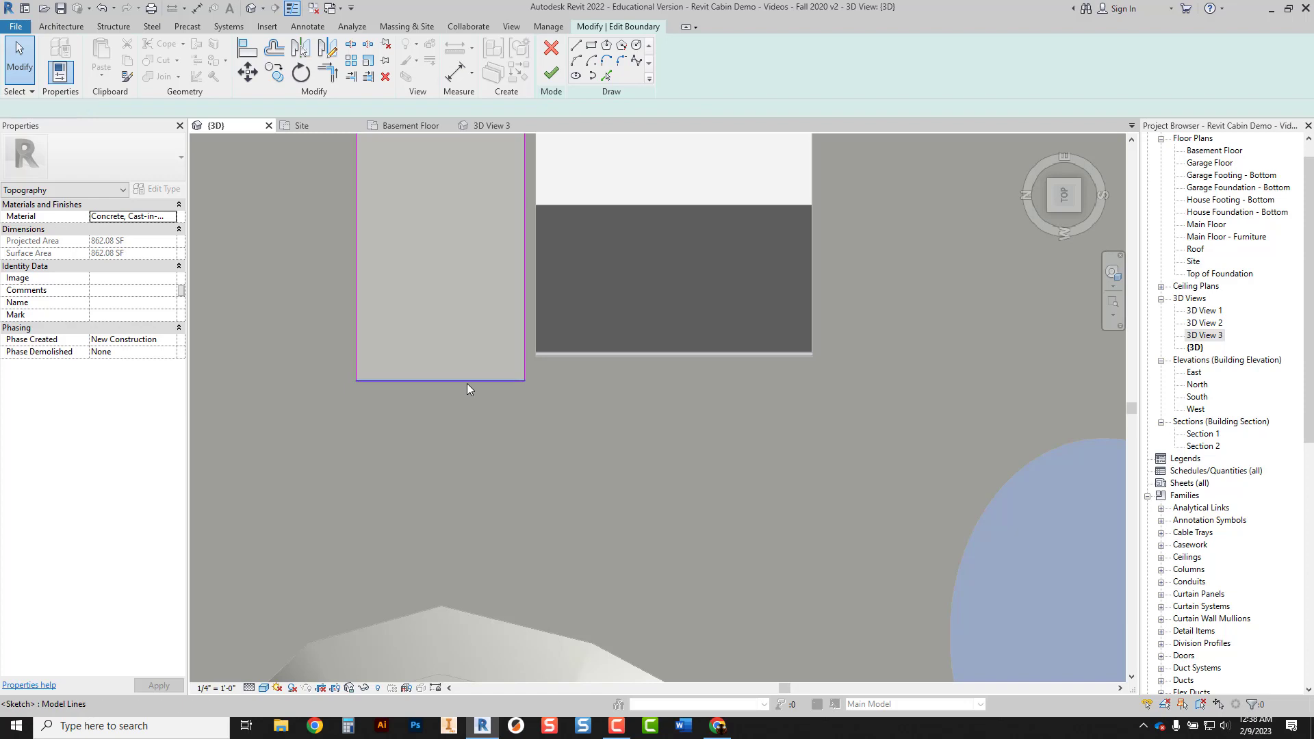
pyautogui.moveTo(467, 381); pyautogui.dragTo(460, 414)
pyautogui.click(589, 406)
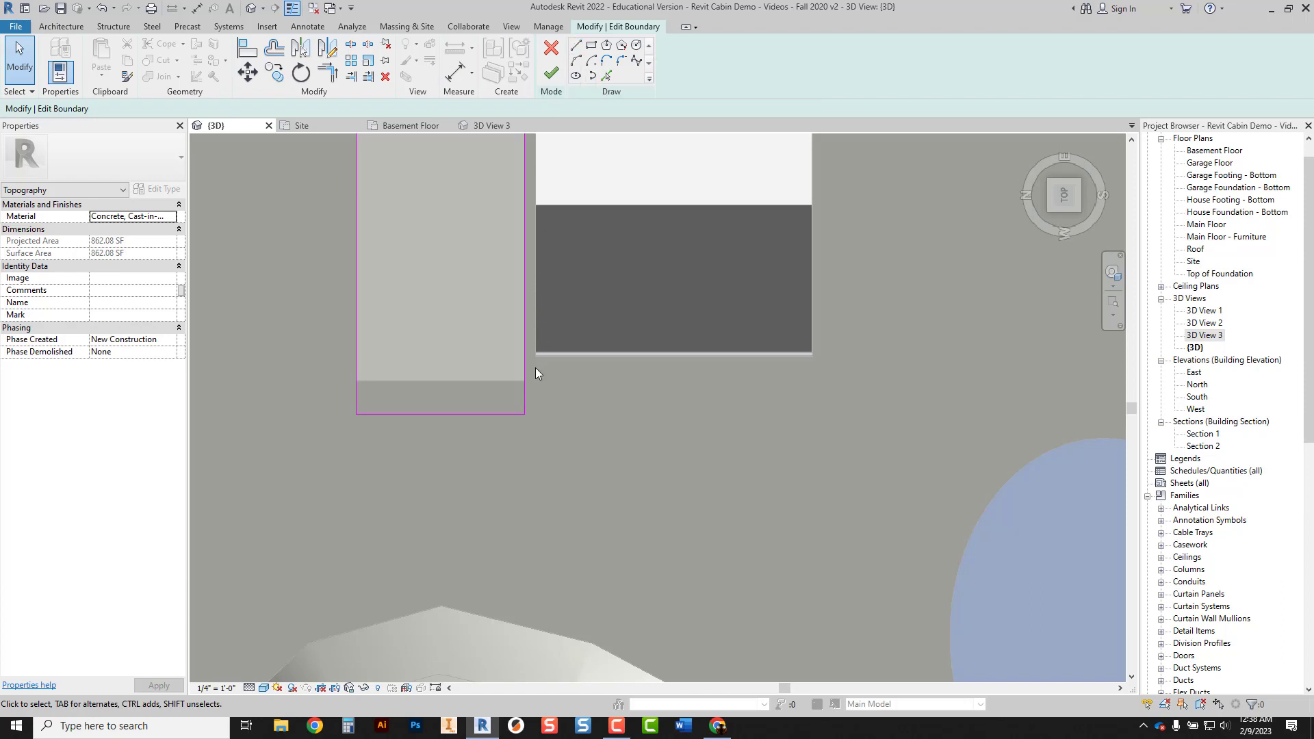
# Extend the subregion's west boundary line southward alongside the cabin to a length of 42' 6".
pyautogui.click(511, 415)
pyautogui.moveTo(523, 417); pyautogui.dragTo(764, 414)
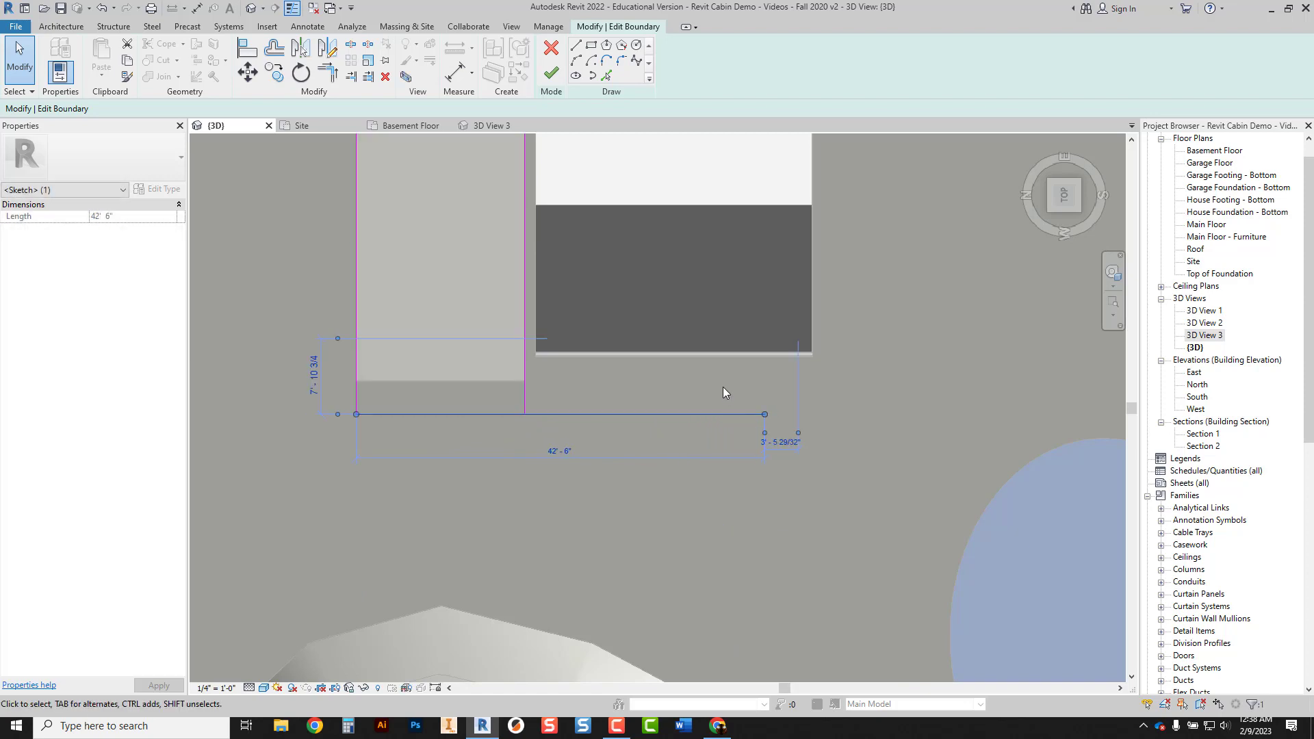
pyautogui.click(723, 387)
# Draw the south end and east edge of a walkway about 5' 3" wide along the cabin's west side, running back to the driveway.
pyautogui.click(575, 45)
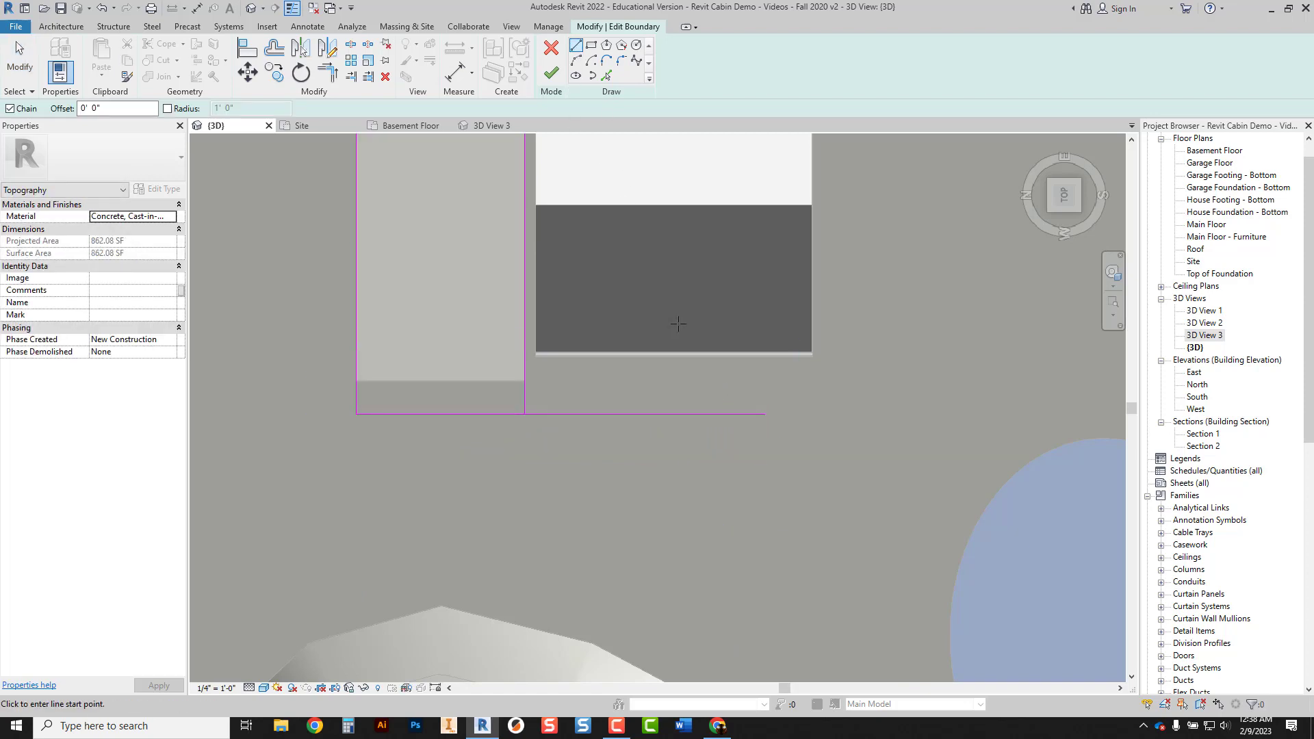
pyautogui.click(763, 414)
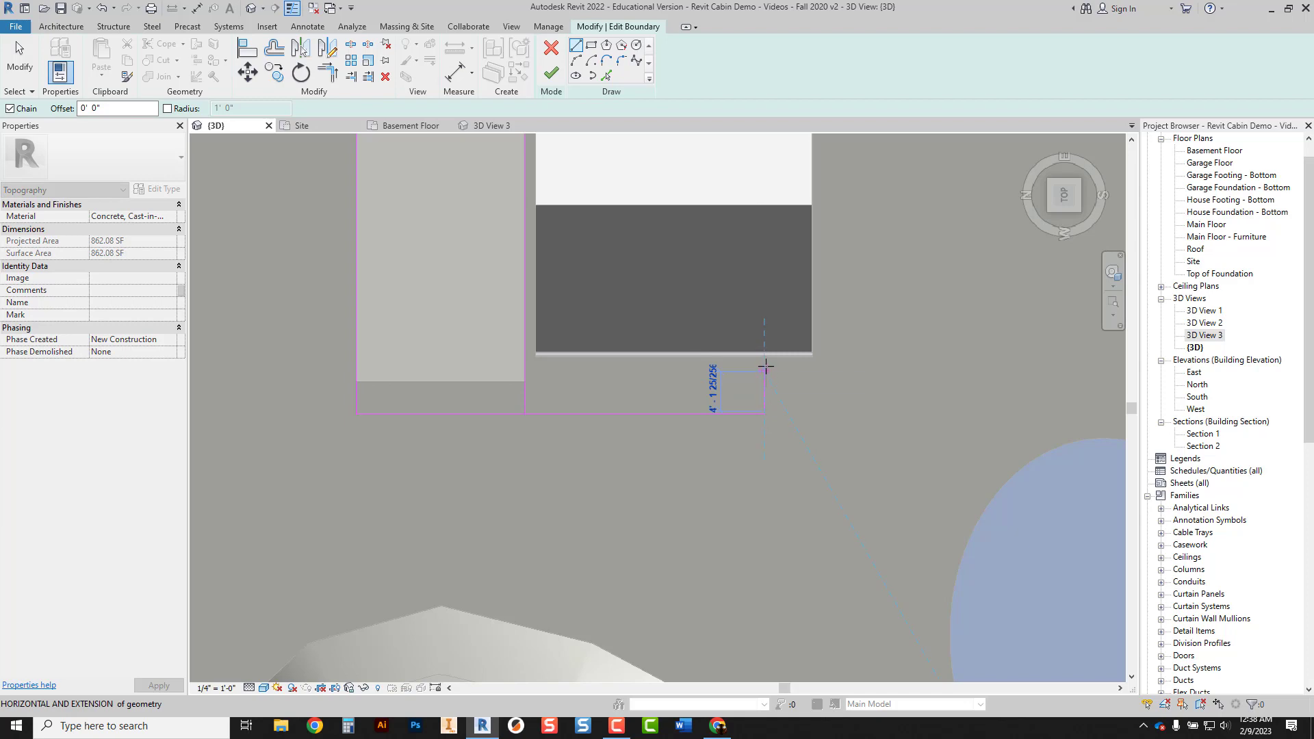
pyautogui.scroll(2, 765, 363)
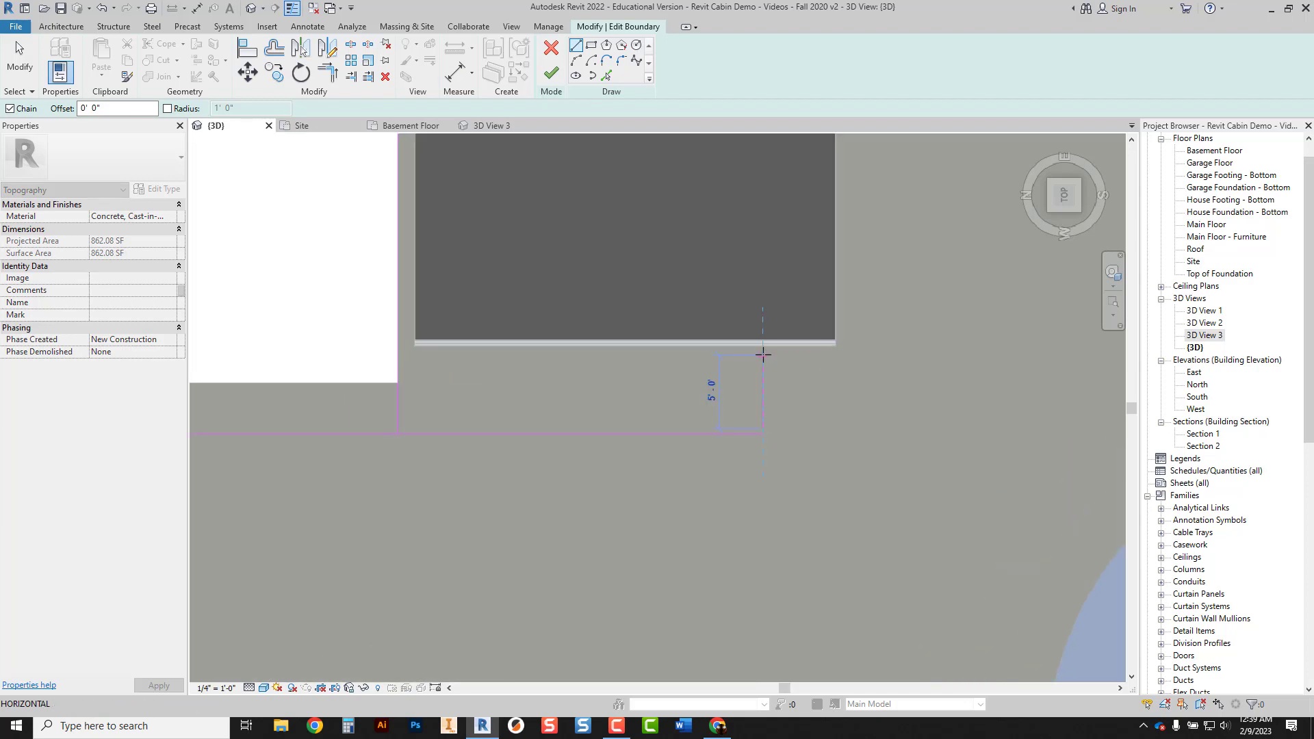
pyautogui.scroll(2, 763, 360)
pyautogui.click(763, 360)
pyautogui.scroll(-2, 763, 357)
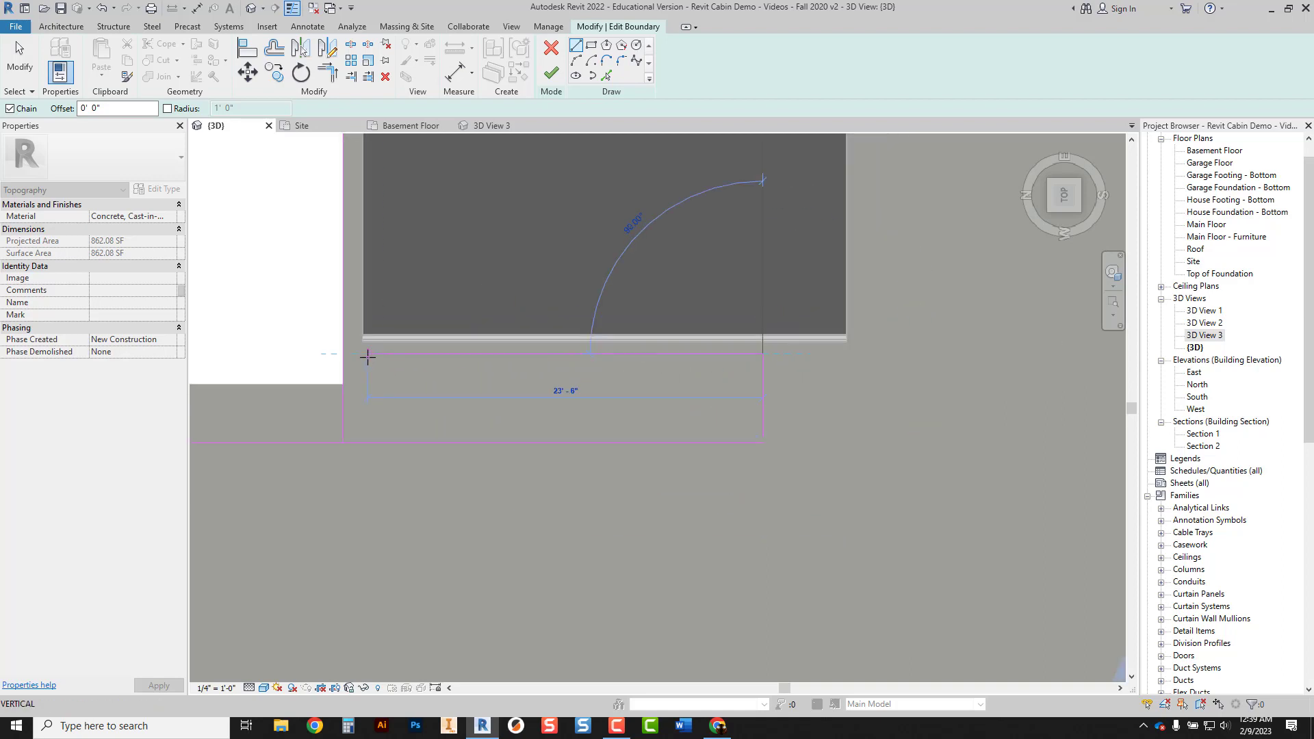
pyautogui.click(344, 353)
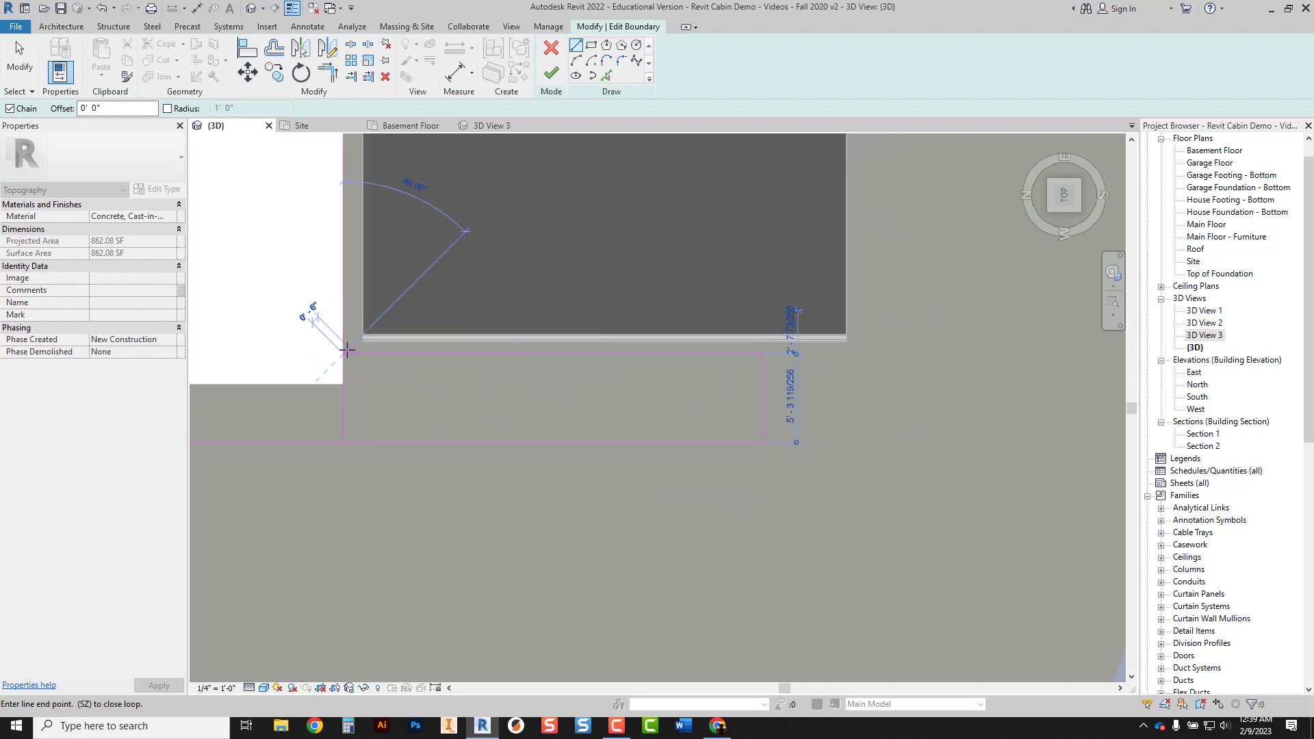
pyautogui.press('Escape')
pyautogui.moveTo(432, 413); pyautogui.dragTo(574, 403, button='middle')
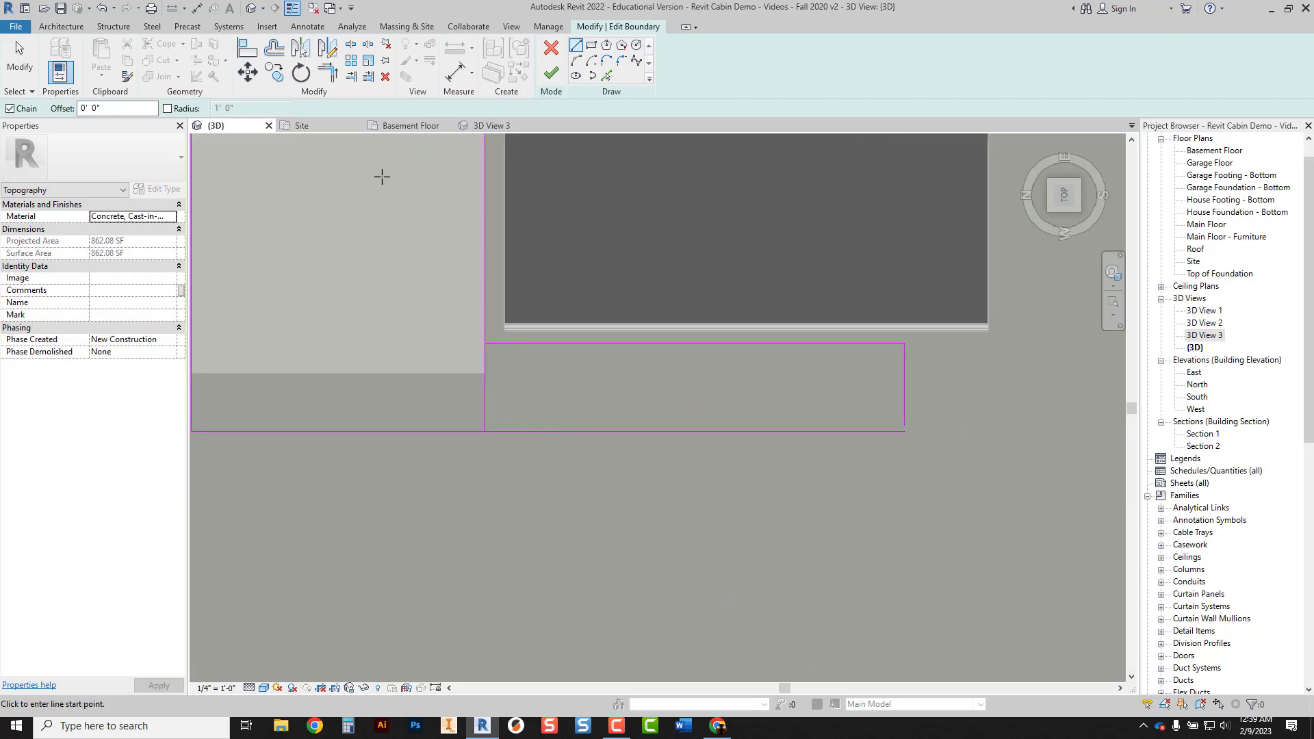
# Trim the driveway's south boundary line to a corner with the walkway's east edge, and try to finish the boundary.
pyautogui.click(326, 78)
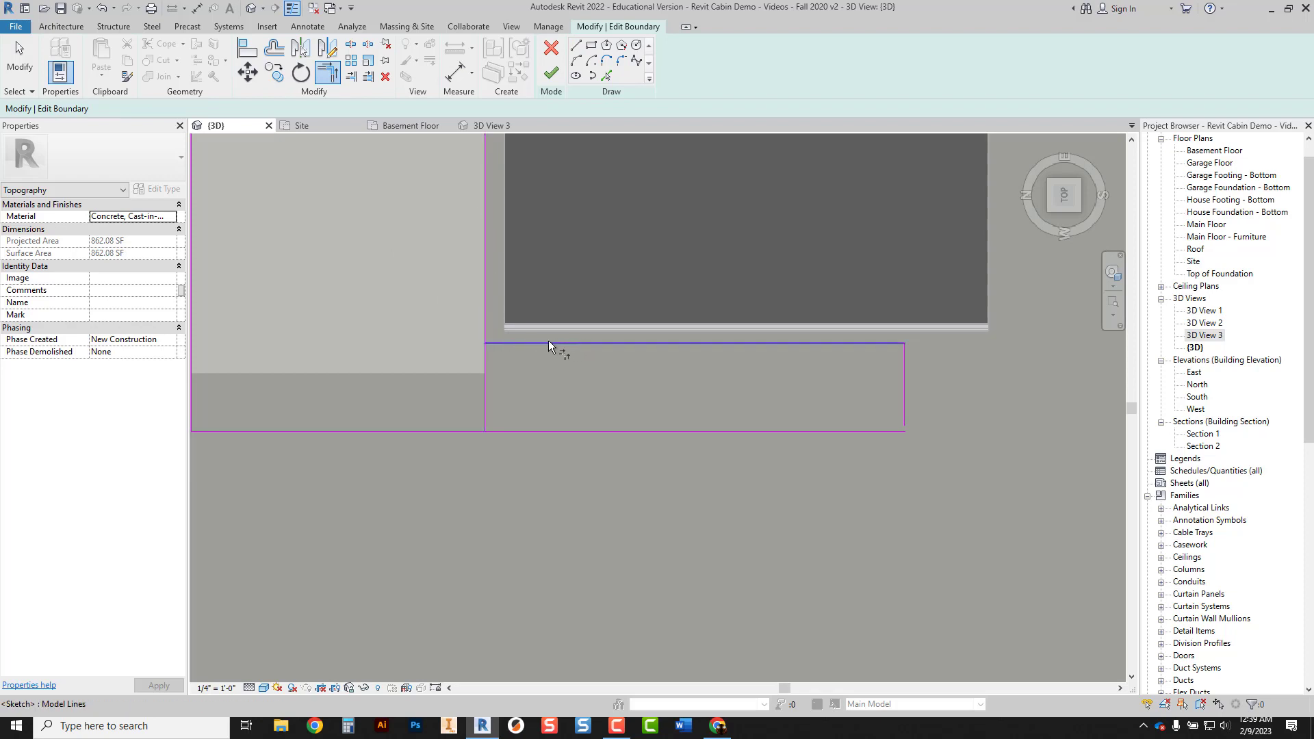
pyautogui.click(486, 293)
pyautogui.click(504, 342)
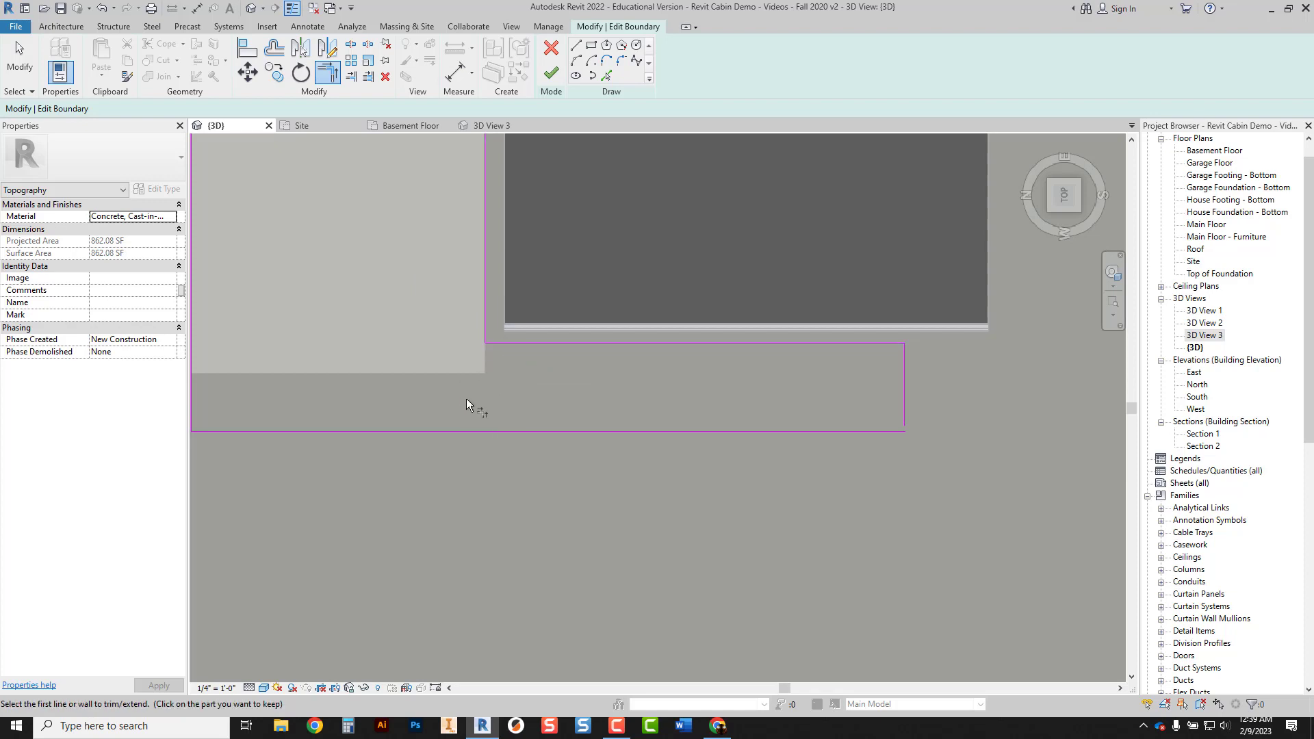
pyautogui.click(551, 72)
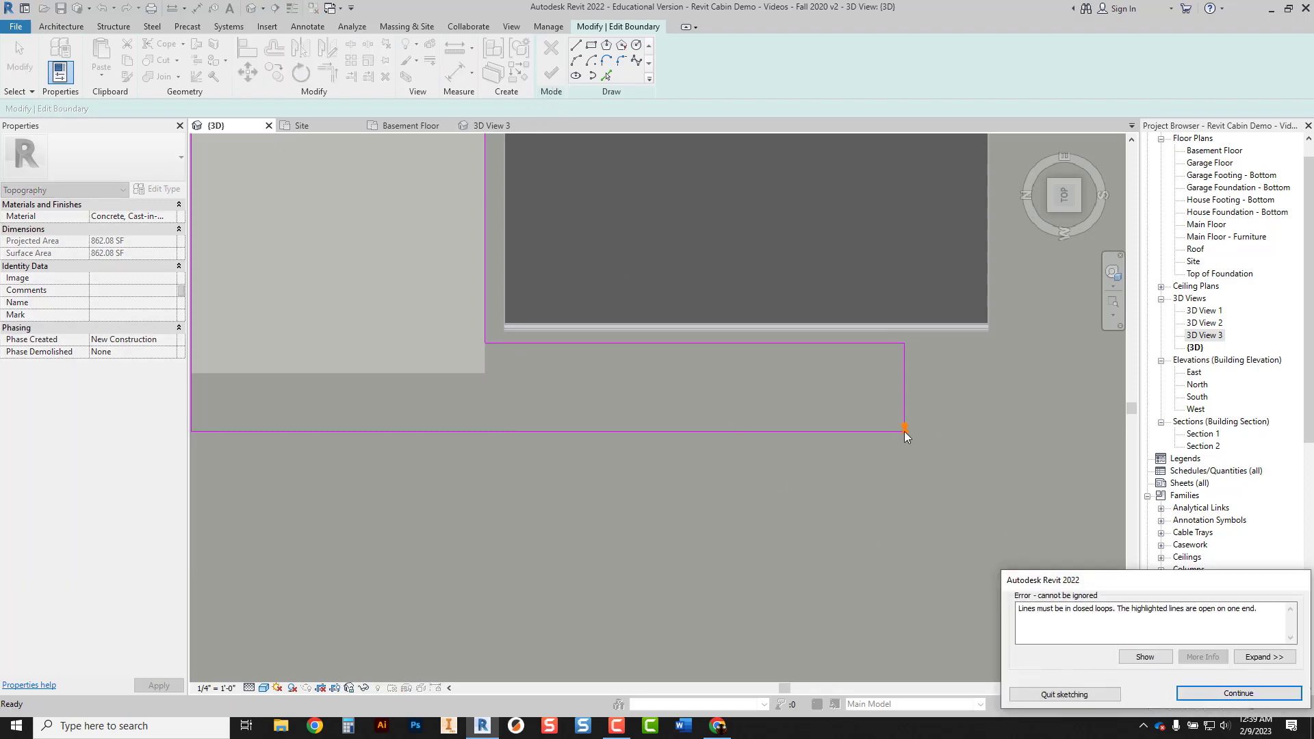
pyautogui.press('ctrl')
pyautogui.click(1238, 693)
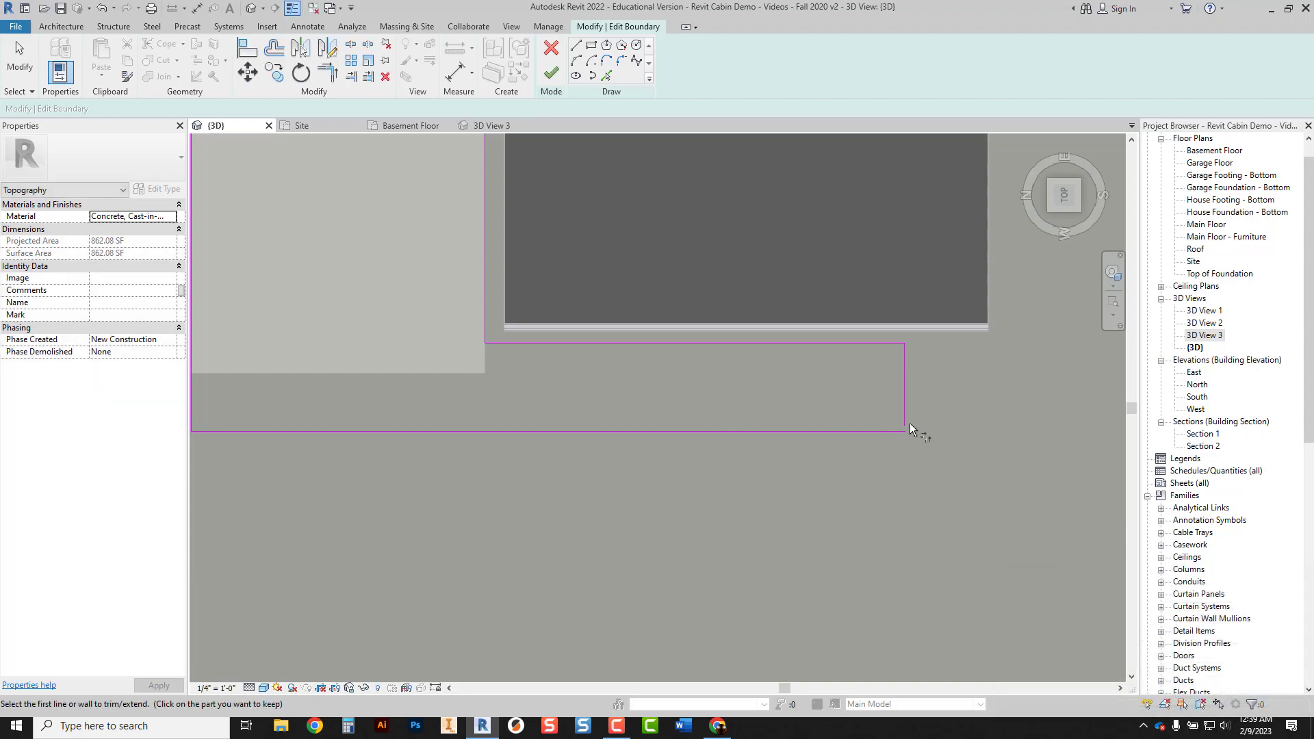
# Trim the open southwest corner of the walkway so its west and south lines meet, and finish the subregion boundary.
pyautogui.scroll(5, 905, 425)
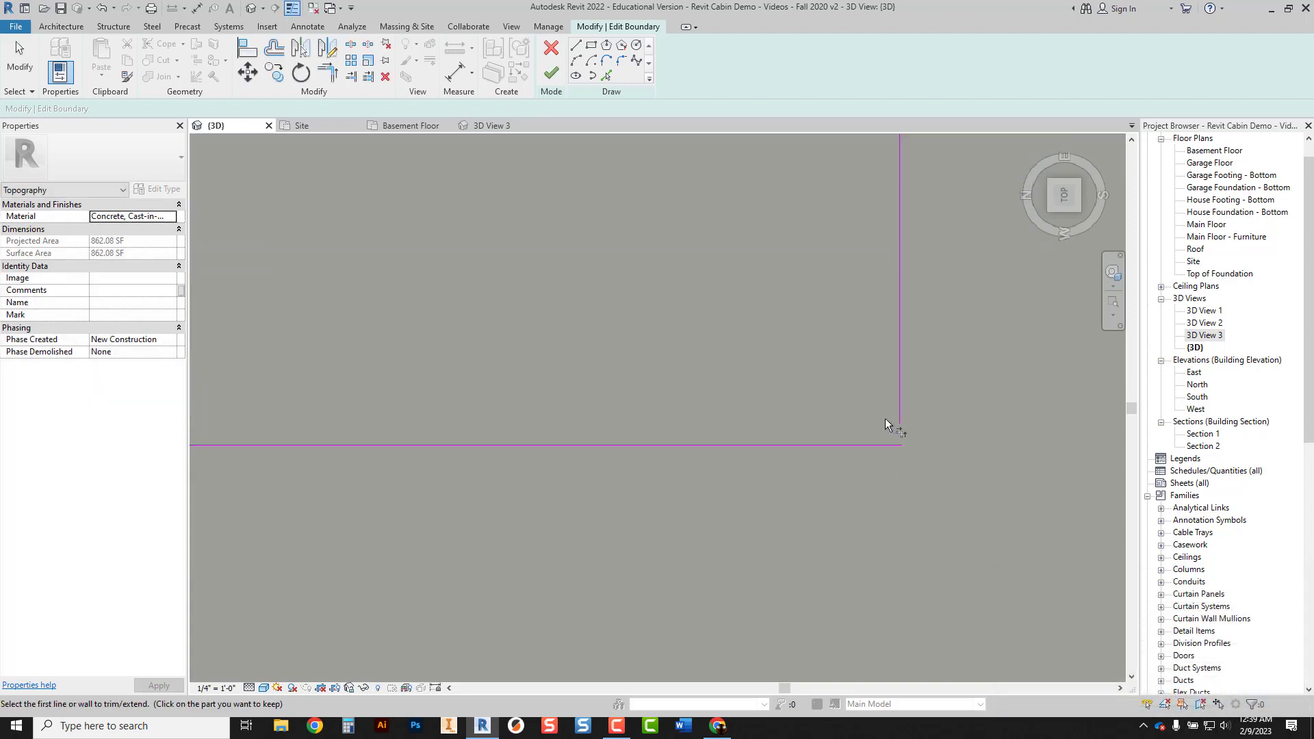
pyautogui.click(331, 77)
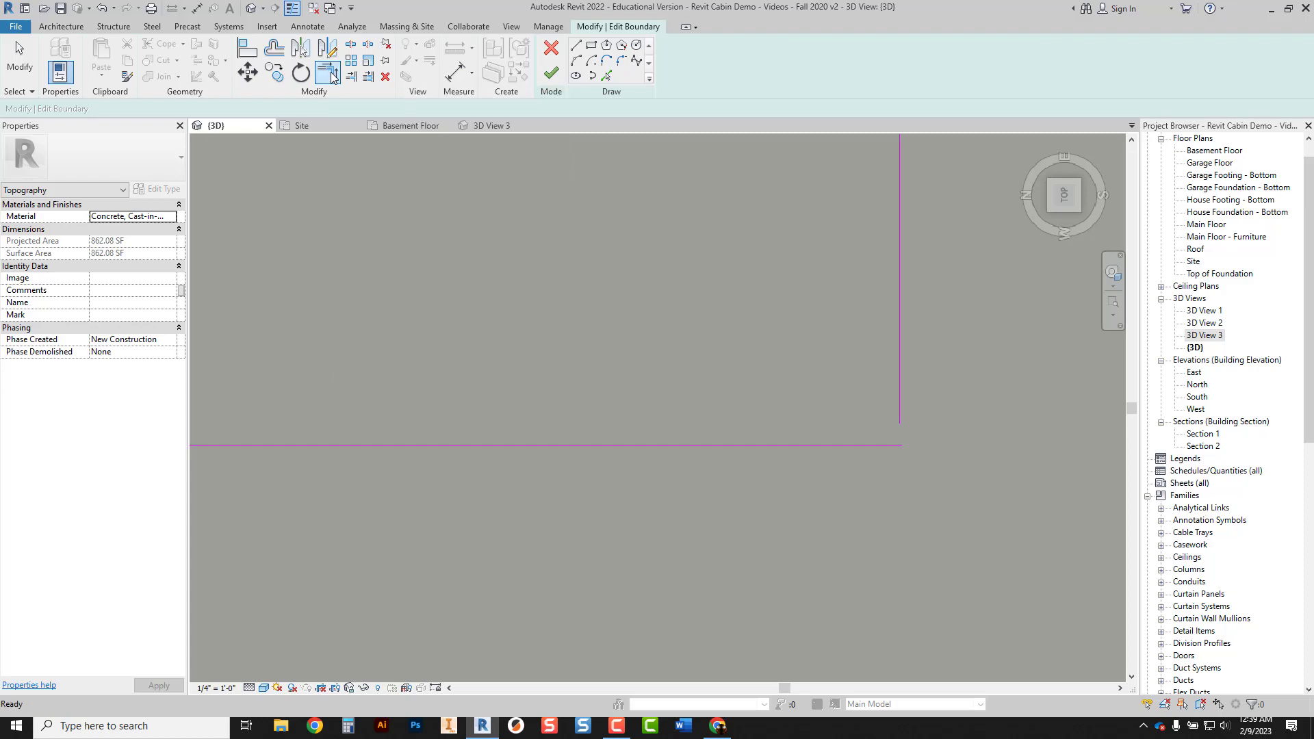
pyautogui.click(750, 448)
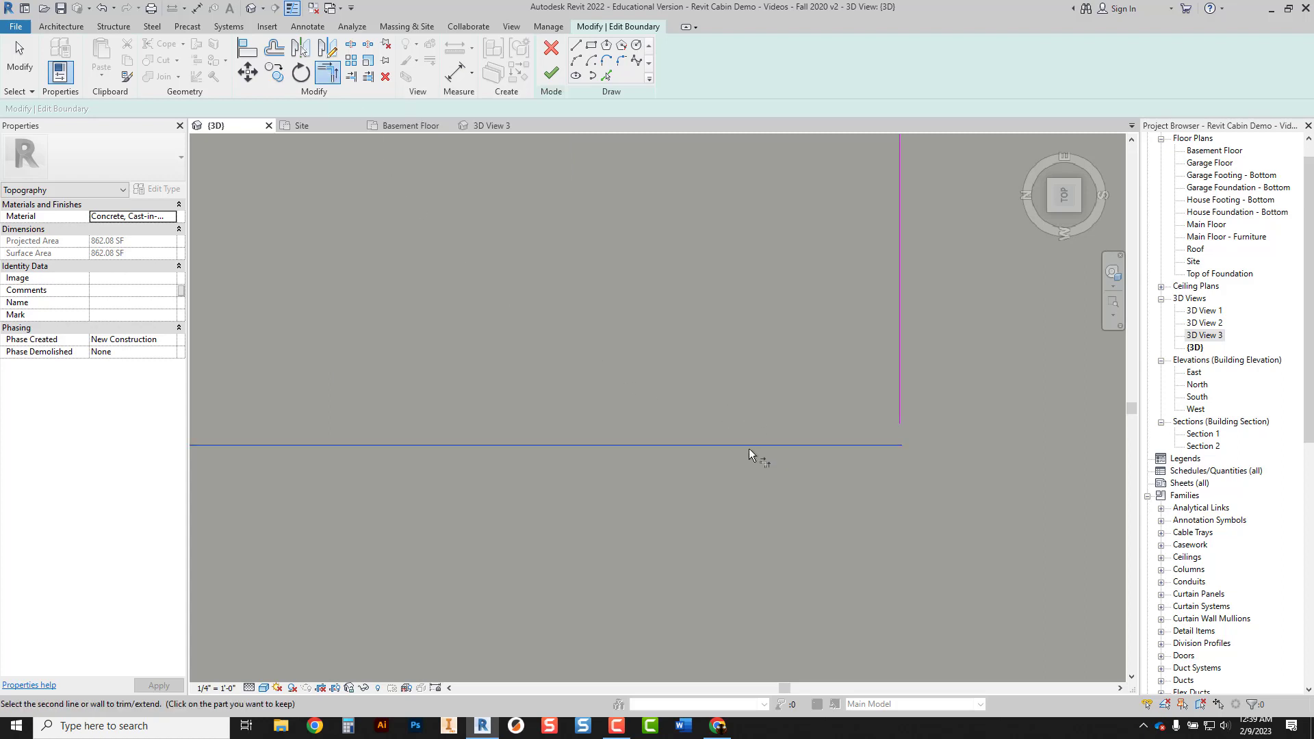
pyautogui.click(899, 377)
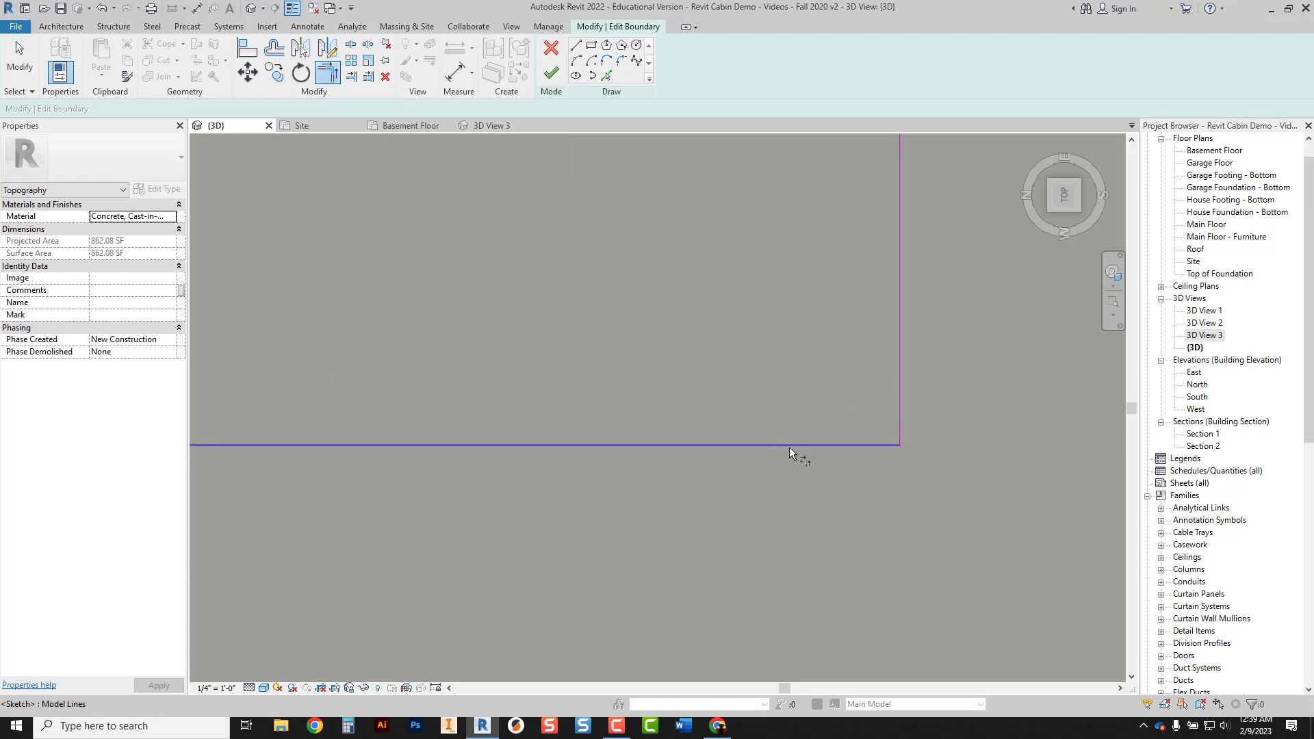
pyautogui.click(550, 73)
pyautogui.scroll(-1, 680, 434)
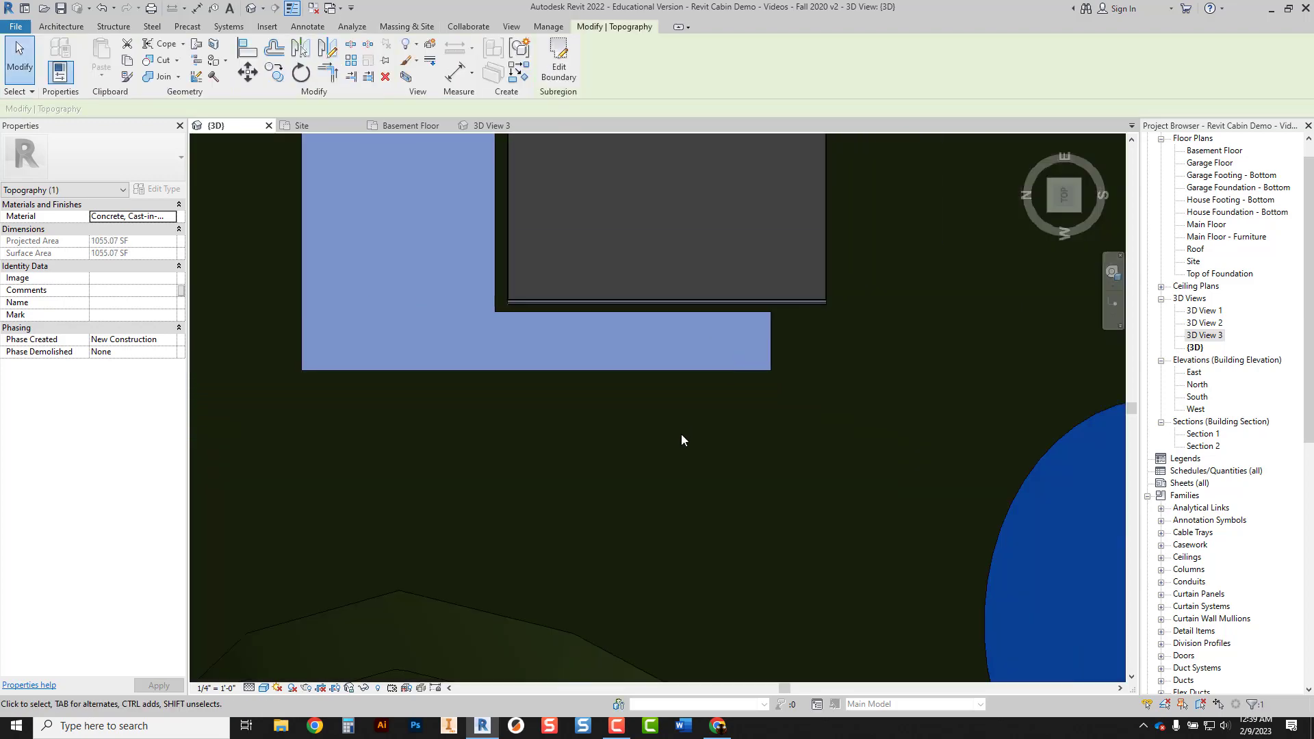
pyautogui.press('Escape')
# Start placing a component and look through the component types already loaded in the project.
pyautogui.keyDown('shift'); pyautogui.moveTo(679, 433); pyautogui.dragTo(828, 226, button='middle'); pyautogui.keyUp('shift')
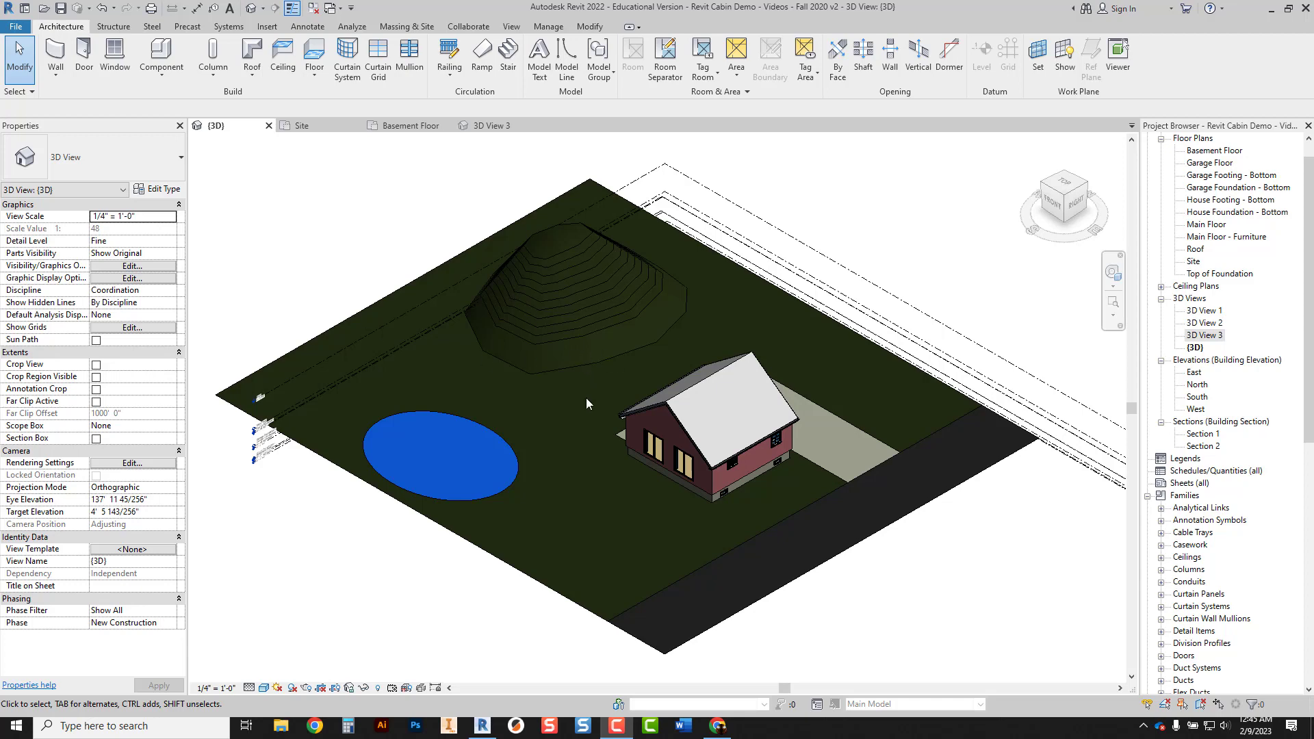
pyautogui.keyDown('shift'); pyautogui.moveTo(591, 445); pyautogui.dragTo(586, 413, button='middle'); pyautogui.keyUp('shift')
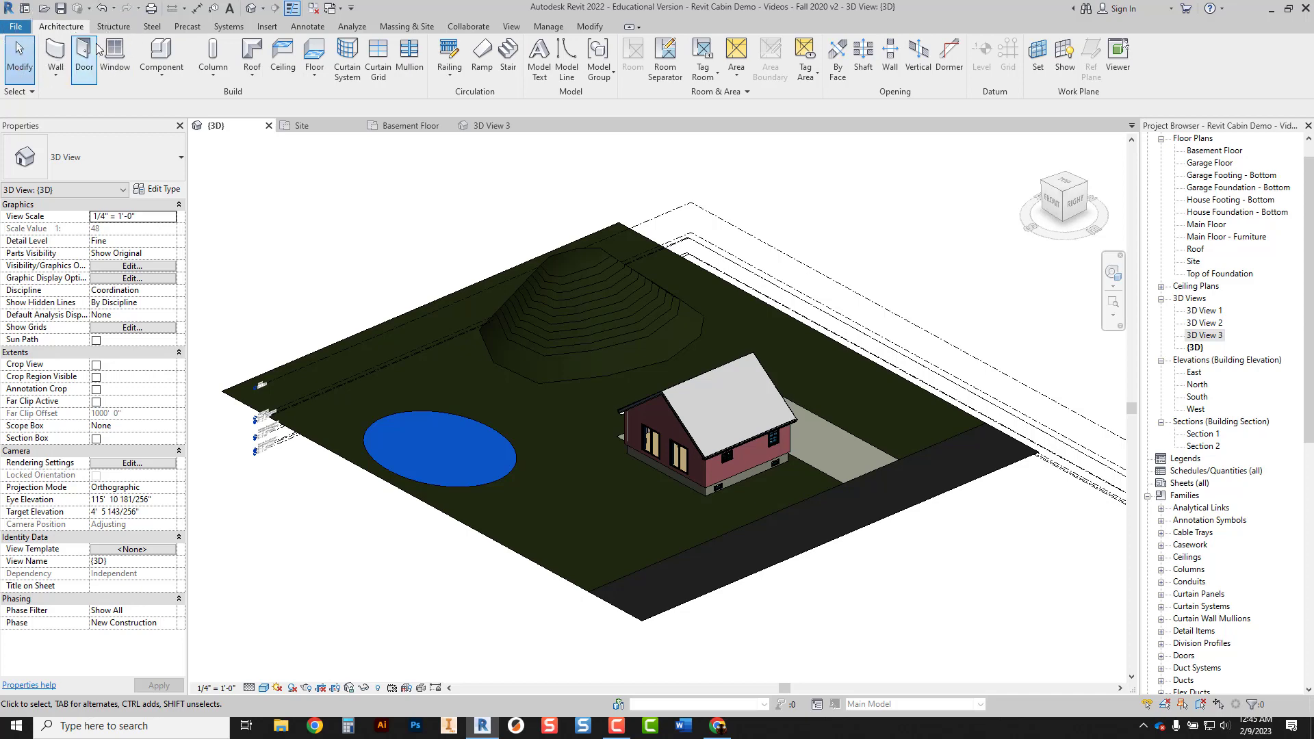
pyautogui.click(176, 55)
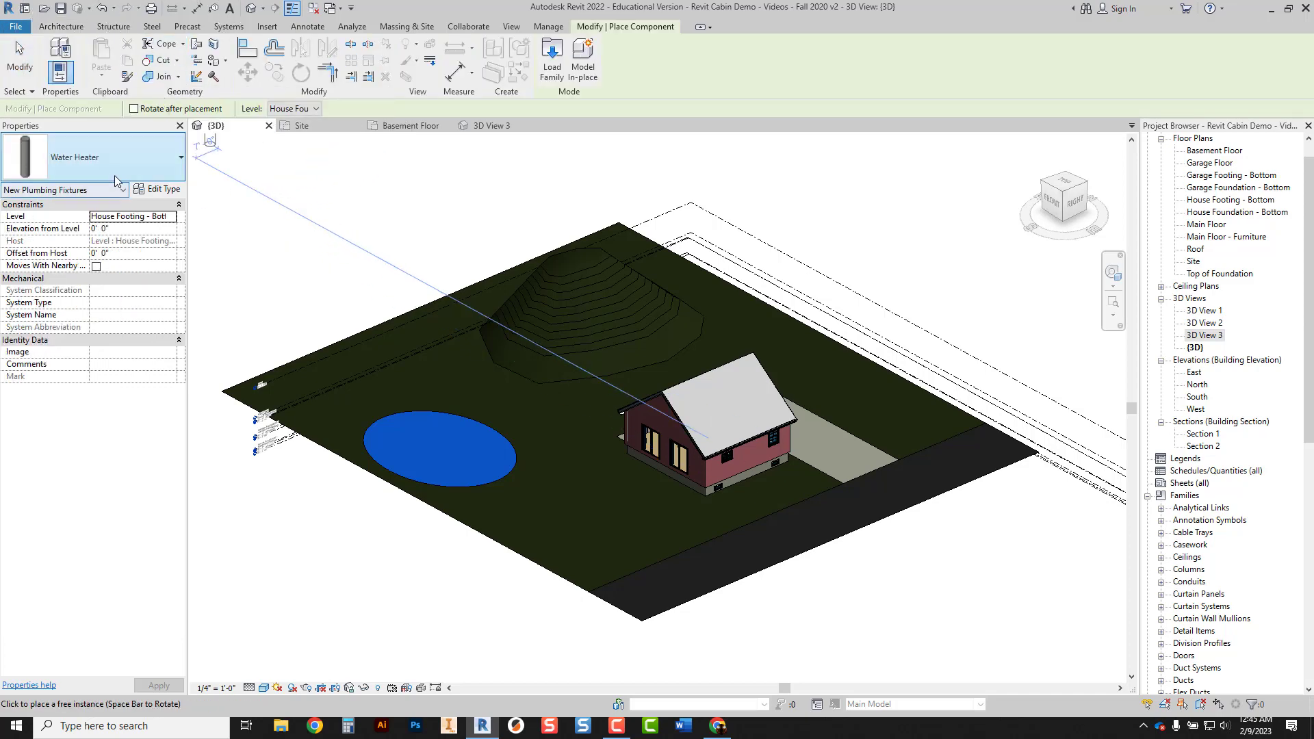
pyautogui.click(103, 157)
pyautogui.scroll(5, 110, 257)
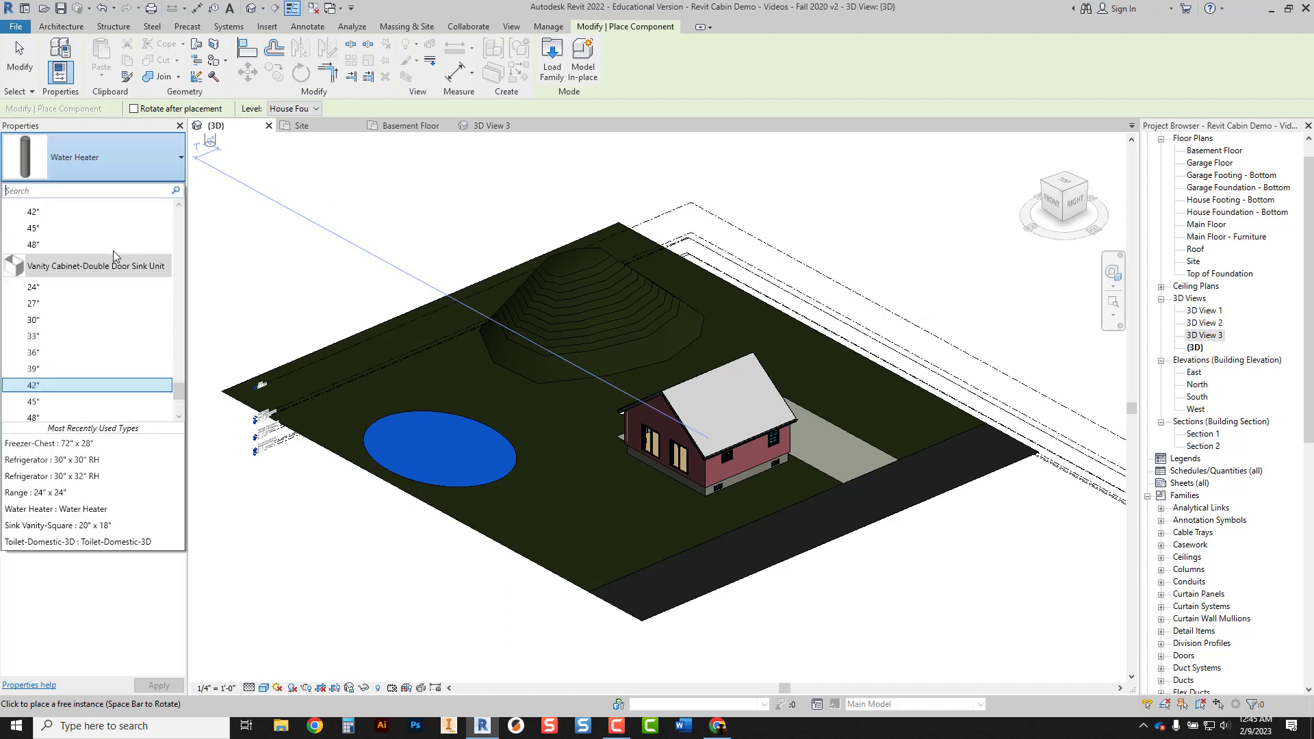
pyautogui.scroll(-3, 102, 260)
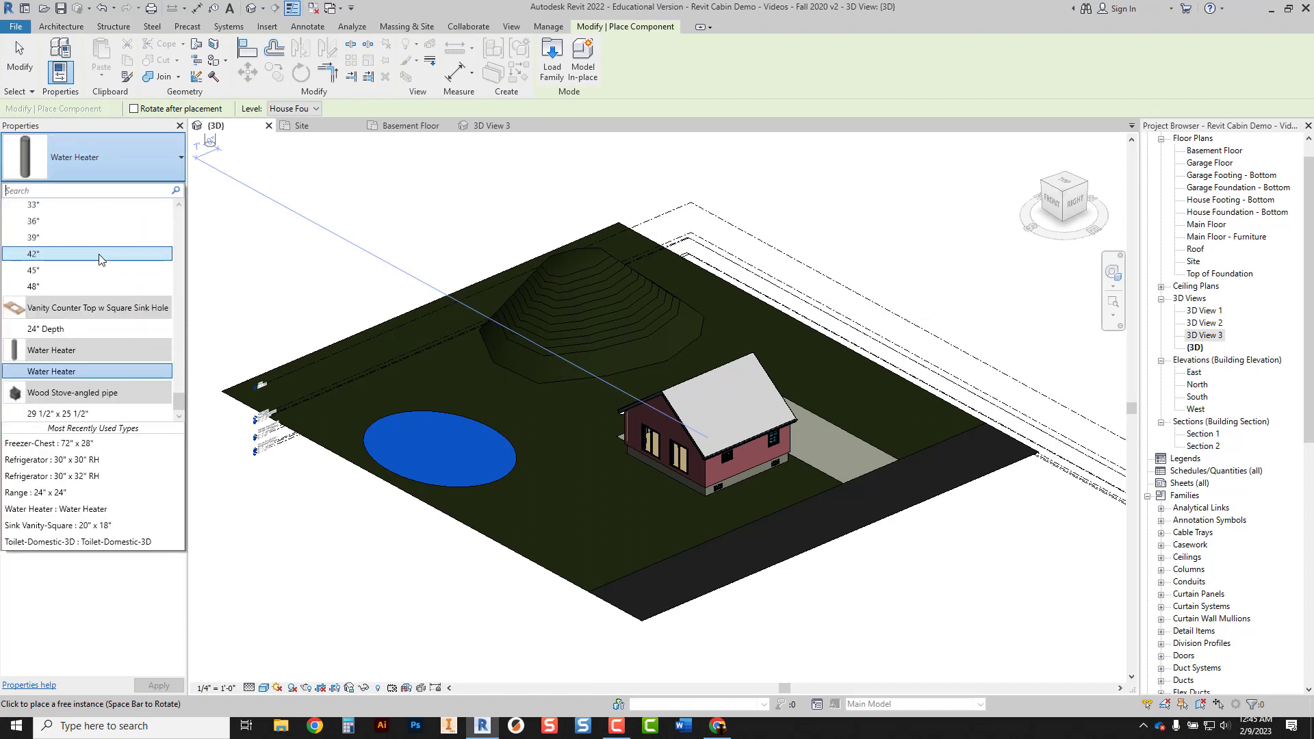
pyautogui.scroll(3, 78, 327)
pyautogui.scroll(5, 77, 327)
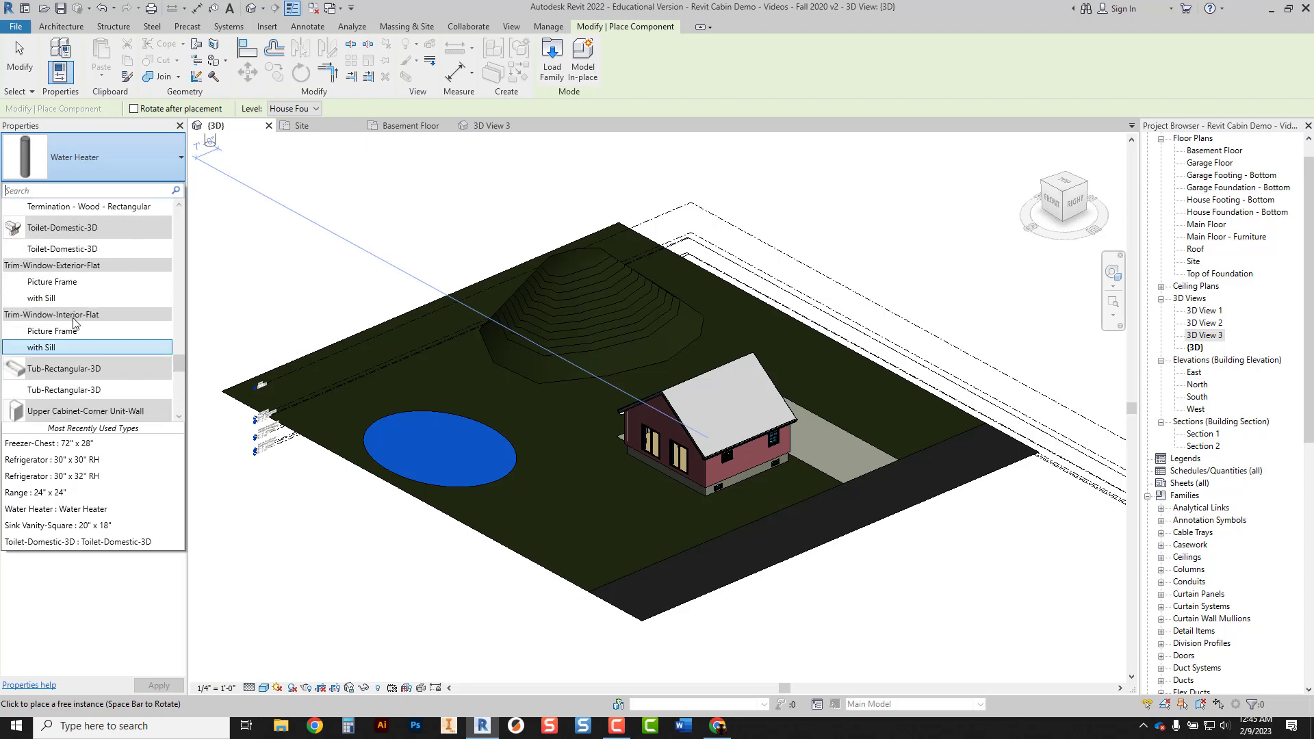
# Start loading a family and go to the Planting folder of the English-Imperial library.
pyautogui.click(548, 71)
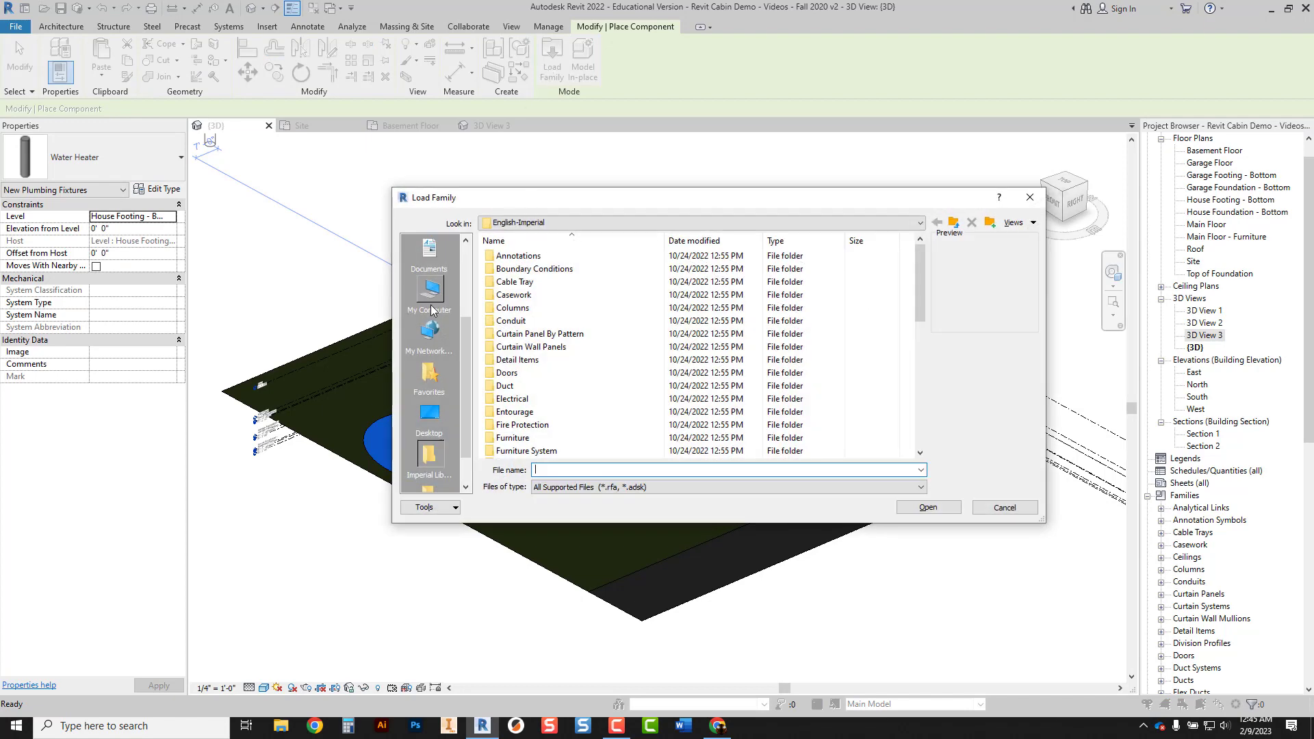
pyautogui.scroll(3, 431, 310)
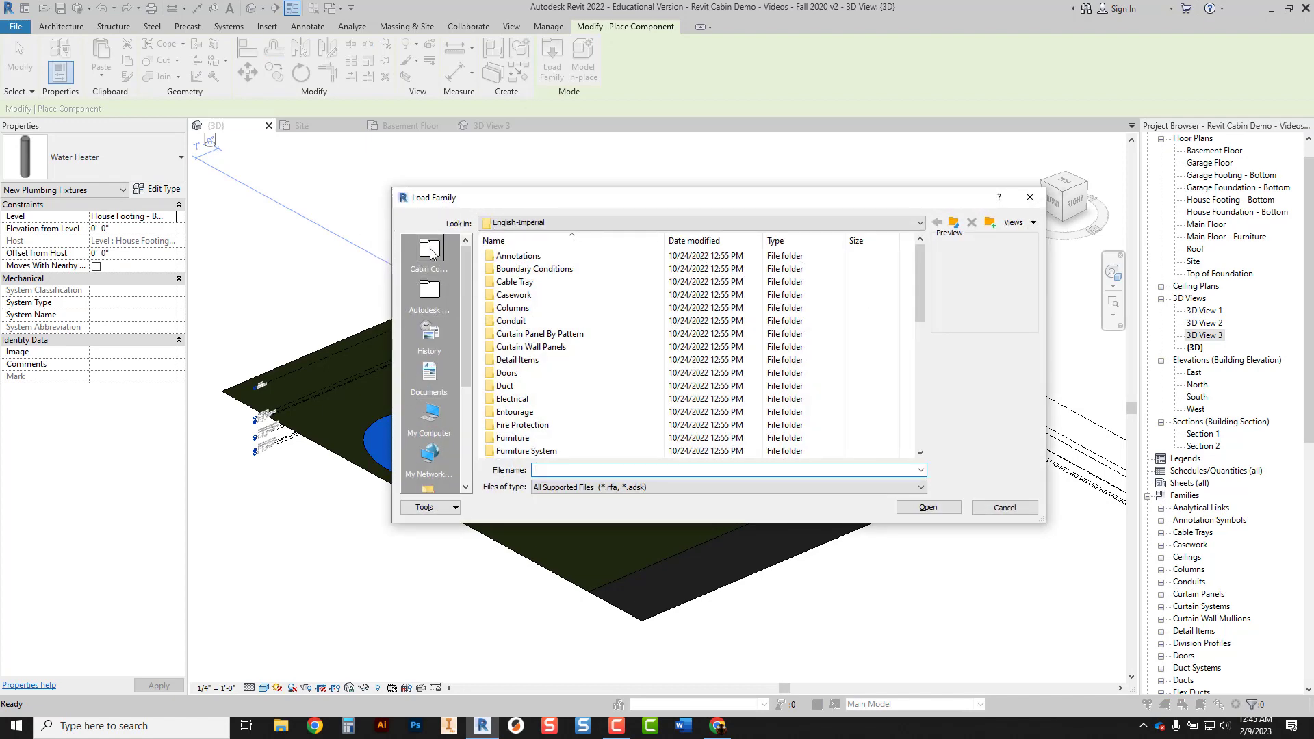
pyautogui.scroll(-4, 414, 286)
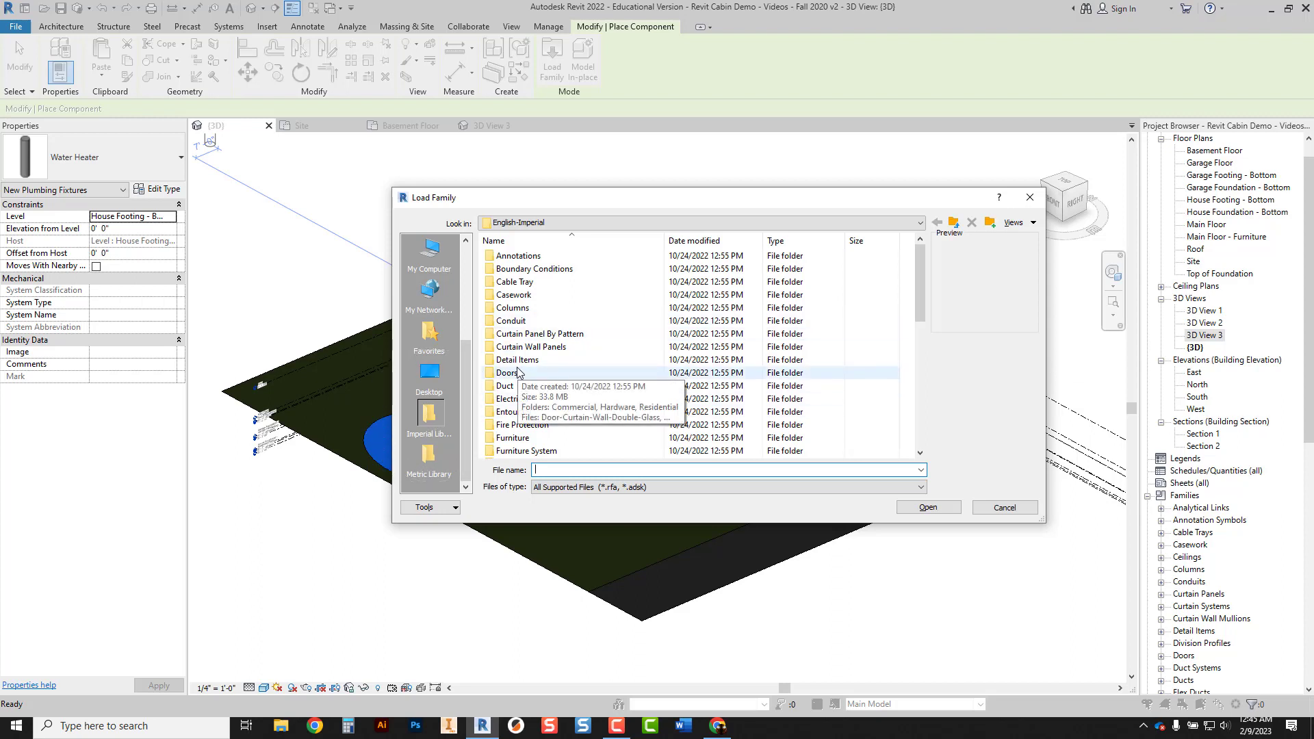
pyautogui.scroll(-1, 517, 372)
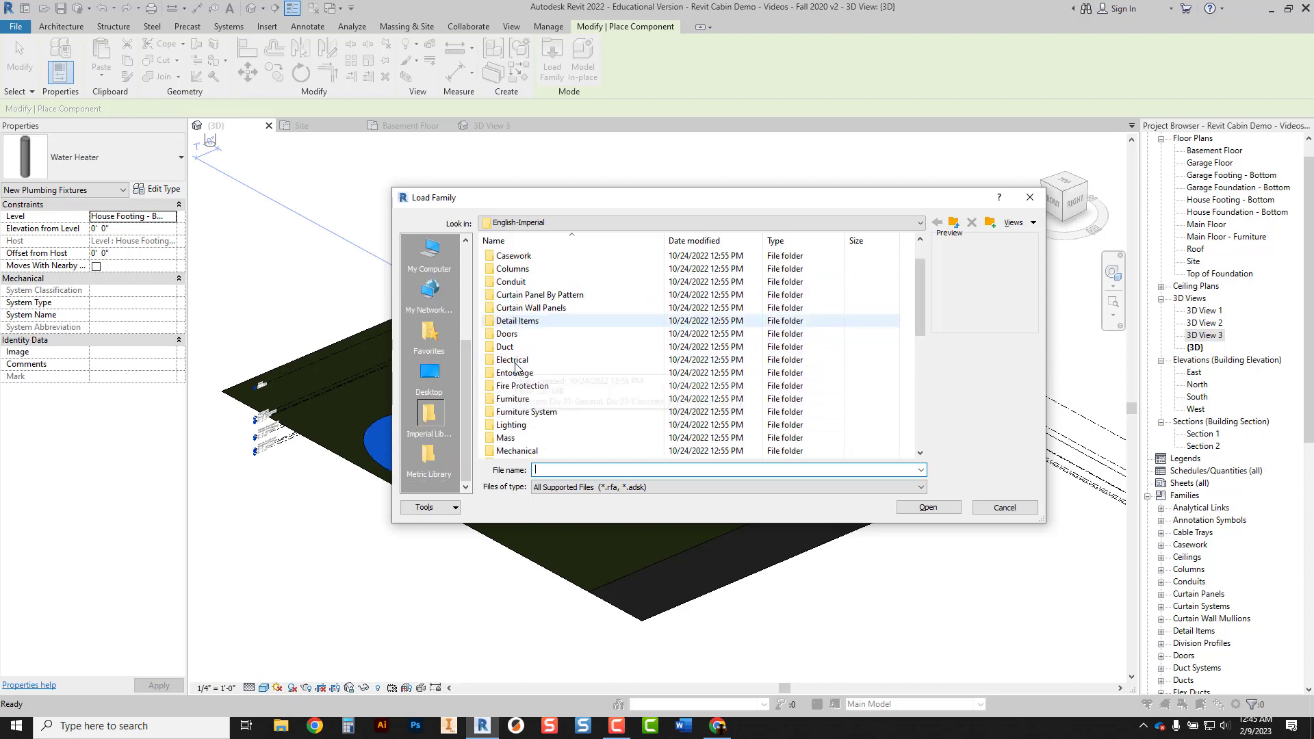
pyautogui.scroll(-5, 516, 369)
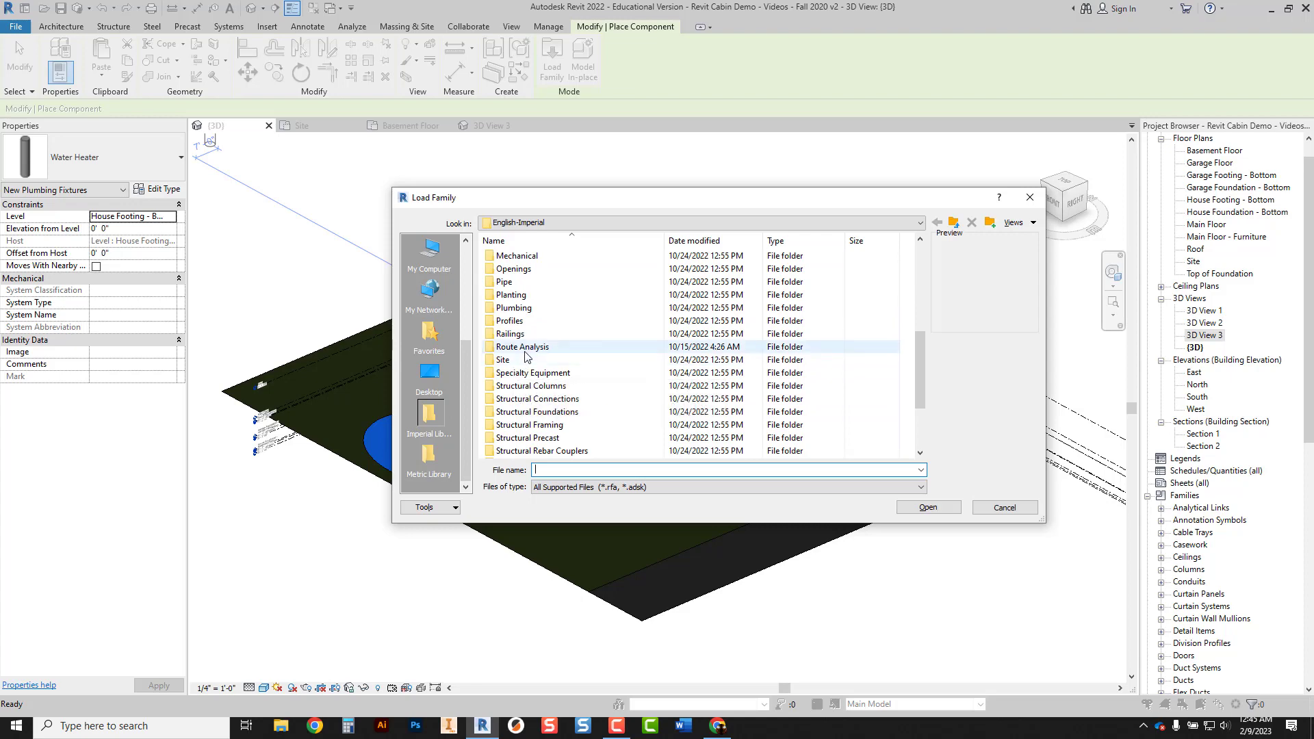
pyautogui.doubleClick(512, 296)
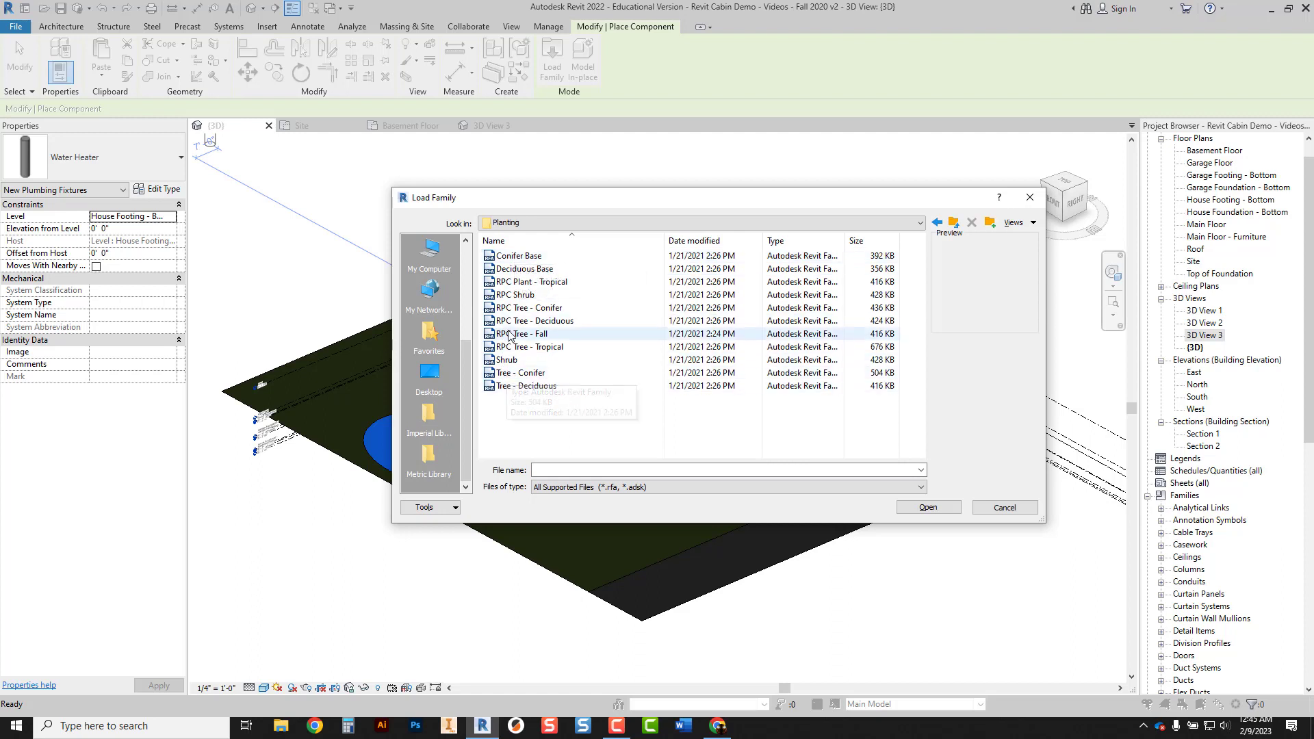
# Compare the previews of the planting families and load the Tree - Deciduous family.
pyautogui.click(517, 258)
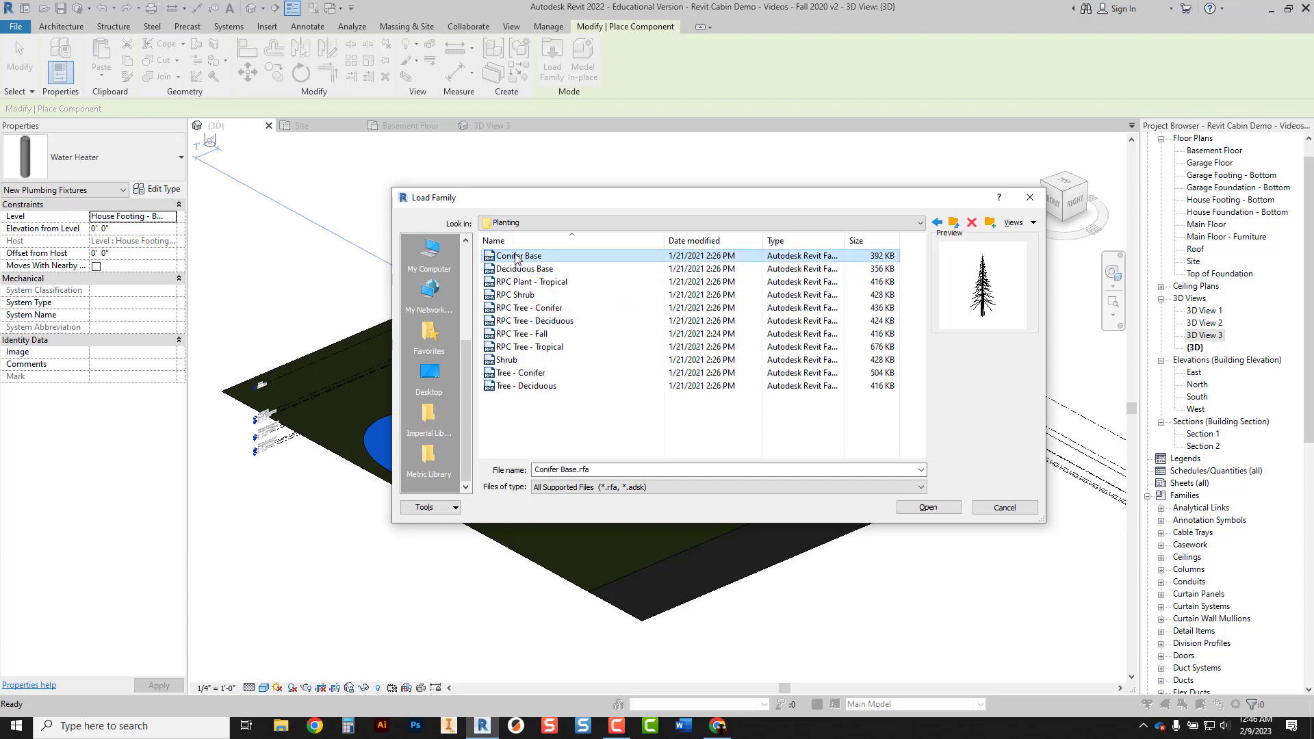
pyautogui.click(517, 270)
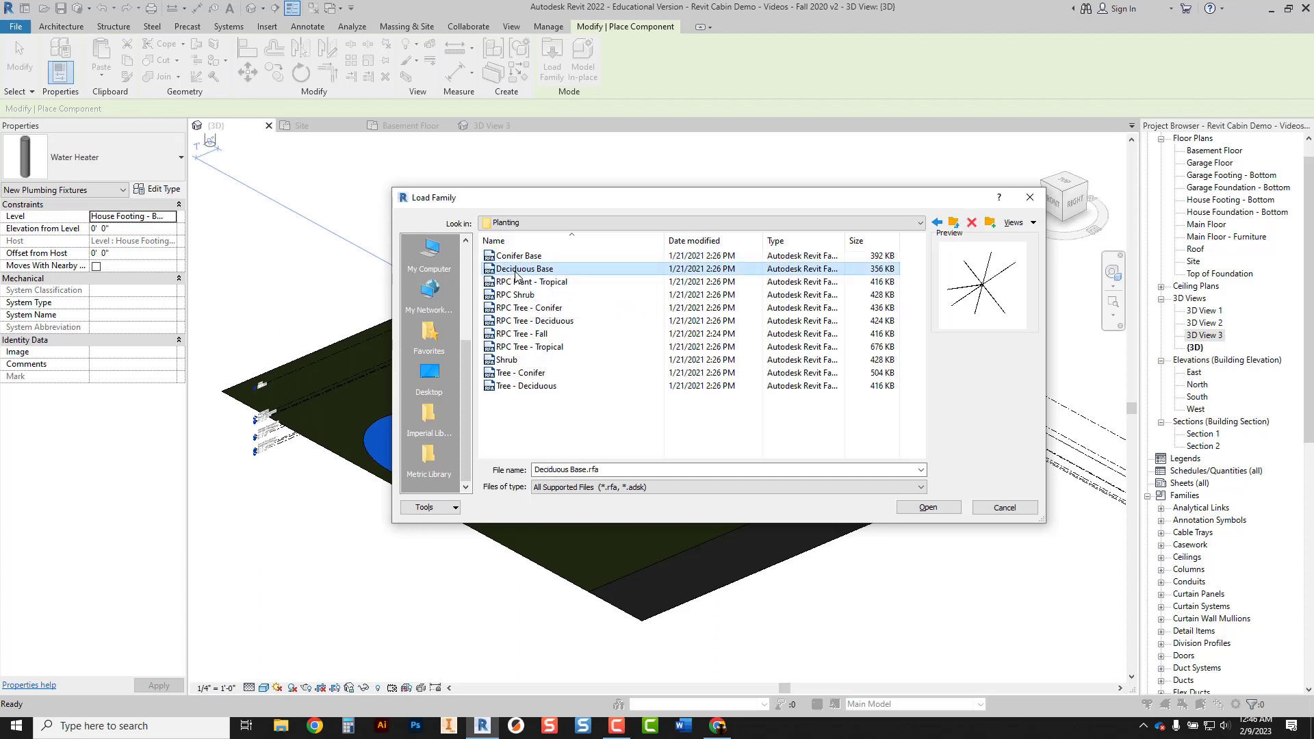
pyautogui.click(517, 282)
pyautogui.click(517, 295)
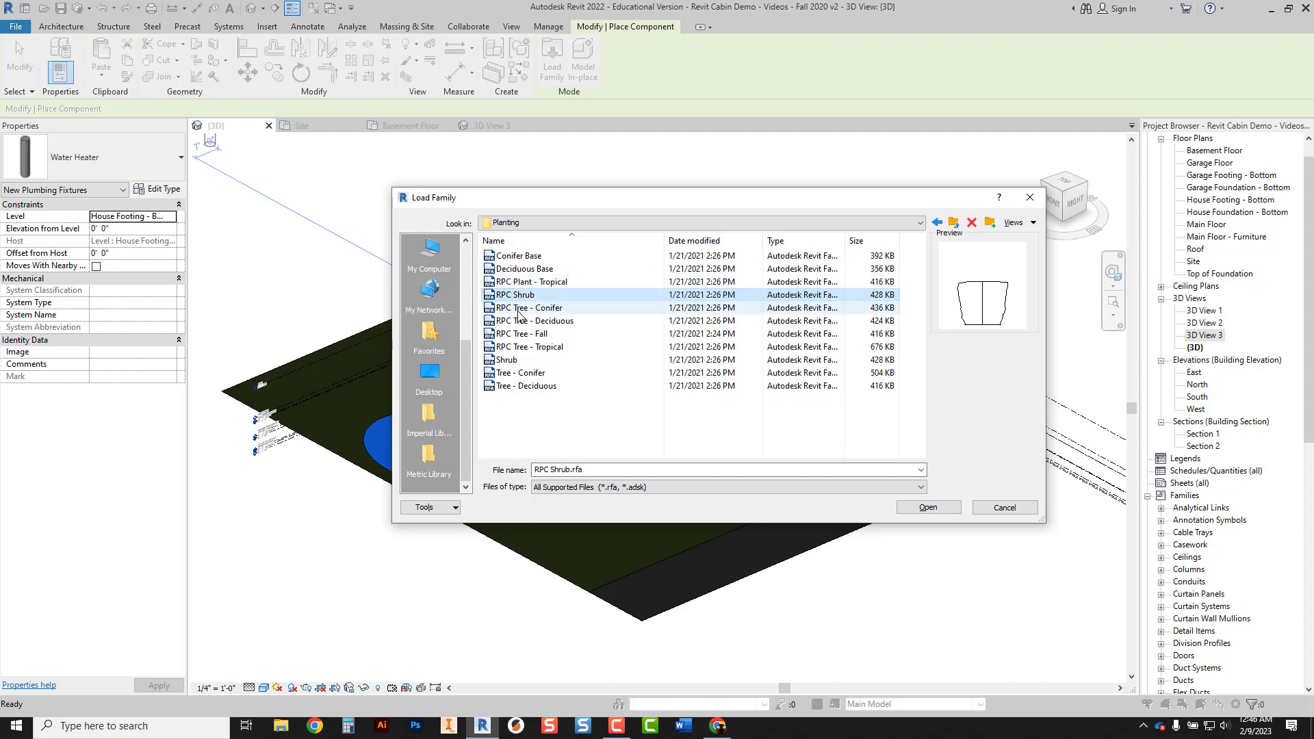
pyautogui.click(519, 309)
pyautogui.click(515, 322)
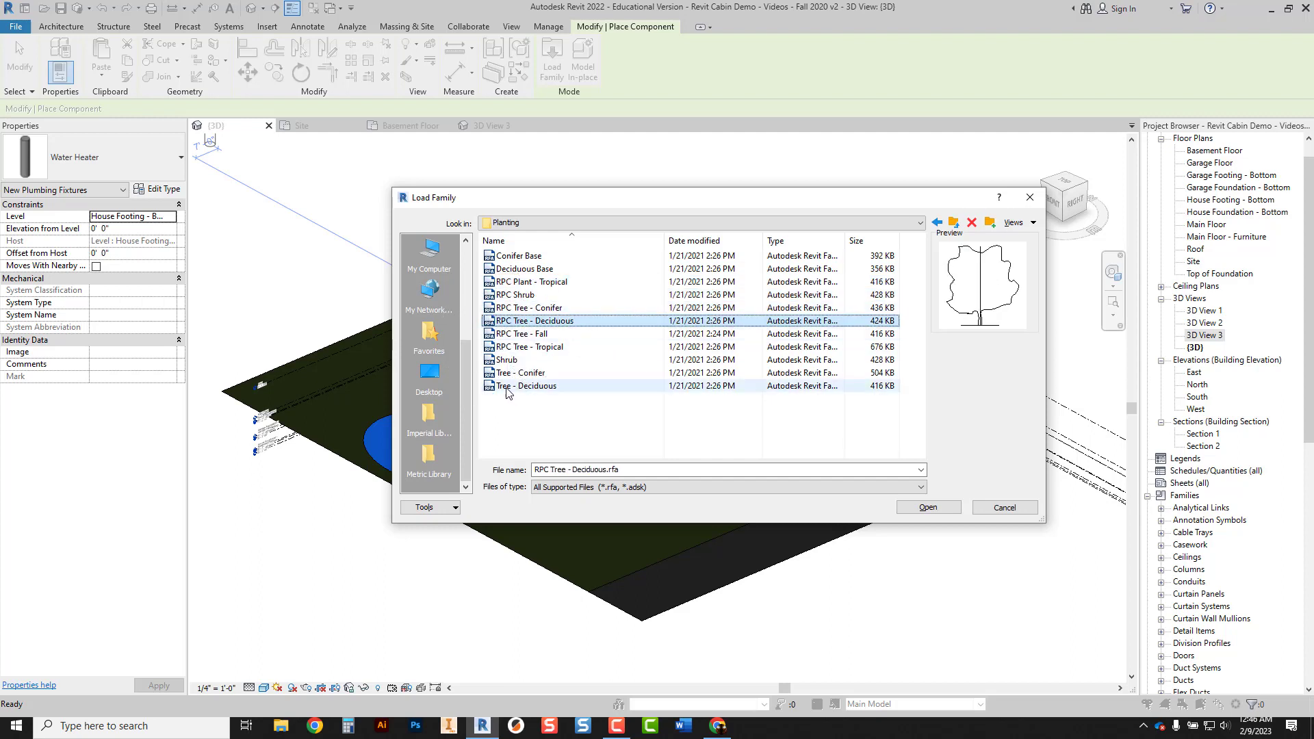
pyautogui.click(506, 378)
pyautogui.click(507, 387)
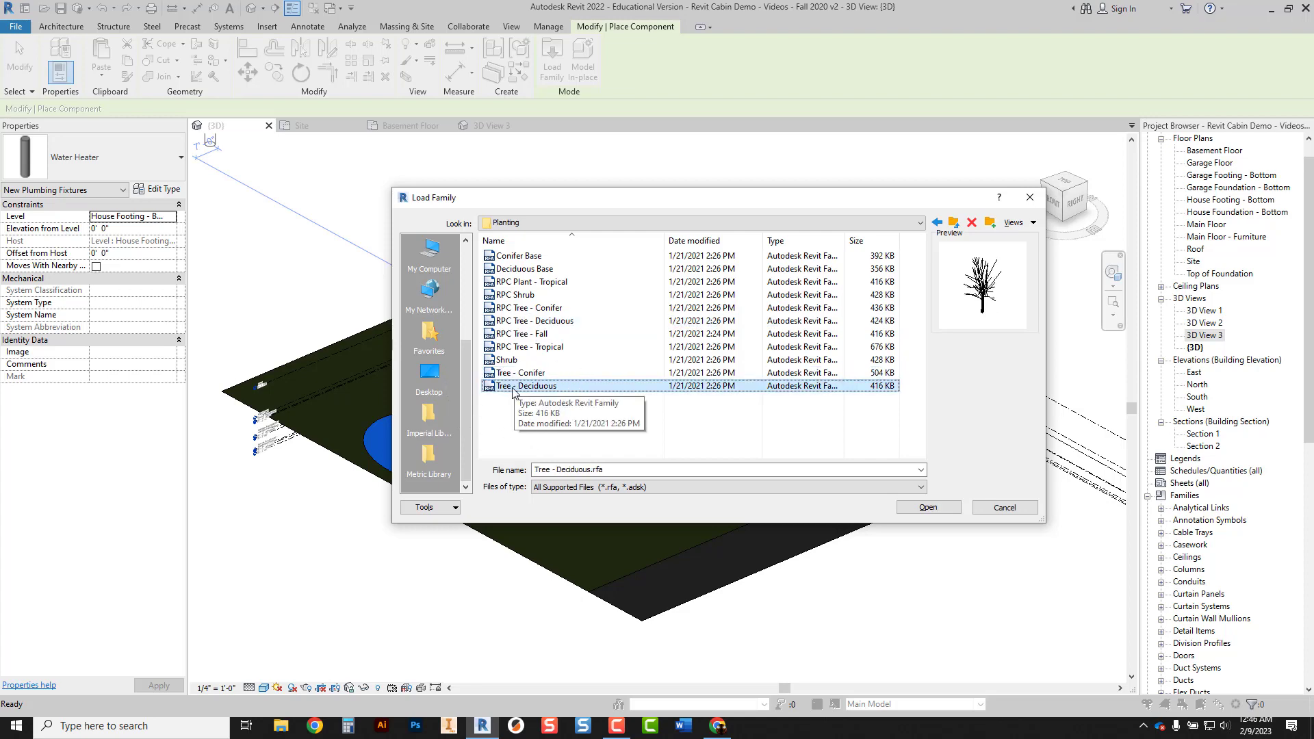
pyautogui.doubleClick(514, 387)
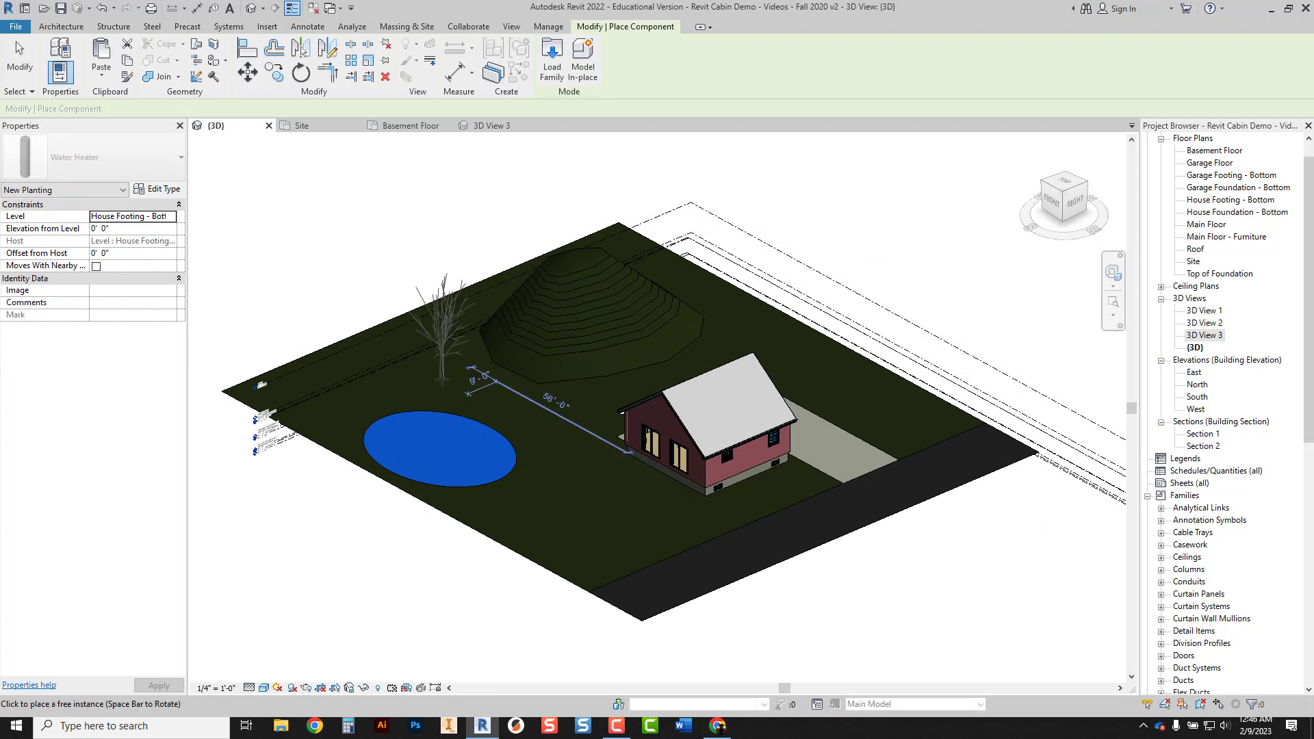
# Place three Quercus Velutina 27' deciduous trees in a row along the site's west edge, behind the pond.
pyautogui.click(330, 385)
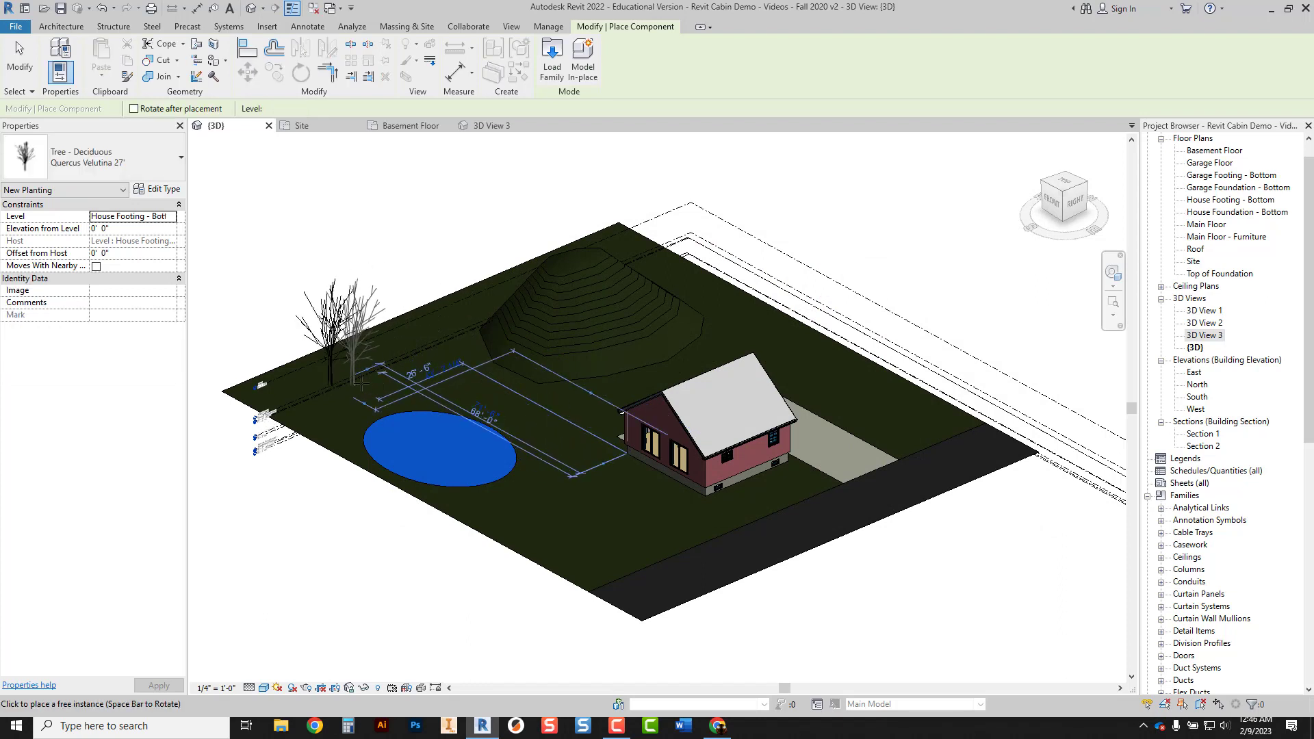
pyautogui.click(391, 354)
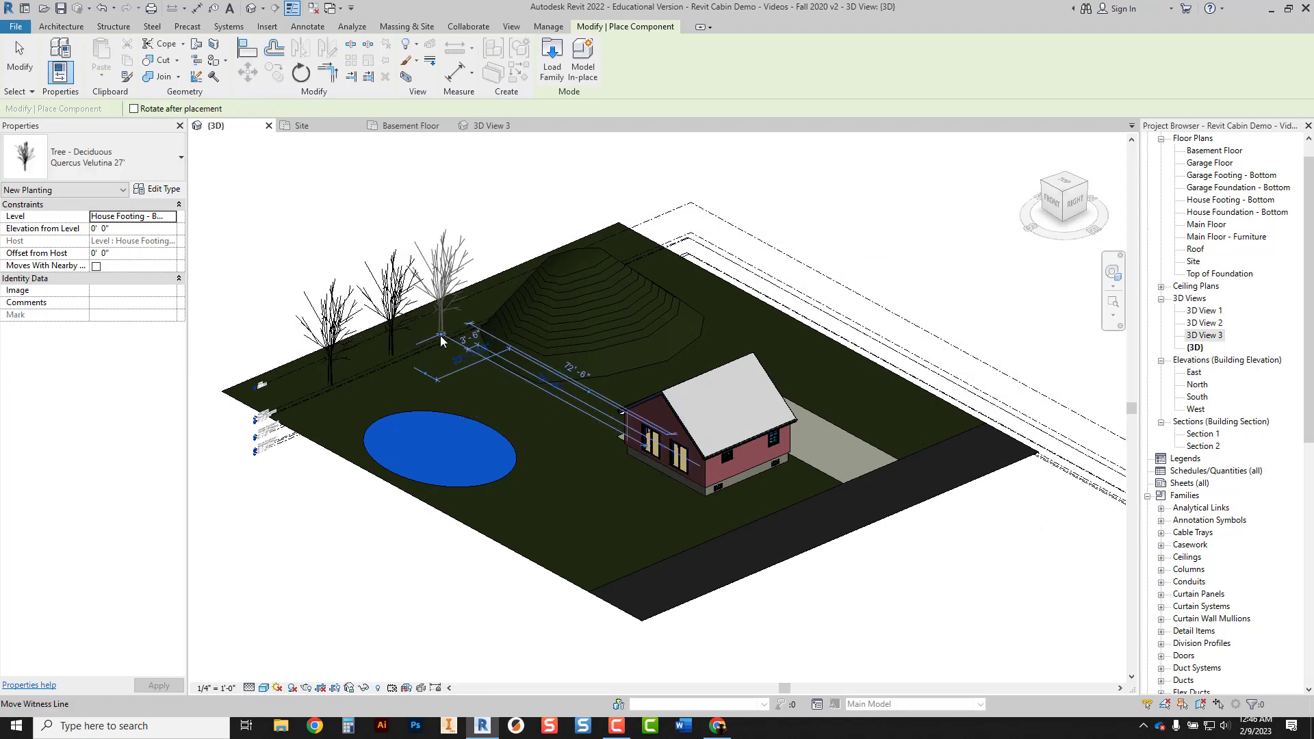
pyautogui.click(447, 332)
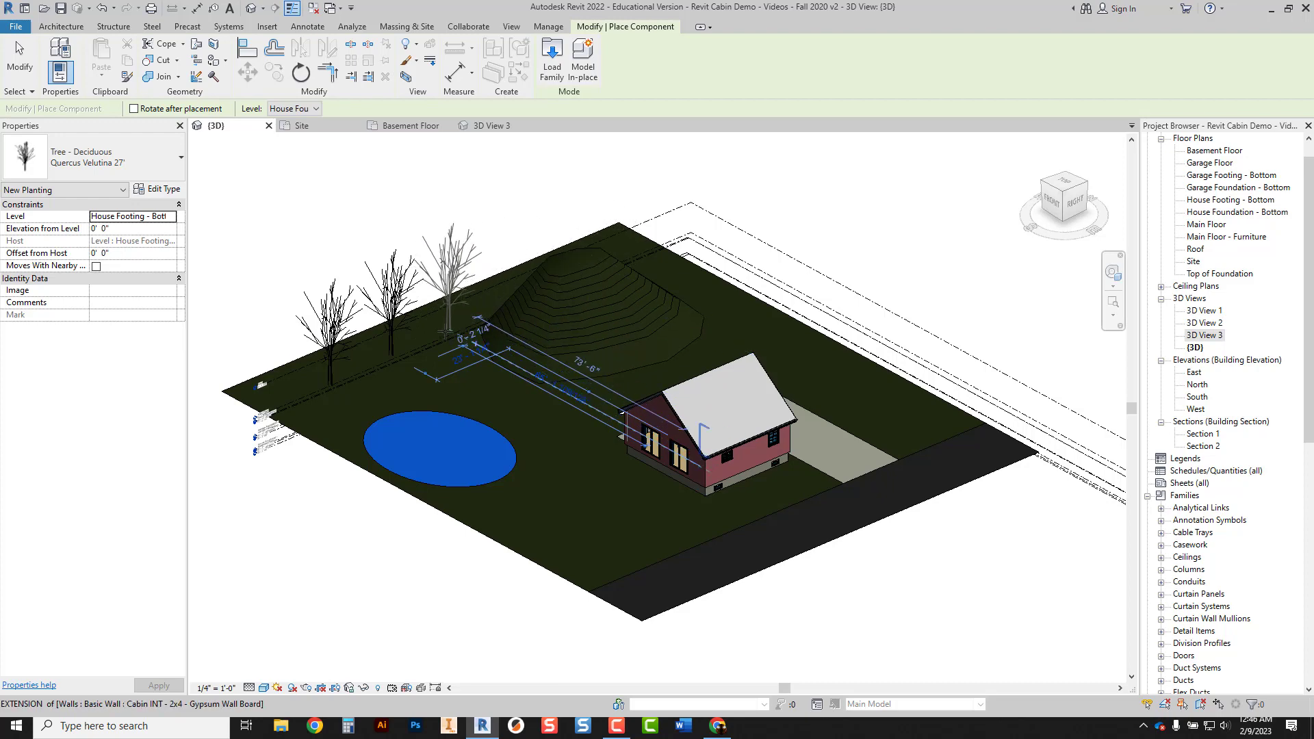
# Load the Tree - Conifer family and place three Tsuga Canadensis 30' trees in a row along the site's north edge.
pyautogui.click(552, 62)
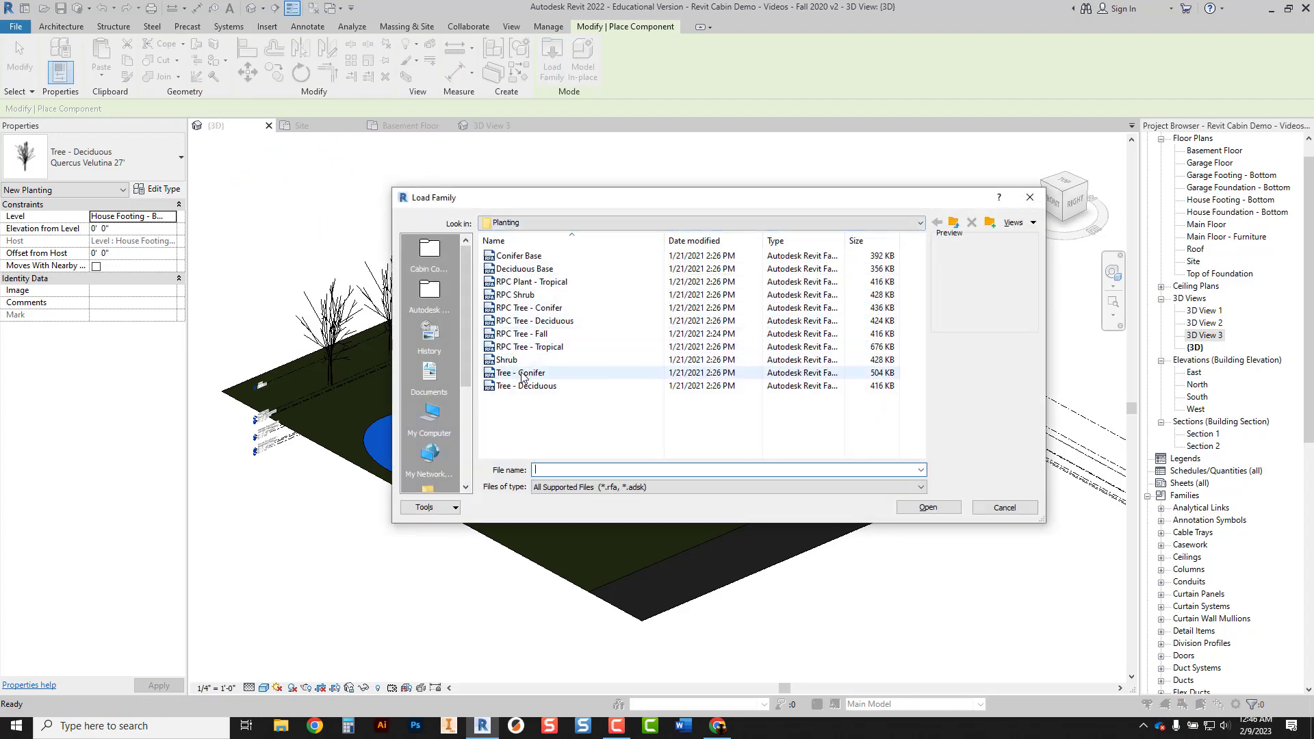
pyautogui.doubleClick(528, 373)
pyautogui.click(739, 311)
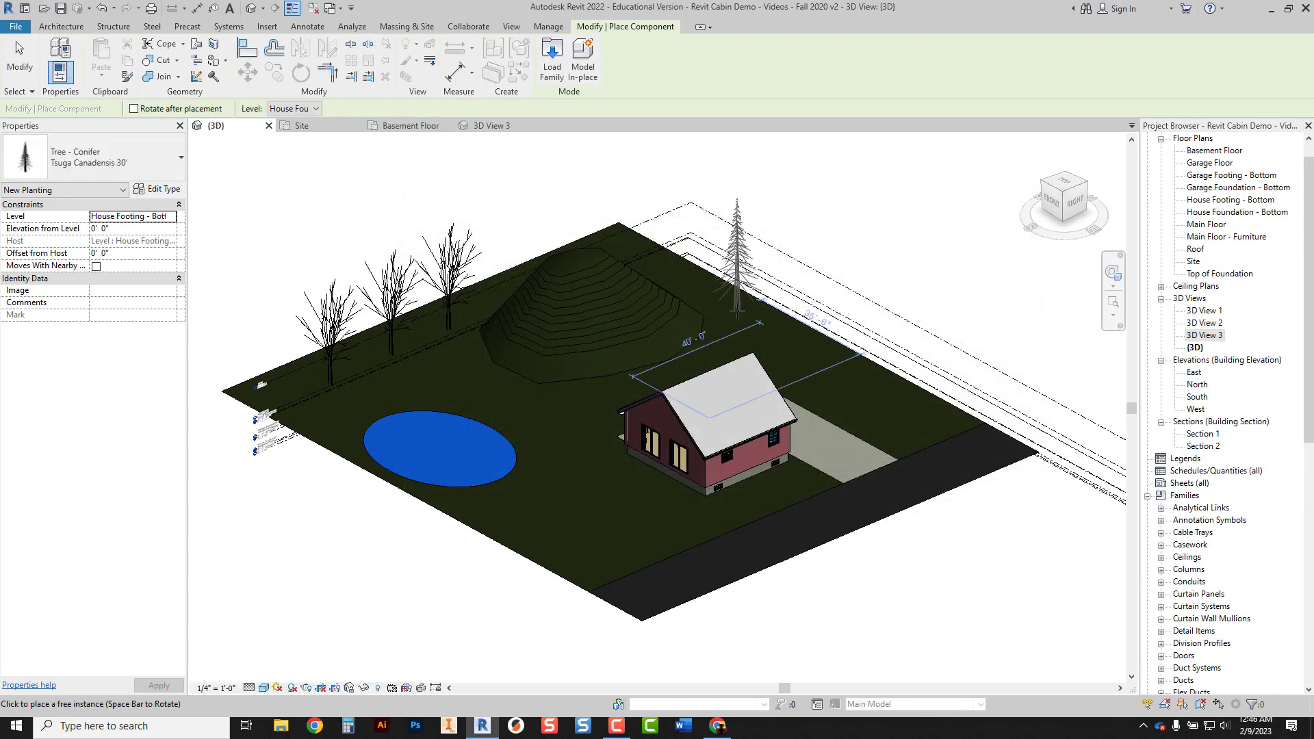
pyautogui.click(787, 332)
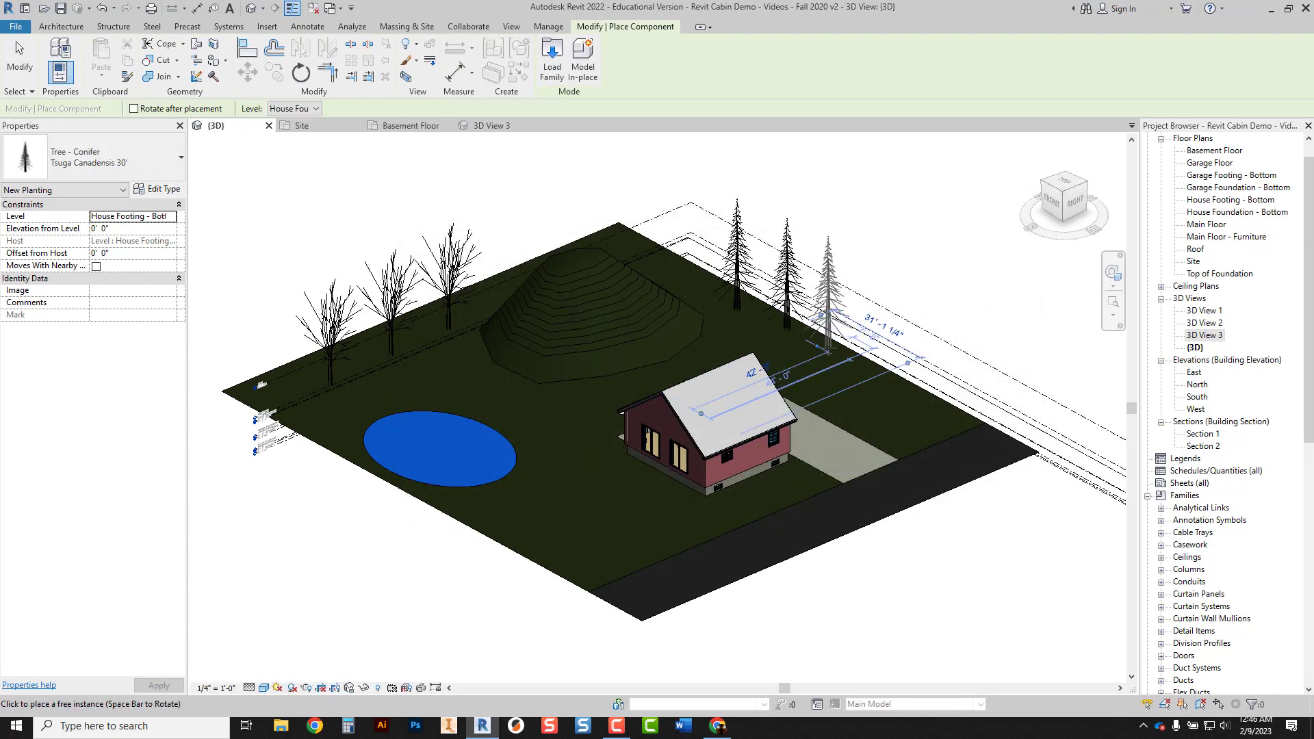
pyautogui.click(838, 347)
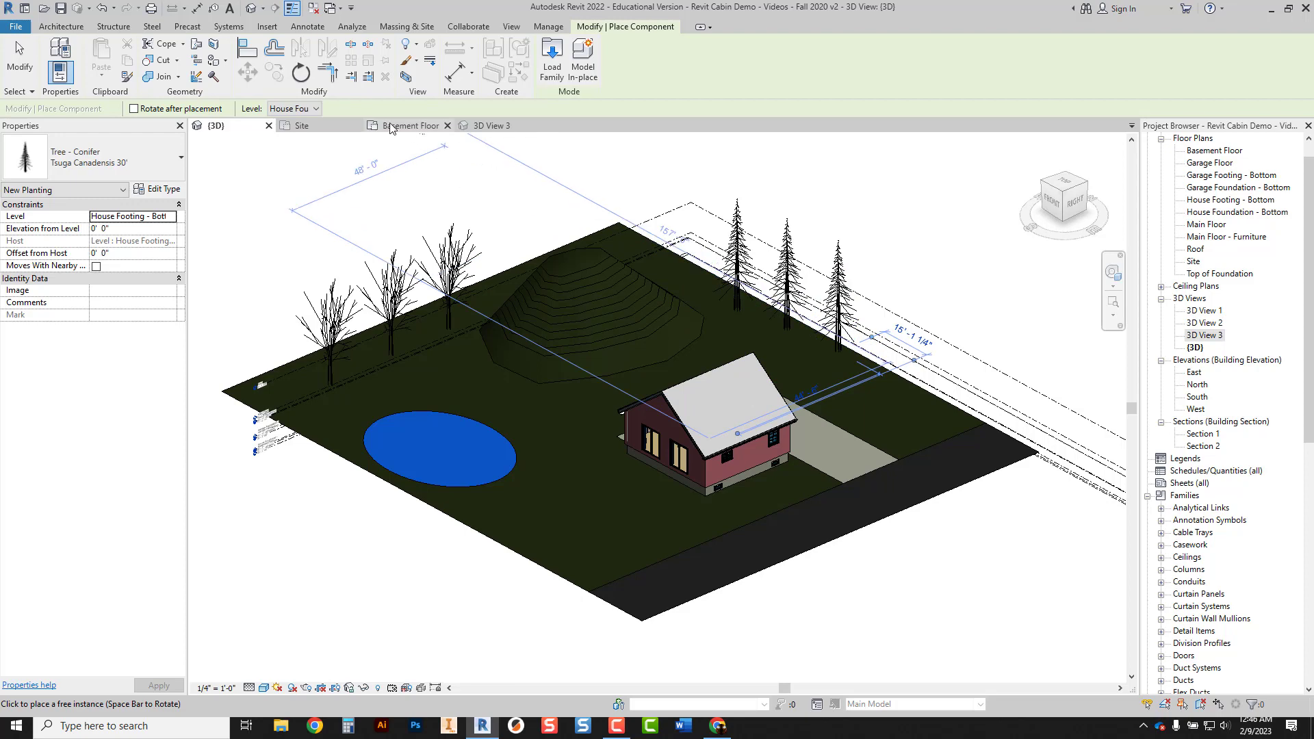
# Load the Shrub family and place three Hydrangea Macrophylla 5' shrubs along the cabin's east wall, starting at the southeast corner.
pyautogui.click(550, 62)
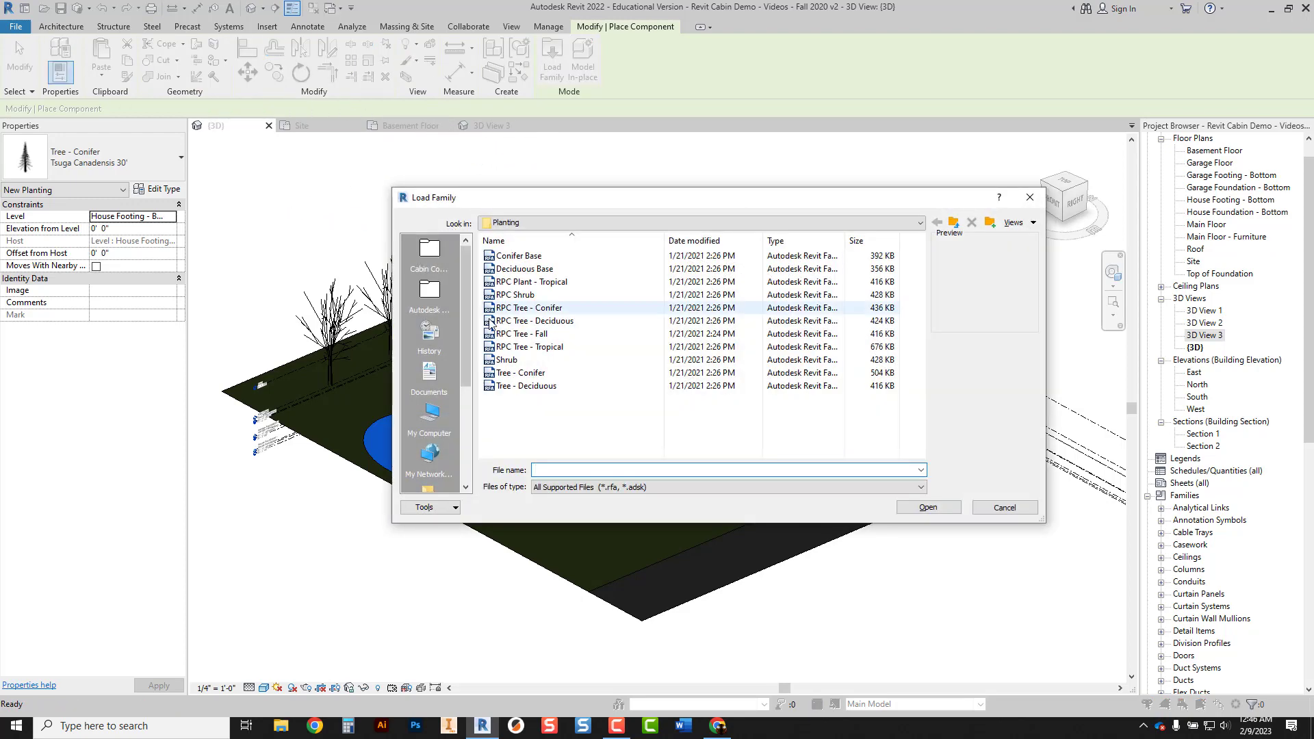
pyautogui.click(515, 361)
pyautogui.doubleClick(514, 360)
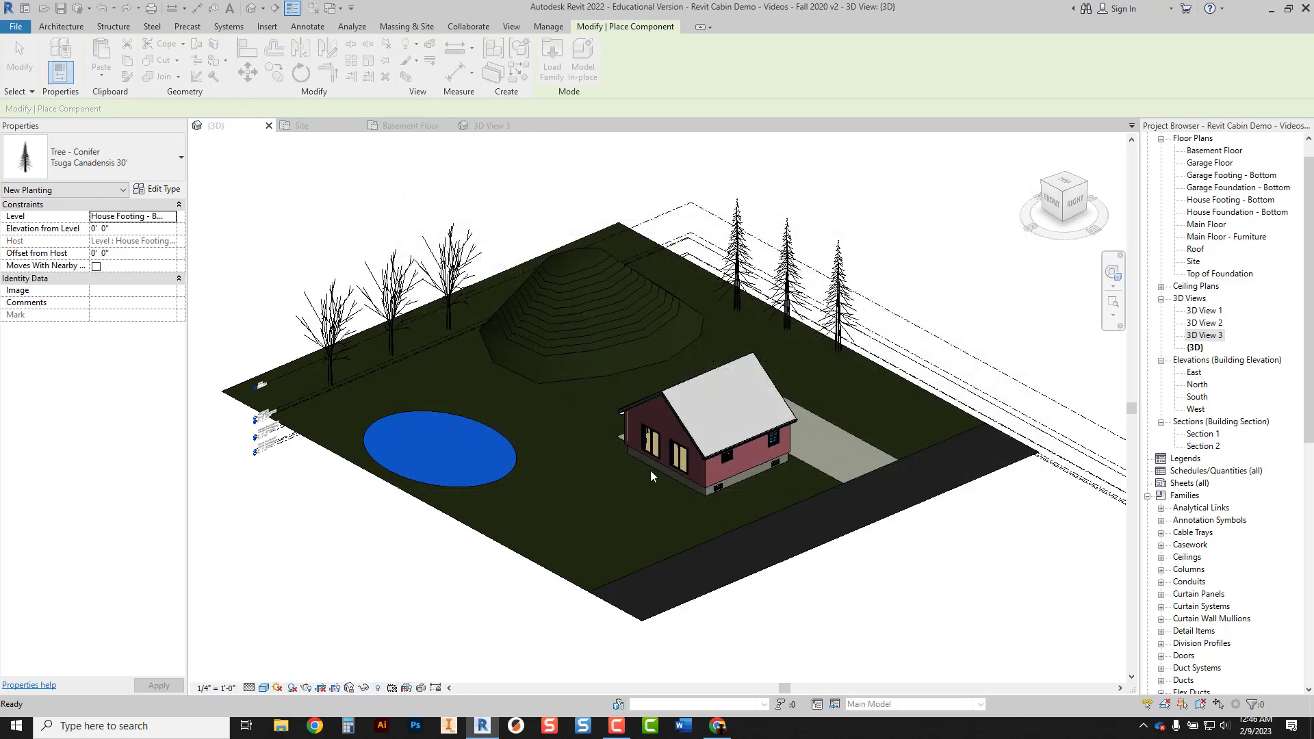
pyautogui.scroll(5, 682, 501)
pyautogui.scroll(4, 682, 501)
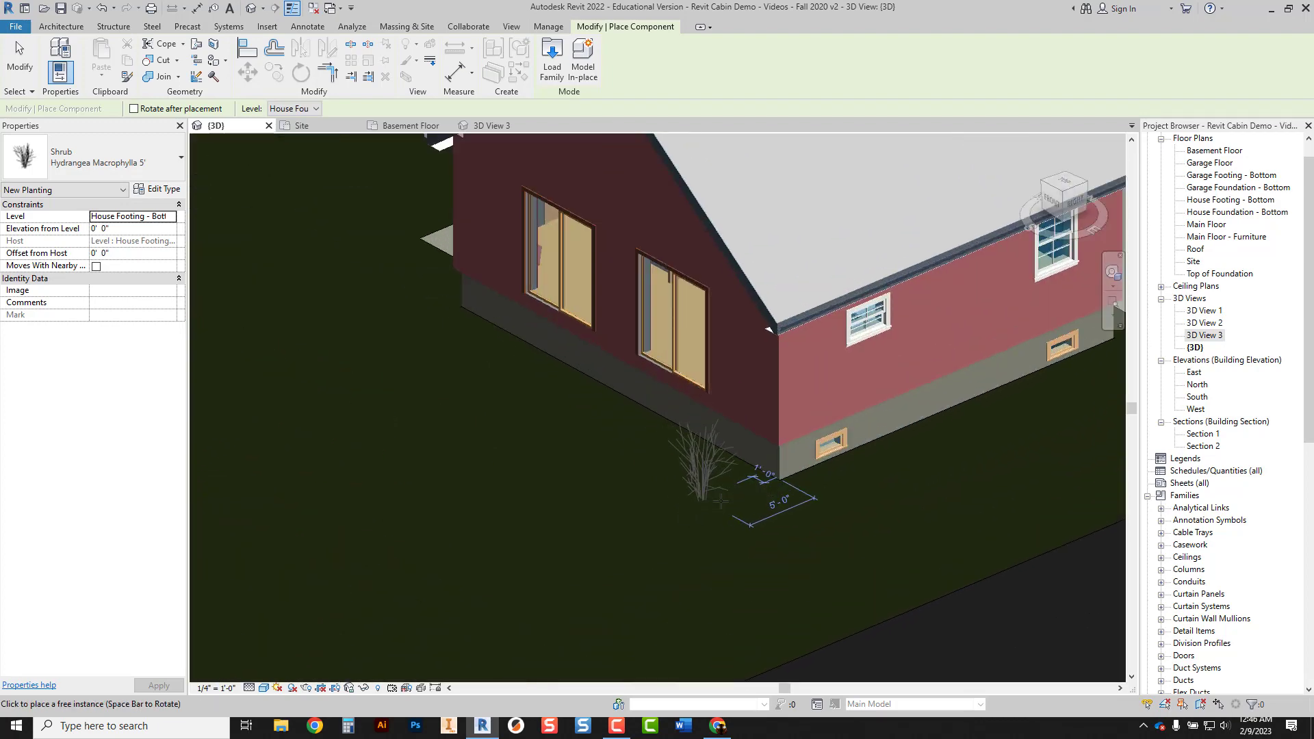
pyautogui.scroll(-2, 798, 505)
pyautogui.click(796, 504)
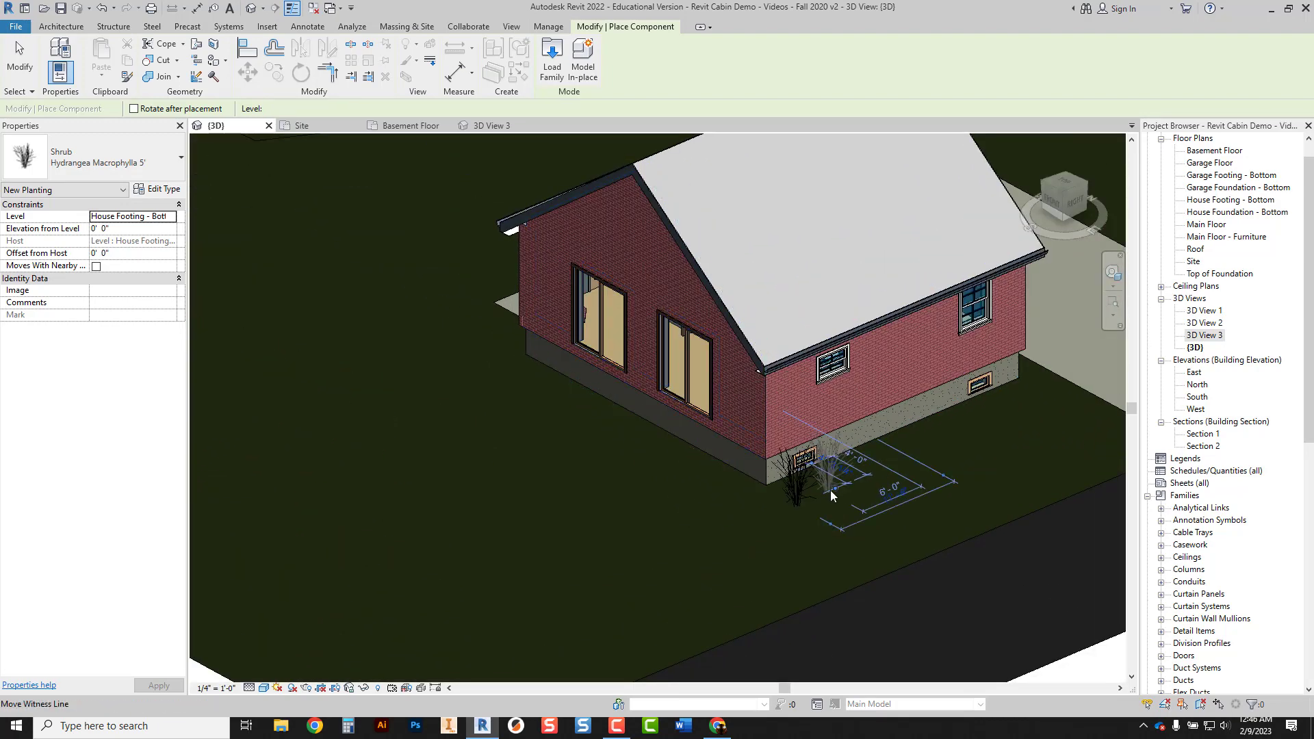
pyautogui.click(857, 472)
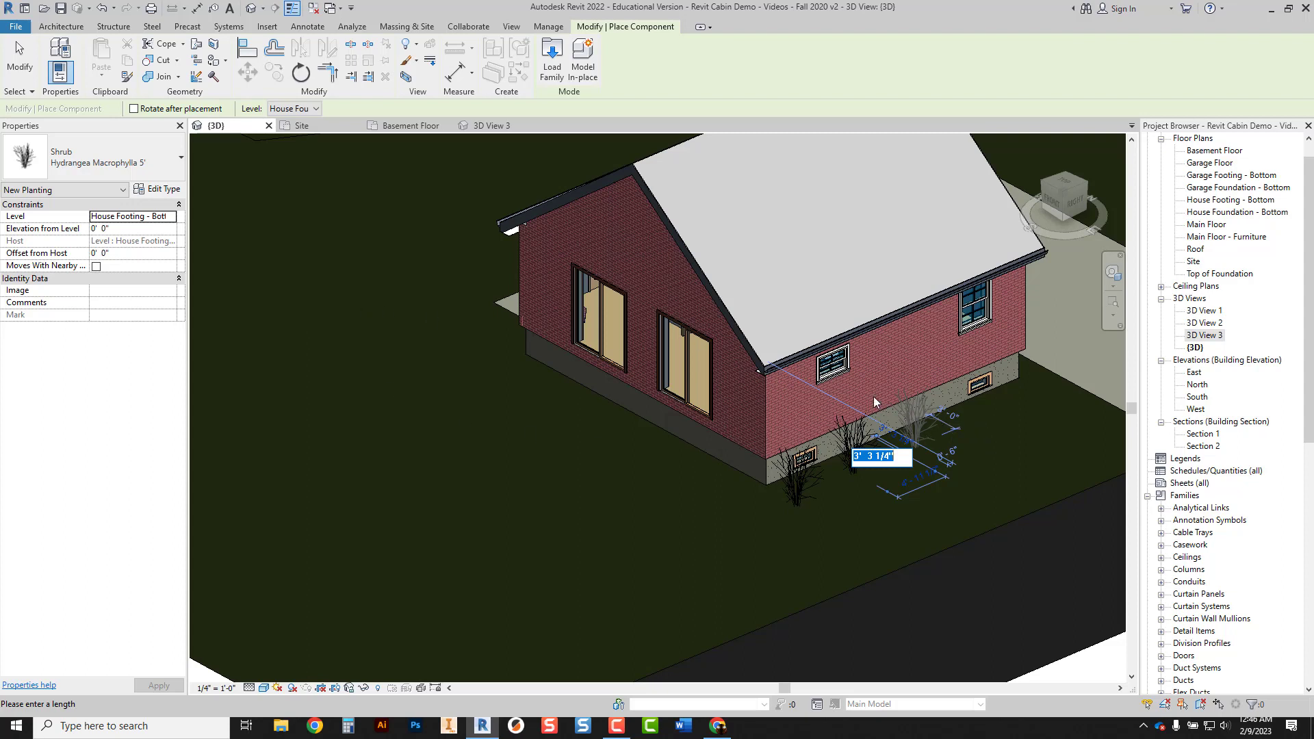
pyautogui.moveTo(980, 455); pyautogui.dragTo(761, 472, button='middle')
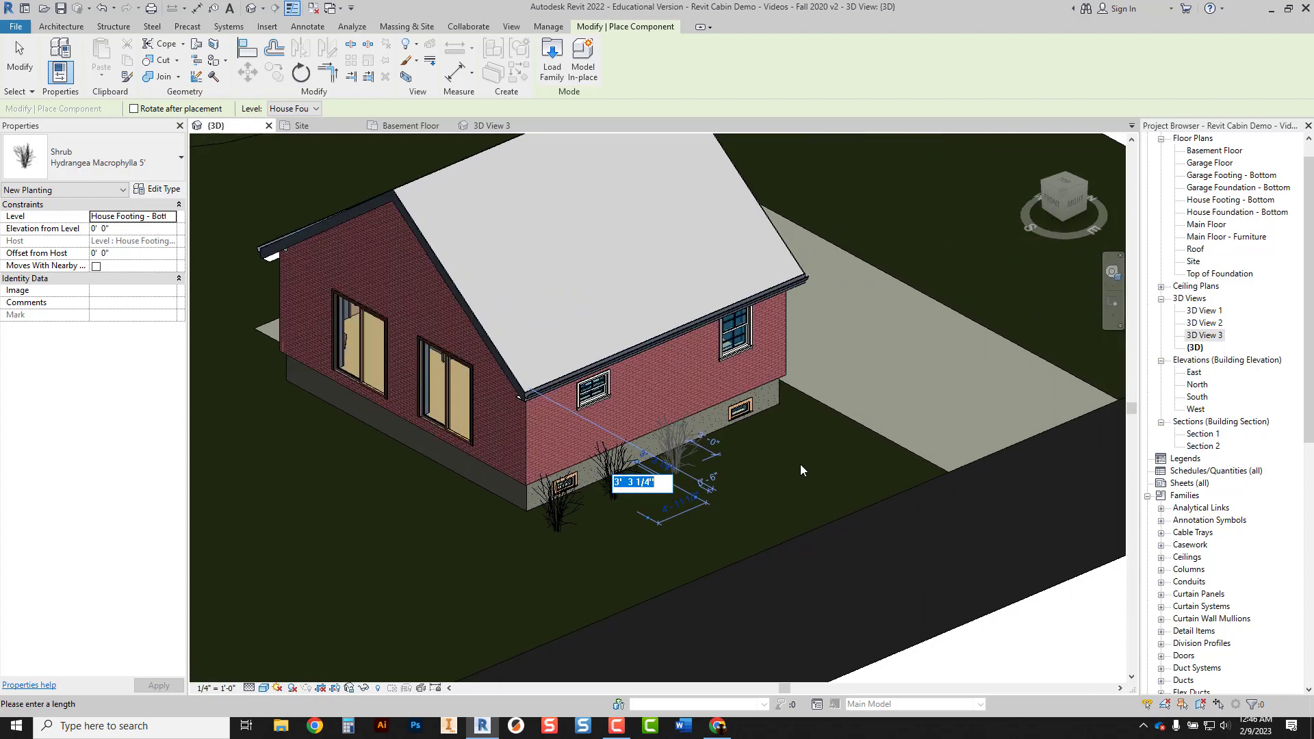
pyautogui.press('Escape')
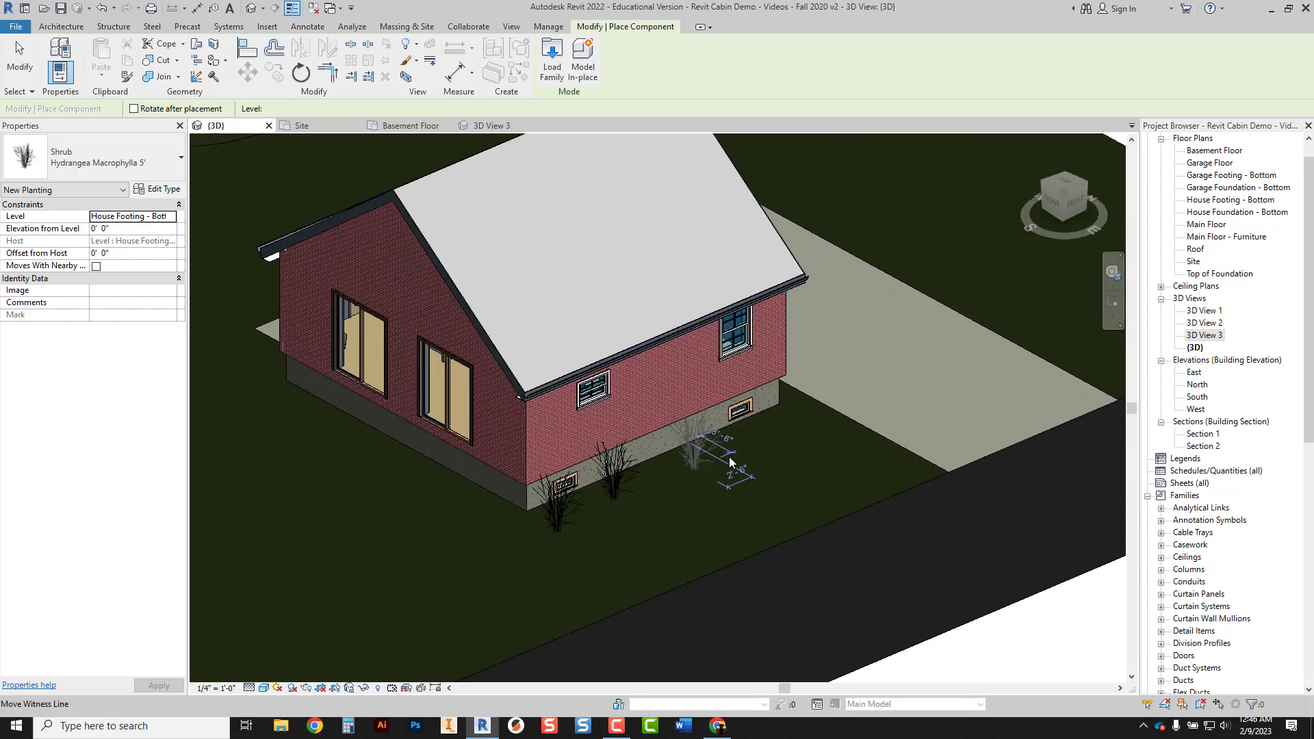
pyautogui.click(690, 467)
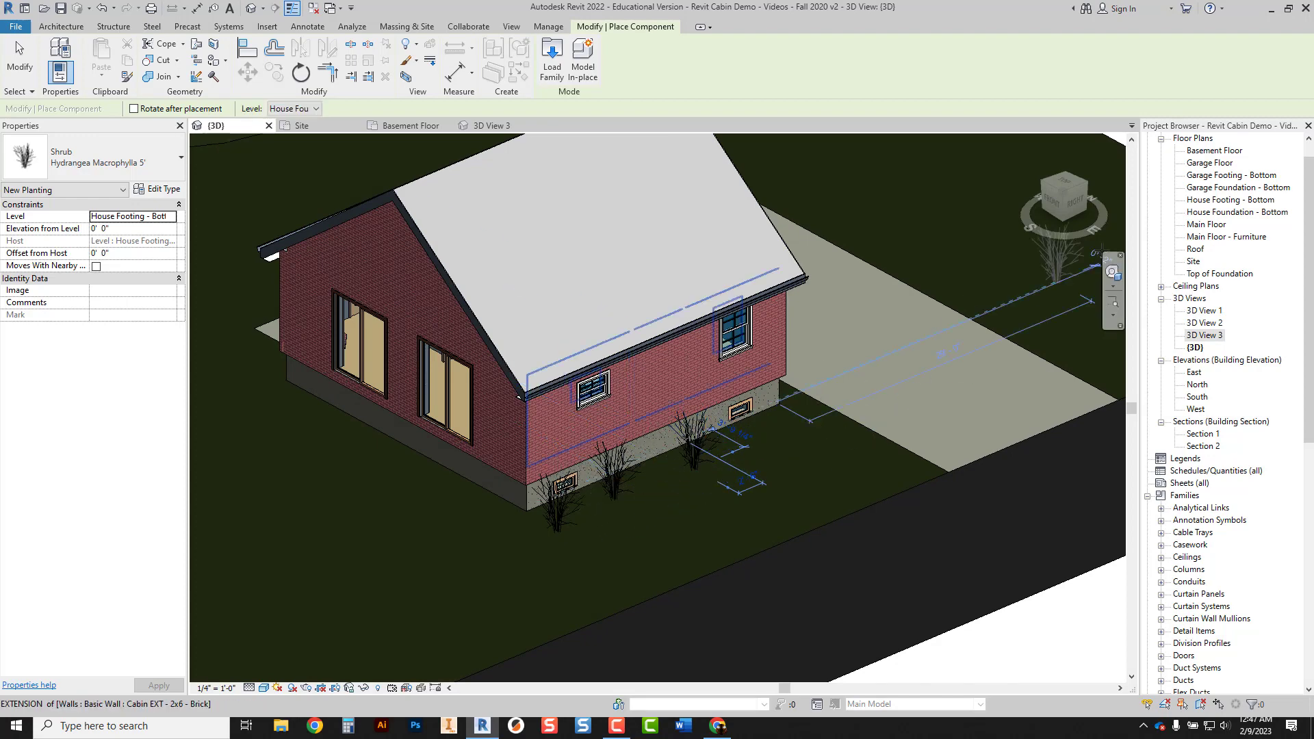
# Continue the shrub row from a top view with two more shrubs up to the cabin's northeast corner, and finish placing components.
pyautogui.click(1065, 183)
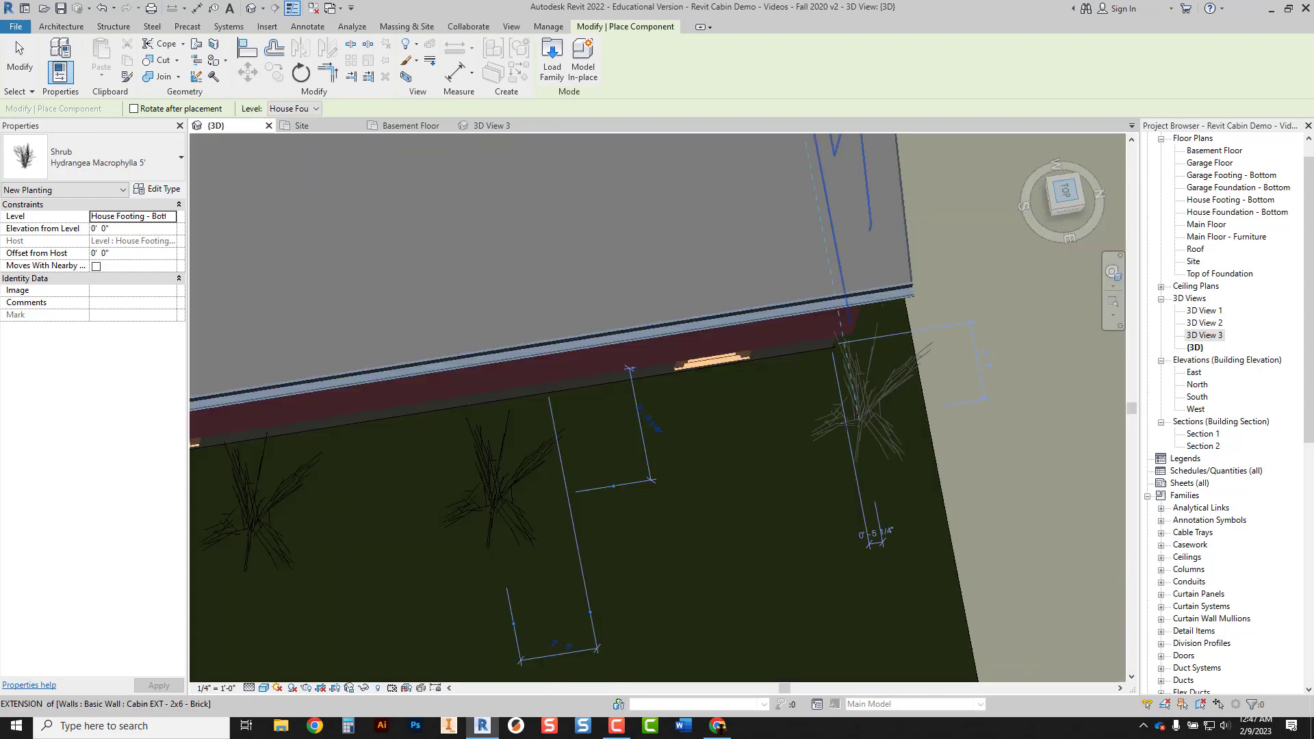
pyautogui.scroll(-4, 803, 457)
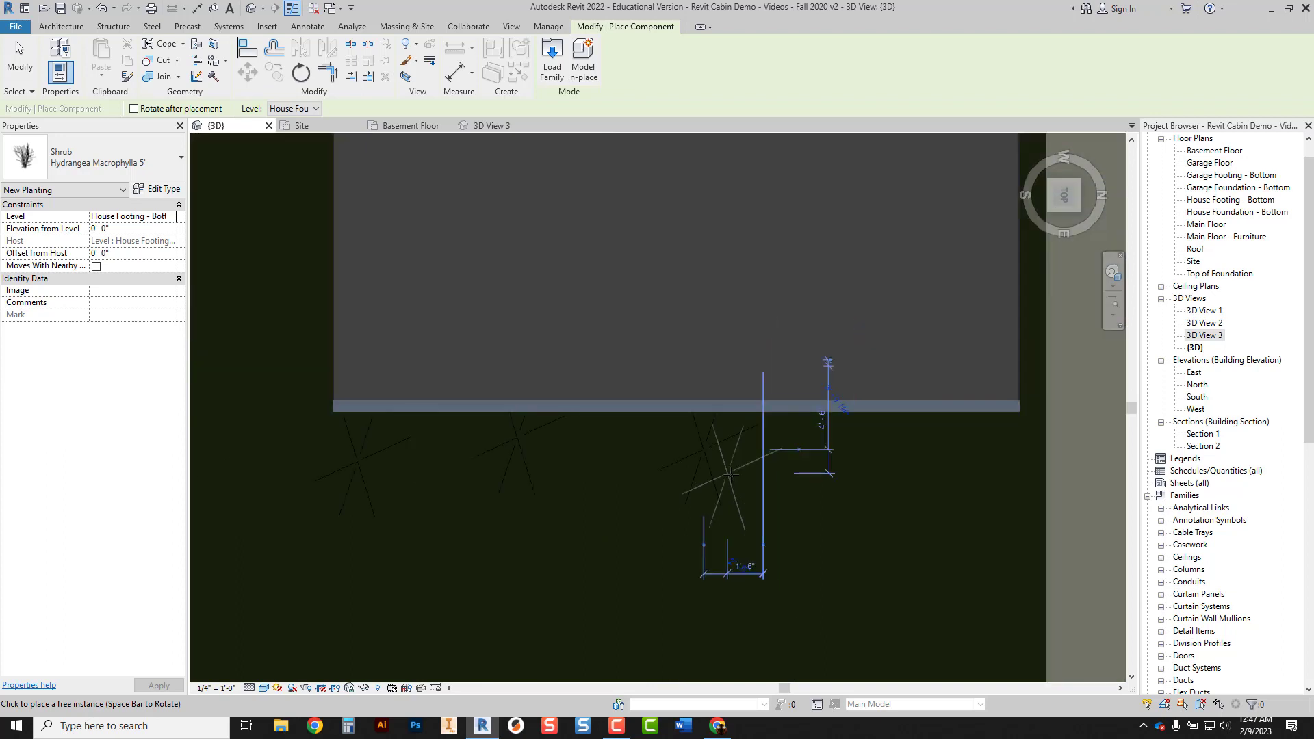
pyautogui.scroll(1, 679, 480)
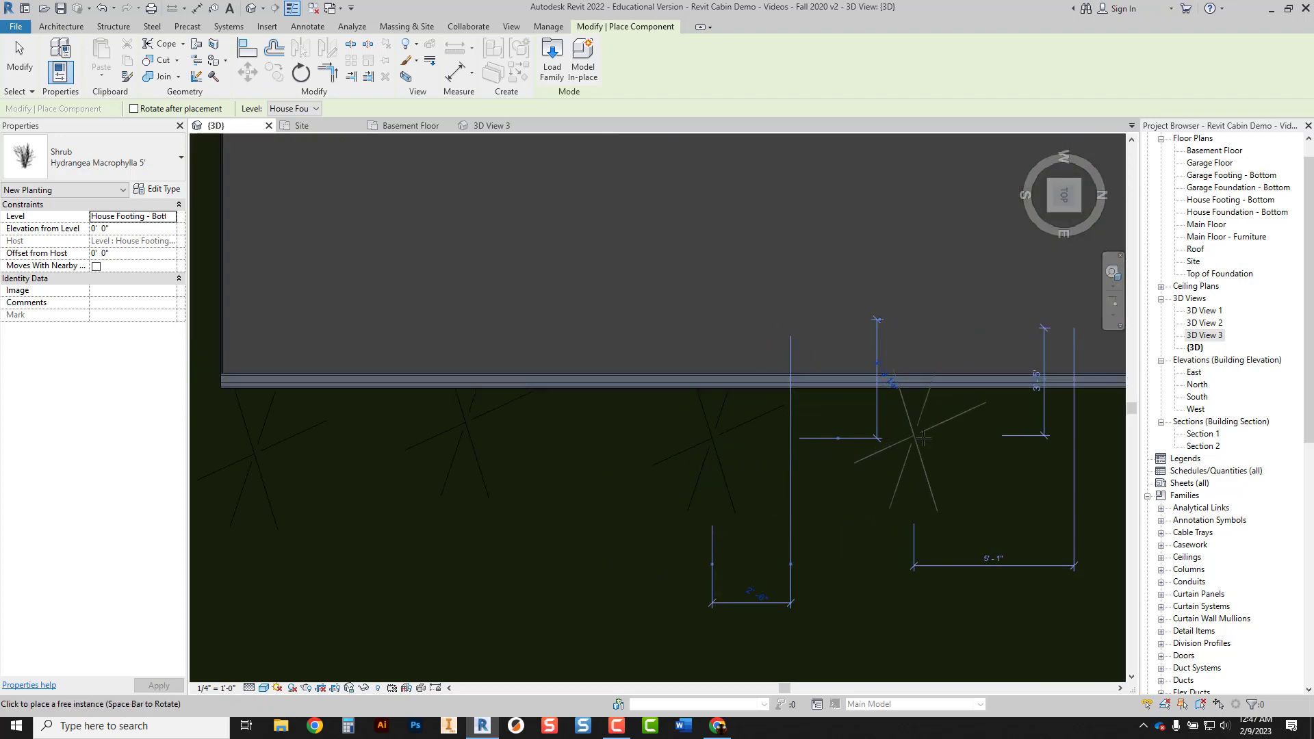
pyautogui.moveTo(993, 445); pyautogui.dragTo(647, 455, button='middle')
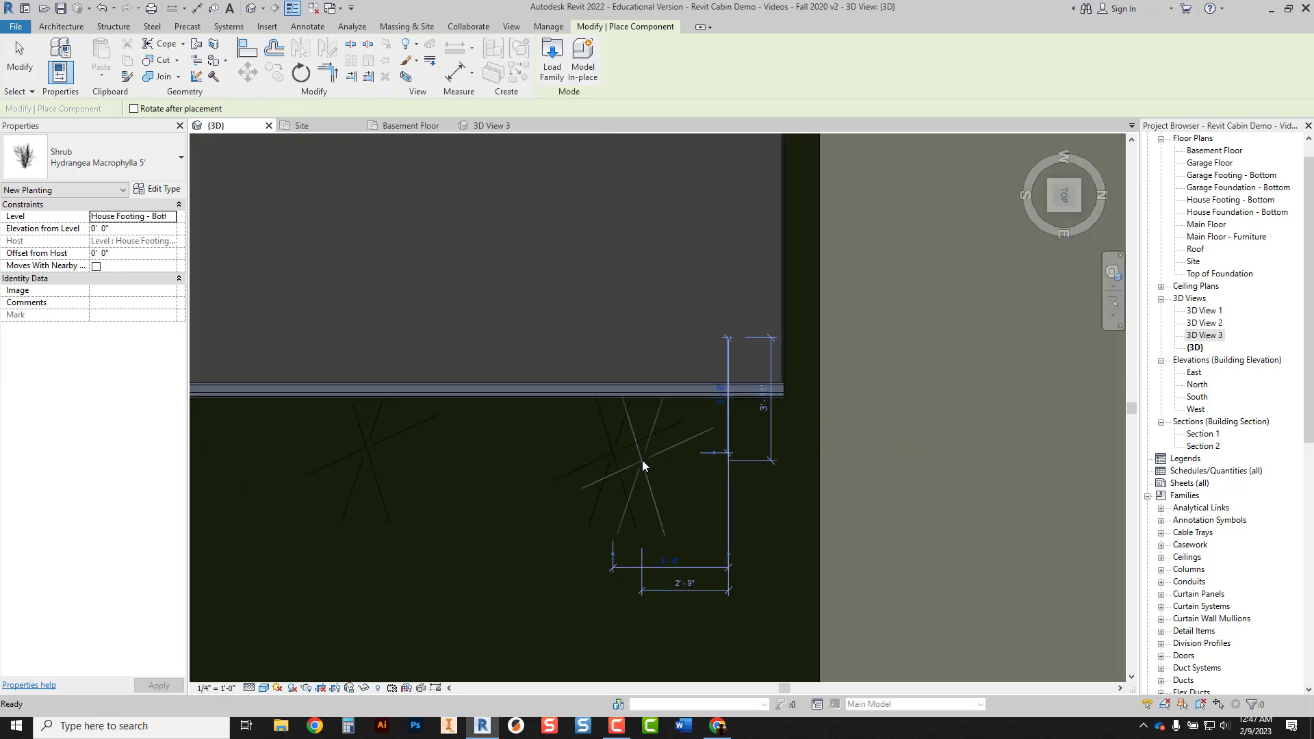
pyautogui.click(786, 456)
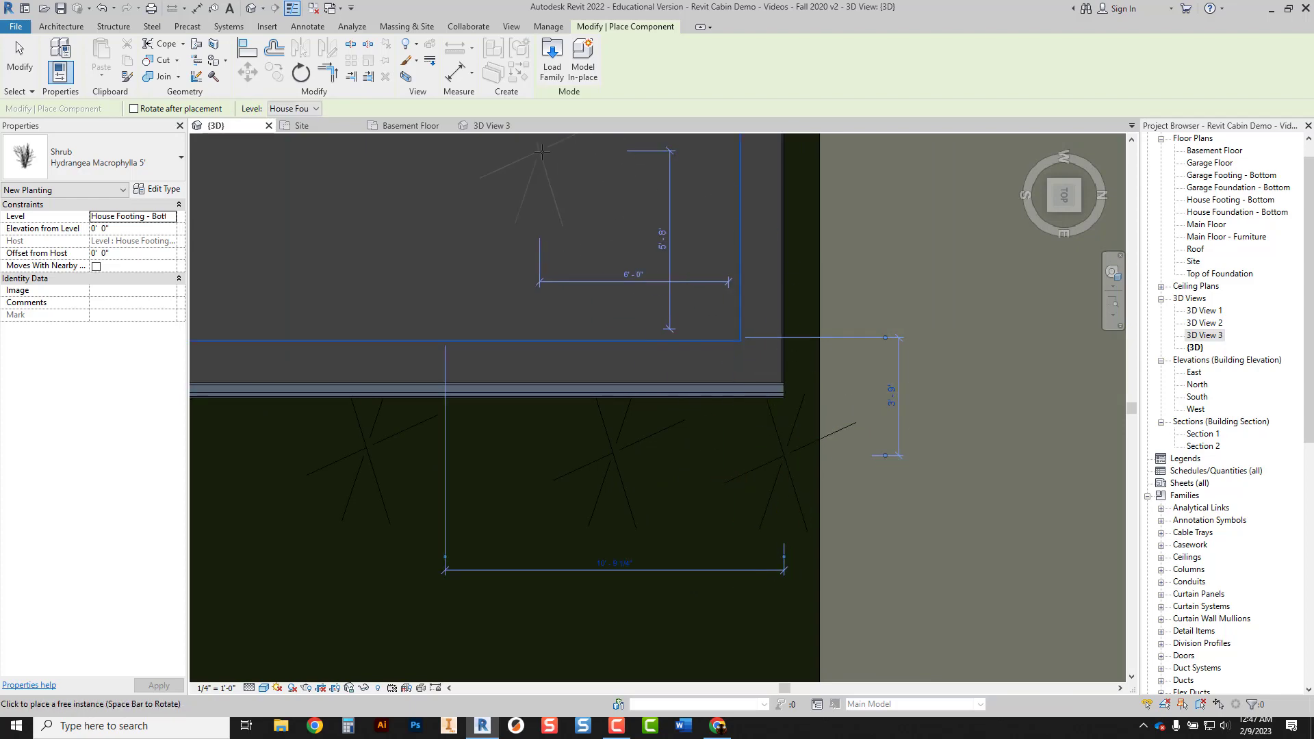
pyautogui.click(1033, 143)
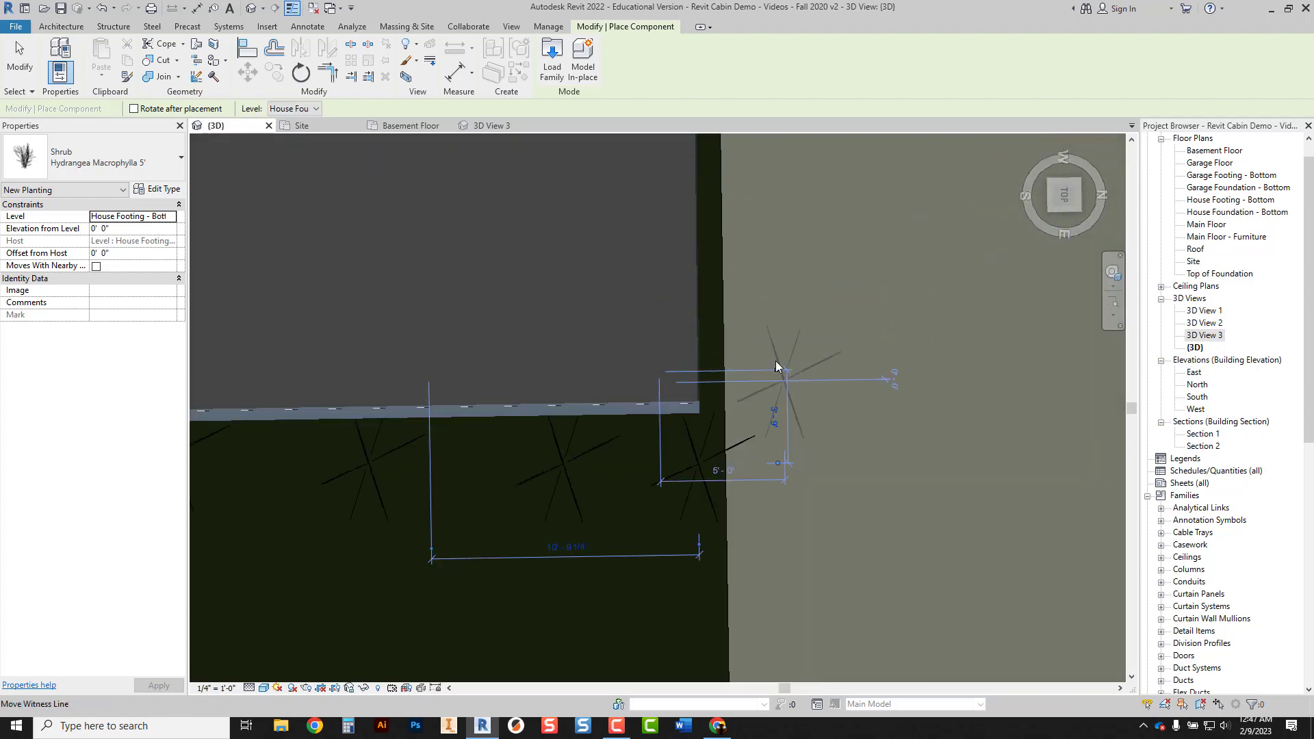
pyautogui.middleClick(487, 464)
pyautogui.middleClick(487, 464)
pyautogui.press('Escape')
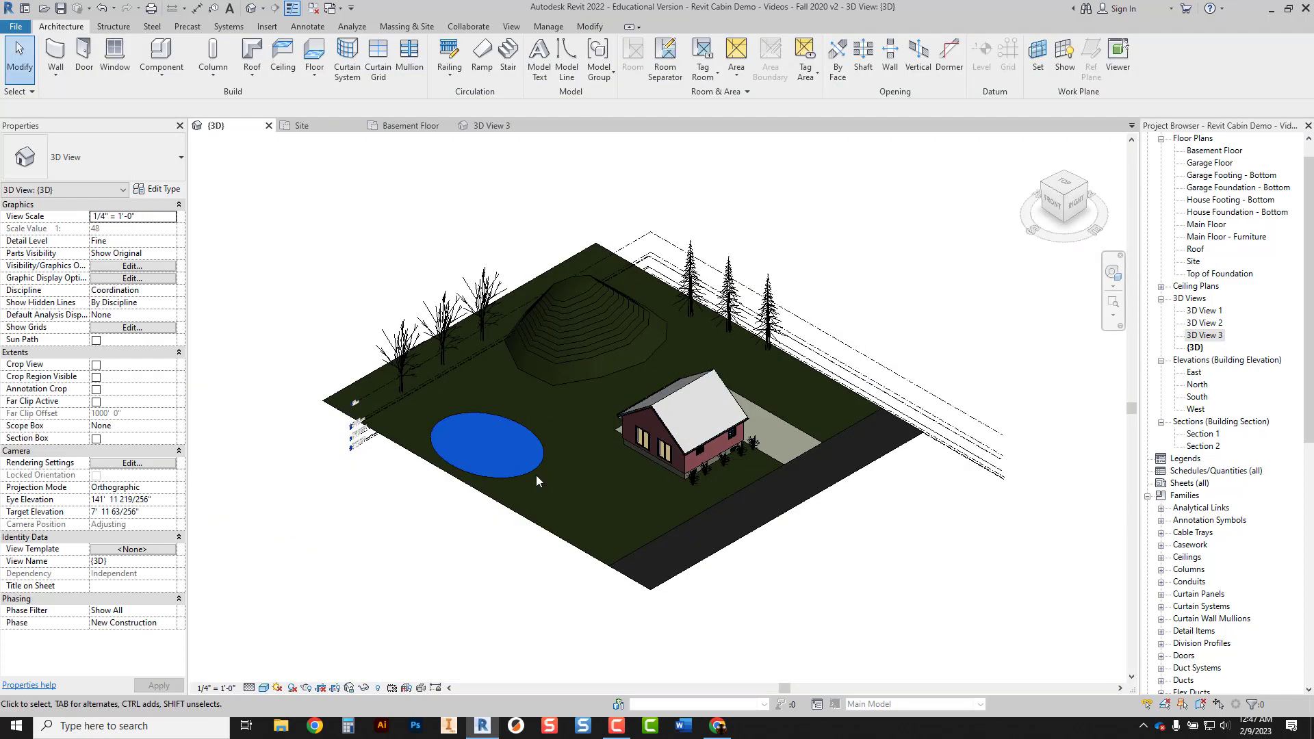
pyautogui.scroll(5, 704, 482)
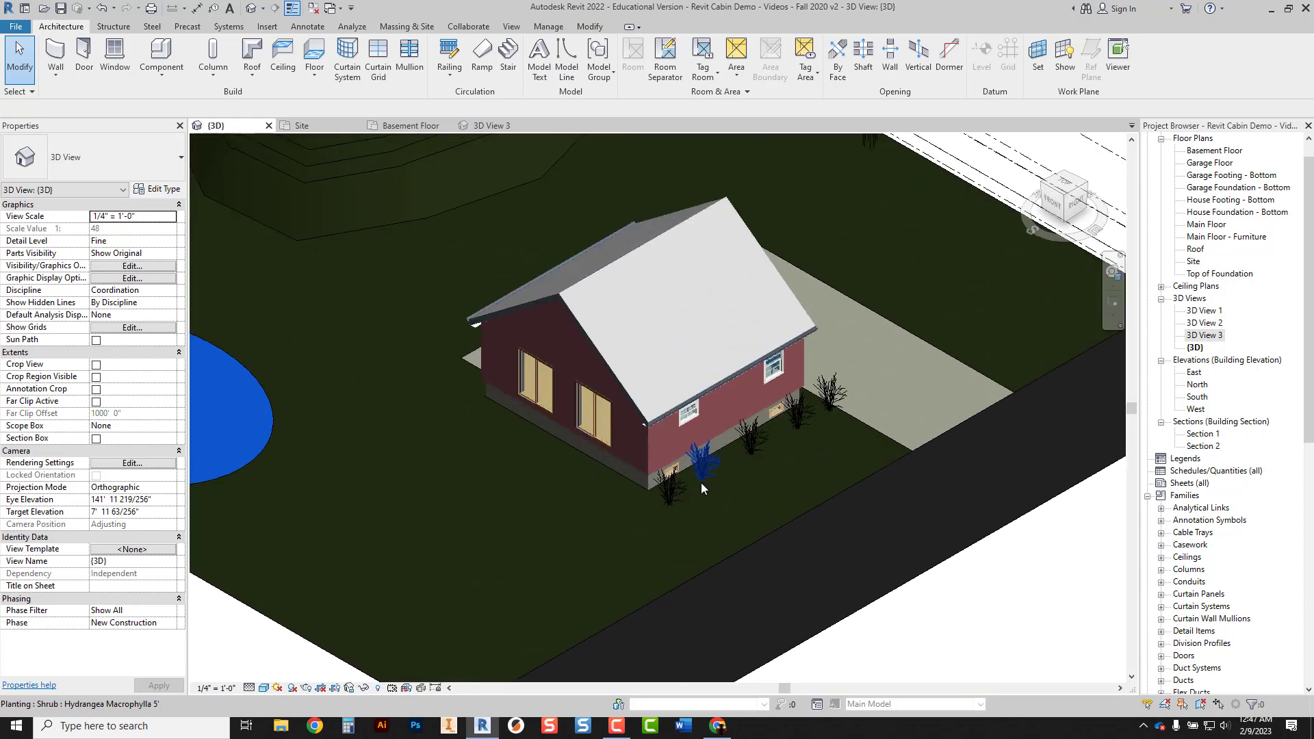
# Examine the shrub row along the cabin's east wall and the overall landscaped site in the 3D view.
pyautogui.middleClick(508, 424)
pyautogui.middleClick(507, 424)
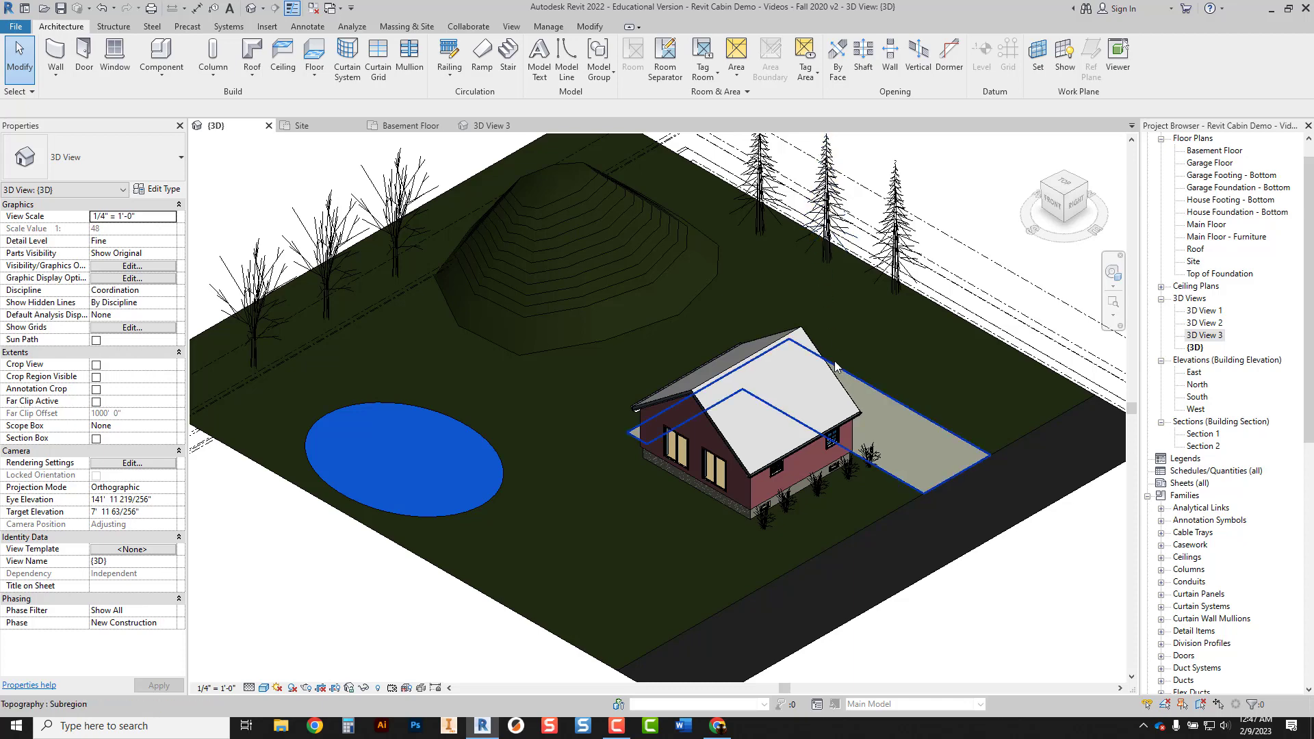
pyautogui.scroll(2, 781, 524)
pyautogui.scroll(2, 778, 523)
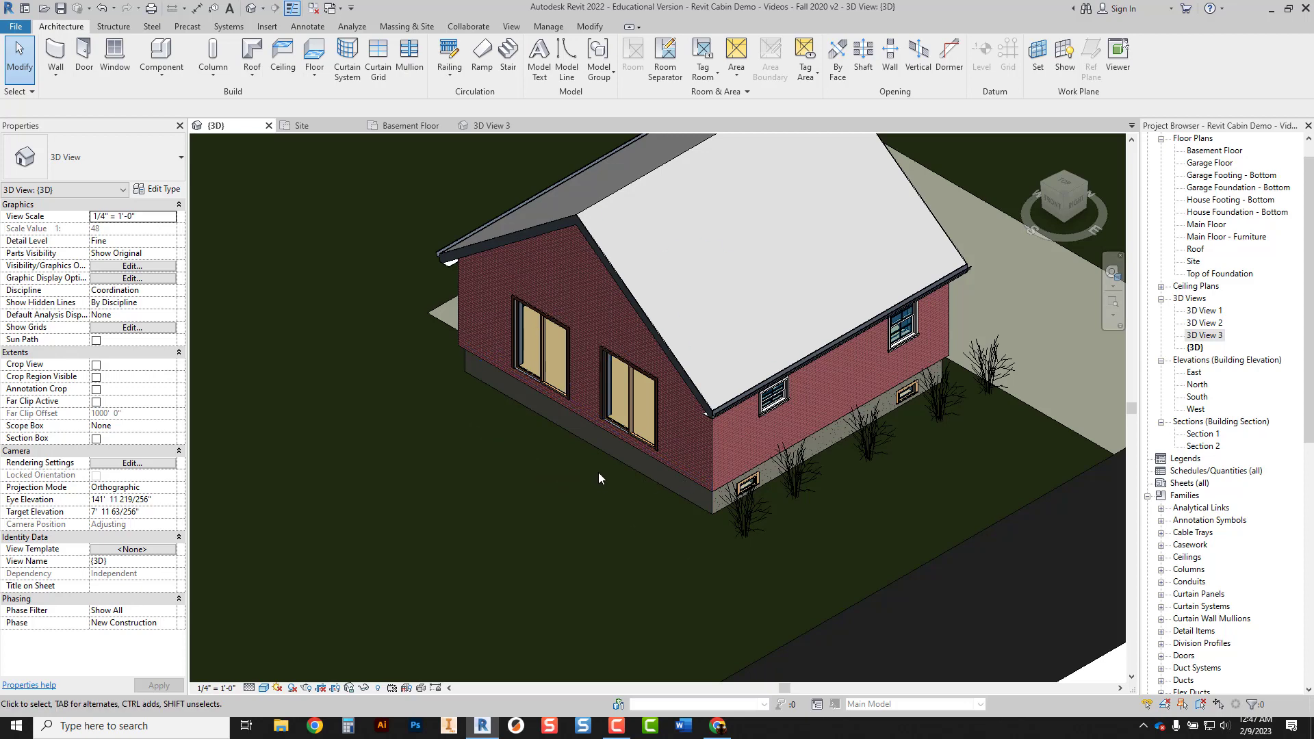
pyautogui.scroll(-2, 660, 472)
pyautogui.scroll(3, 648, 476)
pyautogui.scroll(-3, 648, 477)
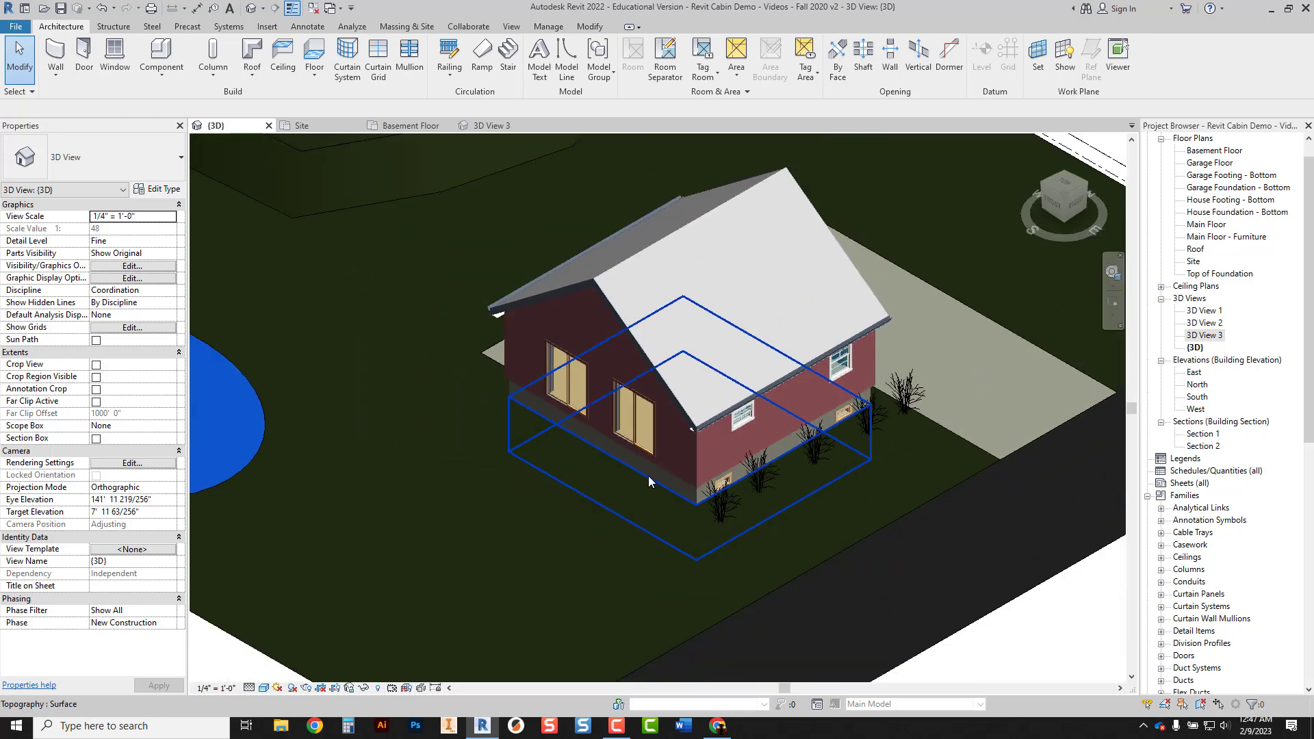
pyautogui.scroll(-2, 647, 475)
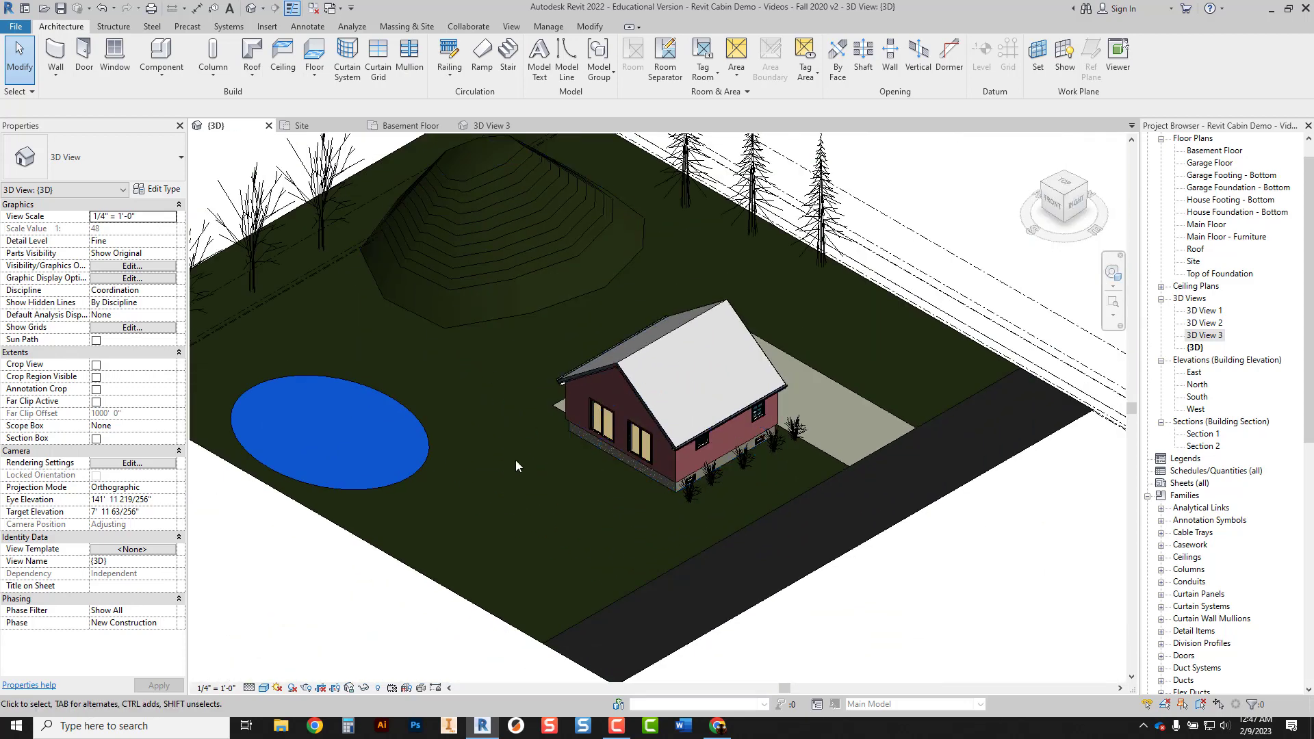
pyautogui.moveTo(556, 481); pyautogui.dragTo(638, 501, button='middle')
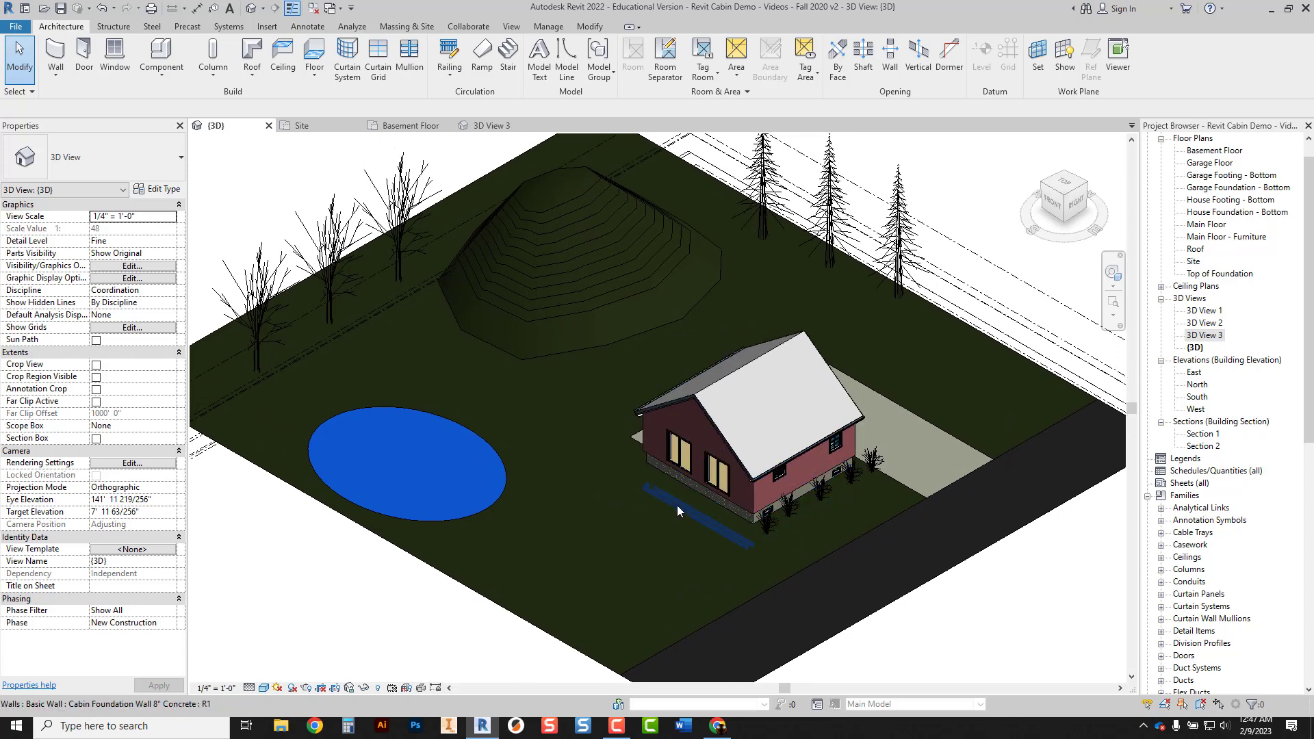
# Set the 3D view's visual style to Realistic and review the materials on the terrain, cabin, and trees.
pyautogui.click(264, 688)
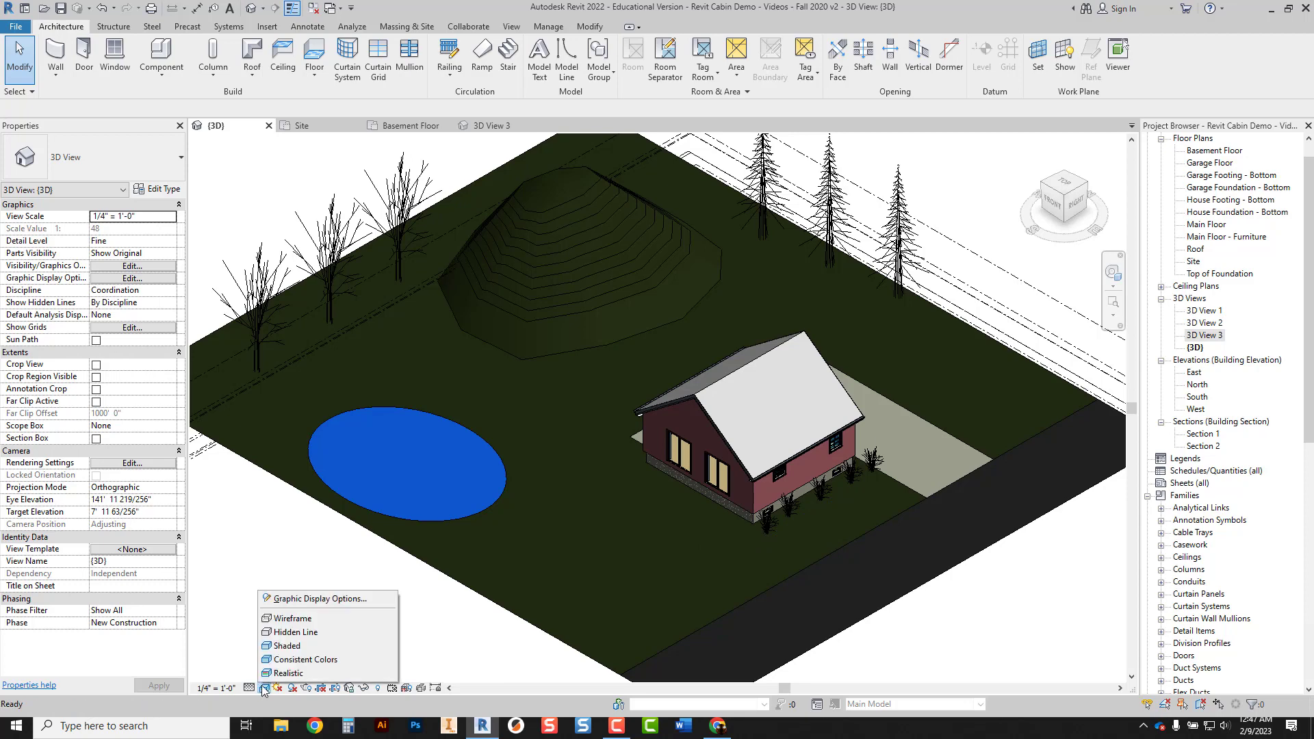
pyautogui.click(276, 675)
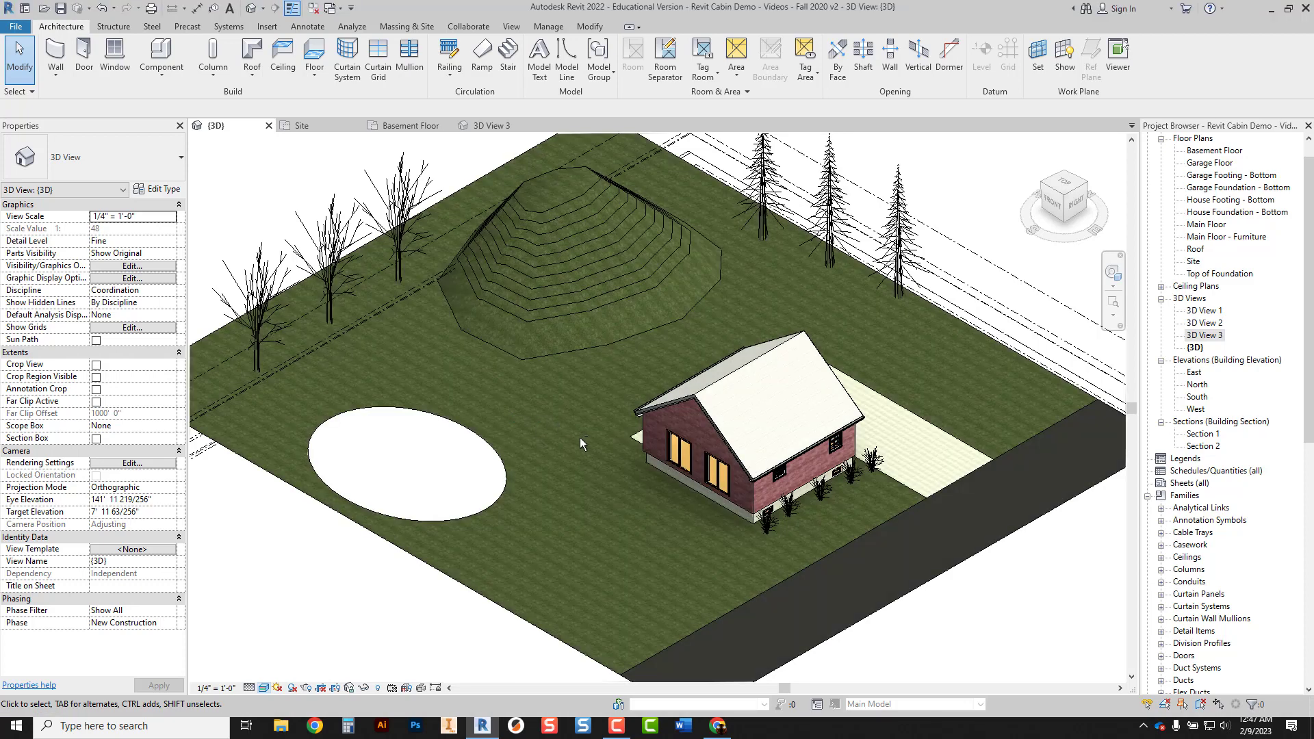
pyautogui.keyDown('shift'); pyautogui.moveTo(580, 437); pyautogui.dragTo(576, 335, button='middle'); pyautogui.keyUp('shift')
pyautogui.moveTo(577, 388)
pyautogui.keyDown('shift'); pyautogui.mouseDown(button='middle')
pyautogui.moveTo(590, 389)
pyautogui.moveTo(564, 401)
pyautogui.mouseUp(button='middle'); pyautogui.keyUp('shift')
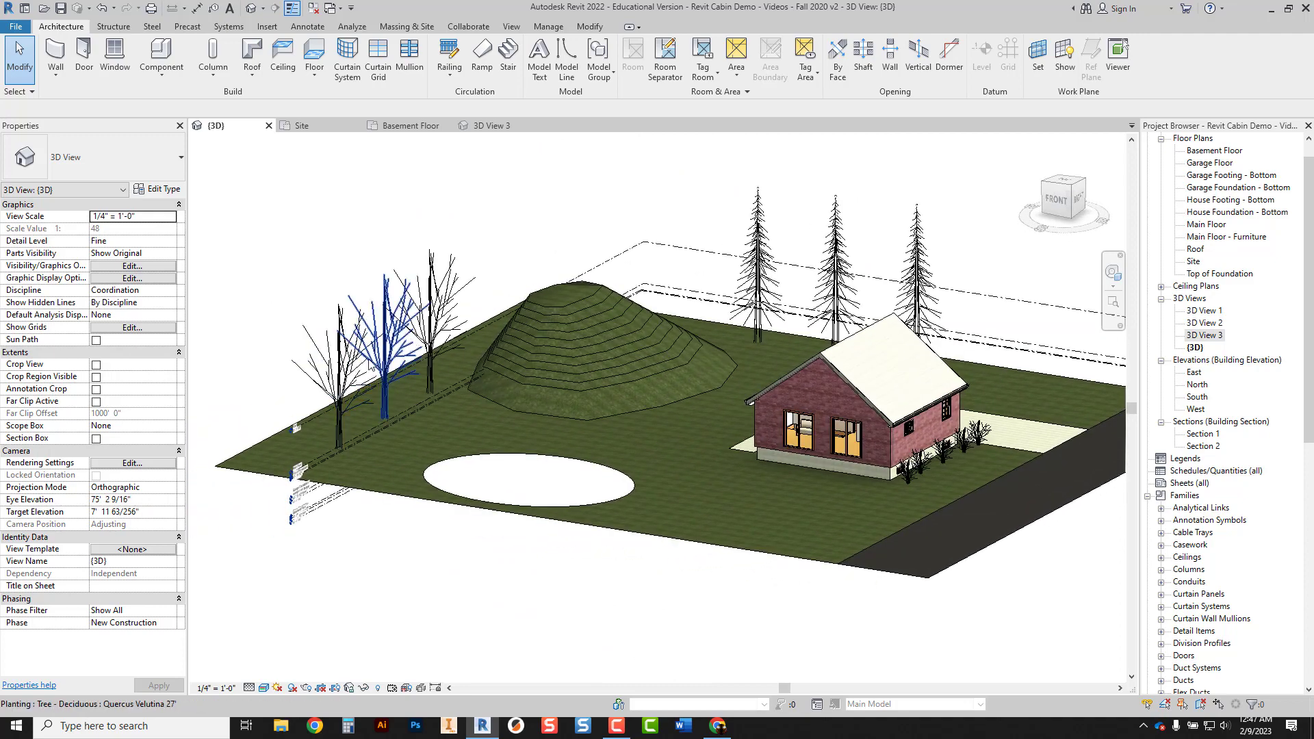
pyautogui.scroll(-4, 338, 370)
pyautogui.scroll(7, 331, 371)
pyautogui.scroll(-4, 332, 368)
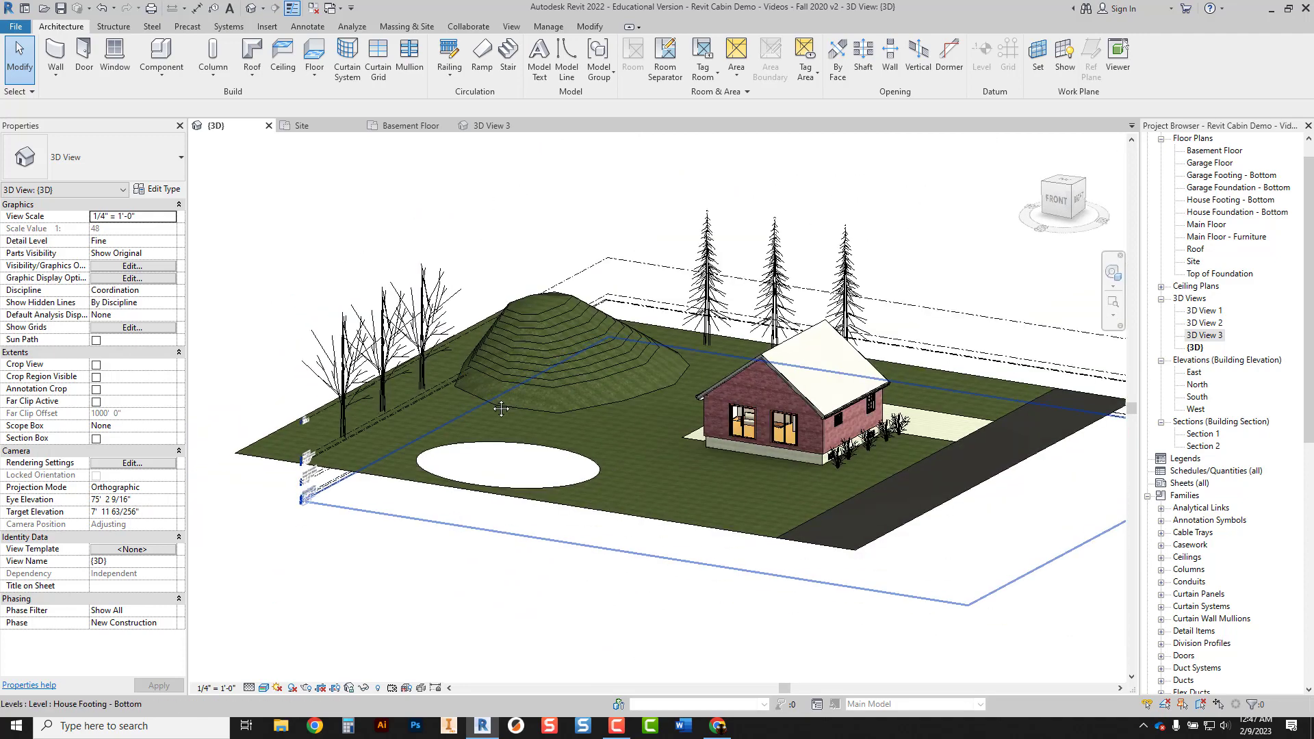
pyautogui.moveTo(501, 408); pyautogui.dragTo(428, 408, button='middle')
pyautogui.keyDown('shift'); pyautogui.moveTo(537, 440); pyautogui.dragTo(521, 466, button='middle'); pyautogui.keyUp('shift')
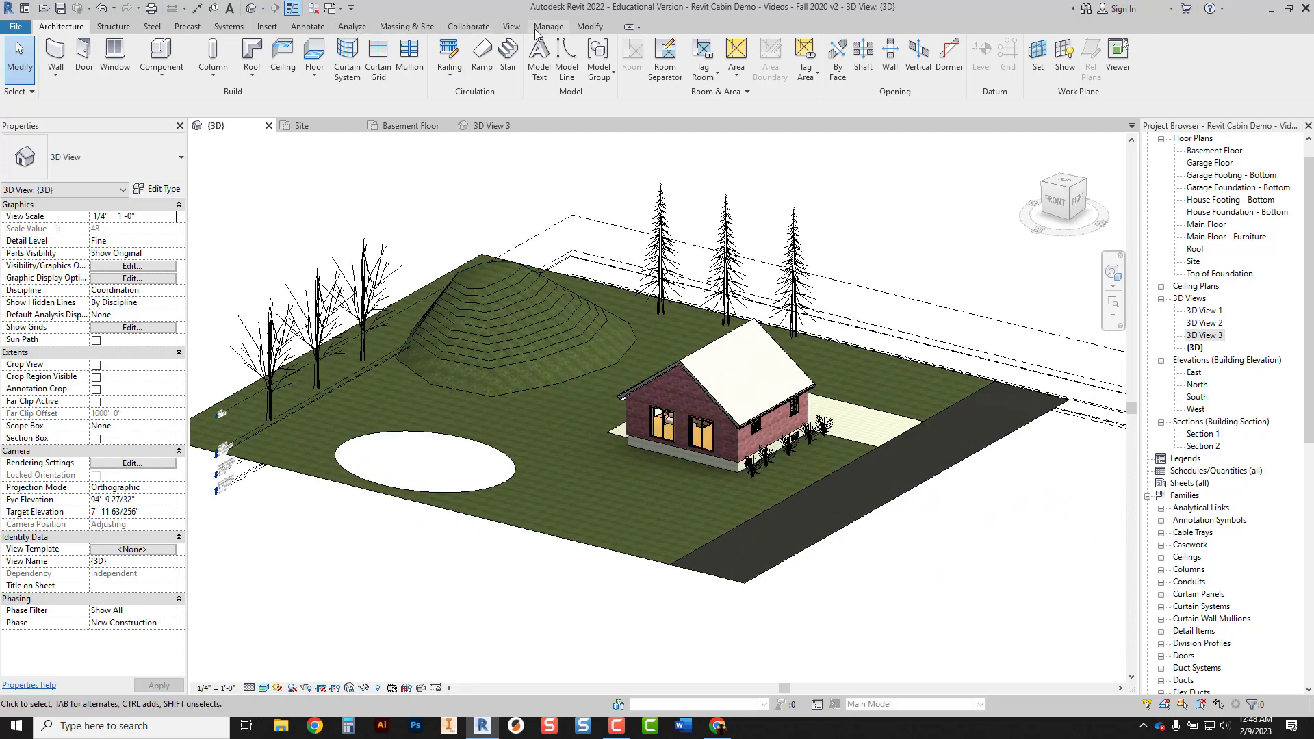
# Create a perspective camera view from the site's southeast corner, aimed diagonally across the cabin to just past the northwest corner.
pyautogui.click(511, 26)
pyautogui.click(429, 65)
pyautogui.click(445, 124)
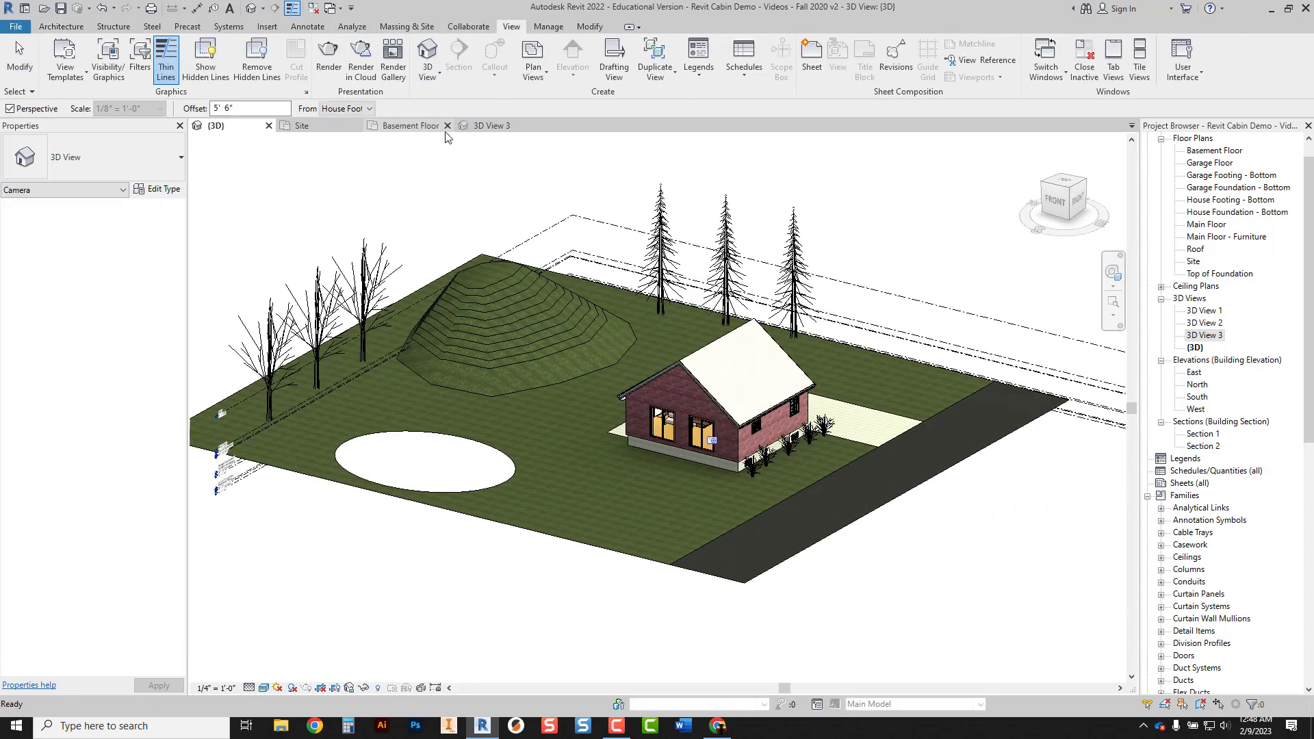
pyautogui.click(1069, 183)
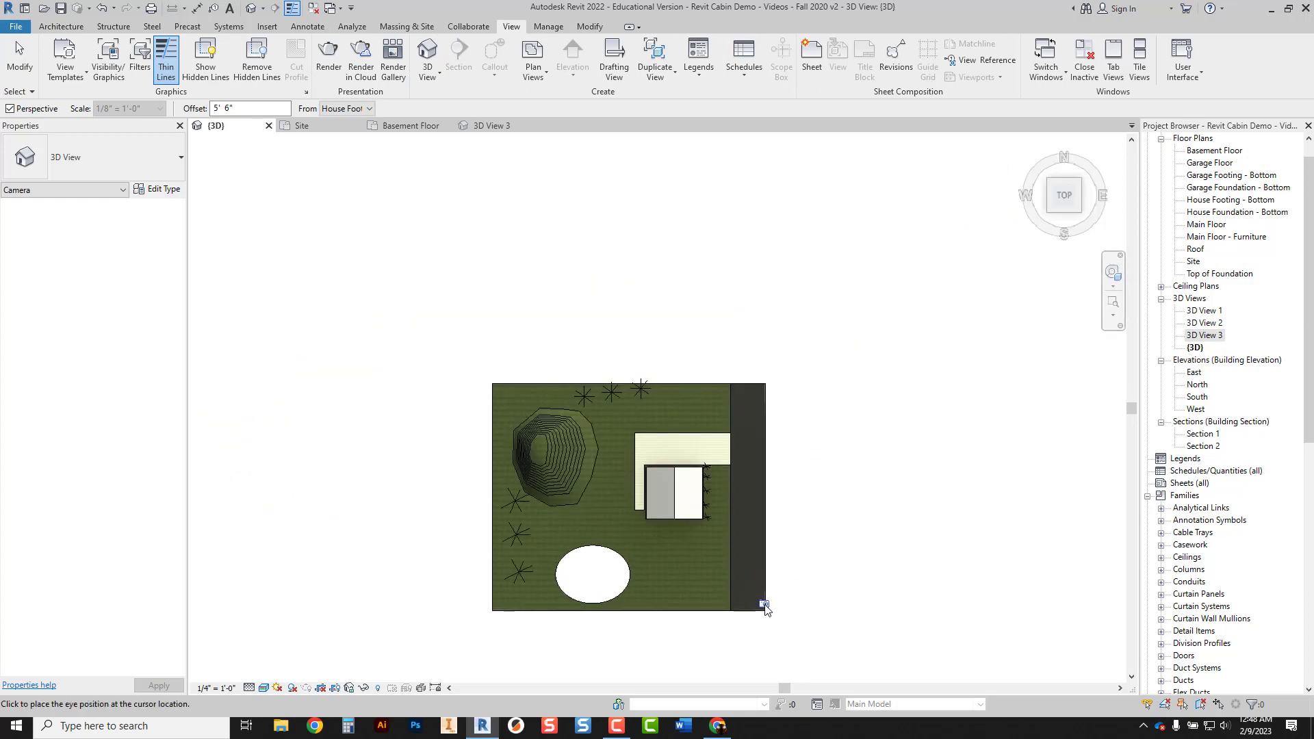
pyautogui.click(765, 607)
pyautogui.click(470, 372)
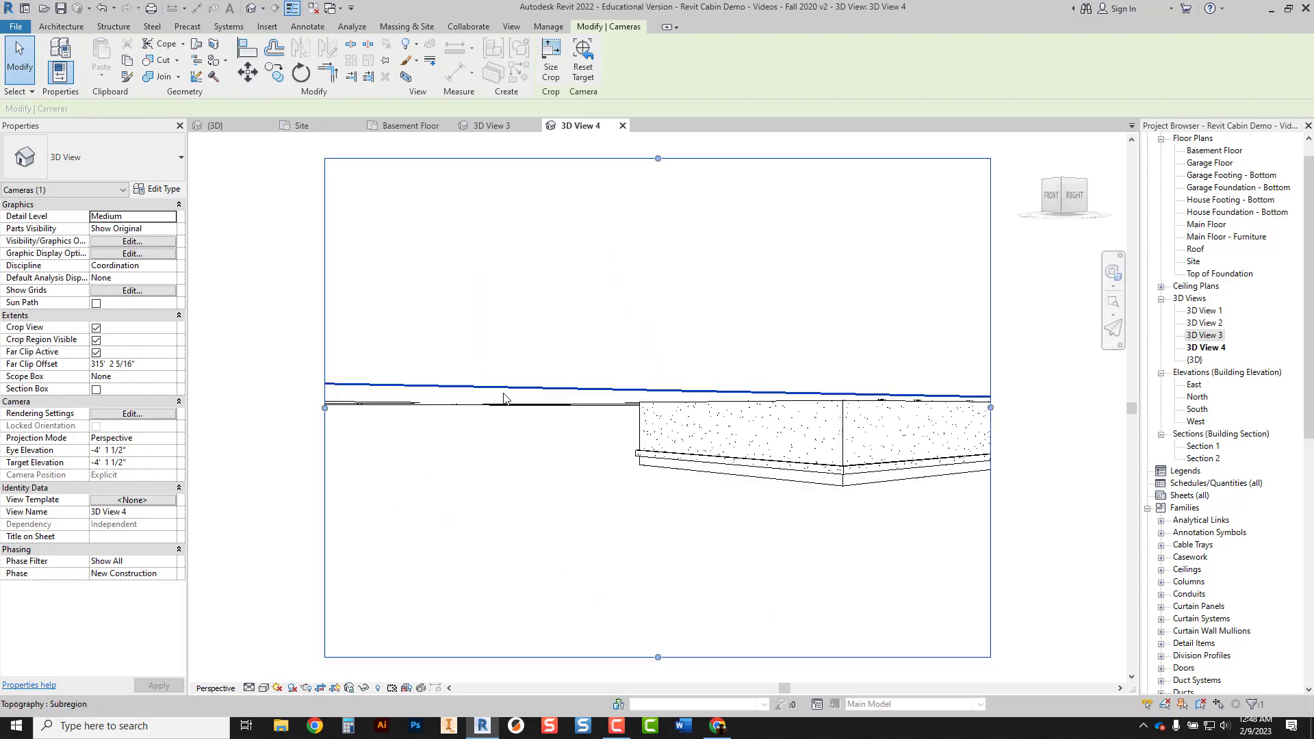
# Raise the camera to look down on the cabin and widen the crop region on both sides to include more trees and shrubs.
pyautogui.keyDown('shift'); pyautogui.moveTo(632, 417); pyautogui.dragTo(470, 469, button='middle'); pyautogui.keyUp('shift')
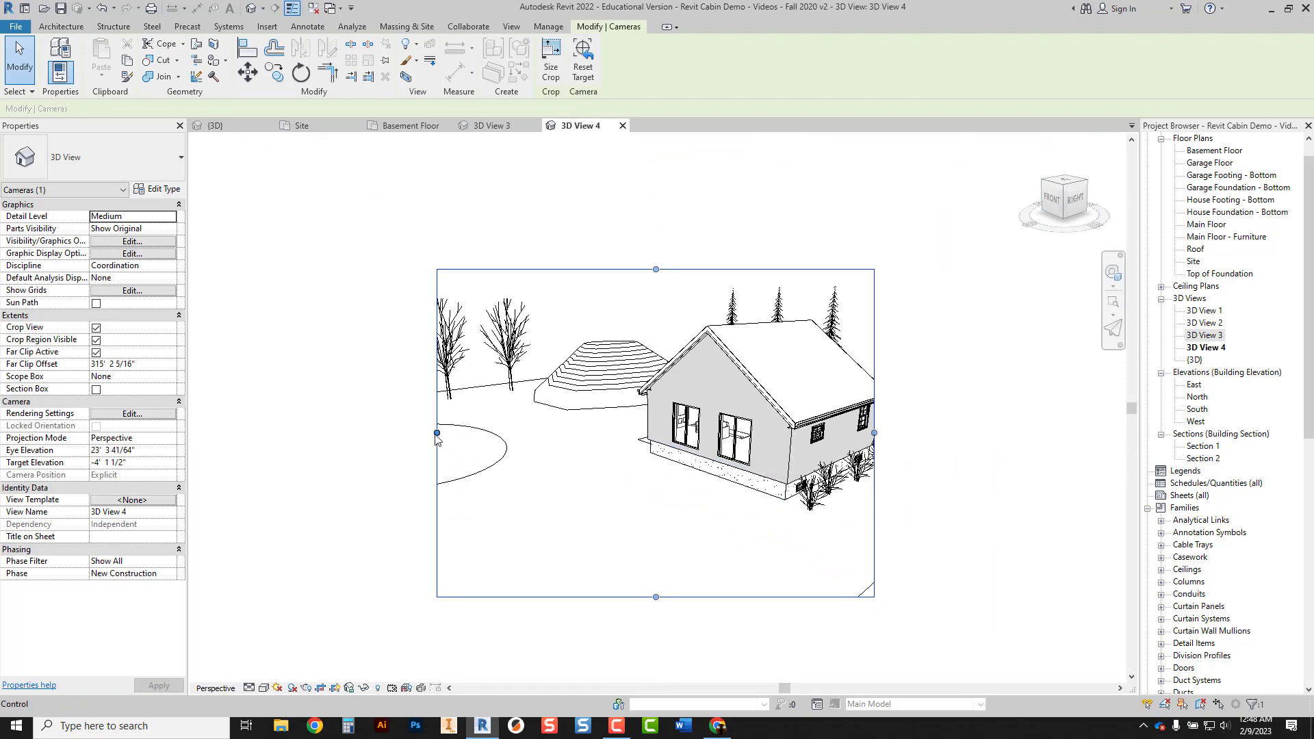
pyautogui.moveTo(437, 432); pyautogui.dragTo(370, 432)
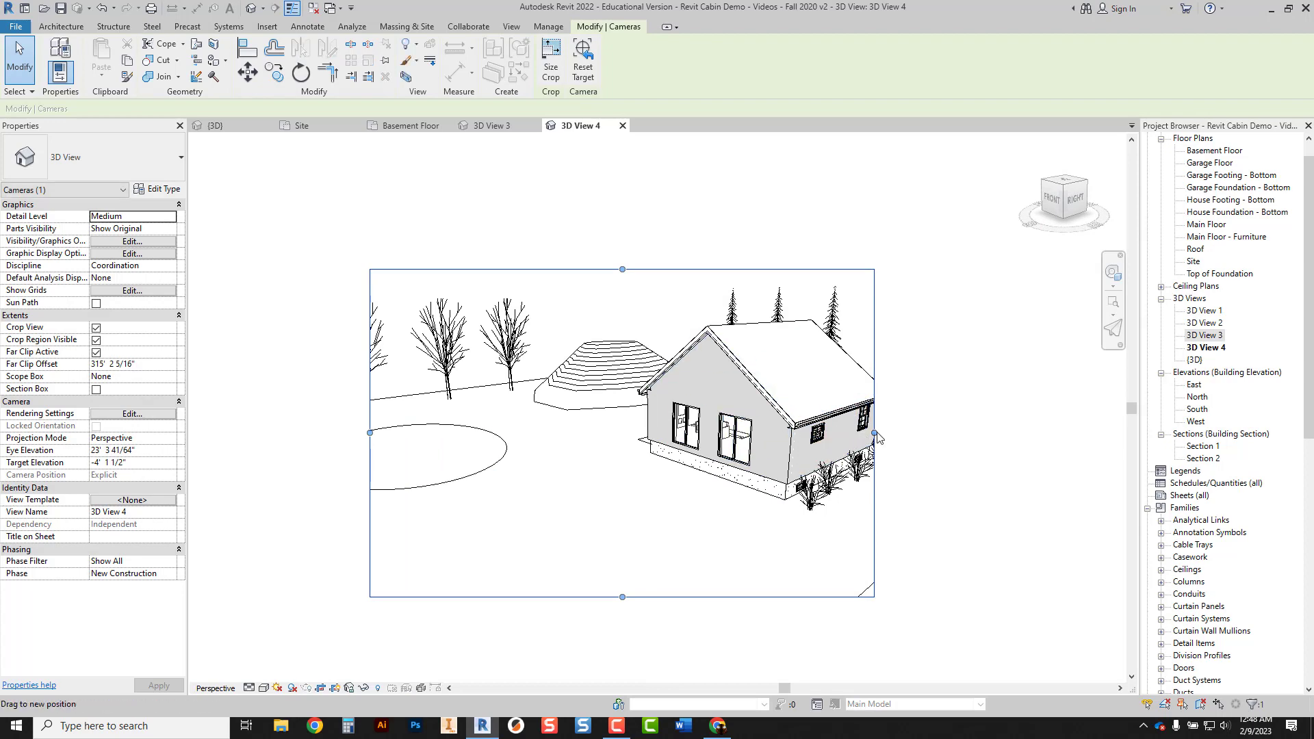
pyautogui.moveTo(877, 438); pyautogui.dragTo(935, 435)
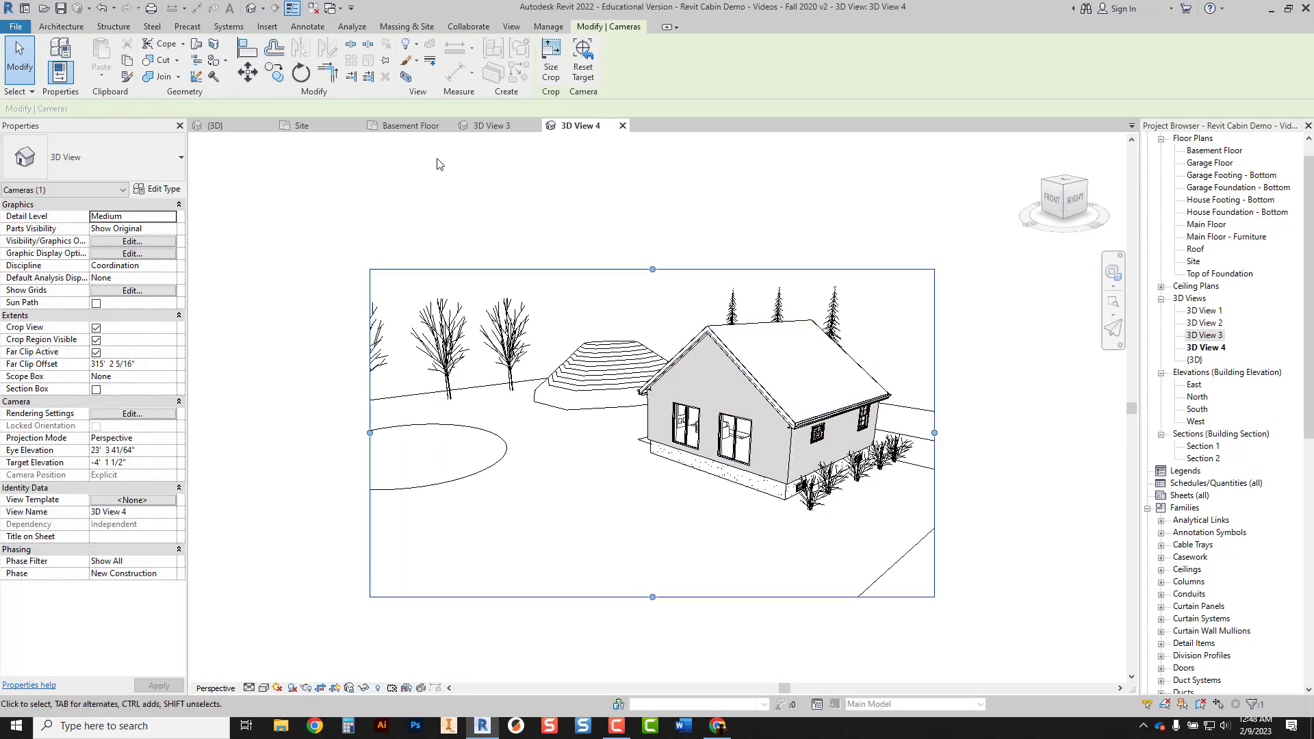
# Render the camera view at Draft quality with screen resolution, Exterior: Sun only lighting, and the Sky: Few Clouds background.
pyautogui.click(510, 27)
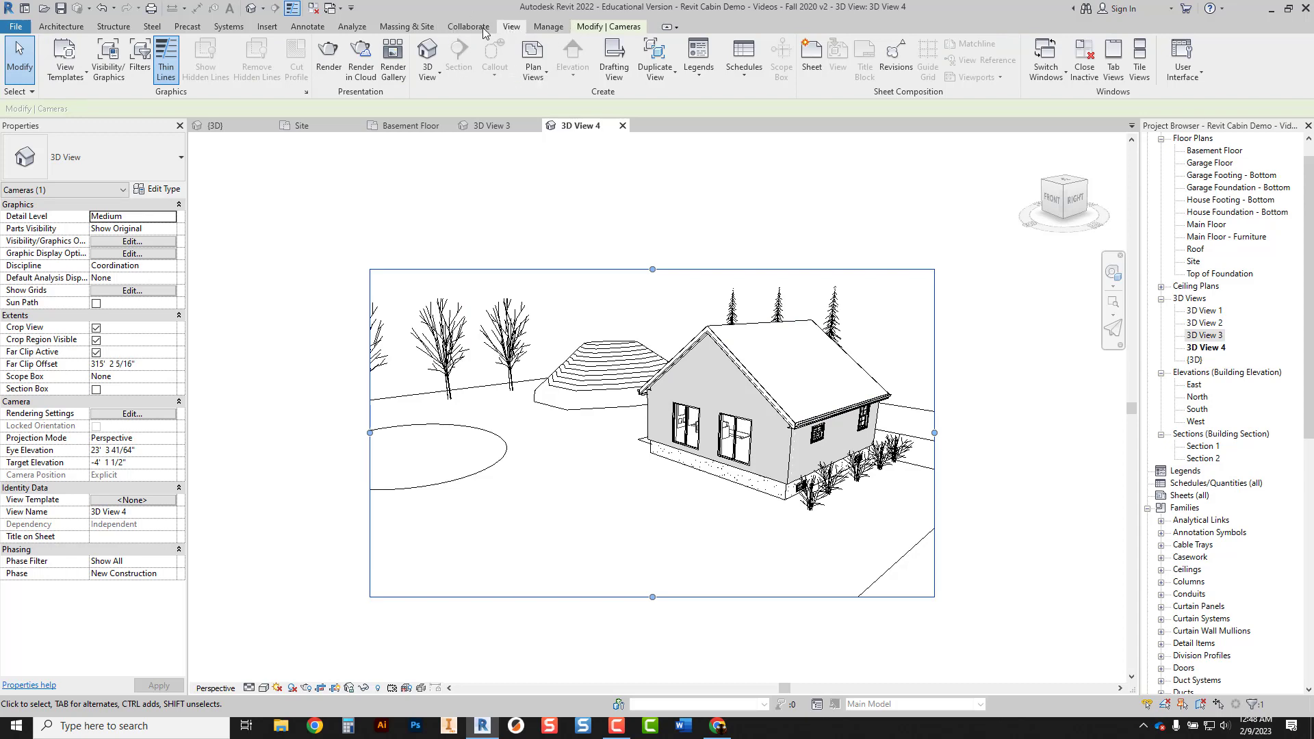
pyautogui.click(327, 55)
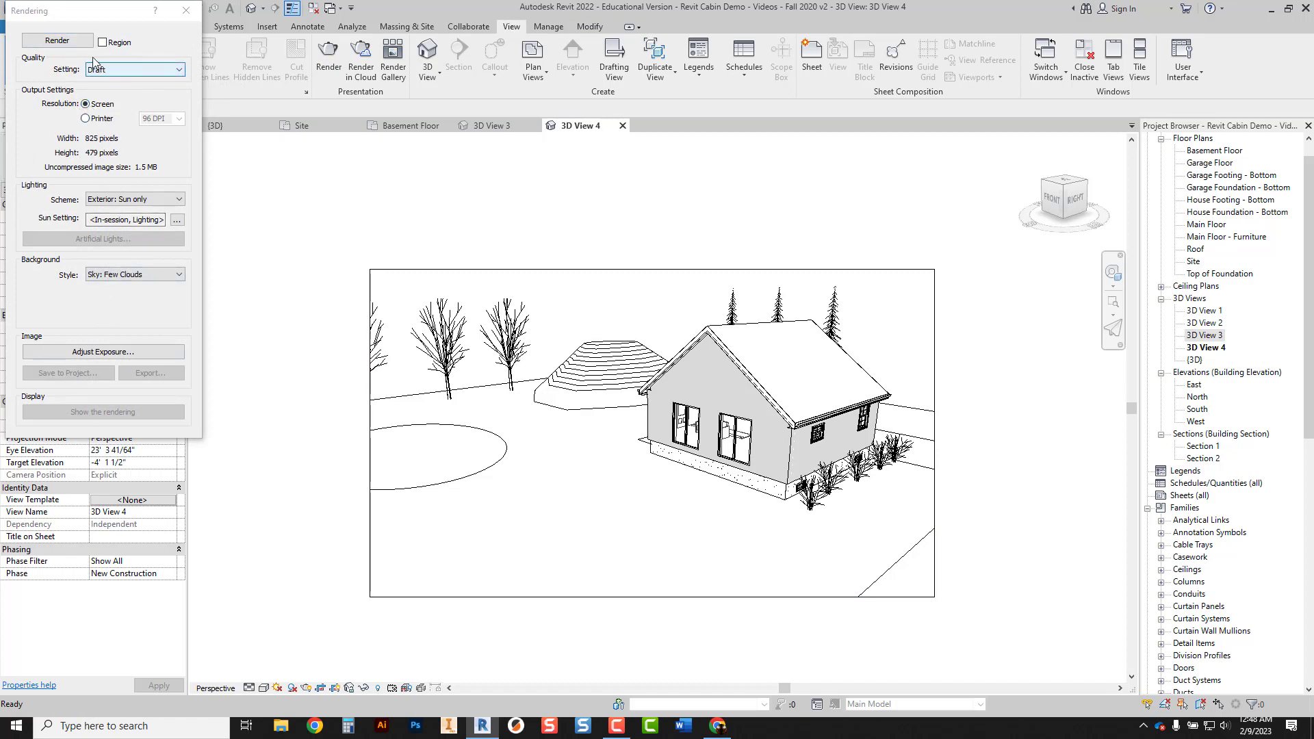
pyautogui.click(84, 43)
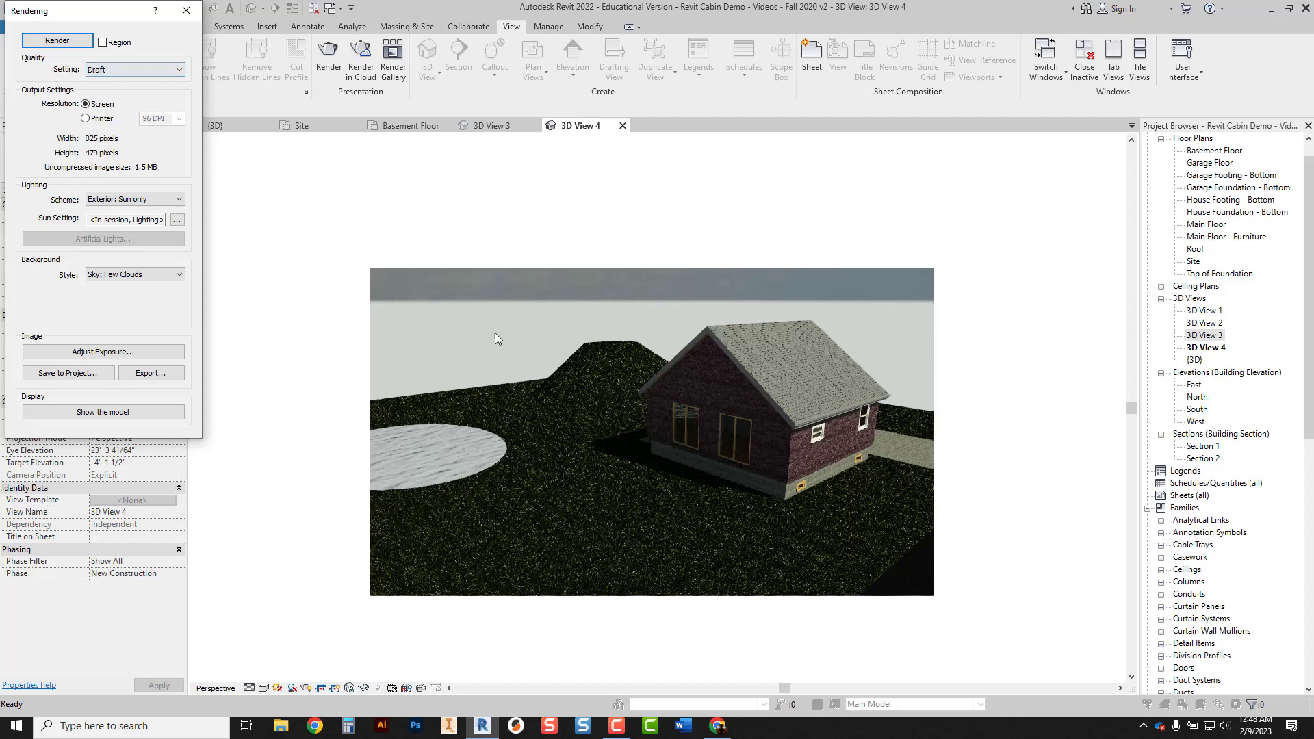
# Render the camera view again at Medium quality with printer resolution at 150 DPI, and close the rendering settings.
pyautogui.click(112, 65)
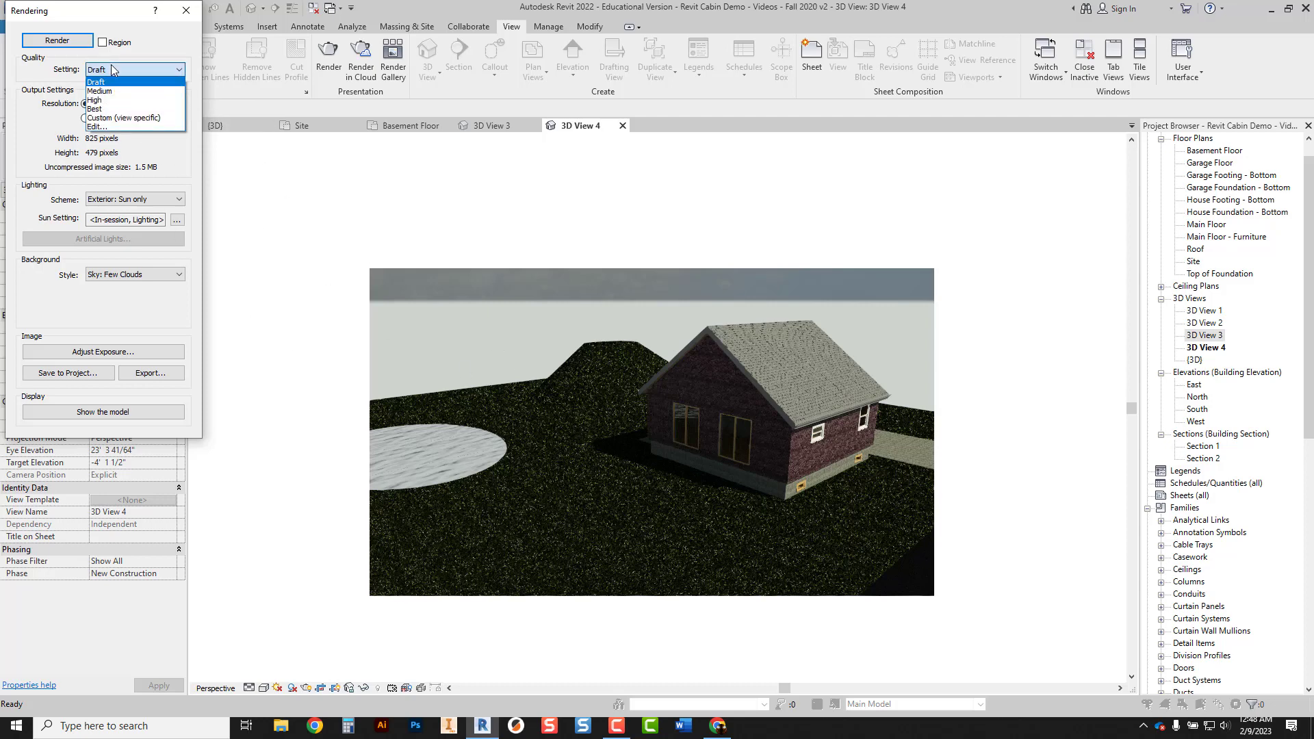
pyautogui.click(104, 99)
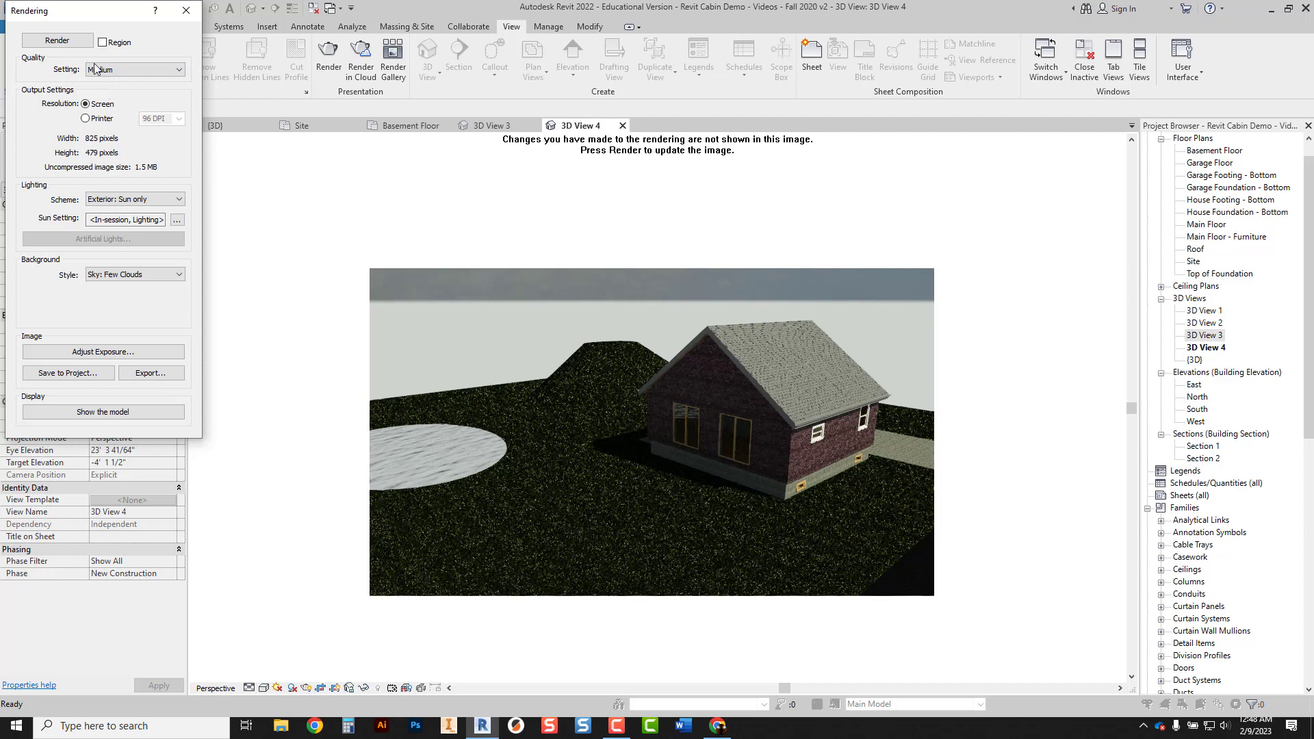
pyautogui.click(84, 119)
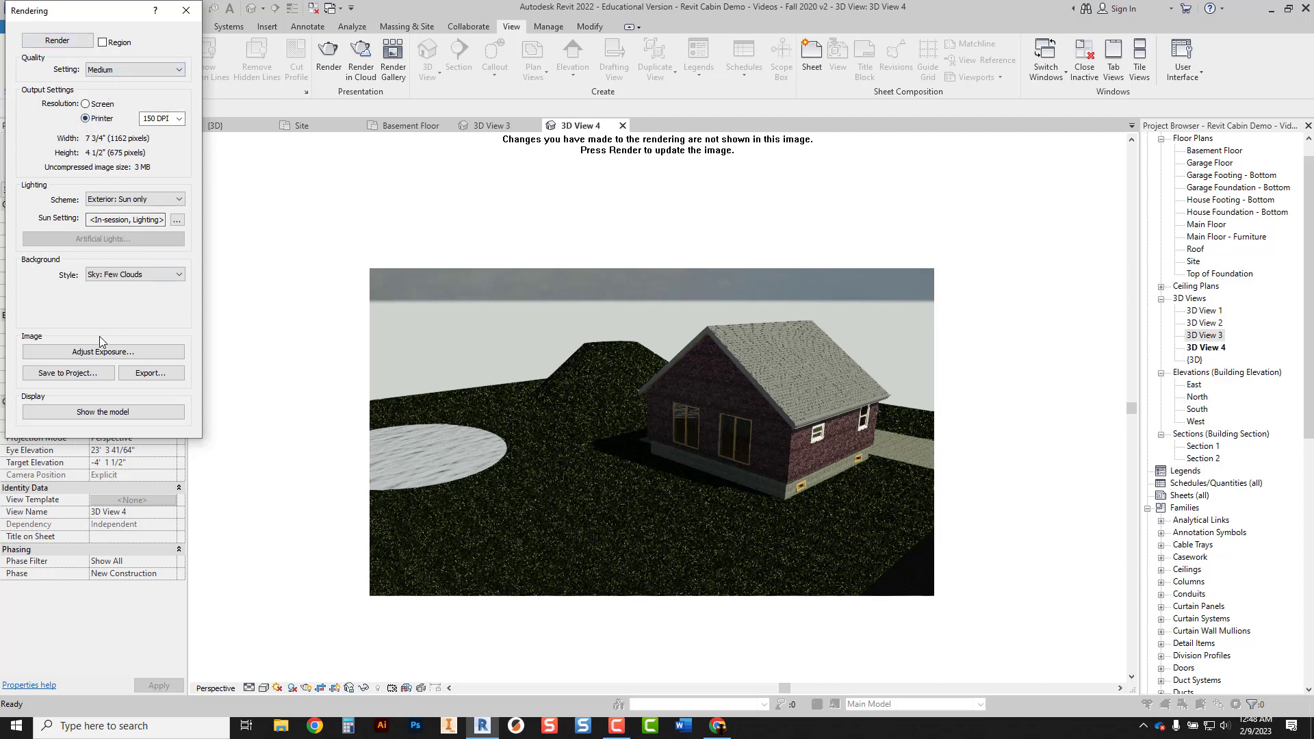
pyautogui.click(63, 42)
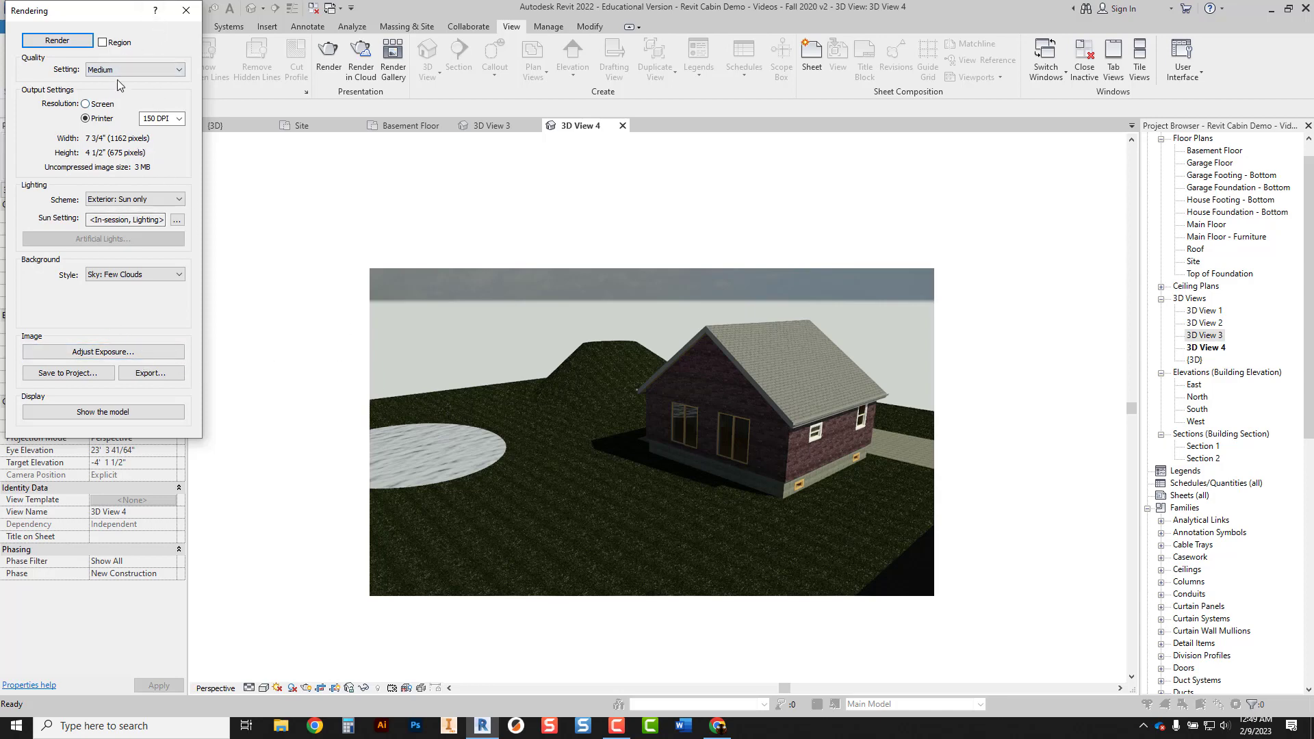
pyautogui.click(185, 10)
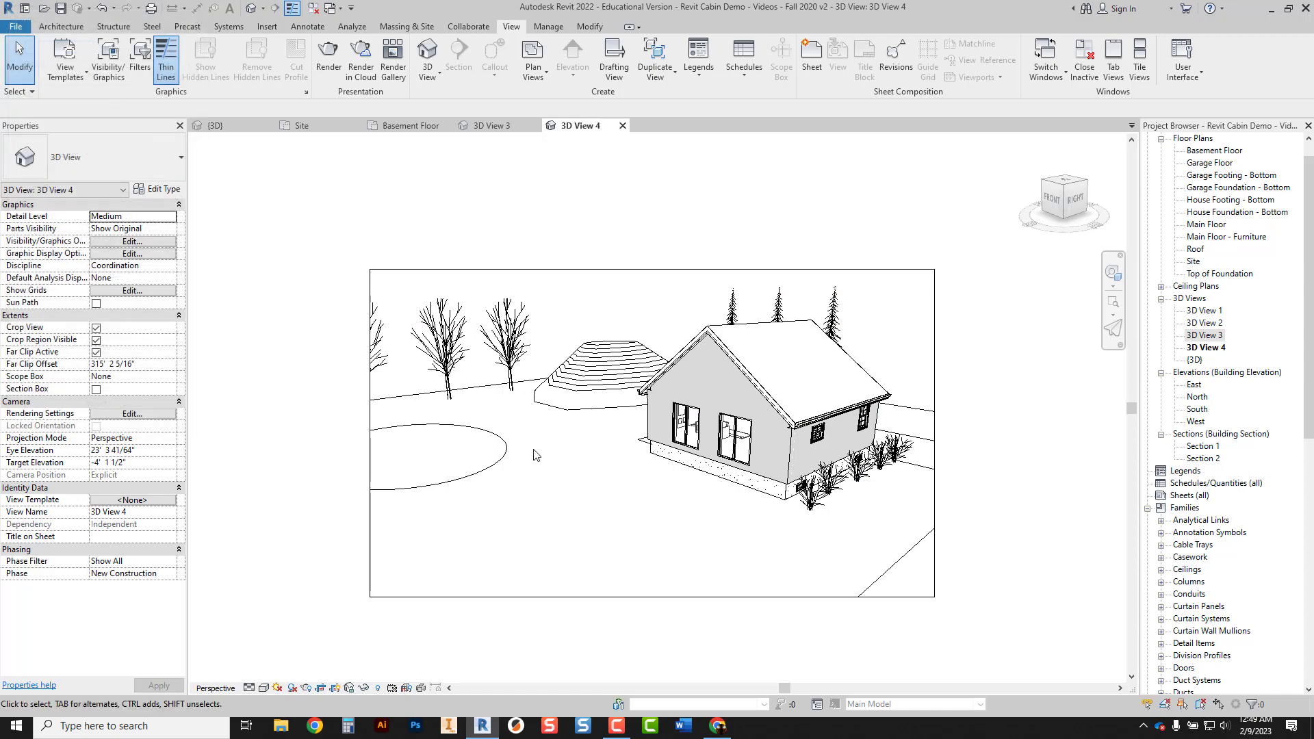
# Orbit the camera higher and toward the cabin's east side, and get ready to place another component.
pyautogui.keyDown('shift'); pyautogui.moveTo(536, 455); pyautogui.dragTo(561, 479, button='middle'); pyautogui.keyUp('shift')
pyautogui.keyDown('shift'); pyautogui.moveTo(543, 479); pyautogui.dragTo(519, 481, button='middle'); pyautogui.keyUp('shift')
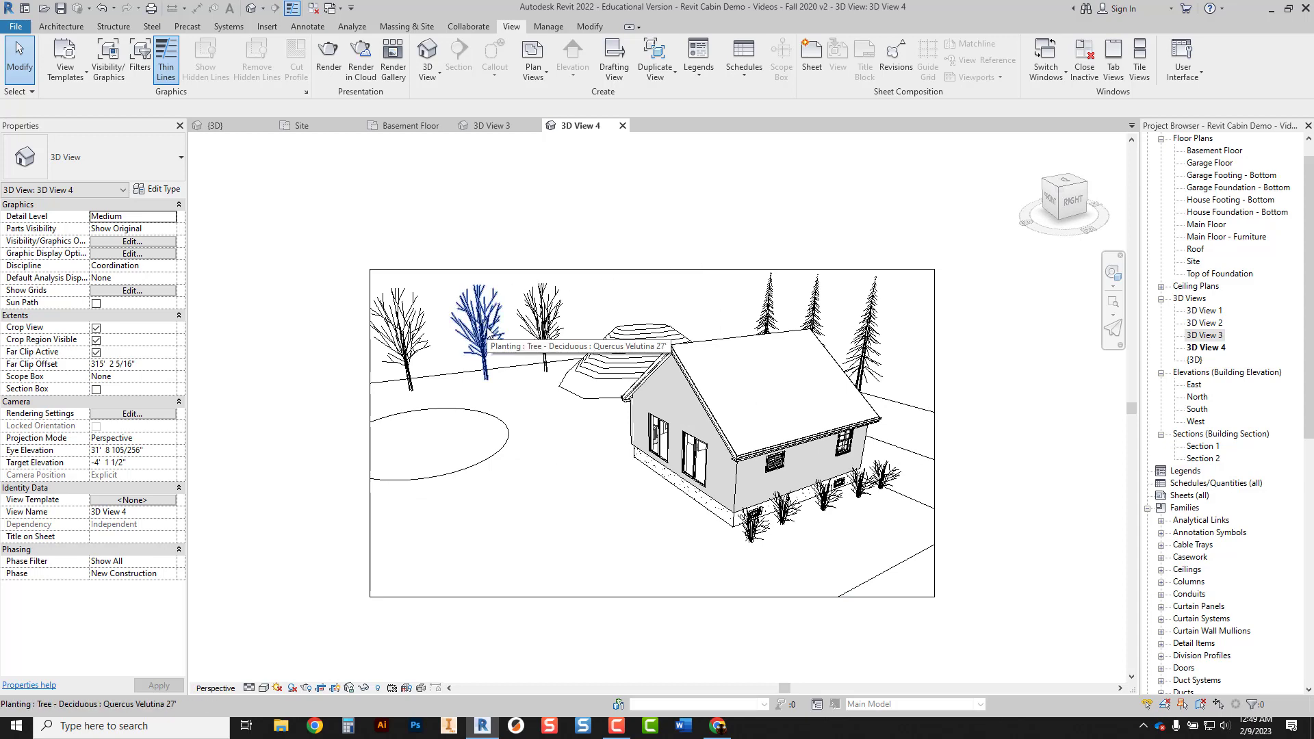
pyautogui.click(60, 27)
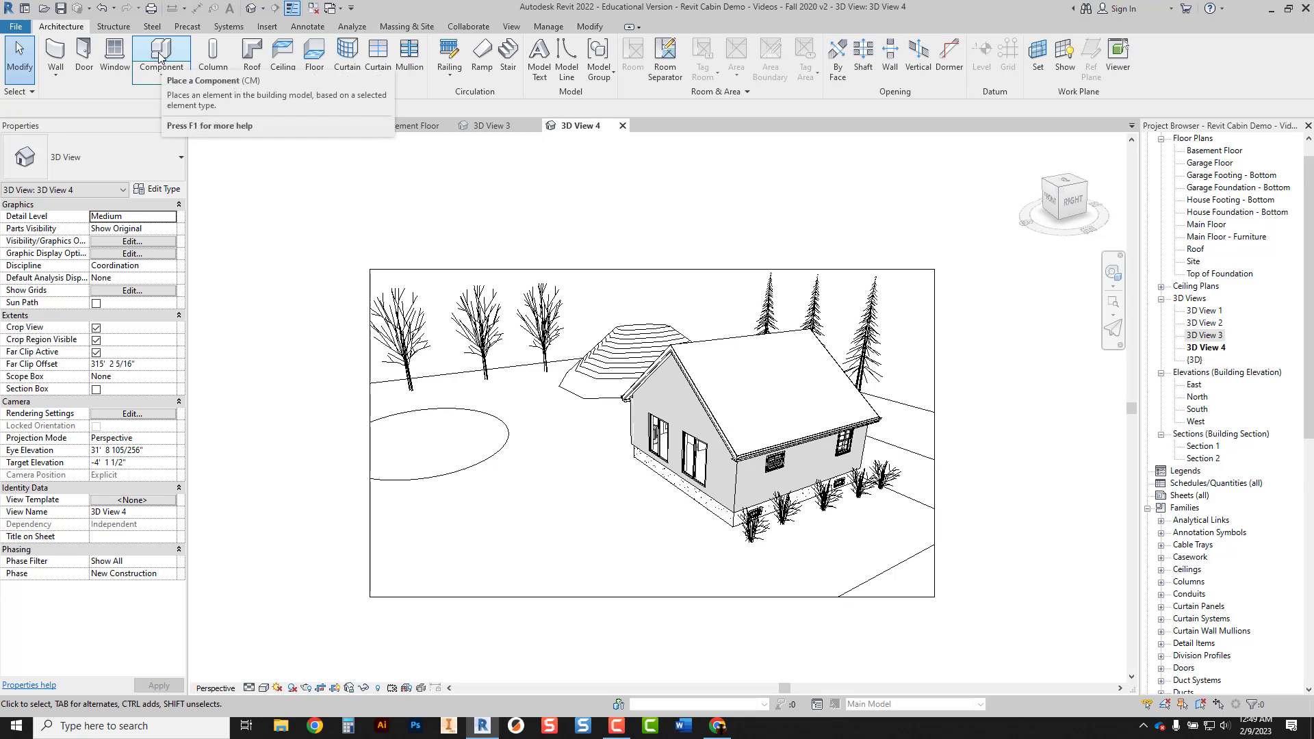